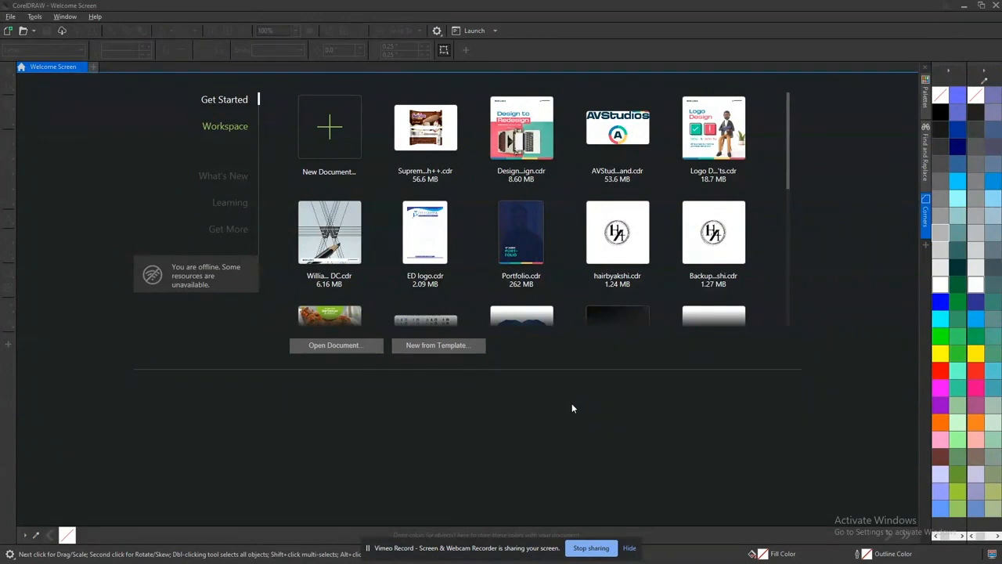
# - Create a new one-page 12 × 12 inch document in RGB at 300 dpi
pyautogui.click(338, 135)
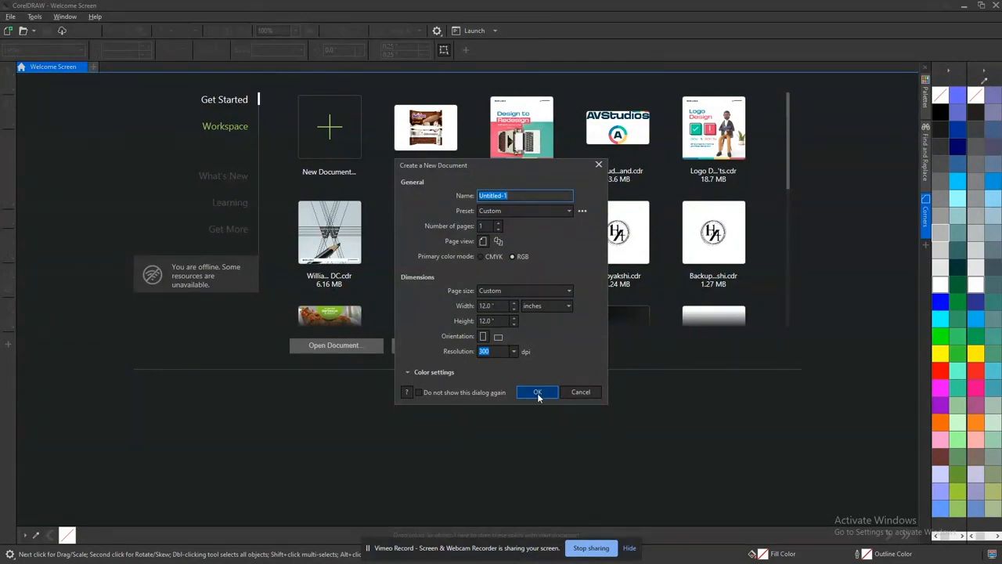
pyautogui.click(538, 393)
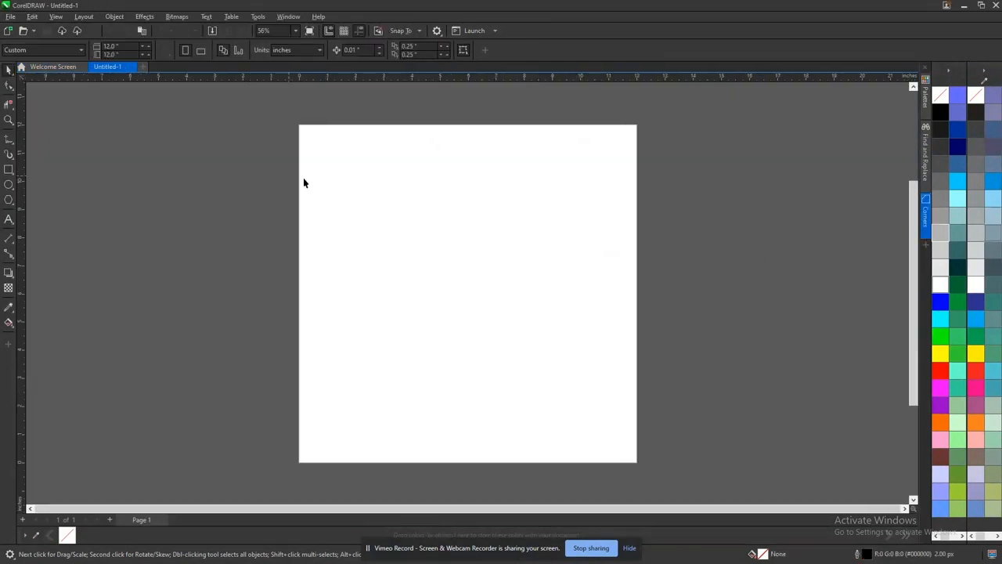
# - Bring the logo sketch photo from the Downloads folder into the document and scale it down to about 45% on the page
pyautogui.hotkey('alt', 'Tab')
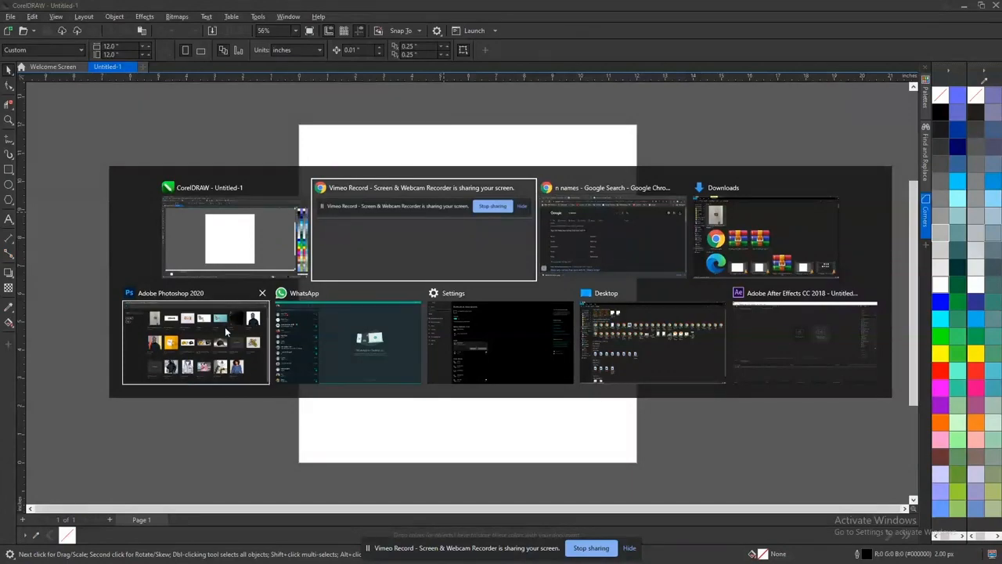
pyautogui.click(752, 249)
pyautogui.moveTo(188, 147); pyautogui.dragTo(523, 244)
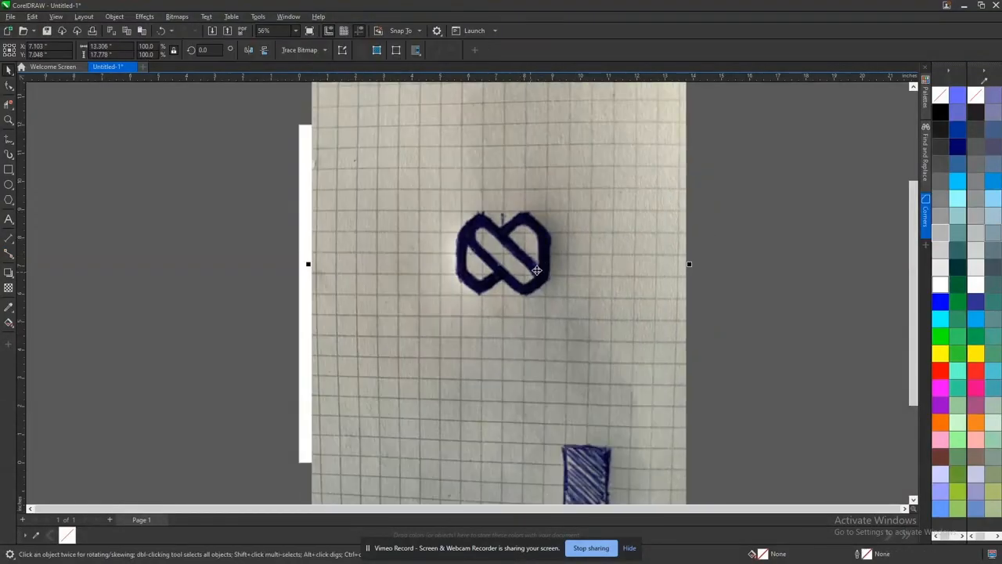
pyautogui.scroll(-2, 548, 274)
pyautogui.moveTo(618, 148); pyautogui.dragTo(561, 222)
pyautogui.moveTo(528, 282); pyautogui.dragTo(513, 292)
pyautogui.moveTo(447, 253); pyautogui.dragTo(556, 324)
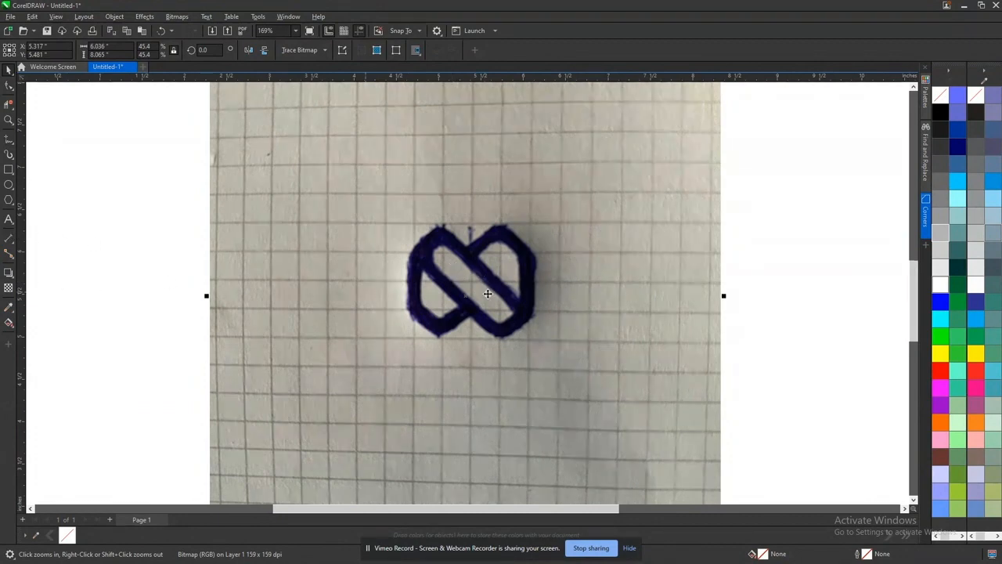
# - Add the text "Nulan" in Arial 24 pt on the blank area beside the sketch photo
pyautogui.click(9, 219)
pyautogui.click(776, 274)
pyautogui.write('Nu')
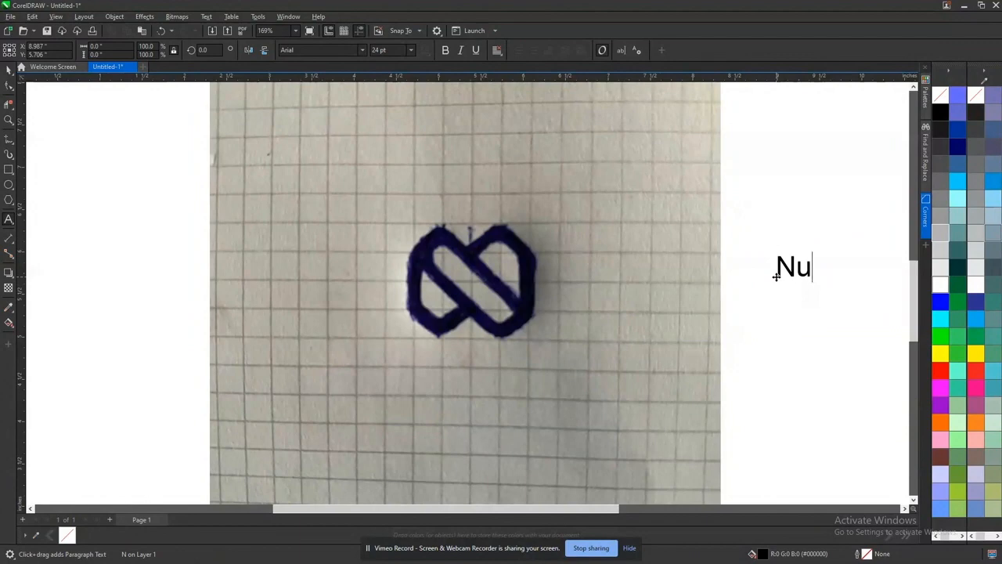
pyautogui.write('lan')
pyautogui.hotkey('ctrl', 'space')
# - Enlarge the Nulan text to about 68.6 pt and move it slightly down beside the sketched logo
pyautogui.moveTo(776, 286); pyautogui.dragTo(689, 286)
pyautogui.scroll(-1, 591, 297)
pyautogui.click(574, 295)
pyautogui.press('F2')
pyautogui.moveTo(370, 187); pyautogui.dragTo(891, 364)
pyautogui.moveTo(418, 357)
pyautogui.mouseDown()
pyautogui.moveTo(372, 361)
pyautogui.moveTo(401, 362)
pyautogui.mouseUp()
pyautogui.click(595, 304)
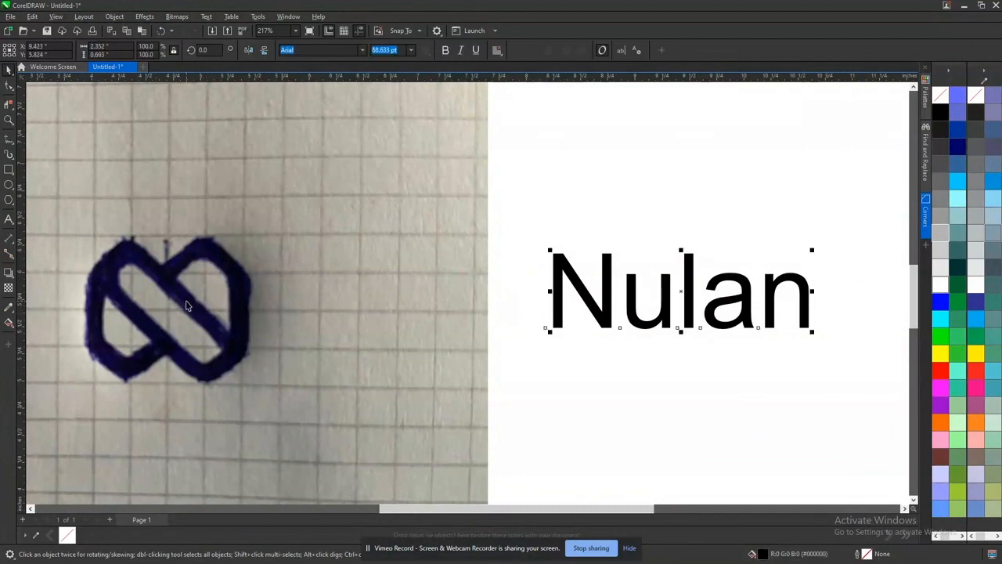
pyautogui.press('Down')
pyautogui.press('Down')
pyautogui.press('Down')
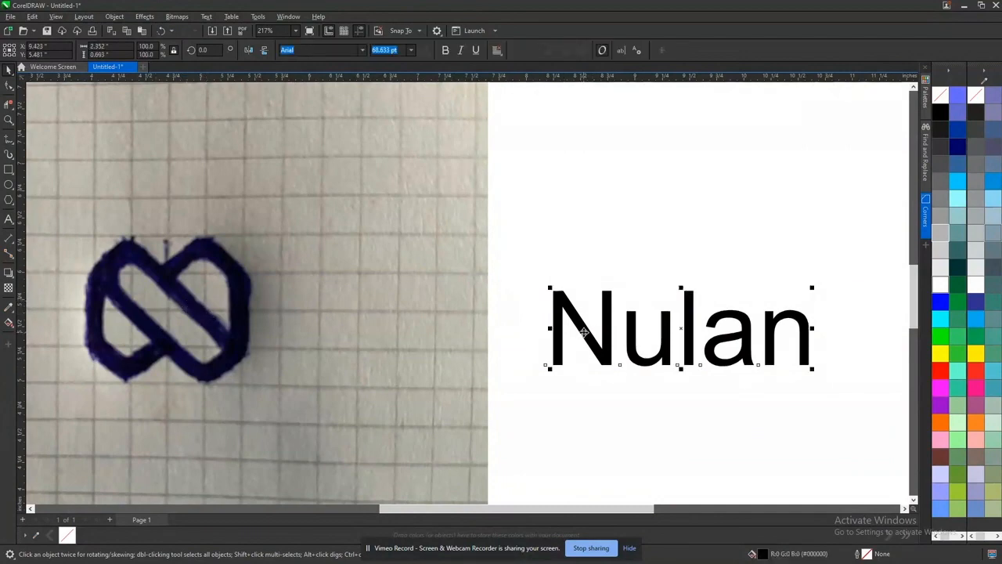
pyautogui.moveTo(583, 333); pyautogui.dragTo(577, 320)
pyautogui.click(10, 221)
pyautogui.press('Escape')
pyautogui.press('space')
pyautogui.click(580, 168)
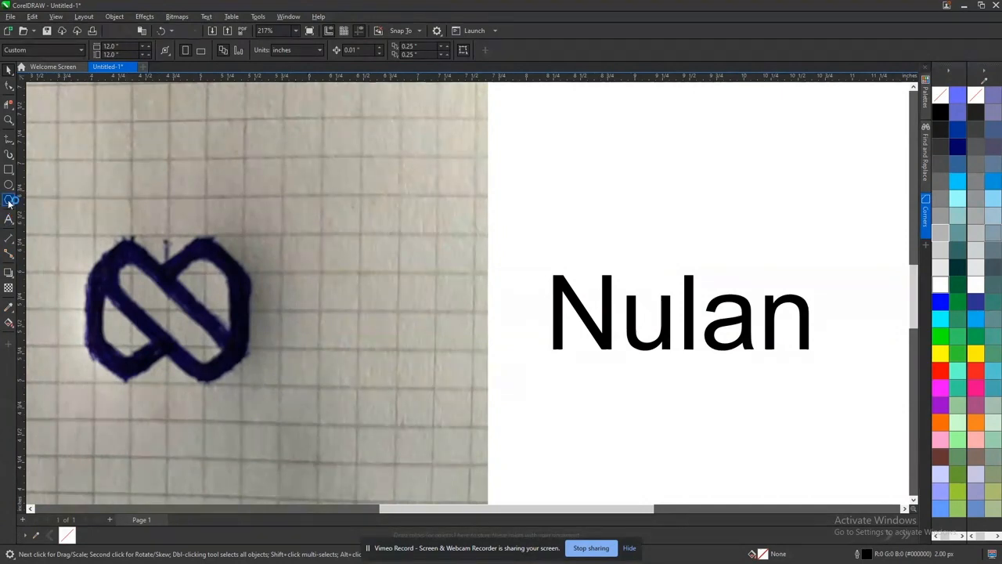
pyautogui.click(9, 169)
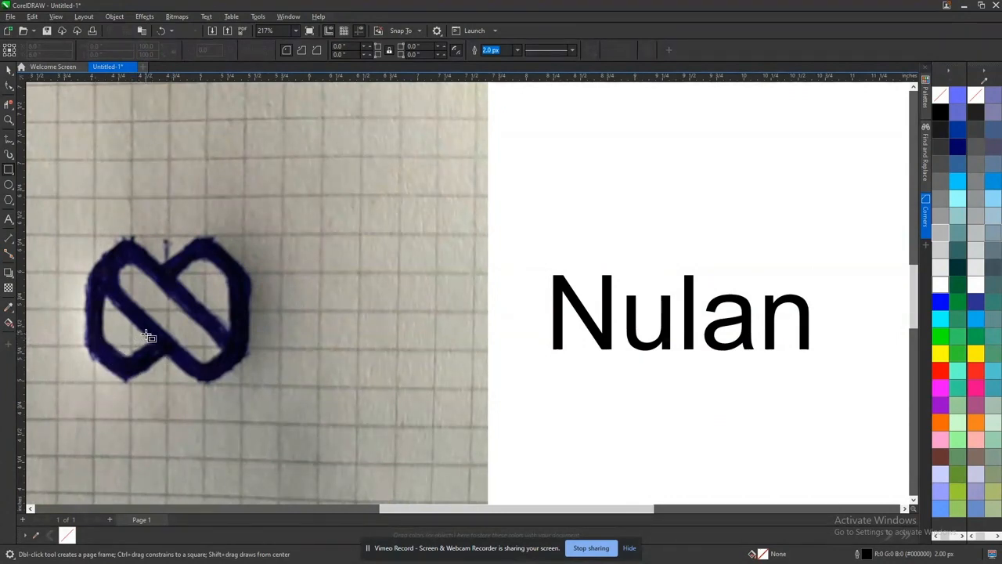
pyautogui.press('space')
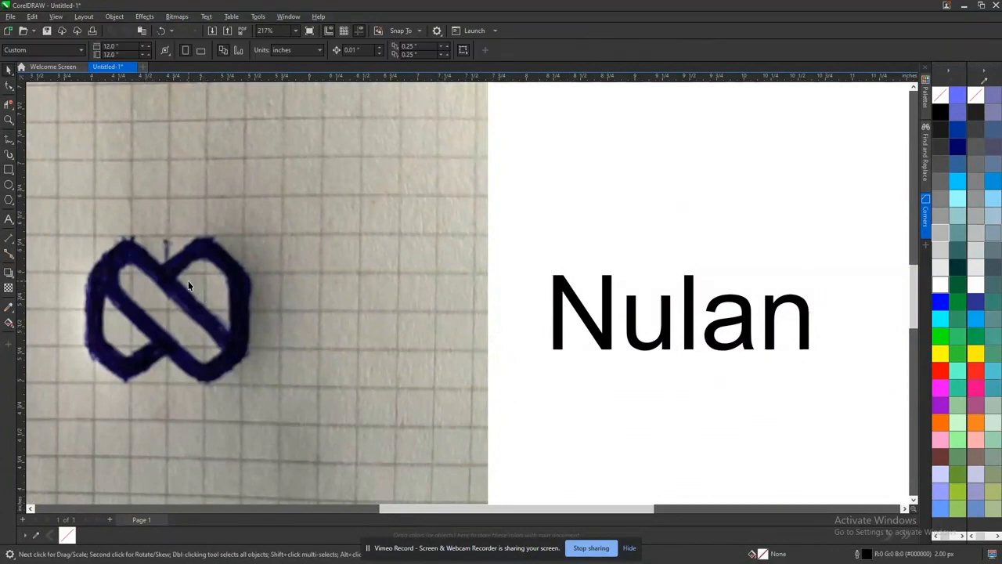
# - Examine the sketched logo's strokes and overlaps up close against the paper grid
pyautogui.click(188, 285)
pyautogui.scroll(-2, 539, 354)
pyautogui.press('z')
pyautogui.click(427, 408)
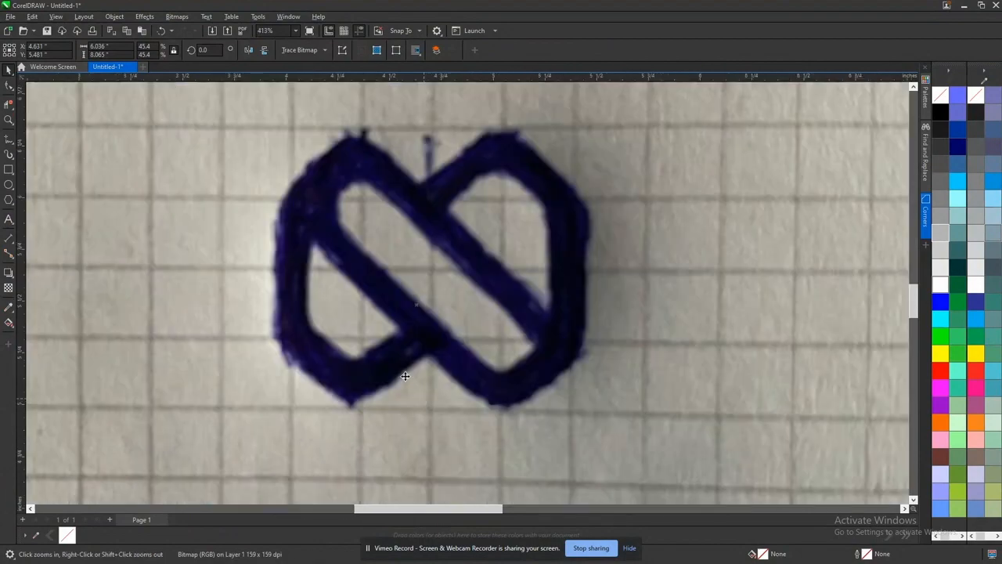
pyautogui.rightClick(392, 313)
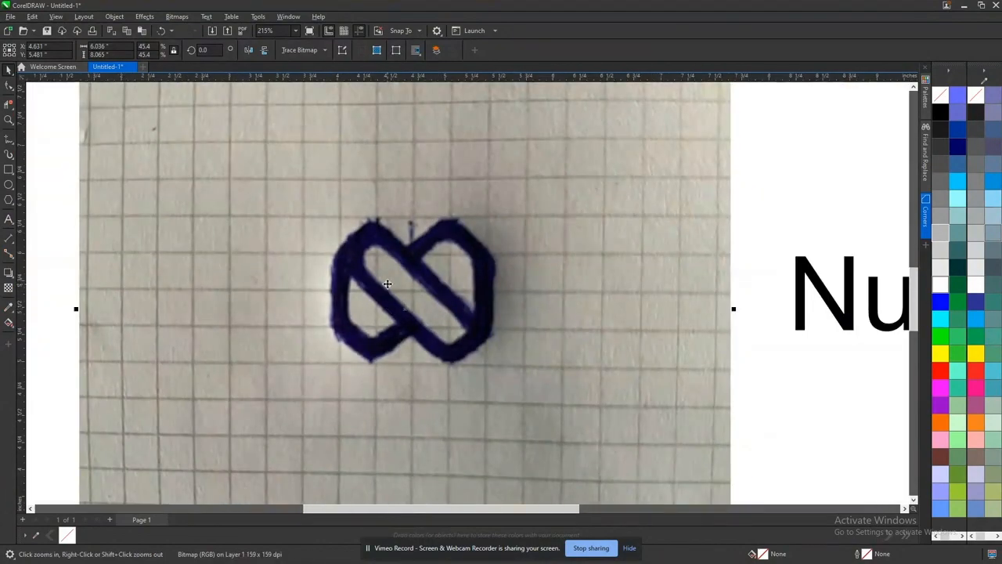
pyautogui.scroll(-2, 376, 281)
pyautogui.scroll(1, 368, 276)
pyautogui.moveTo(298, 199); pyautogui.dragTo(540, 381)
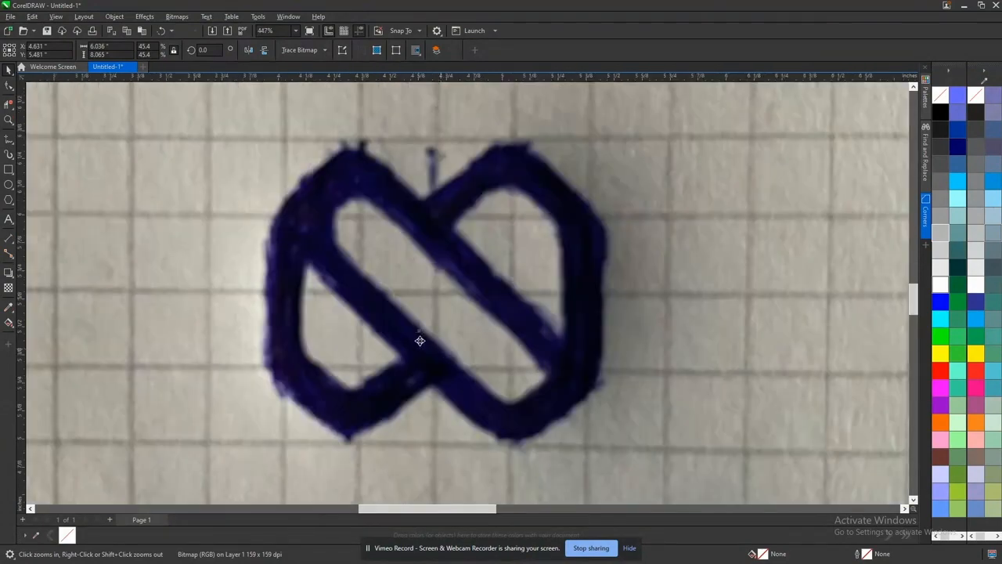
pyautogui.rightClick(412, 339)
pyautogui.press('space')
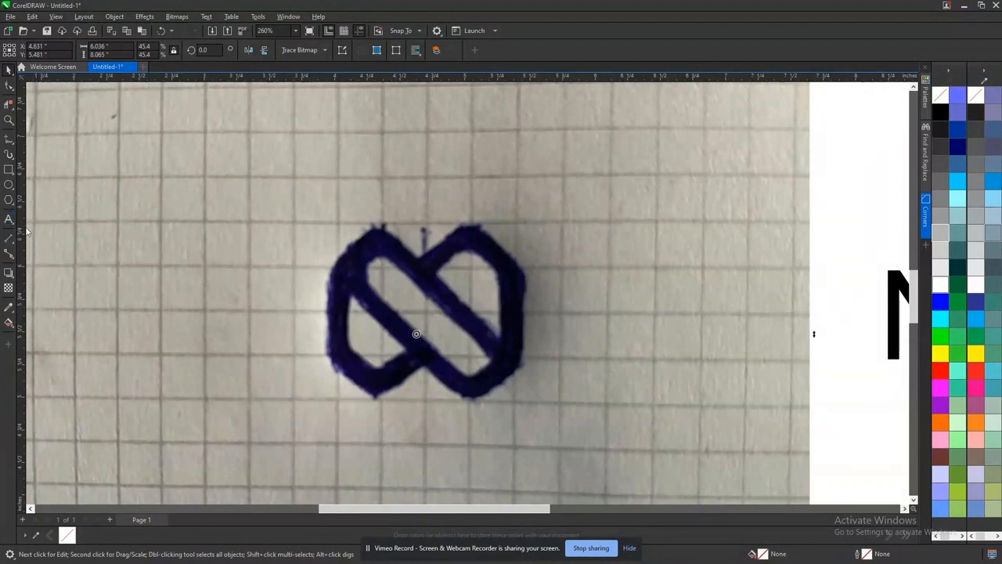
pyautogui.scroll(-2, 176, 233)
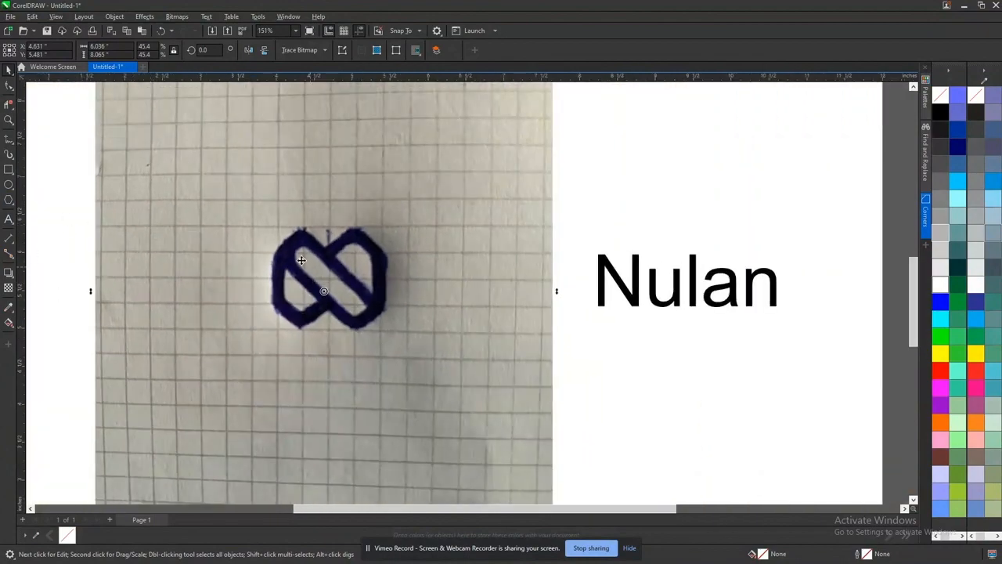
# - Move the Nulan text up and away from the sketch photo, and give the photo a uniform transparency of 70
pyautogui.moveTo(595, 275); pyautogui.dragTo(714, 210)
pyautogui.click(288, 273)
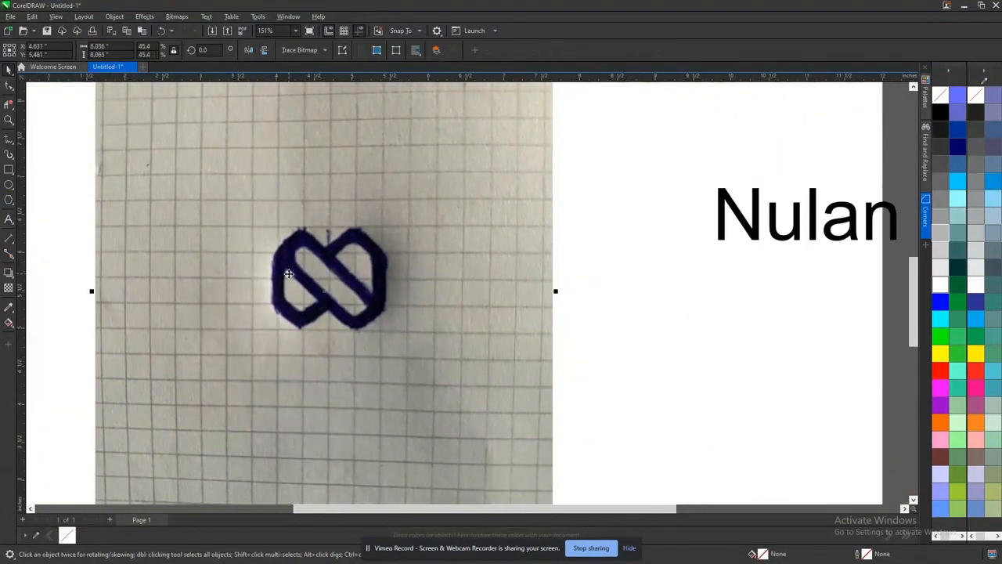
pyautogui.click(8, 289)
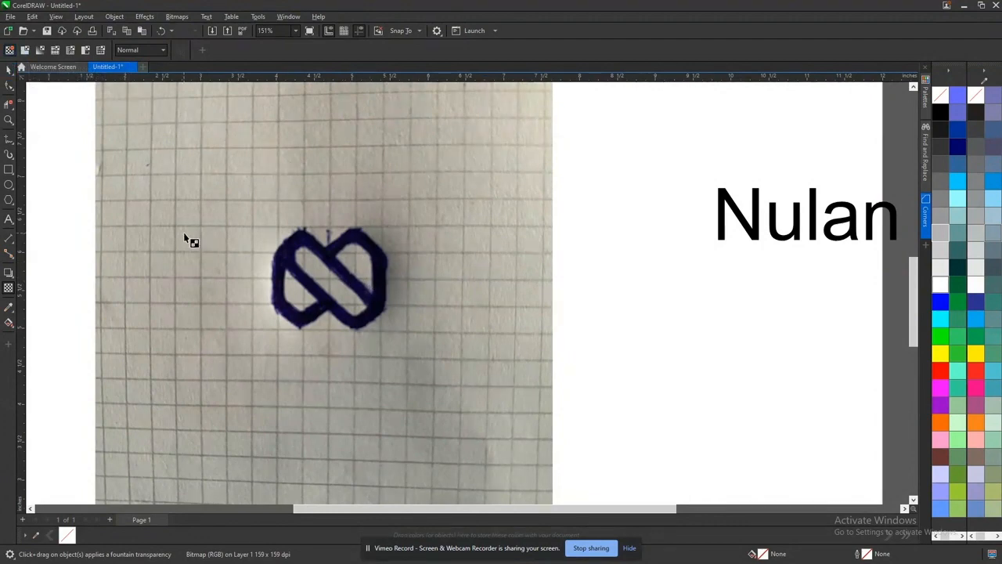
pyautogui.click(25, 51)
pyautogui.doubleClick(191, 50)
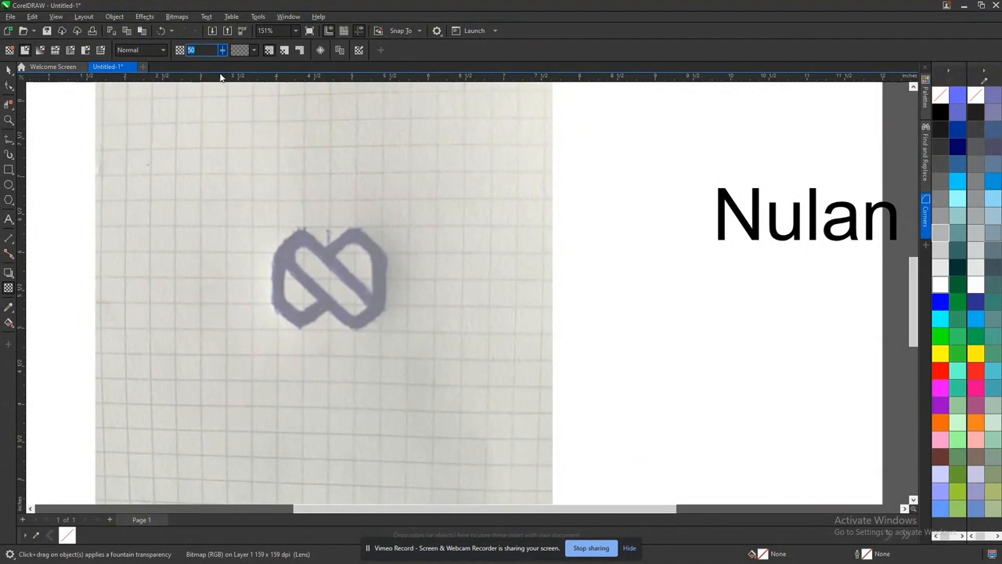
pyautogui.press('Return')
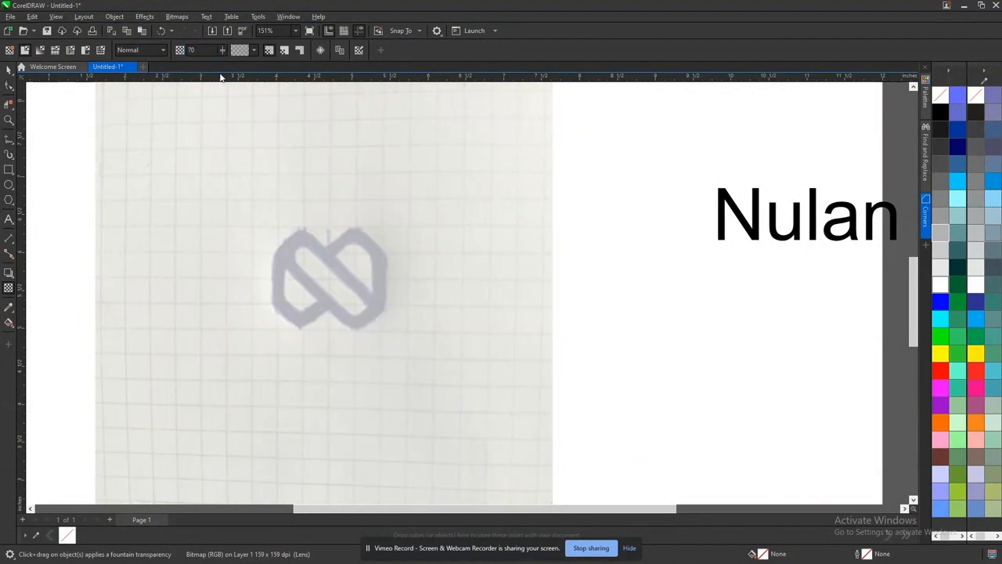
# - Draw a vertical line over the sketched logo's left stroke and lengthen it from its centre to about 2.29 in
pyautogui.press('z')
pyautogui.moveTo(248, 224); pyautogui.dragTo(457, 370)
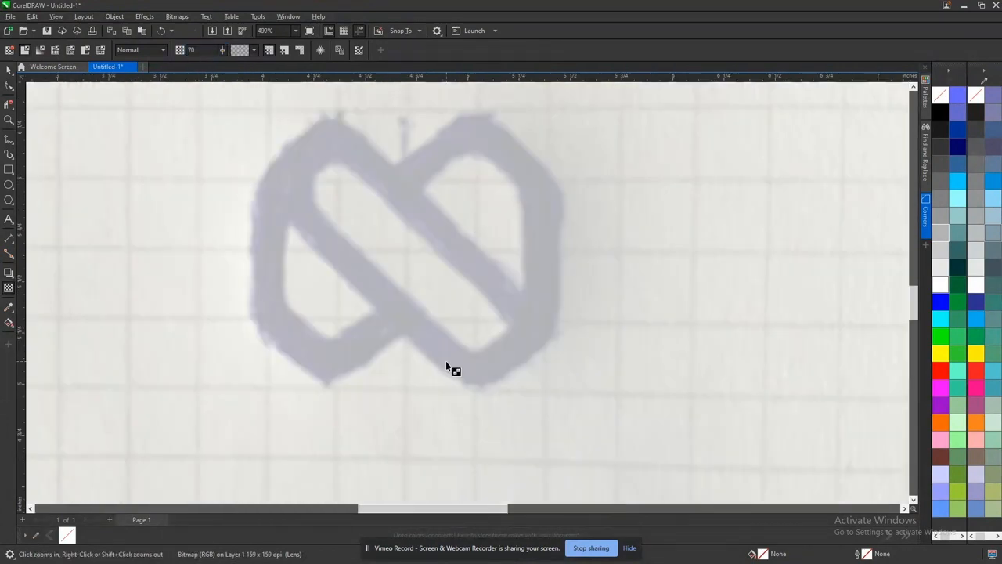
pyautogui.rightClick(407, 283)
pyautogui.press('space')
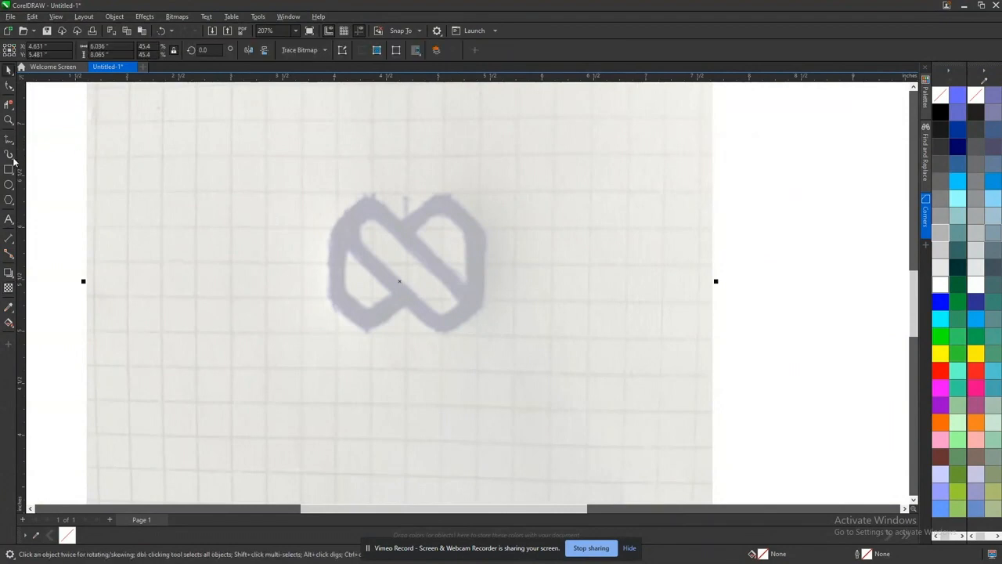
pyautogui.click(9, 139)
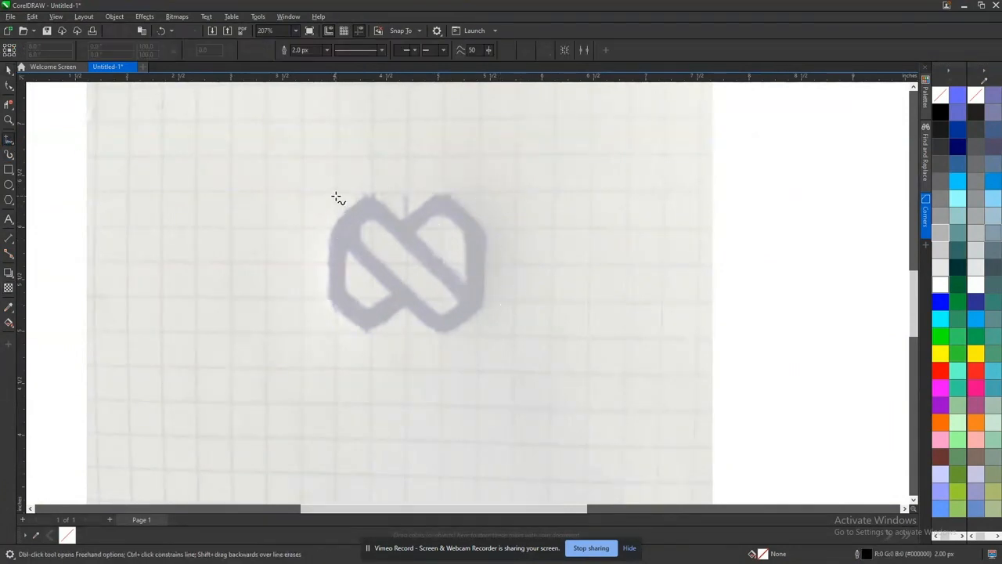
pyautogui.click(337, 190)
pyautogui.click(337, 338)
pyautogui.press('space')
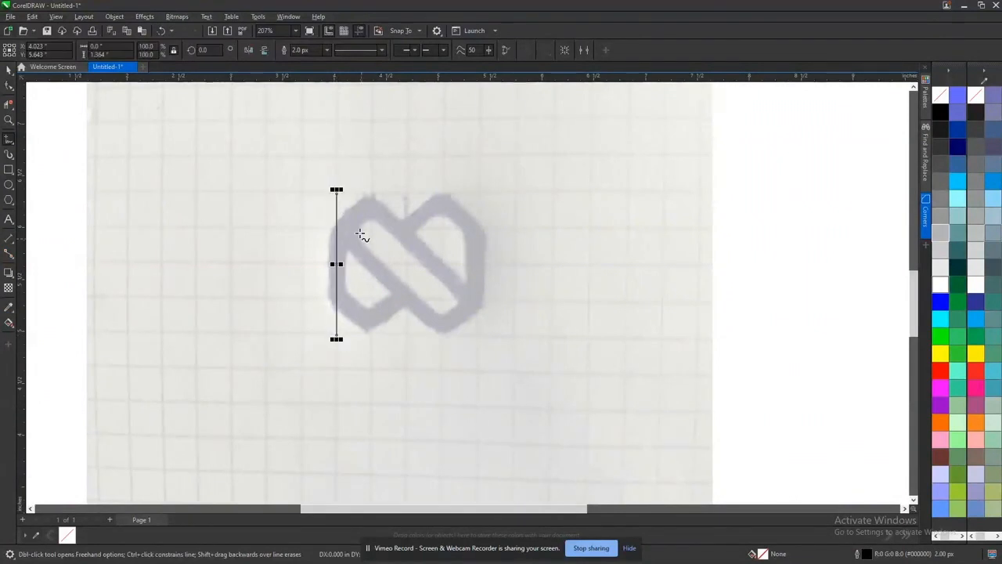
pyautogui.moveTo(337, 189); pyautogui.dragTo(346, 142)
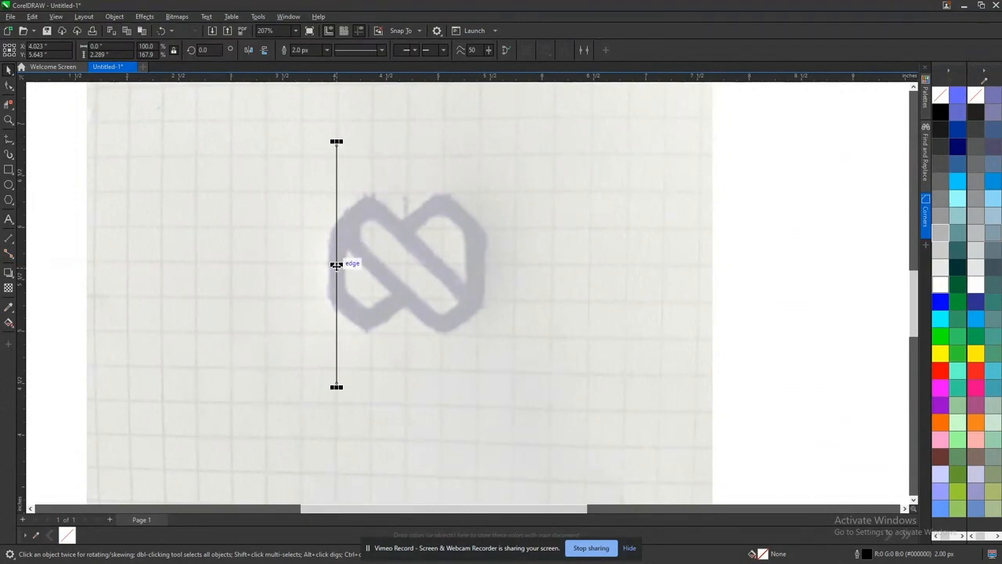
# - Duplicate the vertical line four times to the right across the sketched logo at an equal spacing of about 0.35 in
pyautogui.moveTo(336, 264); pyautogui.dragTo(369, 266)
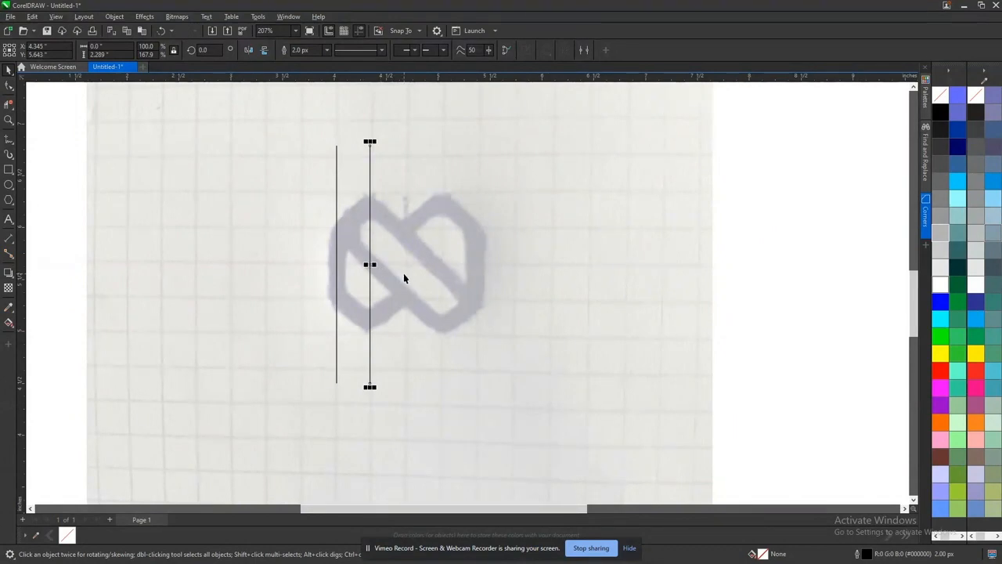
pyautogui.hotkey('ctrl', 'z')
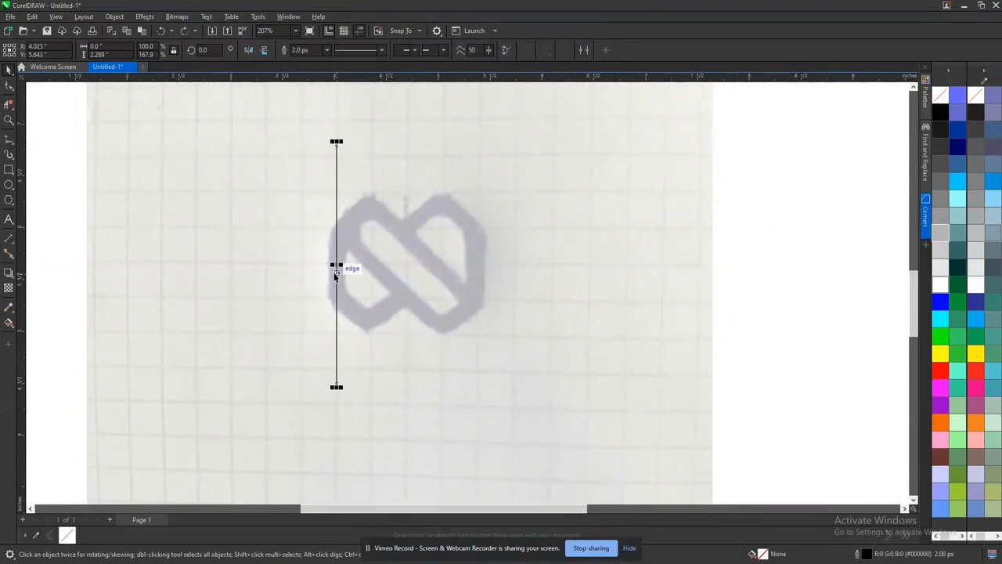
pyautogui.moveTo(333, 271); pyautogui.dragTo(373, 273)
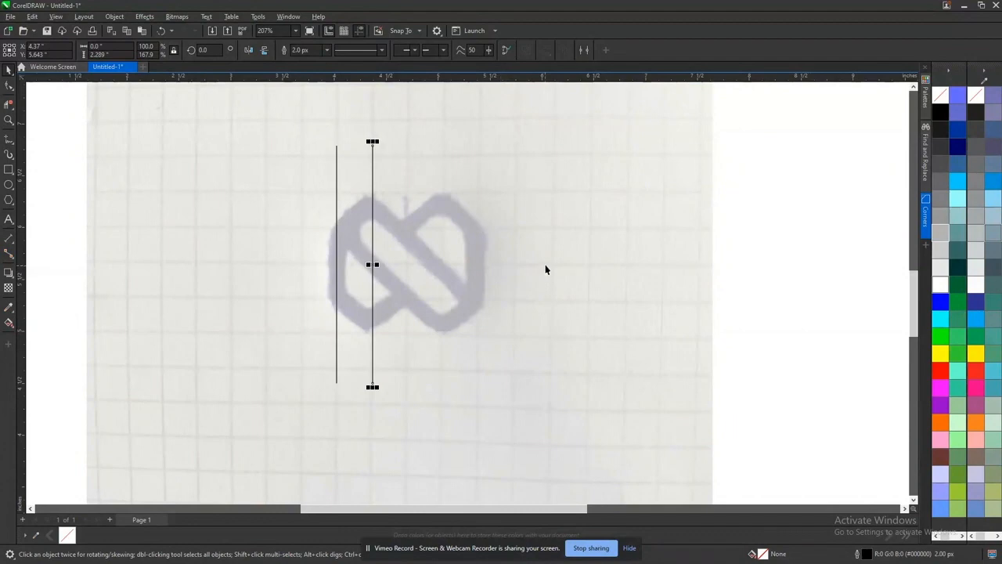
pyautogui.hotkey('ctrl', 'r')
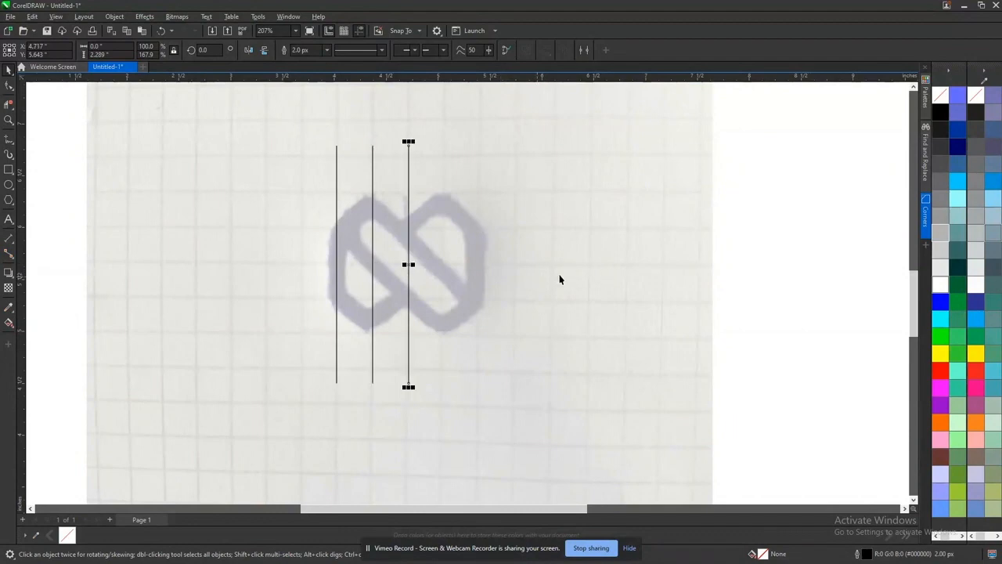
pyautogui.hotkey('ctrl', 'r')
pyautogui.hotkey('ctrl', 'r')
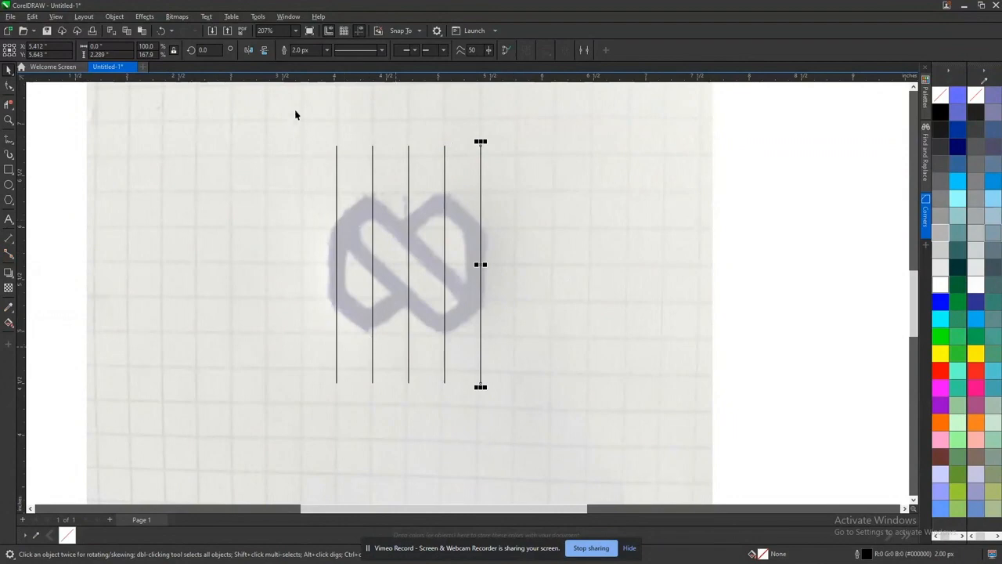
# - Select all five vertical lines and rotate a copy of them to 270° about their centre to form a square grid
pyautogui.moveTo(295, 115); pyautogui.dragTo(571, 427)
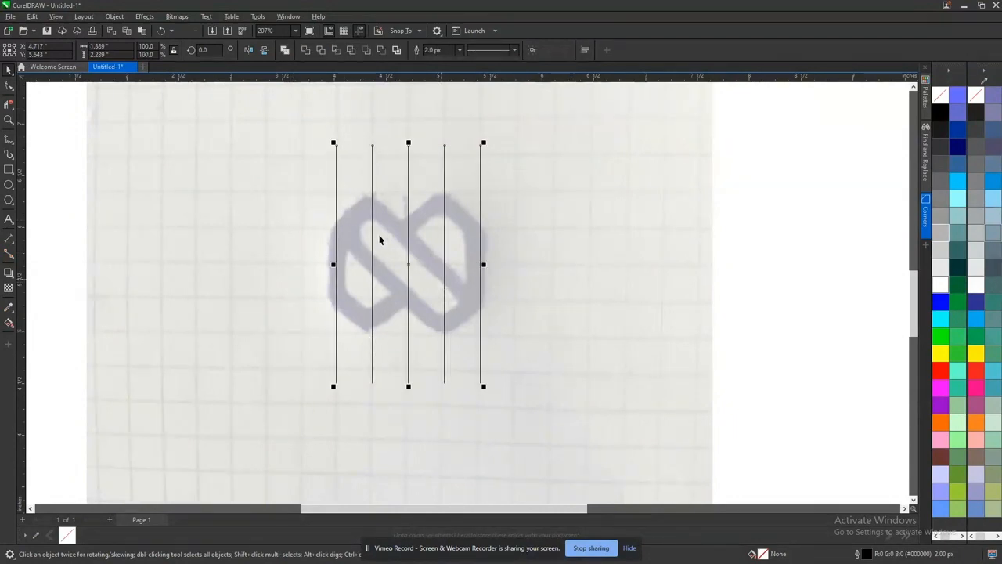
pyautogui.click(482, 147)
pyautogui.moveTo(483, 143); pyautogui.dragTo(540, 361)
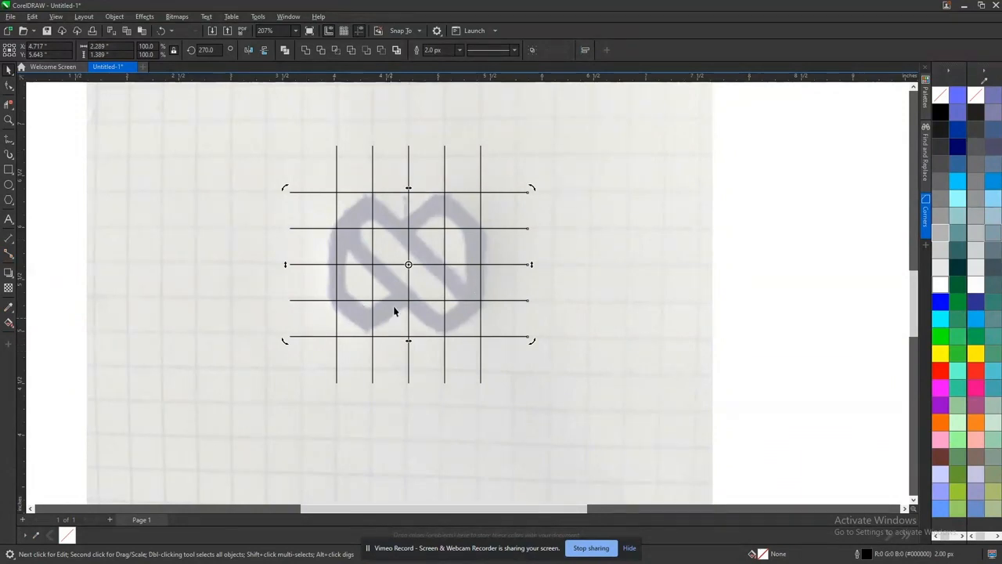
pyautogui.click(414, 249)
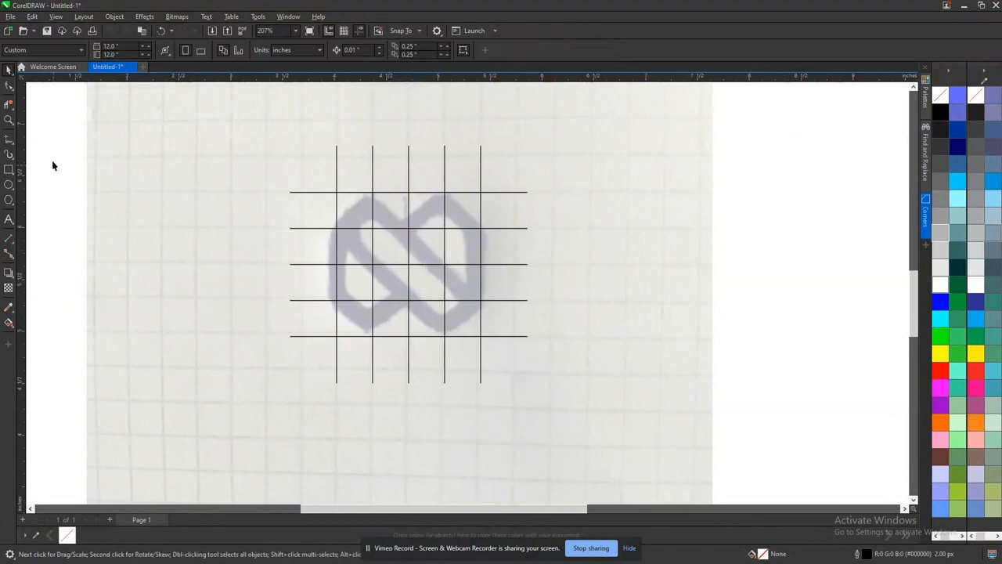
# - Draw a diagonal line across the grid's upper-left cell, from its top-right intersection to its bottom-left intersection
pyautogui.click(9, 141)
pyautogui.click(373, 191)
pyautogui.click(338, 227)
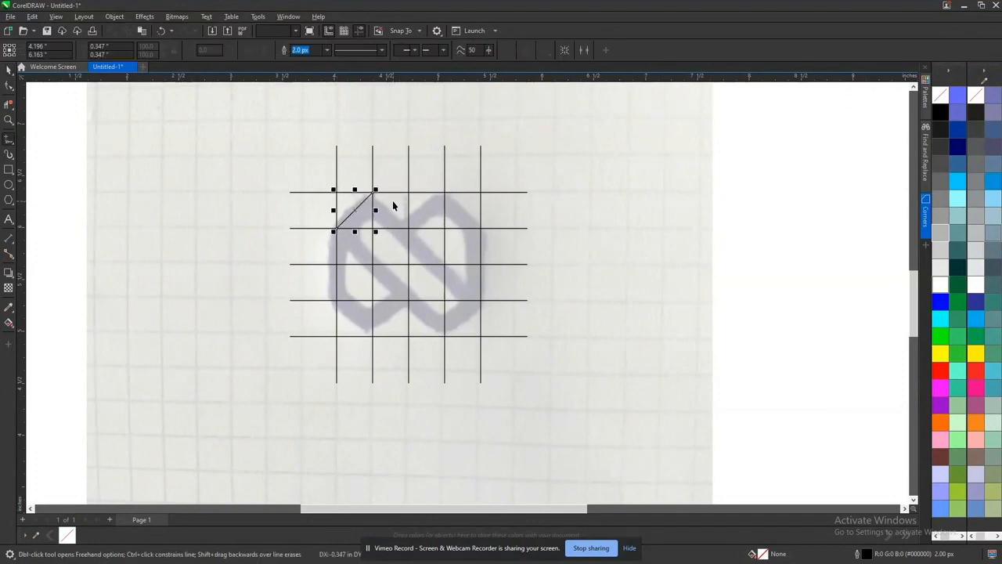
pyautogui.scroll(2, 360, 190)
pyautogui.scroll(3, 361, 191)
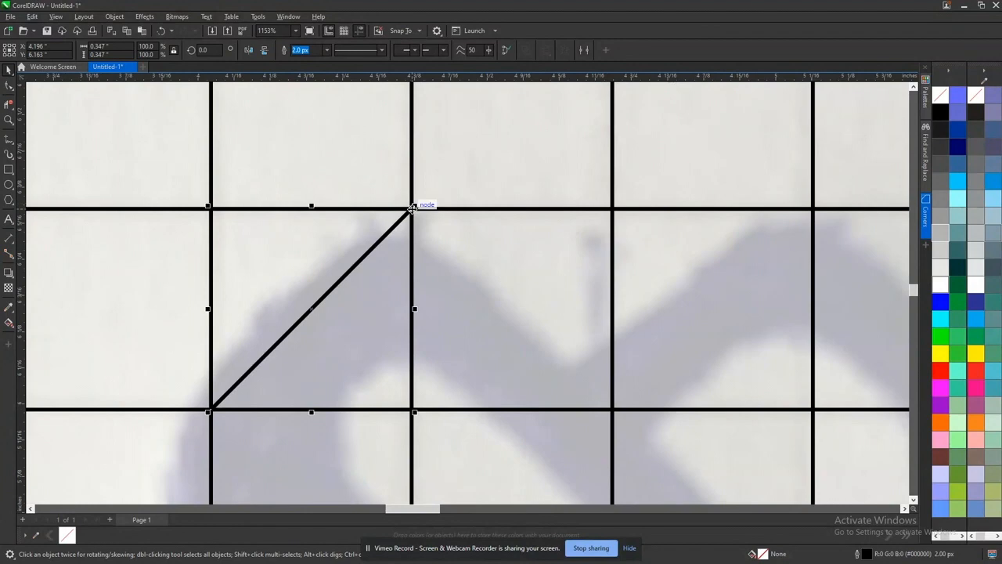
# - Lengthen the diagonal line from its centre past both ends to about 1.25 in wide and high
pyautogui.scroll(-3, 227, 391)
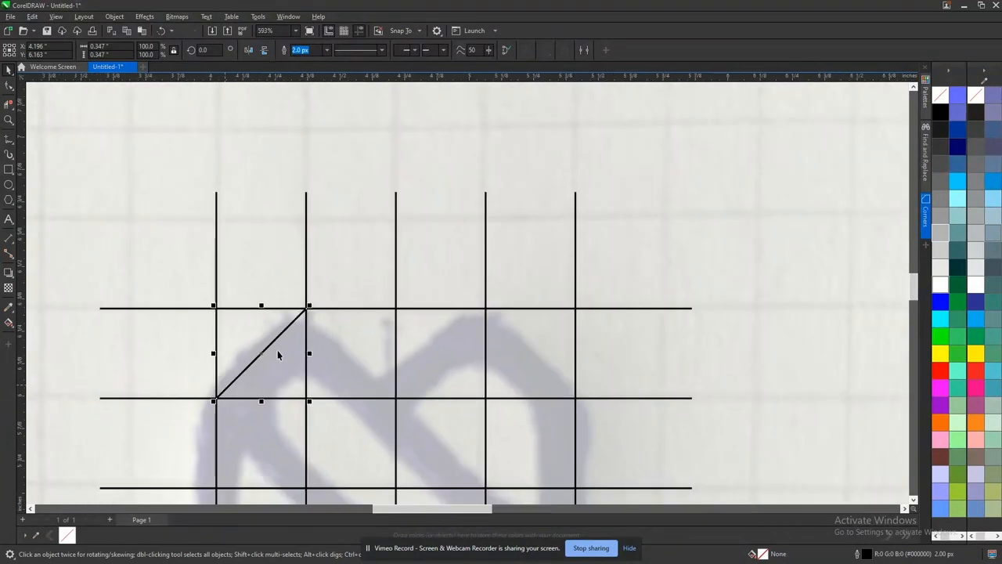
pyautogui.click(342, 286)
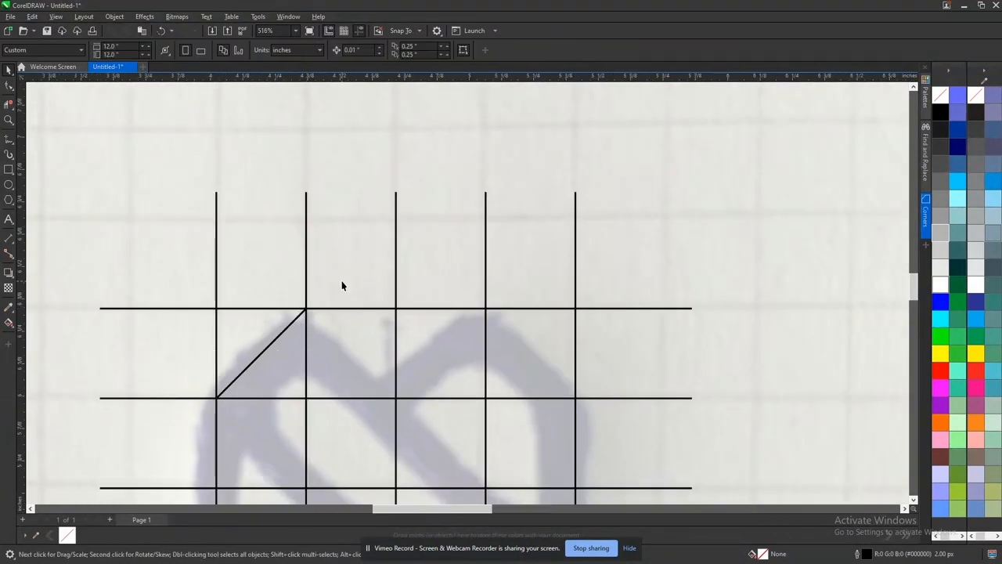
pyautogui.click(305, 316)
pyautogui.moveTo(308, 302); pyautogui.dragTo(488, 192)
pyautogui.click(490, 188)
pyautogui.scroll(-1, 422, 193)
pyautogui.scroll(-4, 406, 191)
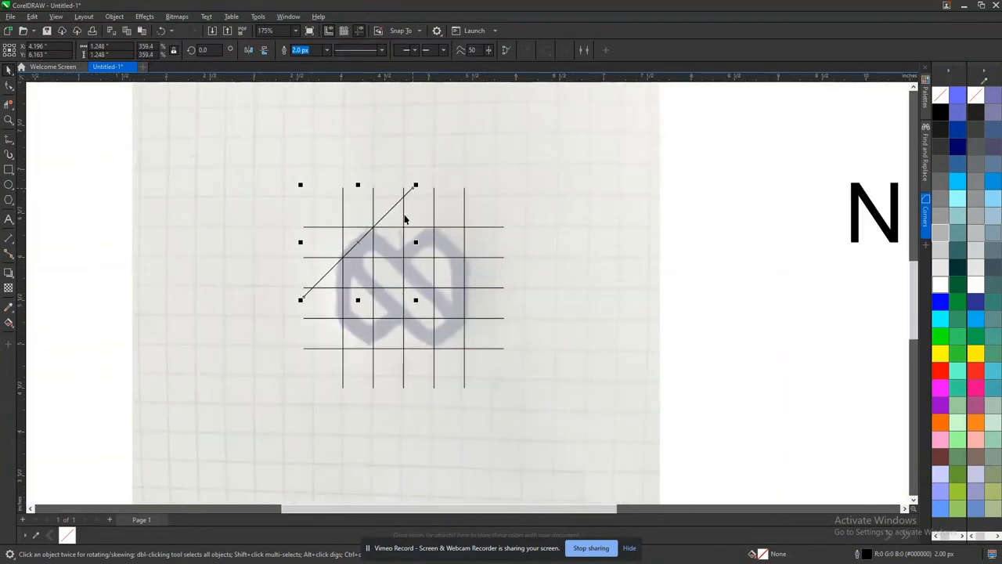
# - Duplicate the diagonal two cells to the right, through the fourth vertical line's intersection with the top horizontal line
pyautogui.scroll(4, 389, 254)
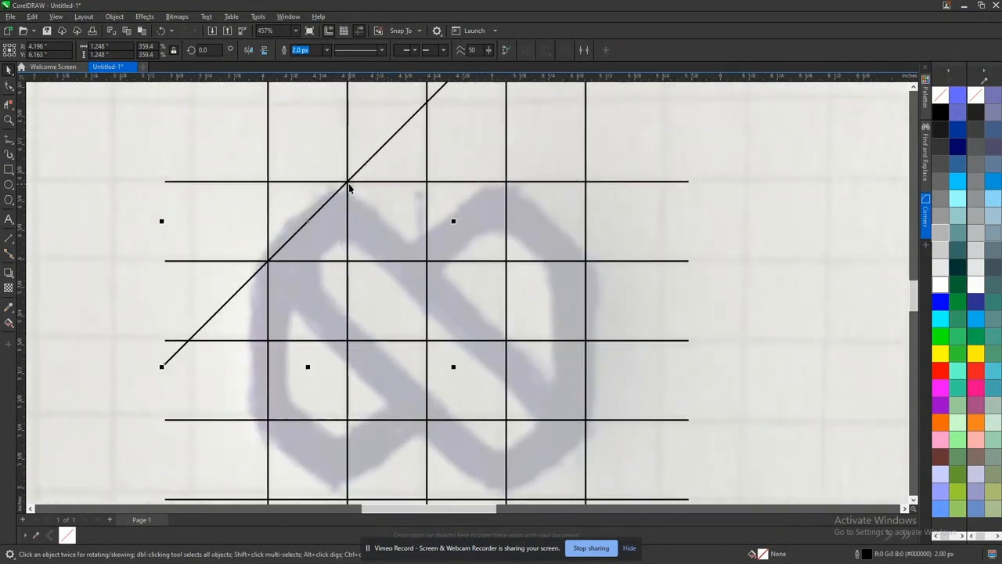
pyautogui.moveTo(359, 180); pyautogui.dragTo(507, 182)
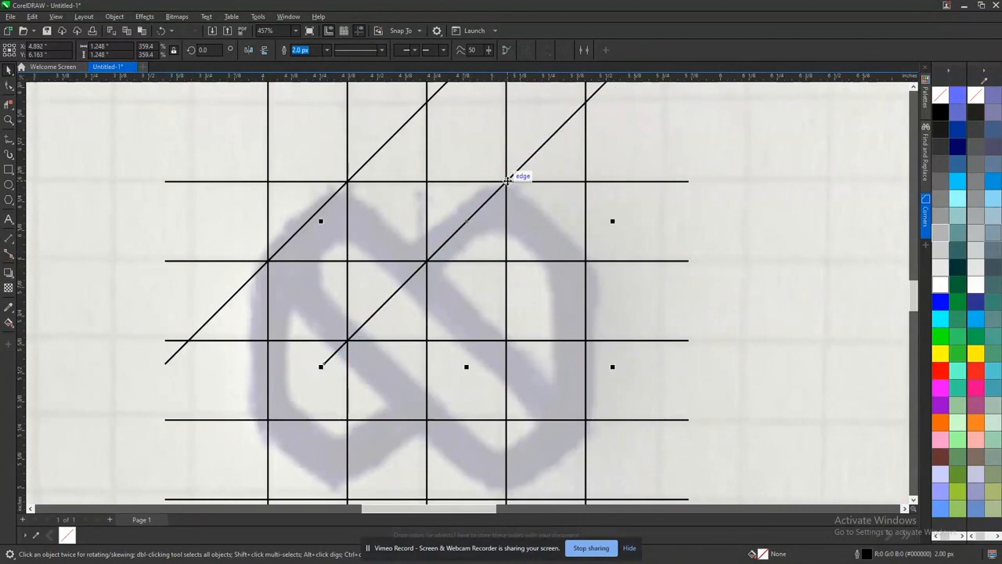
pyautogui.scroll(3, 517, 174)
pyautogui.scroll(2, 519, 177)
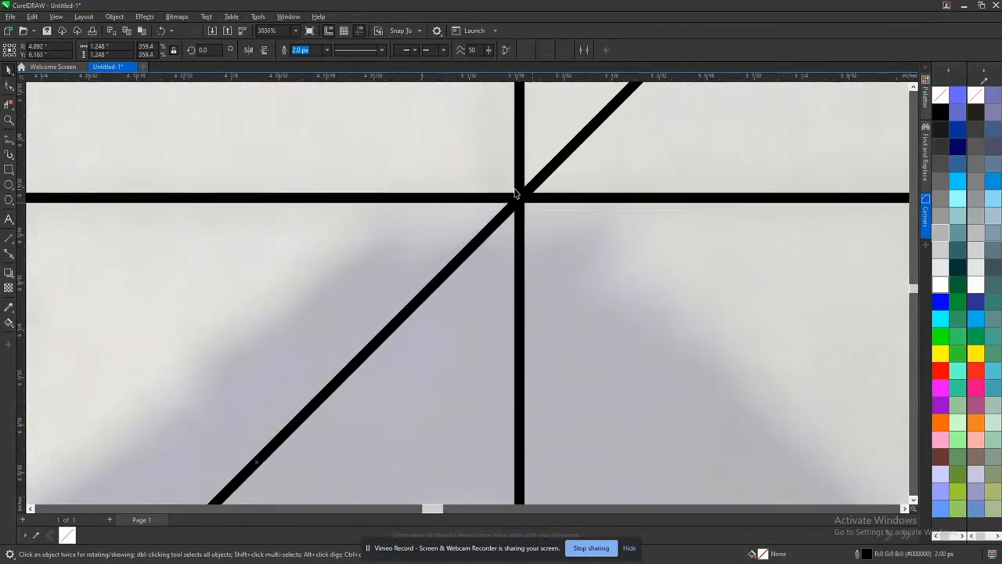
pyautogui.scroll(-1, 520, 159)
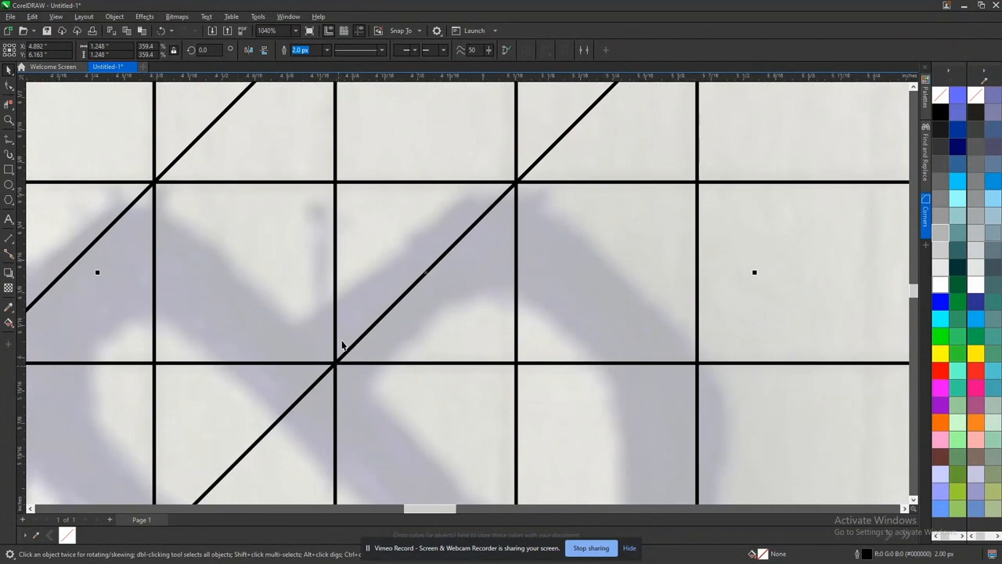
pyautogui.scroll(-2, 345, 350)
pyautogui.scroll(-2, 356, 303)
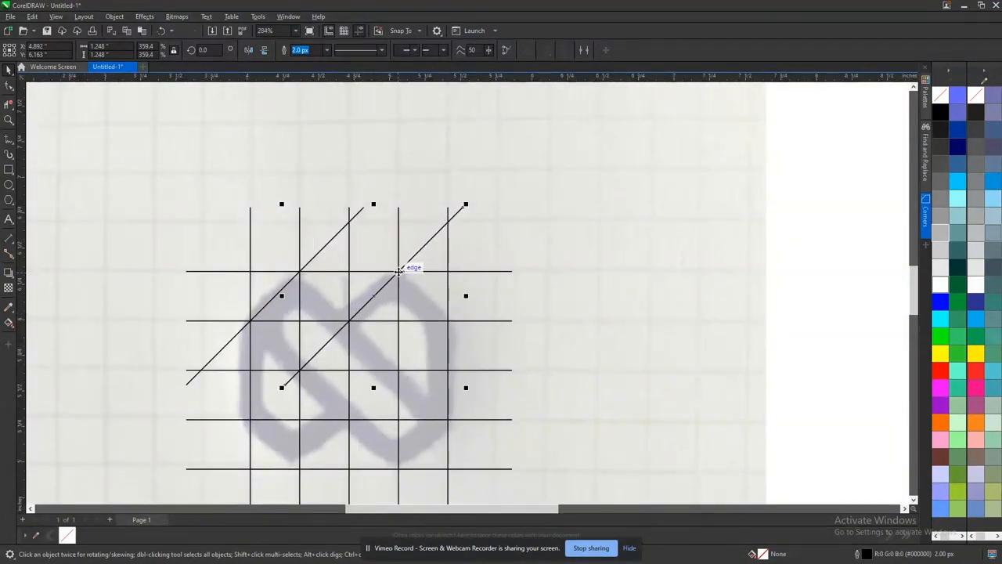
# - Duplicate the second diagonal downward so it passes through the middle vertical line's intersection with the fourth horizontal line
pyautogui.click(400, 270)
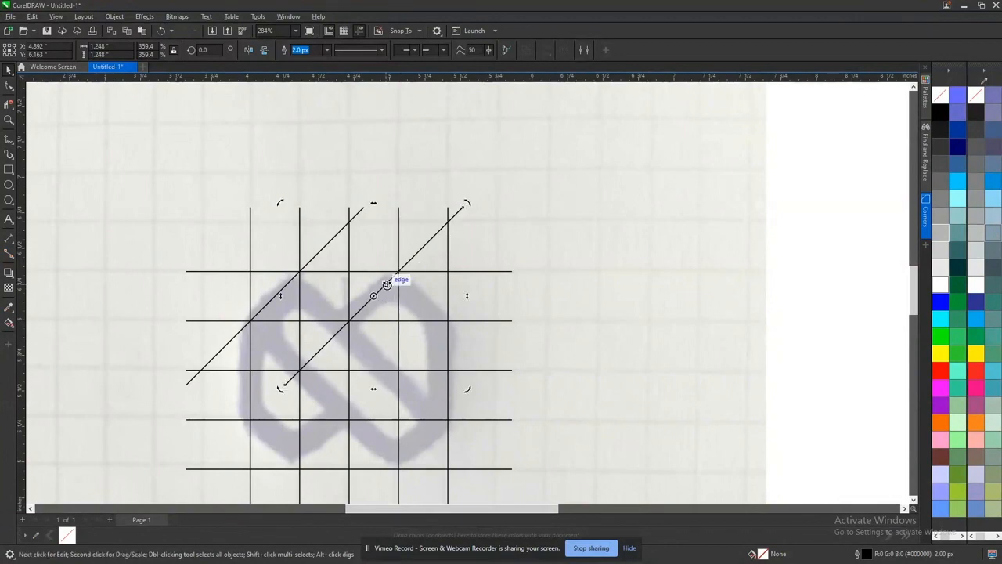
pyautogui.click(386, 284)
pyautogui.moveTo(374, 296); pyautogui.dragTo(350, 422)
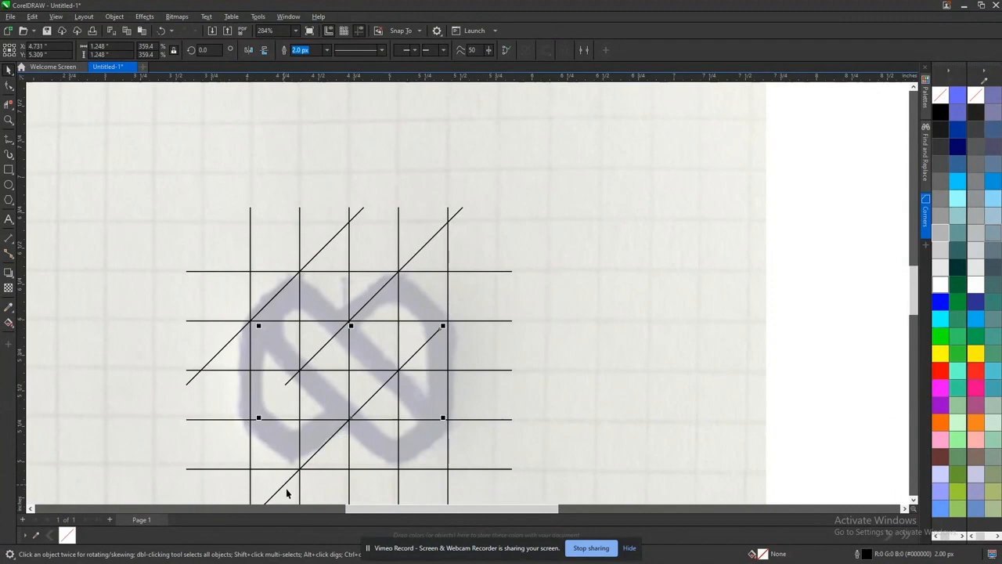
pyautogui.scroll(5, 298, 454)
pyautogui.scroll(2, 331, 423)
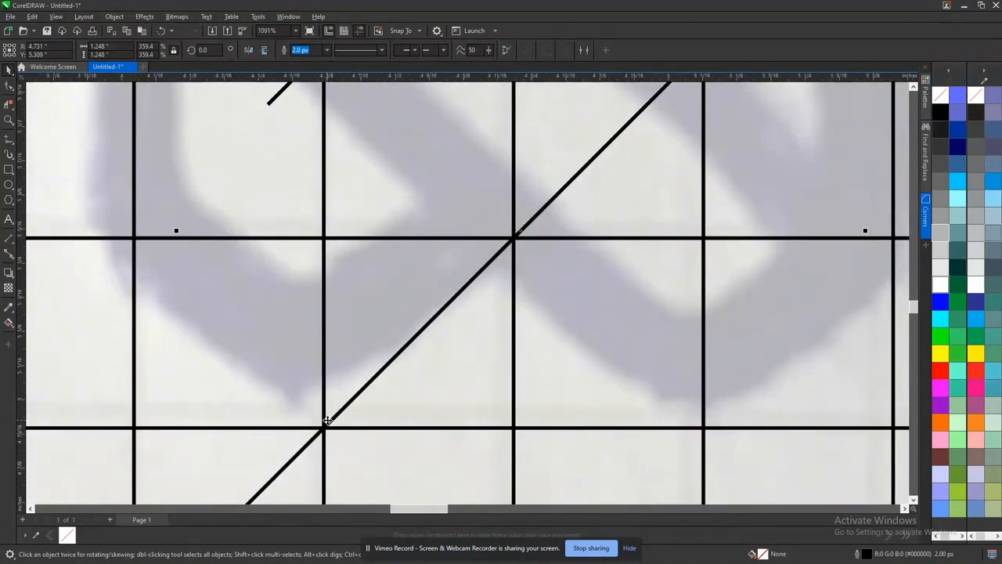
pyautogui.scroll(-6, 326, 421)
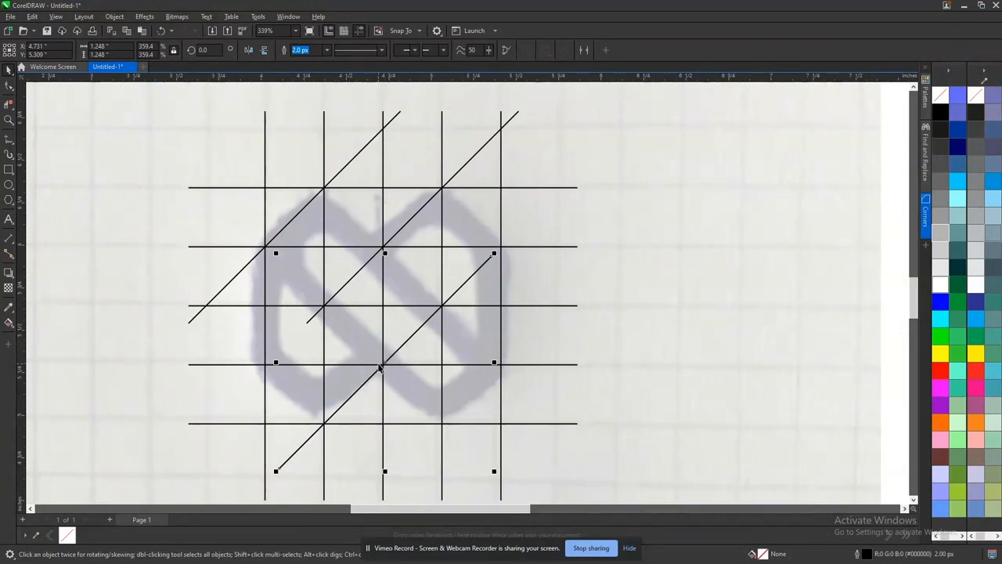
# - Duplicate the lower diagonal two cells to the right, through the last vertical line's intersection with the fourth horizontal line
pyautogui.scroll(4, 380, 368)
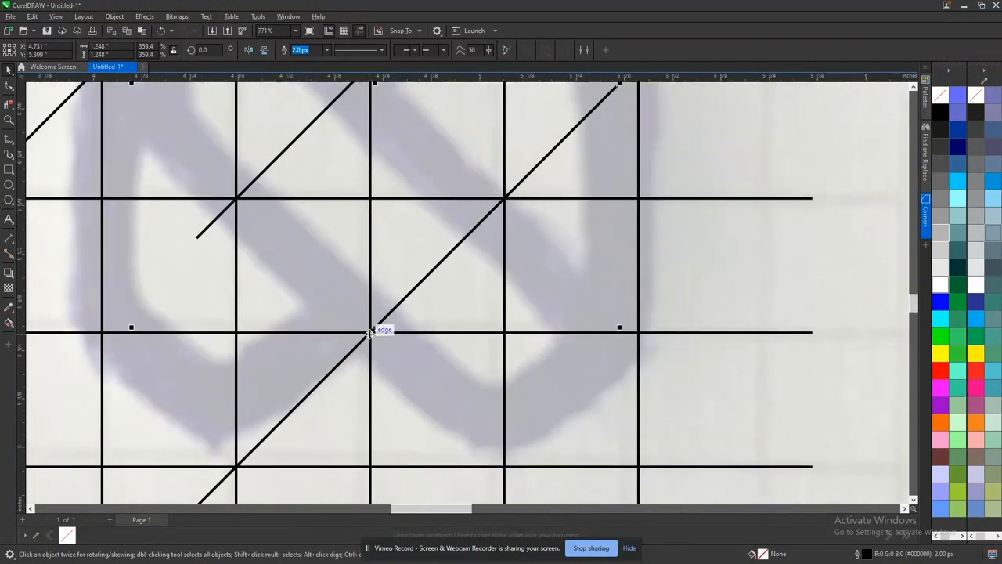
pyautogui.moveTo(369, 332); pyautogui.dragTo(641, 332)
pyautogui.scroll(-3, 640, 332)
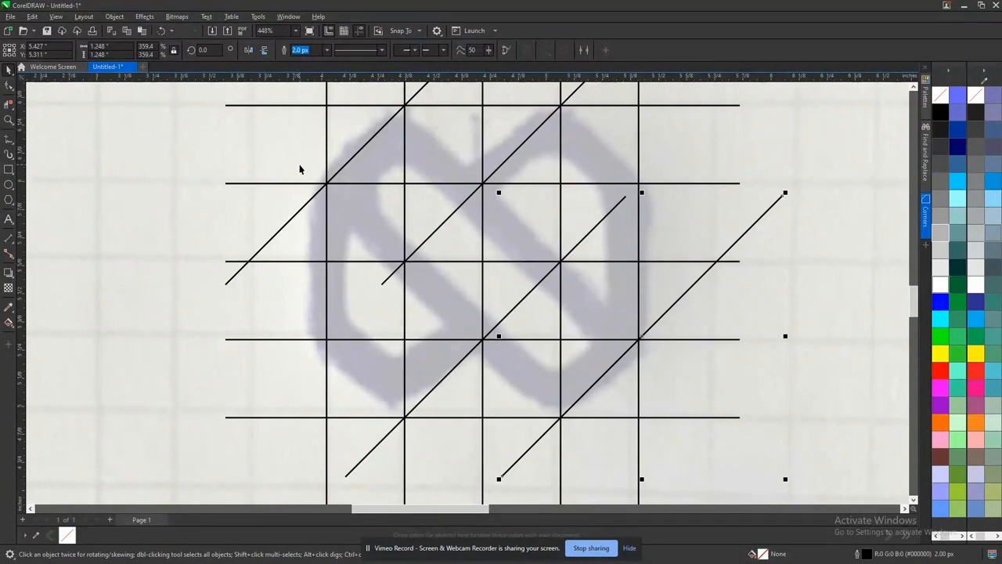
# - Mirror a copy of the lower-right diagonal horizontally and place it over the middle vertical line's intersection with the fourth horizontal line
pyautogui.click(251, 50)
pyautogui.moveTo(642, 337); pyautogui.dragTo(483, 341)
pyautogui.scroll(7, 483, 340)
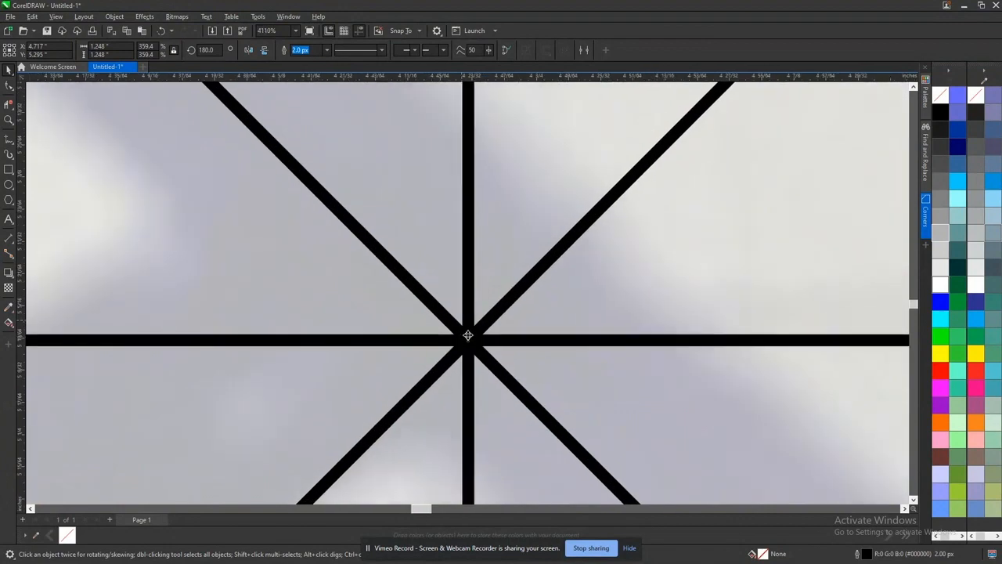
pyautogui.scroll(-1, 471, 339)
pyautogui.scroll(-8, 470, 339)
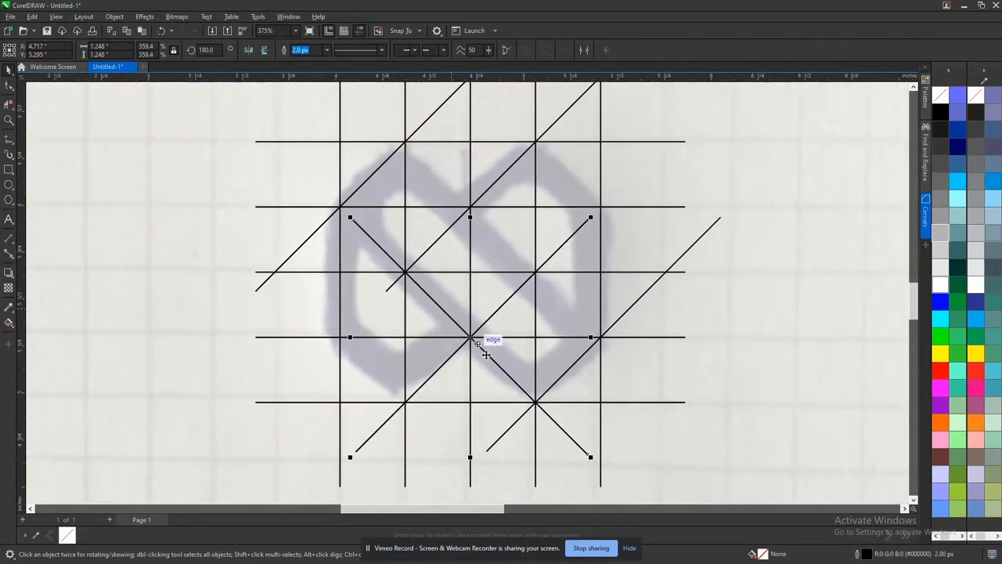
# - Lengthen the mirrored diagonal at both ends to about 1.74 in wide, and duplicate it one cell right and one cell up
pyautogui.moveTo(350, 217); pyautogui.dragTo(270, 140)
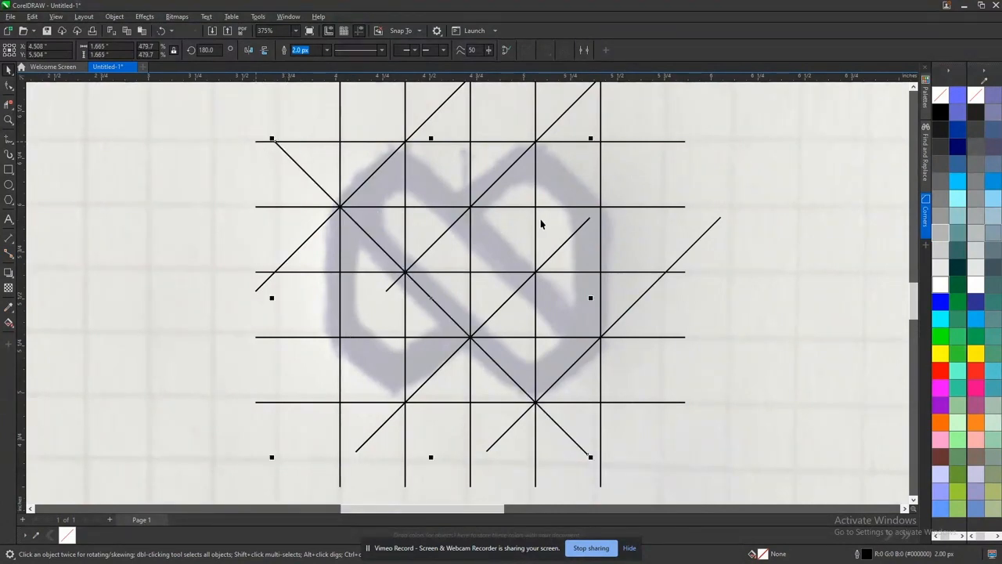
pyautogui.moveTo(590, 456)
pyautogui.mouseDown()
pyautogui.moveTo(609, 493)
pyautogui.moveTo(603, 471)
pyautogui.mouseUp()
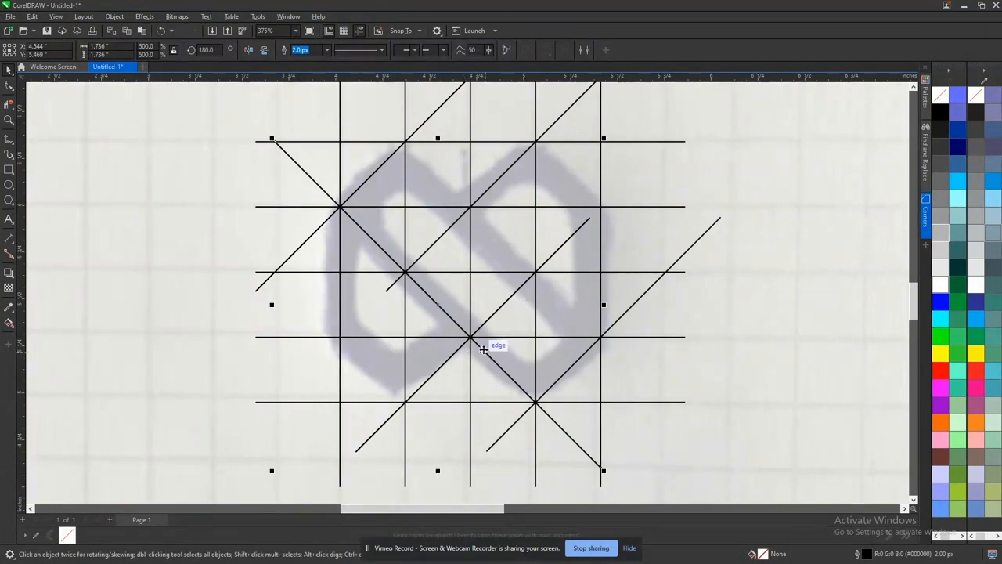
pyautogui.moveTo(469, 336); pyautogui.dragTo(536, 272)
pyautogui.scroll(3, 535, 272)
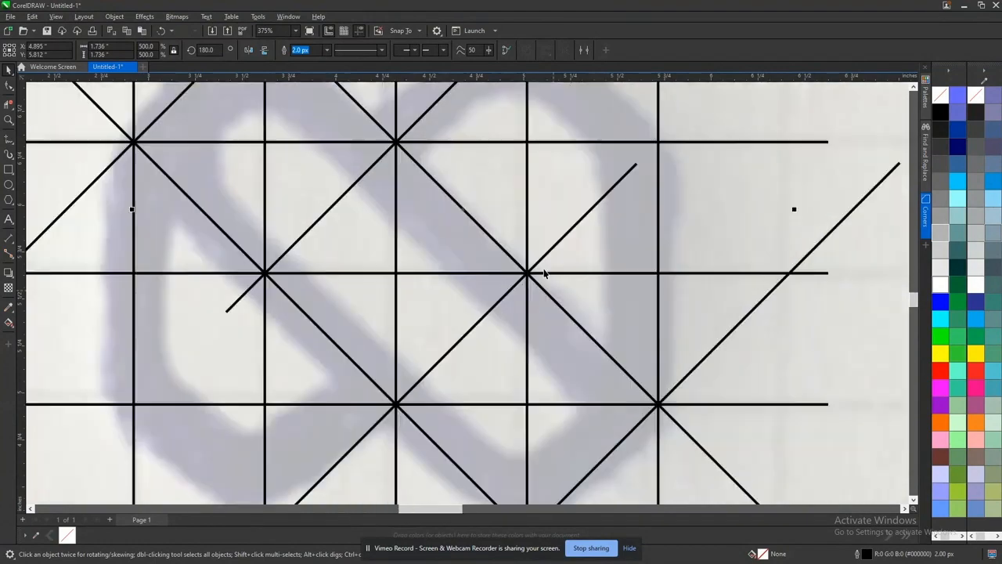
pyautogui.scroll(2, 505, 270)
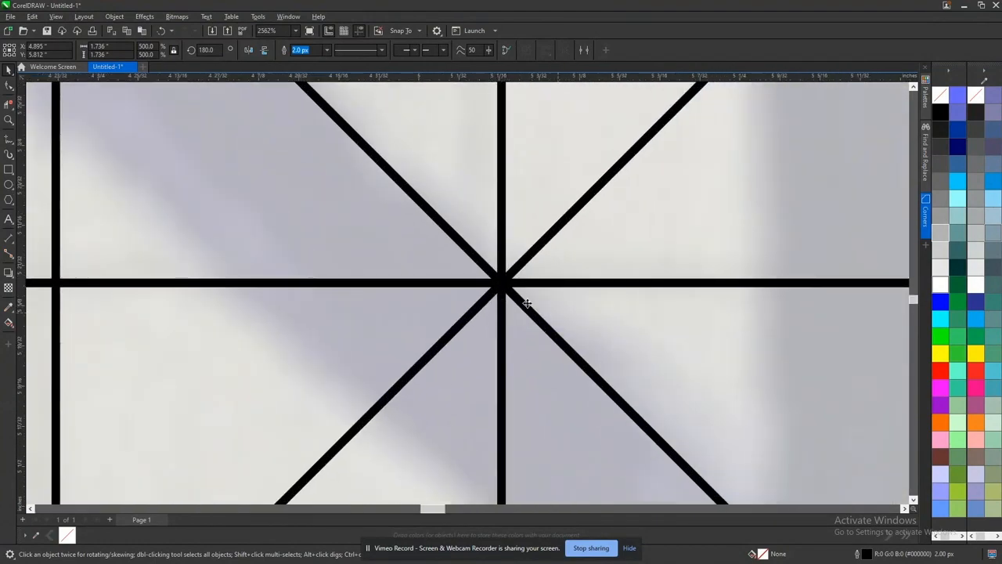
pyautogui.scroll(-6, 539, 311)
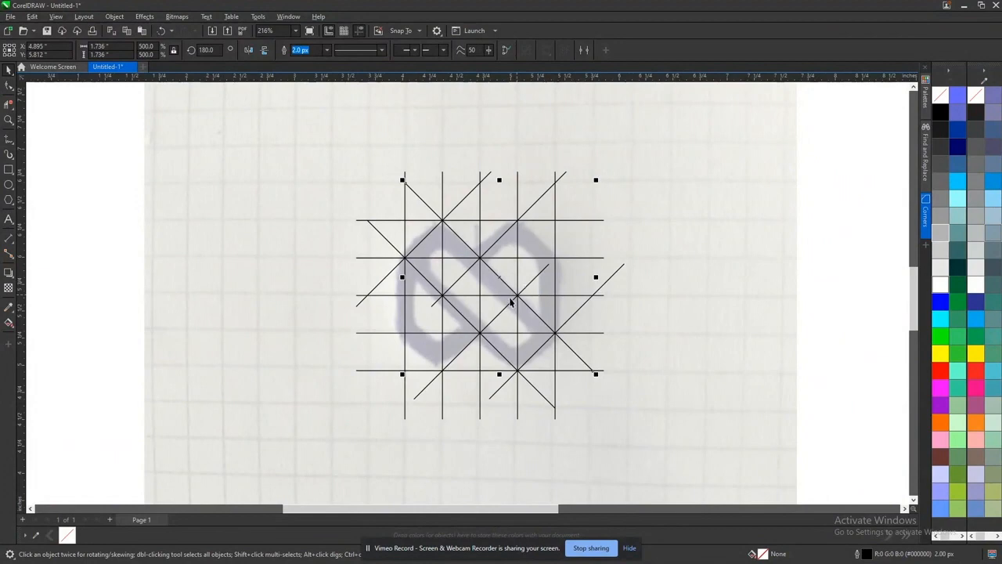
# - Lengthen the second rising diagonal at its lower-left end to about 1.89 in wide, past the grid's first vertical line
pyautogui.click(452, 283)
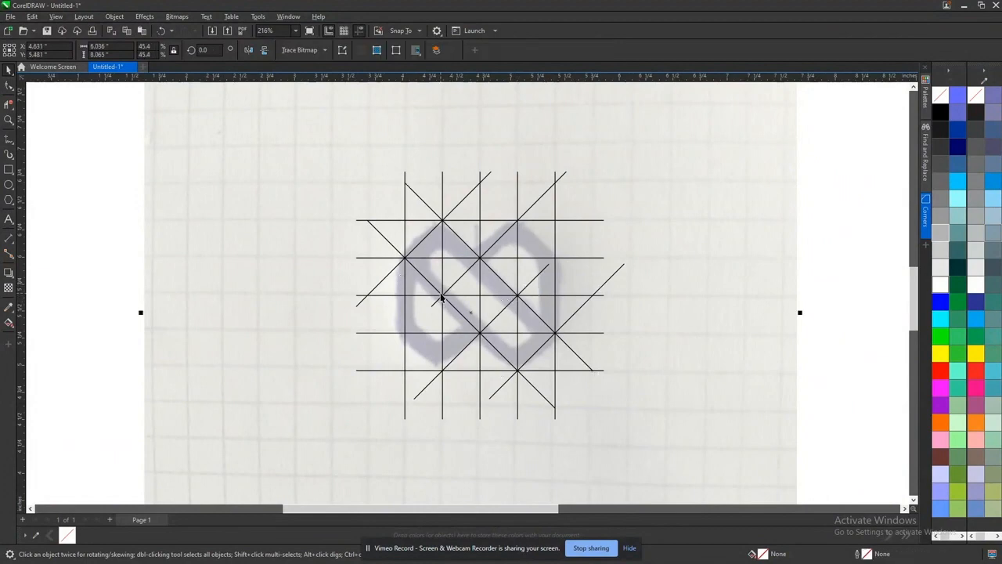
pyautogui.click(433, 309)
pyautogui.moveTo(439, 298); pyautogui.dragTo(354, 375)
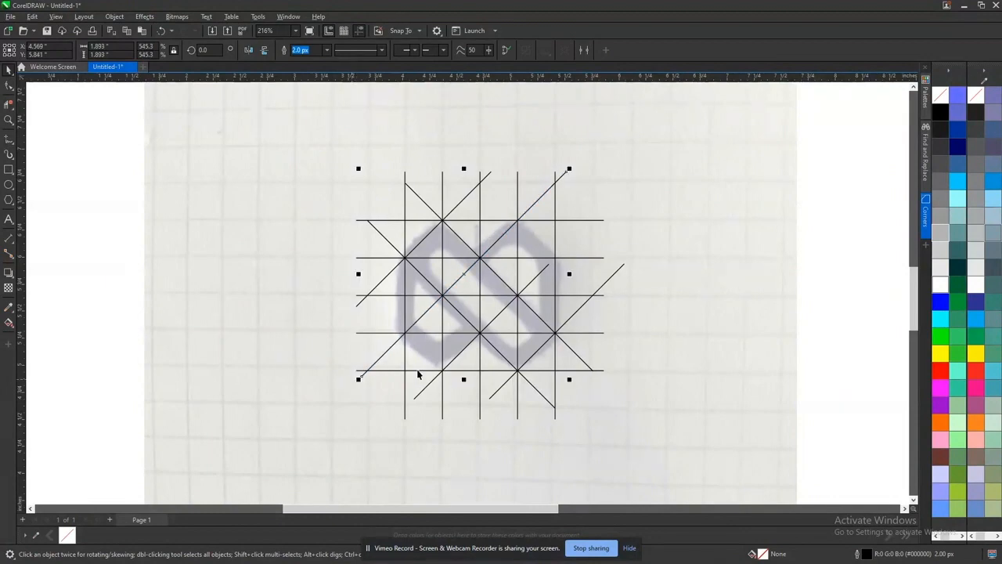
pyautogui.scroll(2, 458, 362)
pyautogui.scroll(-3, 458, 362)
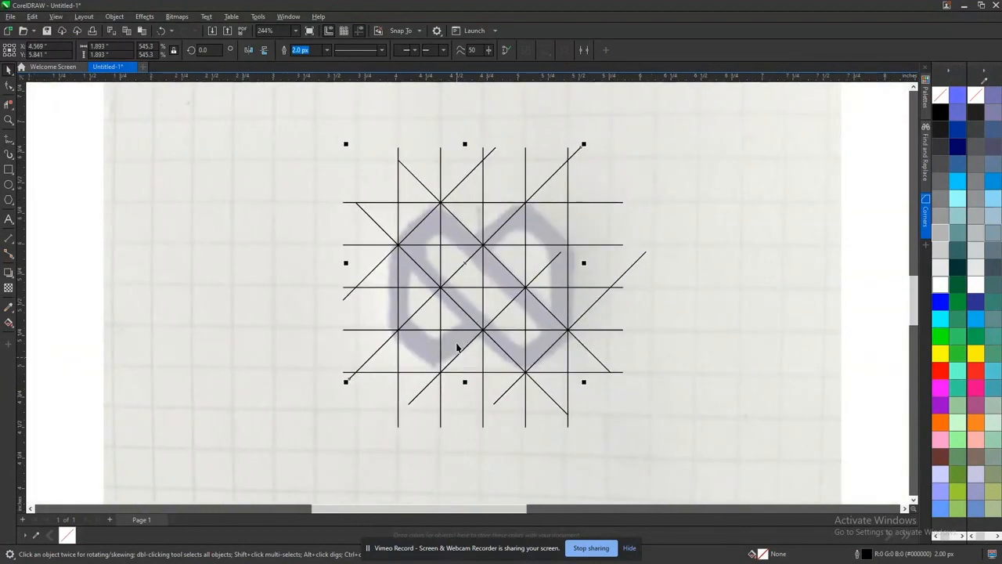
pyautogui.scroll(4, 367, 327)
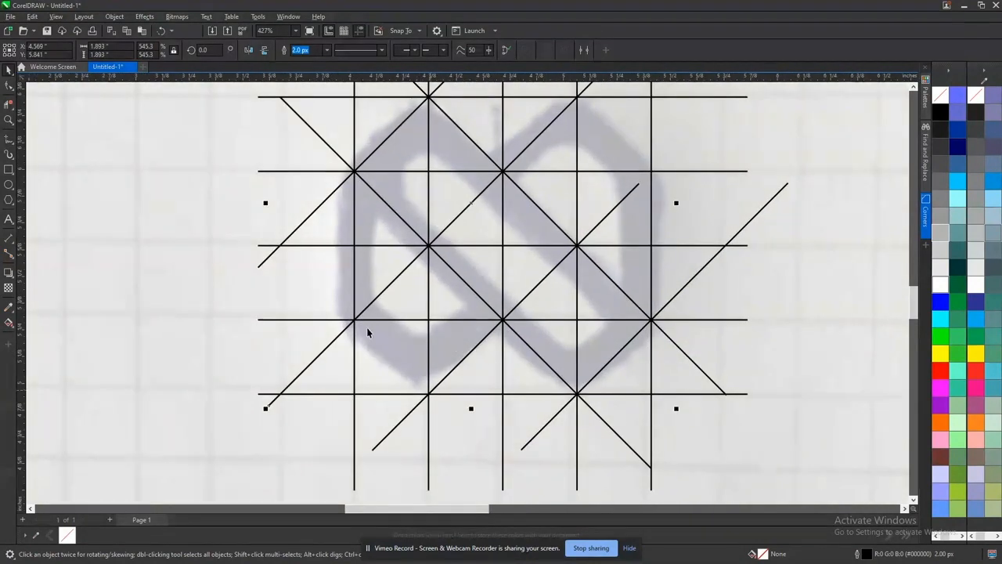
# - Duplicate the first falling diagonal one cell left and one cell down, through the first vertical line's intersection with the fourth horizontal line
pyautogui.click(439, 257)
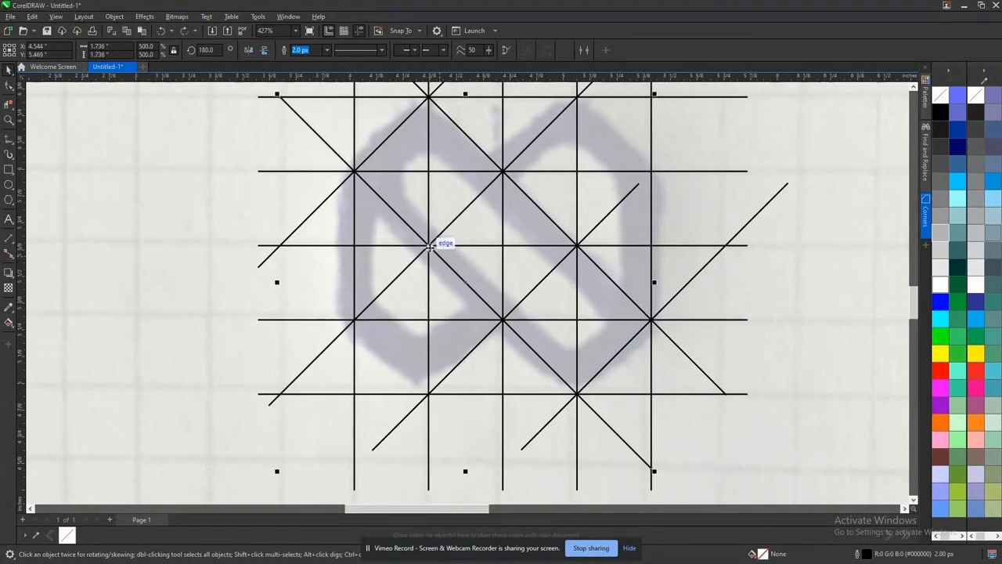
pyautogui.moveTo(439, 256); pyautogui.dragTo(354, 321)
pyautogui.scroll(4, 398, 332)
pyautogui.scroll(2, 399, 332)
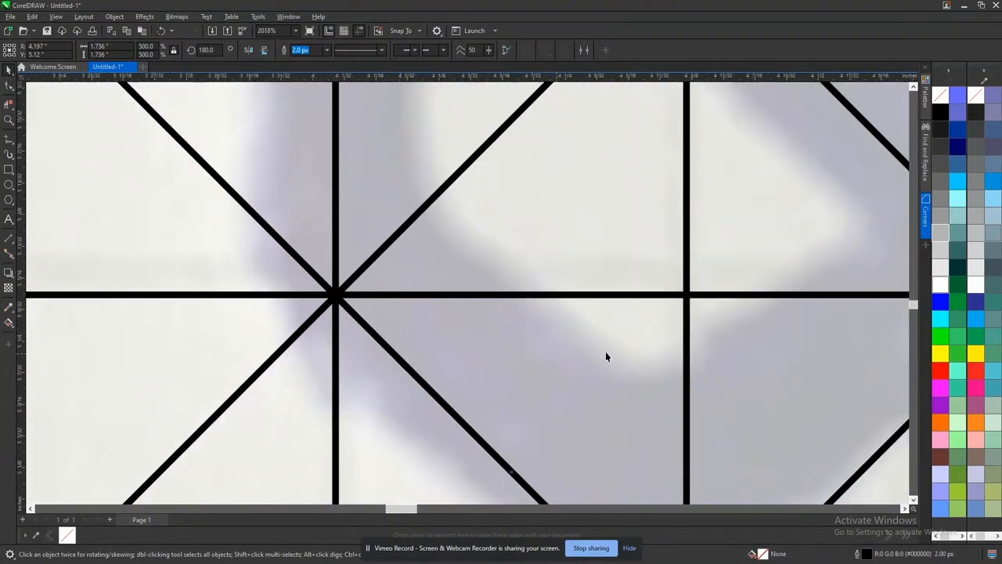
pyautogui.scroll(-5, 605, 356)
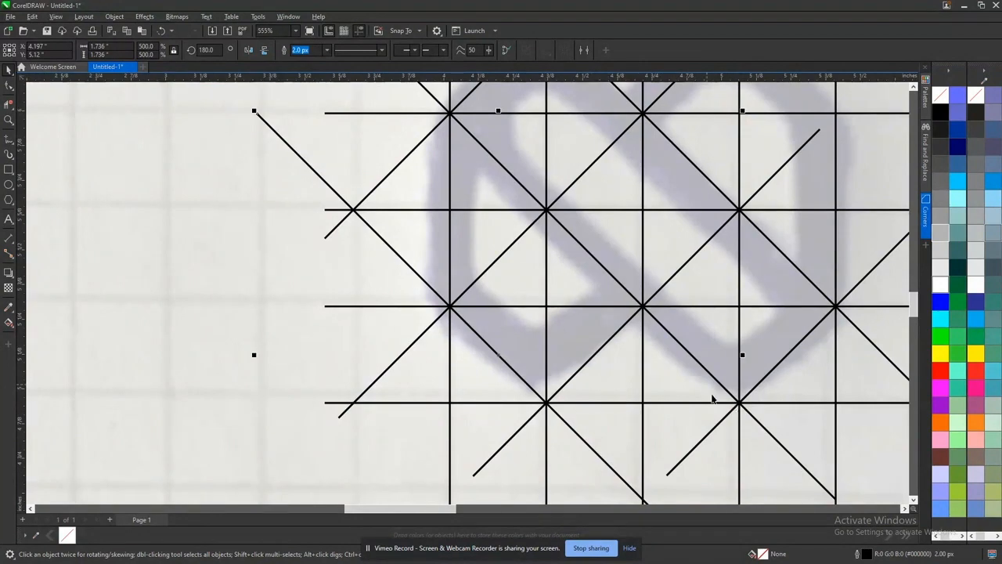
pyautogui.scroll(-2, 592, 385)
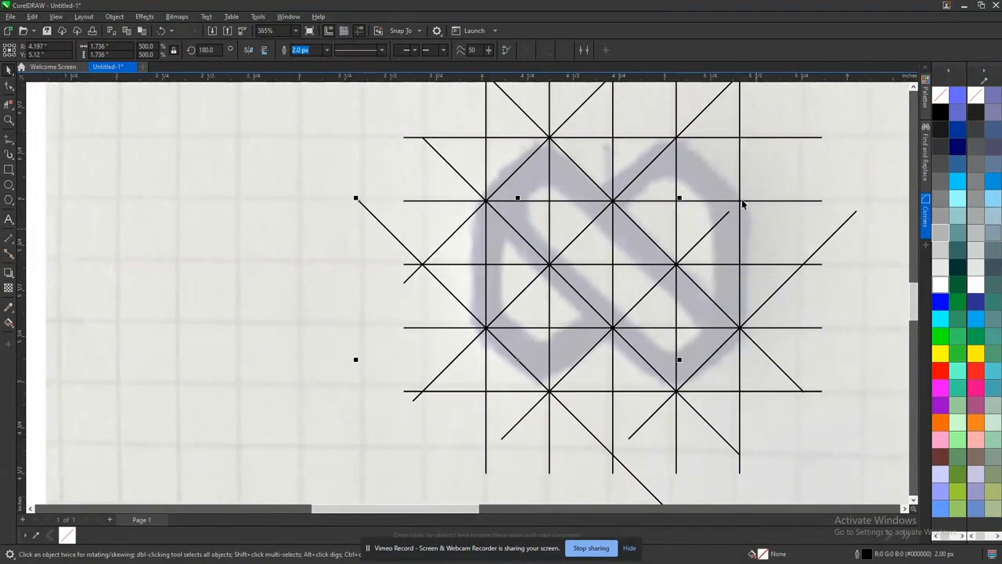
# - Duplicate the lower-left falling diagonal three cells right and up, and lengthen the third rising diagonal at its upper end to about 1.65 in wide
pyautogui.moveTo(515, 312); pyautogui.dragTo(678, 139)
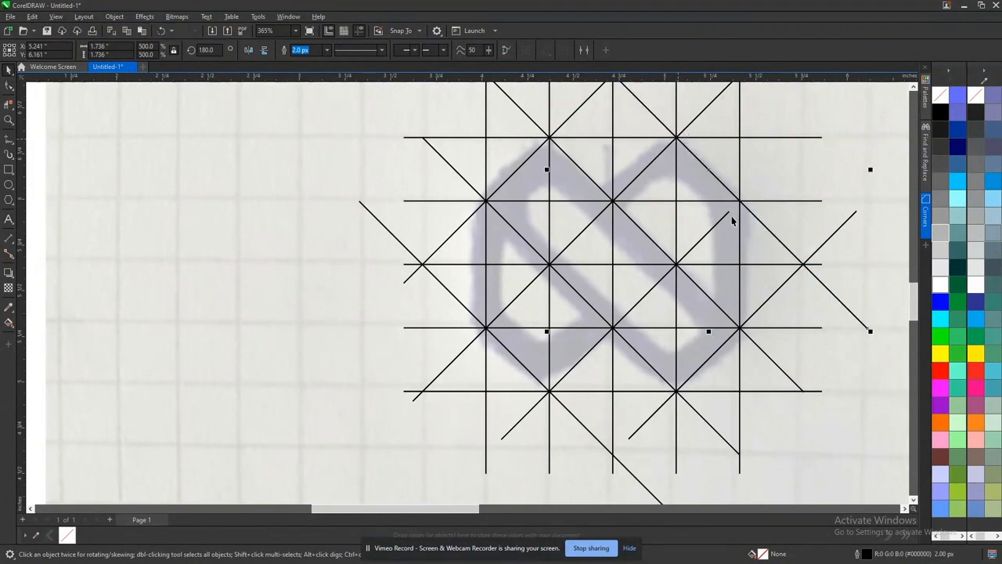
pyautogui.moveTo(720, 220); pyautogui.dragTo(818, 136)
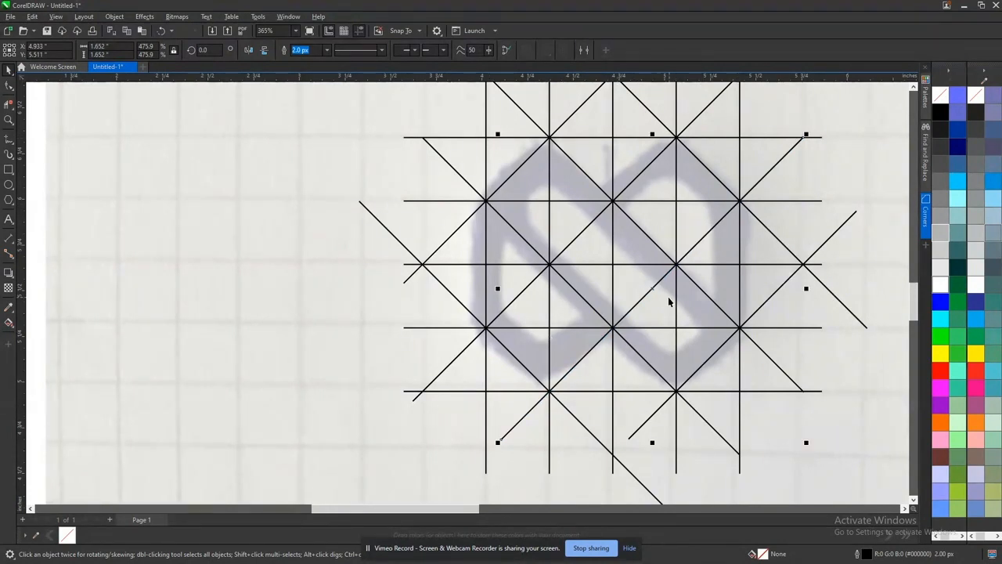
# - Try to delete the line segments extending left of the grid's first vertical line with the Virtual Segment Delete tool
pyautogui.click(8, 199)
pyautogui.click(14, 110)
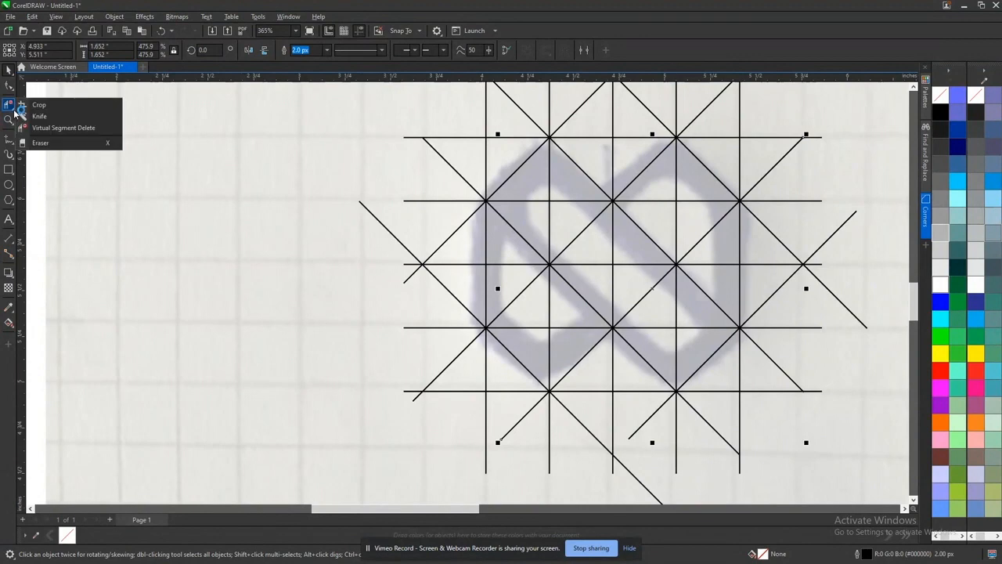
pyautogui.click(56, 130)
pyautogui.moveTo(354, 117); pyautogui.dragTo(465, 433)
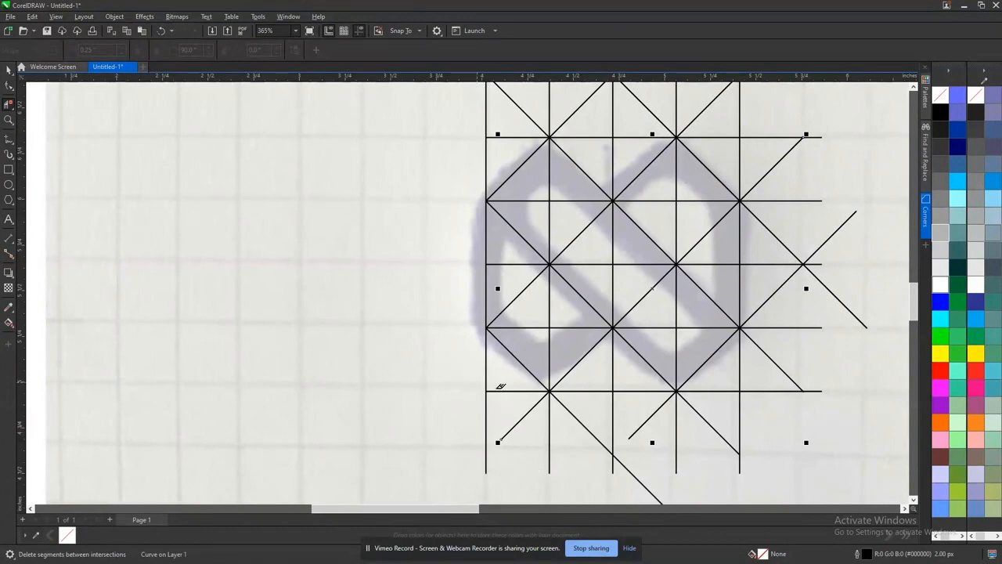
pyautogui.hotkey('ctrl', 'z')
pyautogui.press('space')
# - Select all the straight and diagonal construction lines and copy them to the clipboard
pyautogui.scroll(-3, 557, 346)
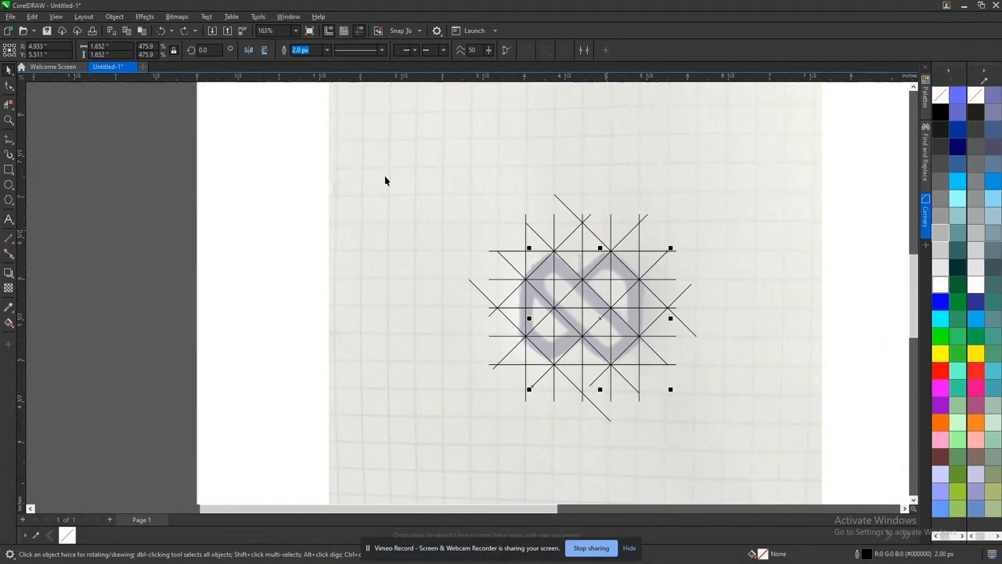
pyautogui.moveTo(180, 157); pyautogui.dragTo(756, 434)
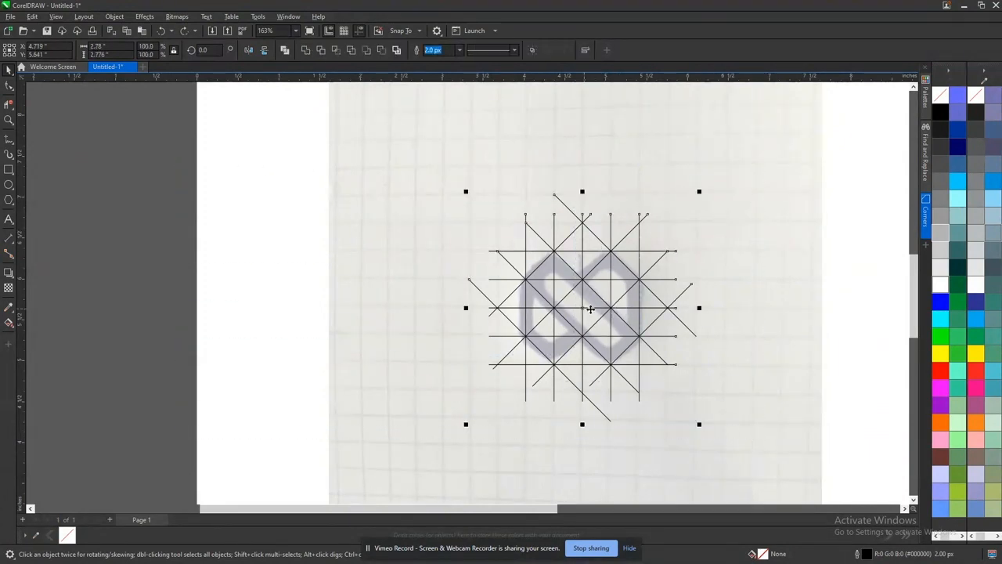
pyautogui.rightClick(585, 307)
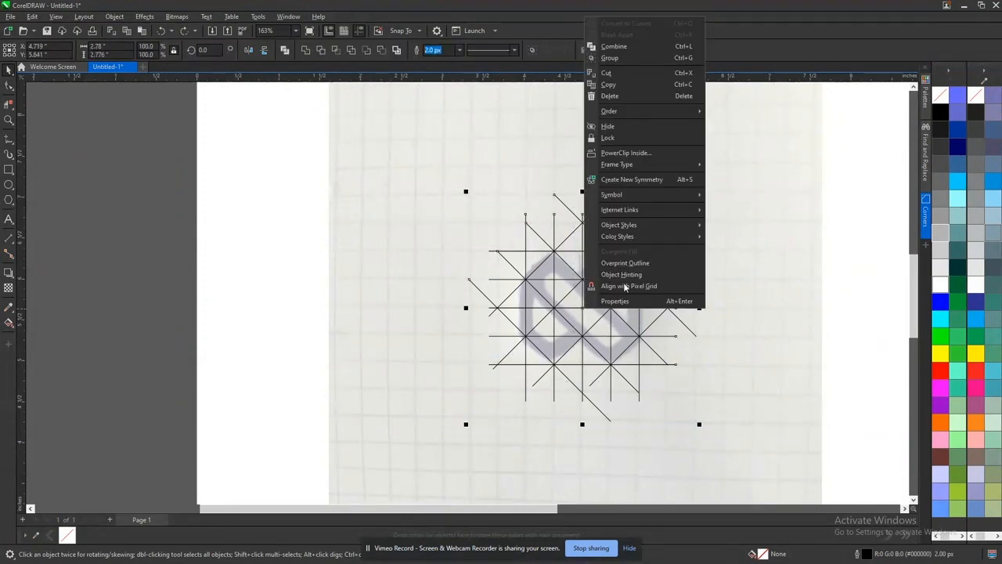
pyautogui.click(610, 85)
pyautogui.scroll(2, 606, 350)
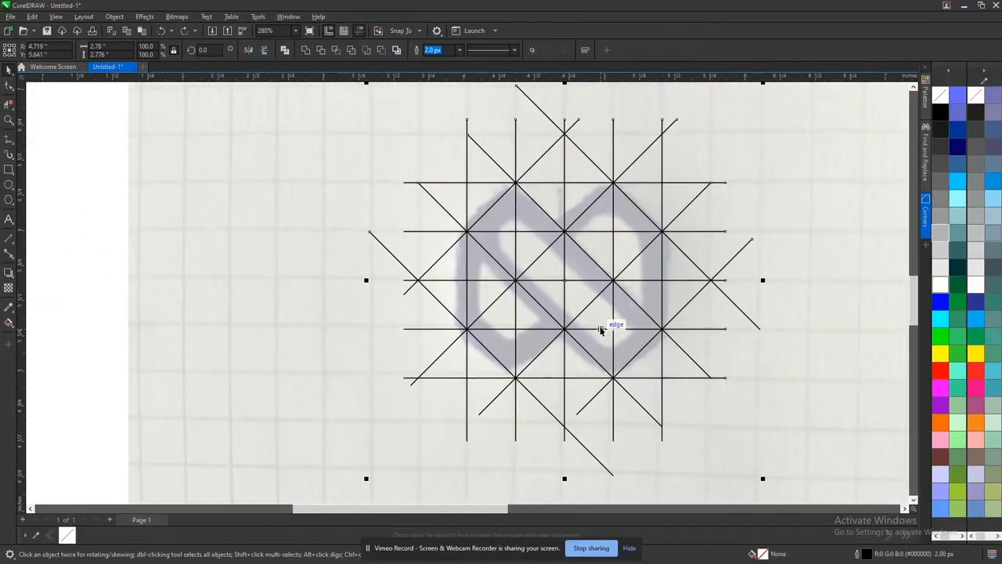
# - Delete the segments extending left of the grid's first vertical line and around its lower-left corner with the Virtual Segment Delete tool
pyautogui.click(9, 105)
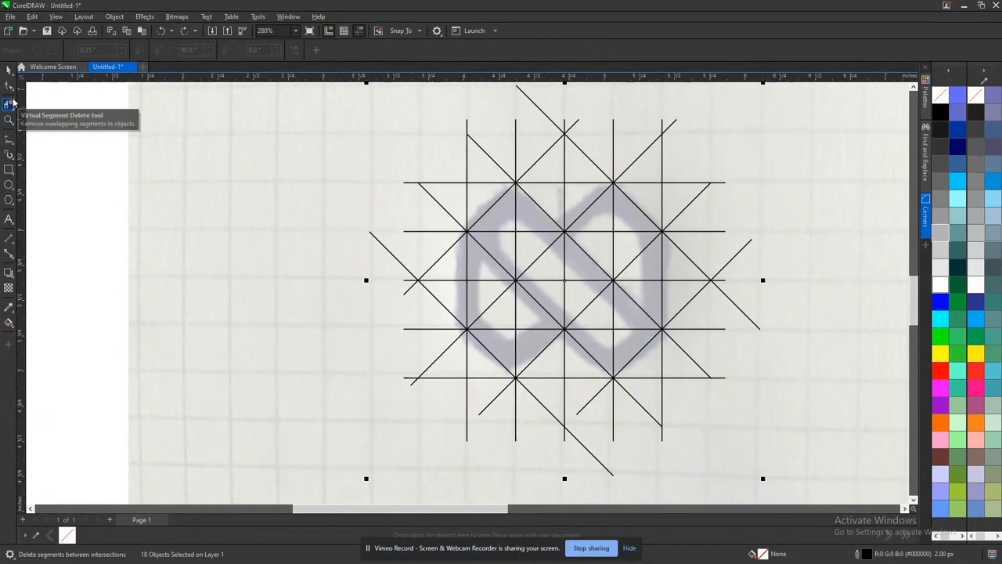
pyautogui.moveTo(343, 140); pyautogui.dragTo(450, 403)
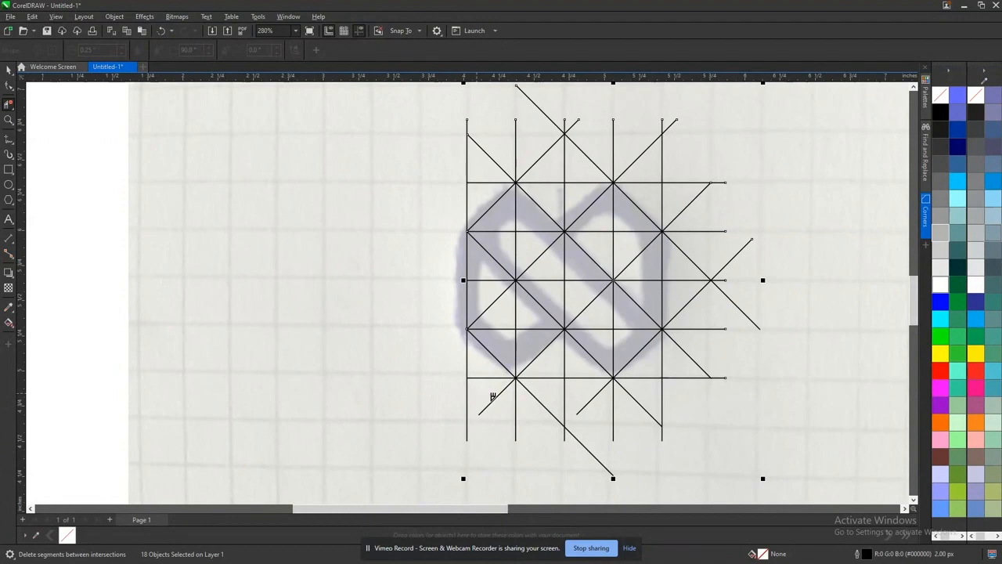
pyautogui.scroll(2, 492, 396)
pyautogui.moveTo(420, 339); pyautogui.dragTo(490, 400)
pyautogui.click(494, 402)
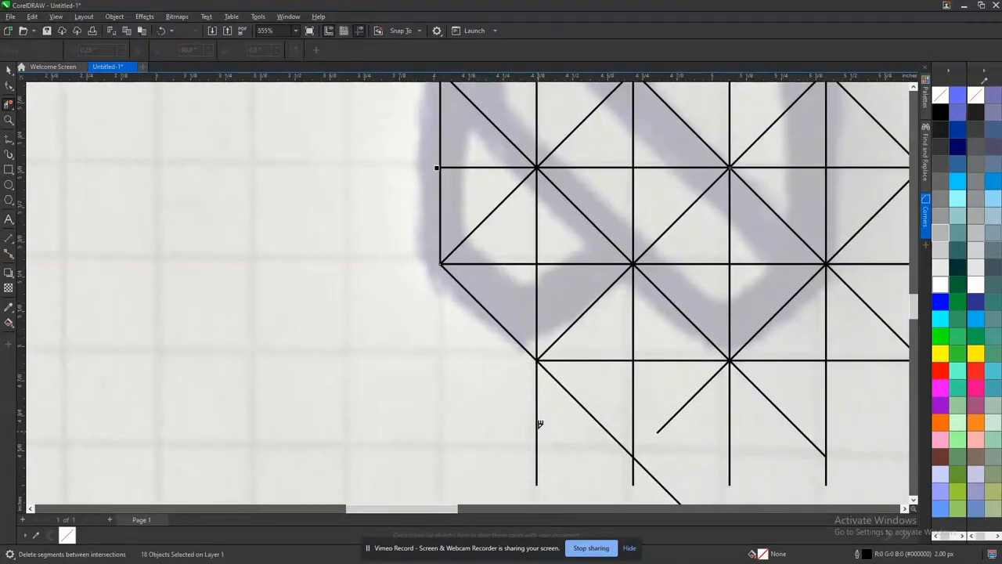
# - Delete the segments extending below the logo's lower edge, leaving only its two downward-pointing tips
pyautogui.moveTo(608, 446); pyautogui.dragTo(607, 446)
pyautogui.moveTo(529, 407); pyautogui.dragTo(577, 451)
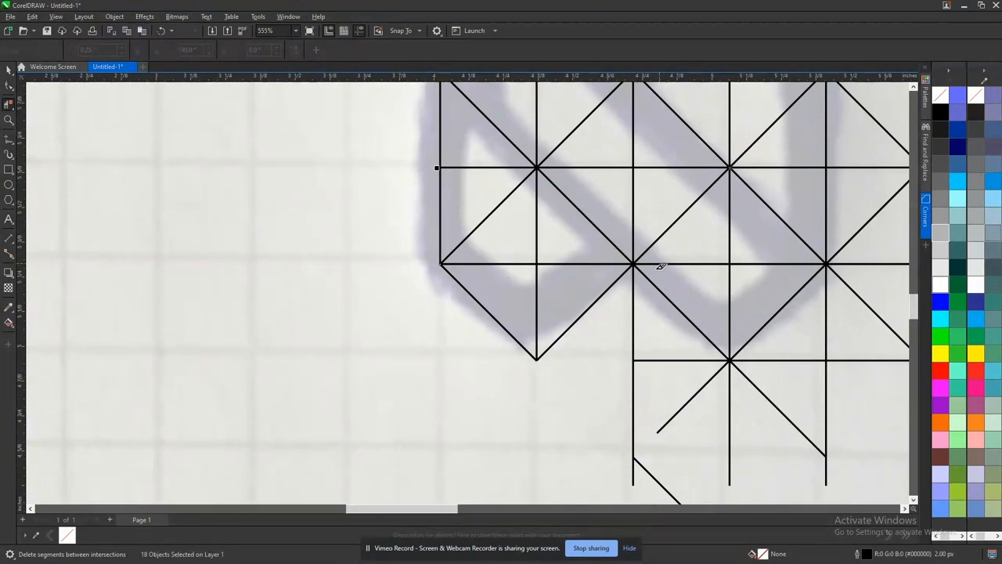
pyautogui.moveTo(628, 345); pyautogui.dragTo(672, 432)
pyautogui.scroll(-1, 644, 359)
pyautogui.click(686, 418)
pyautogui.click(727, 400)
pyautogui.click(736, 385)
pyautogui.moveTo(743, 383); pyautogui.dragTo(734, 342)
pyautogui.click(791, 360)
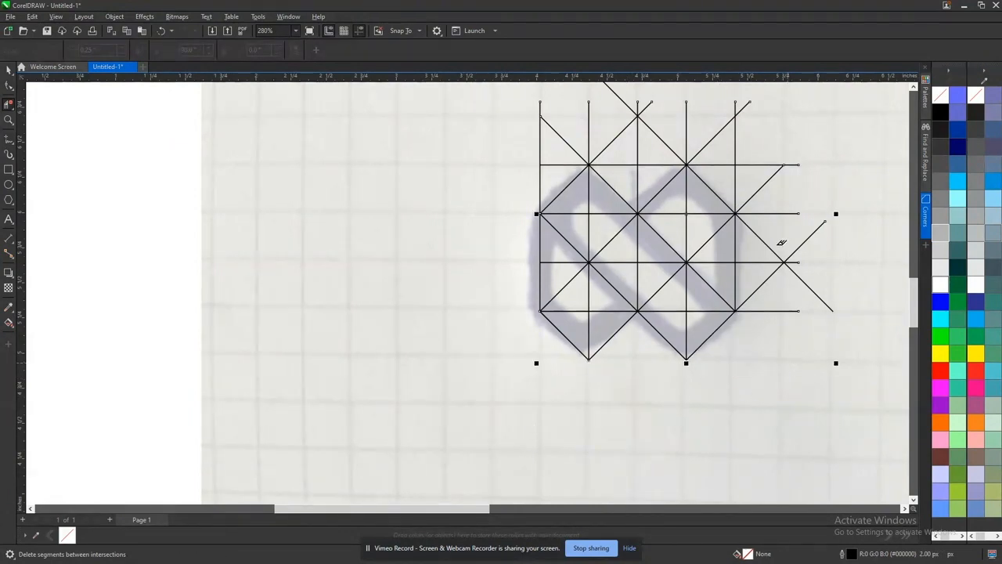
# - Delete the segments extending past the grid's last vertical line and above the logo's two upper peaks
pyautogui.moveTo(765, 150); pyautogui.dragTo(847, 370)
pyautogui.scroll(-2, 737, 265)
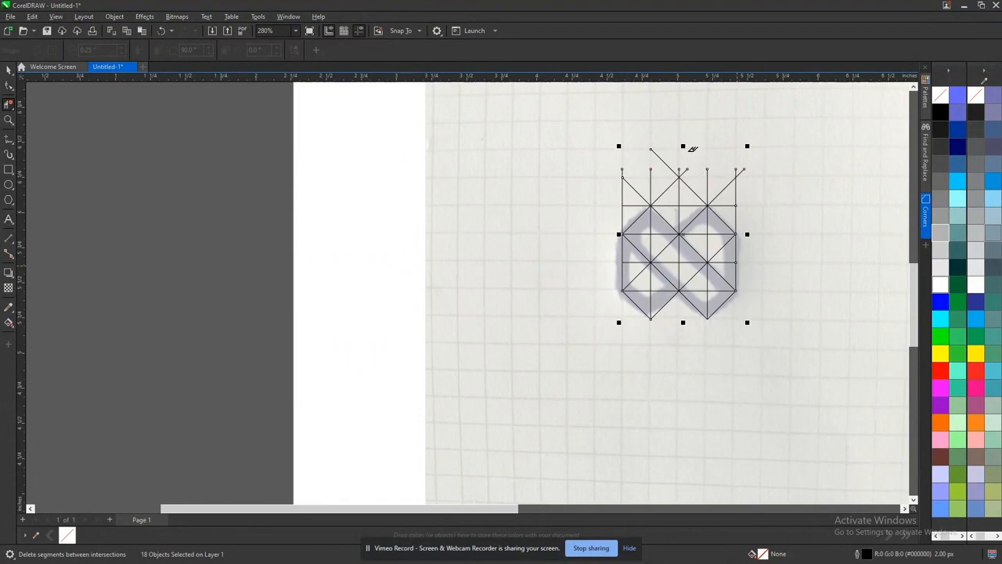
pyautogui.scroll(3, 692, 121)
pyautogui.moveTo(811, 331); pyautogui.dragTo(736, 232)
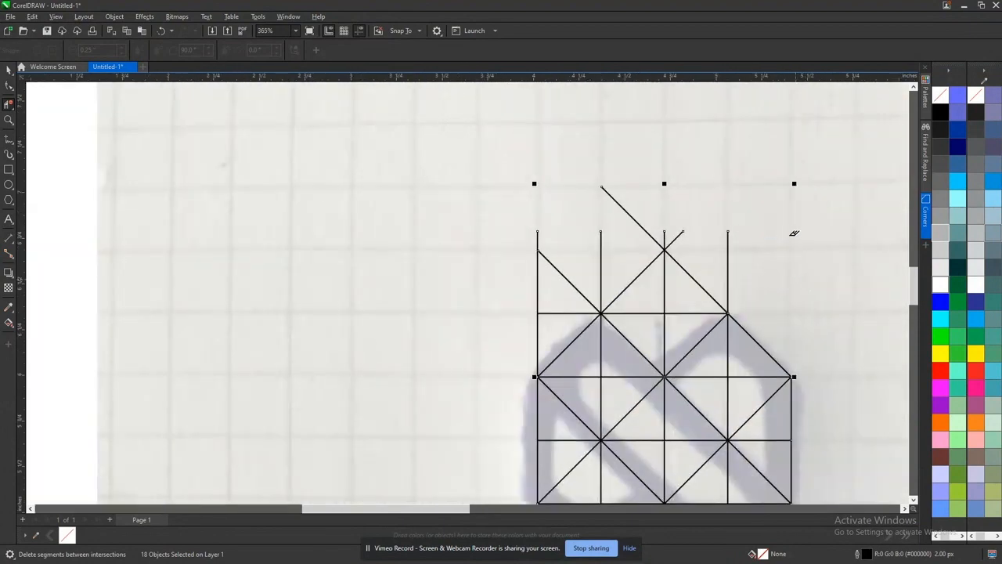
pyautogui.moveTo(671, 266); pyautogui.dragTo(418, 220)
pyautogui.moveTo(504, 330); pyautogui.dragTo(506, 333)
pyautogui.moveTo(651, 289); pyautogui.dragTo(652, 288)
pyautogui.moveTo(660, 330); pyautogui.dragTo(693, 292)
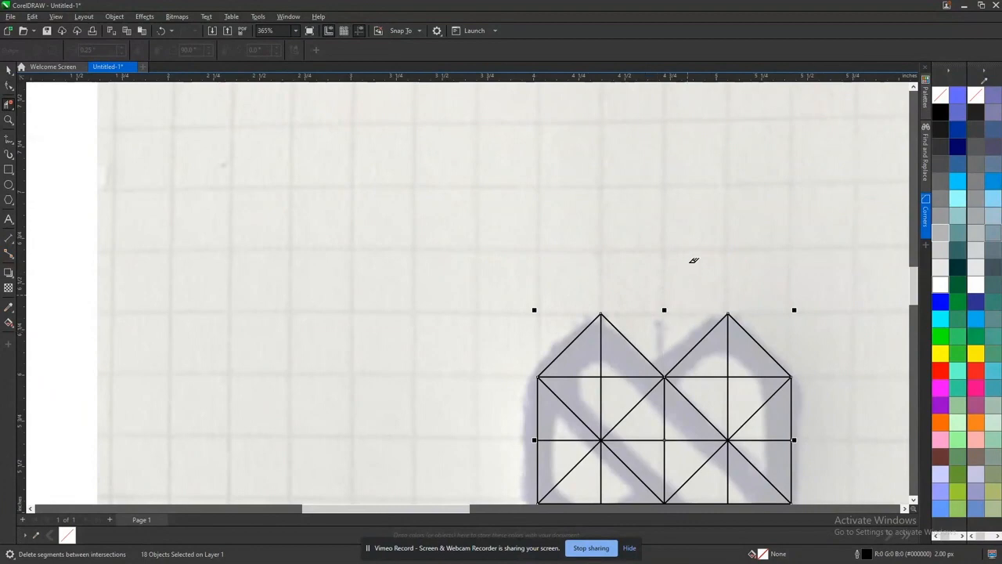
# - Delete the construction segments inside the logo's diagonal band and inside its upper-right shape, keeping the outer edges and both long diagonals
pyautogui.scroll(-3, 692, 243)
pyautogui.scroll(2, 684, 327)
pyautogui.scroll(2, 710, 320)
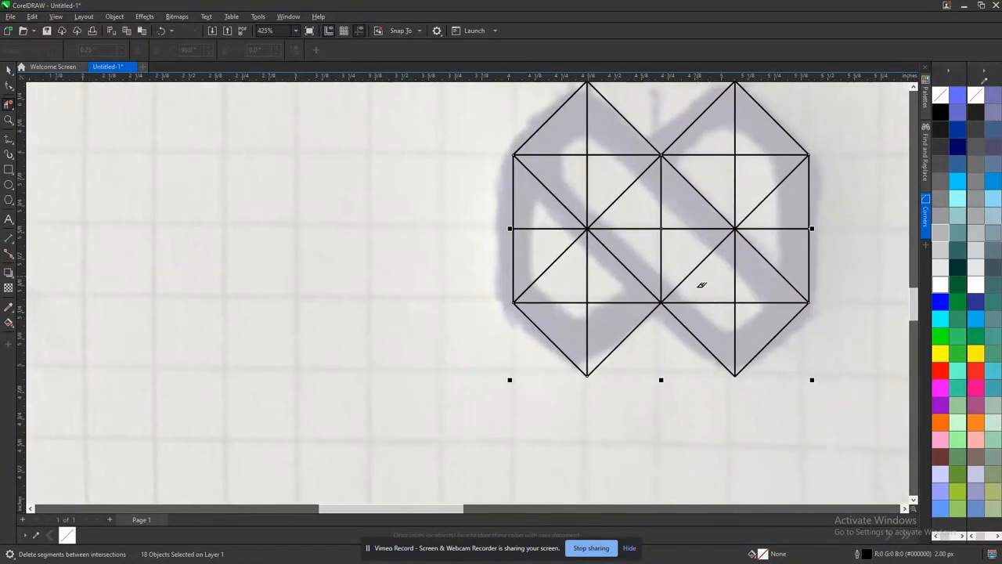
pyautogui.moveTo(574, 144); pyautogui.dragTo(675, 232)
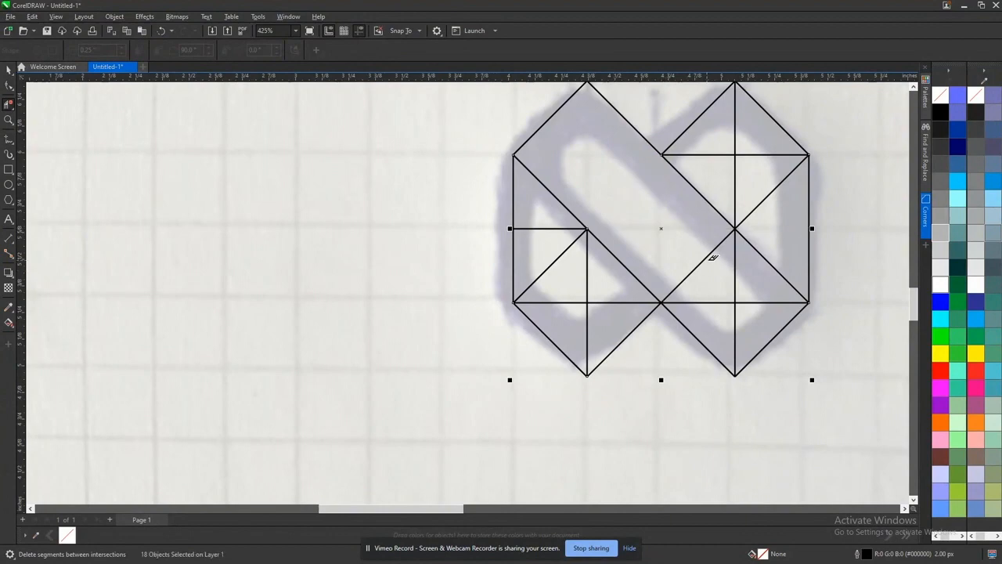
pyautogui.hotkey('ctrl', 'z')
pyautogui.click(616, 200)
pyautogui.moveTo(654, 229); pyautogui.dragTo(746, 316)
pyautogui.moveTo(774, 191); pyautogui.dragTo(773, 193)
pyautogui.click(741, 188)
pyautogui.moveTo(725, 148); pyautogui.dragTo(749, 164)
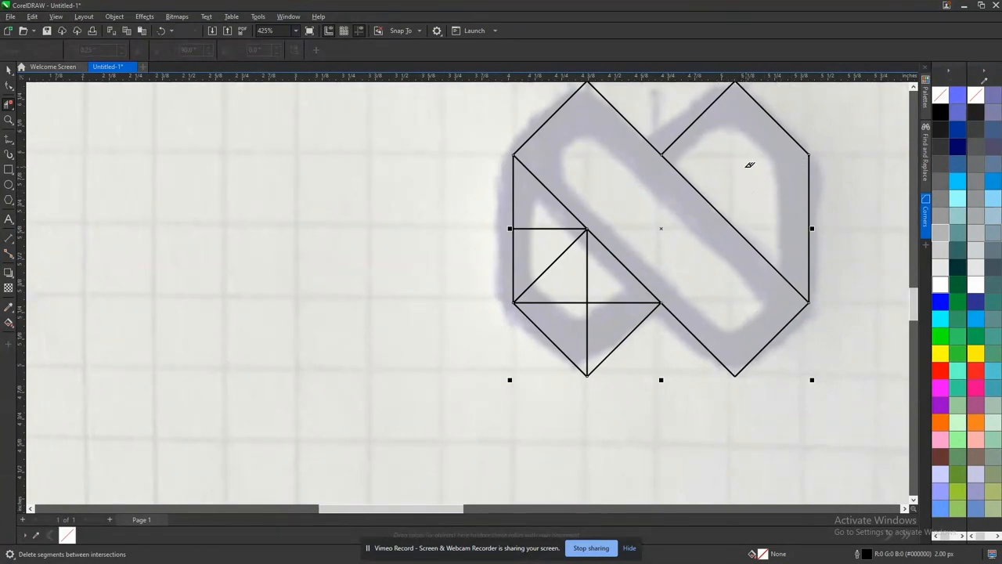
# - Delete the remaining construction segments inside the logo's lower-left shape
pyautogui.moveTo(595, 309); pyautogui.dragTo(551, 275)
pyautogui.click(548, 267)
pyautogui.moveTo(539, 218); pyautogui.dragTo(552, 253)
pyautogui.scroll(-2, 672, 281)
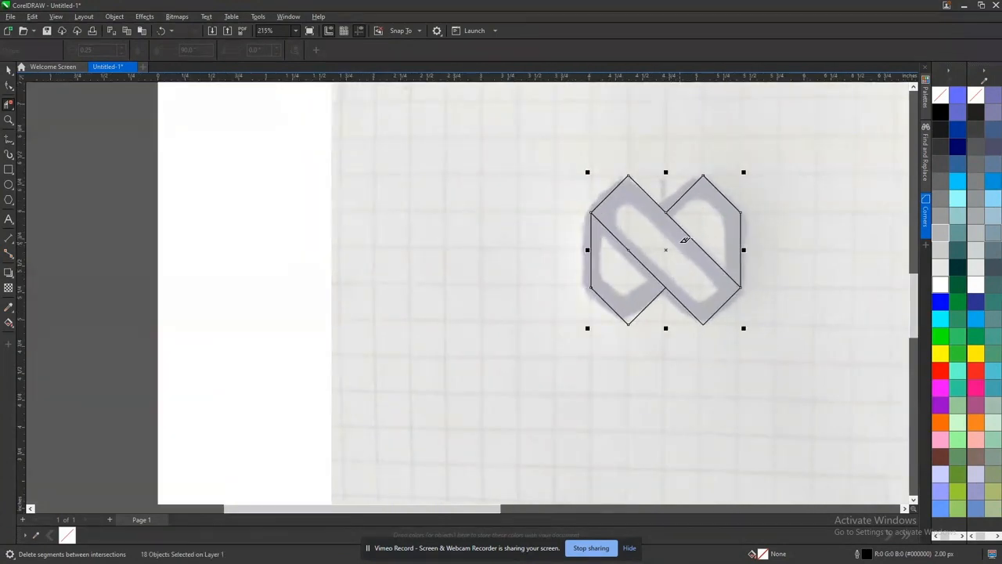
# - Select all lines of the trimmed logo outline and set their outline width to 25 px
pyautogui.click(8, 87)
pyautogui.press('space')
pyautogui.click(322, 164)
pyautogui.moveTo(538, 145); pyautogui.dragTo(760, 342)
pyautogui.moveTo(663, 248); pyautogui.dragTo(467, 260)
pyautogui.hotkey('ctrl', 'z')
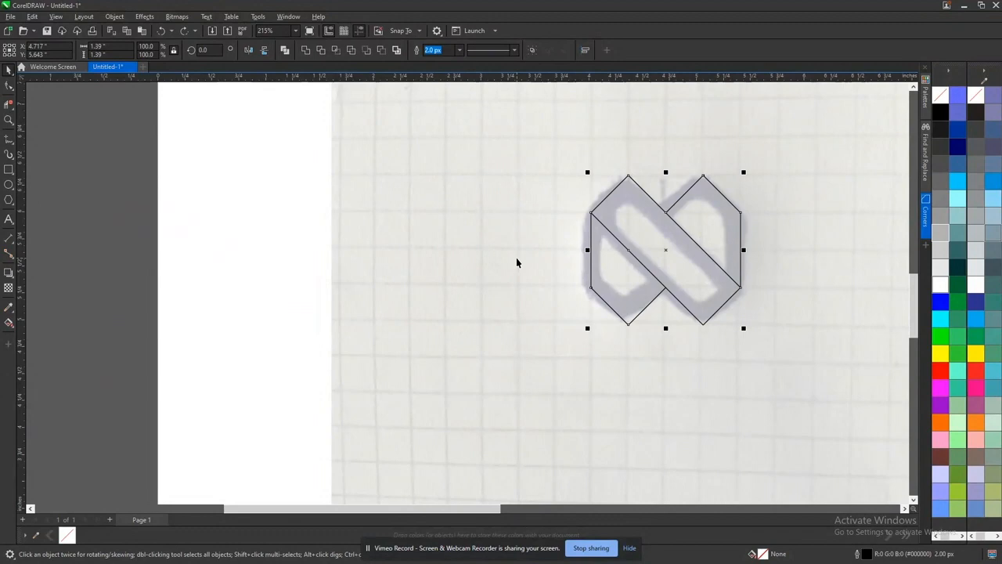
pyautogui.click(461, 50)
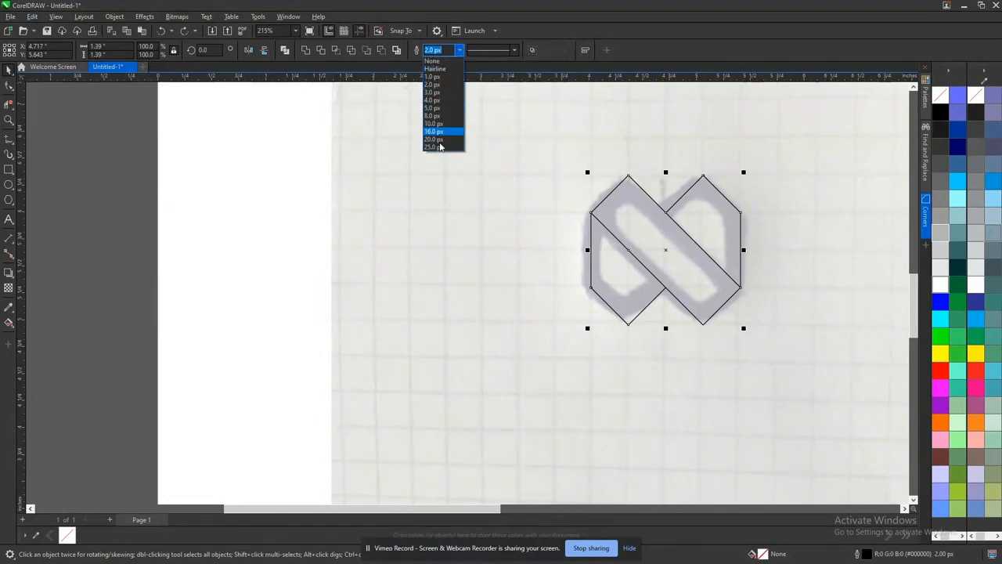
pyautogui.click(439, 149)
# - Give the selected logo lines rounded corners and rounded line caps in the Outline Pen settings
pyautogui.scroll(4, 677, 166)
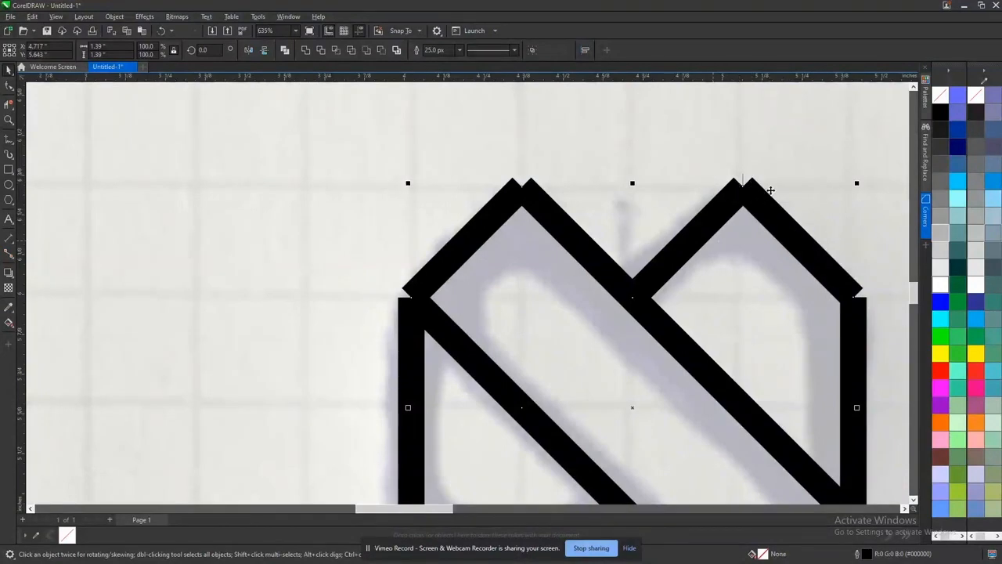
pyautogui.press('F12')
pyautogui.press('Escape')
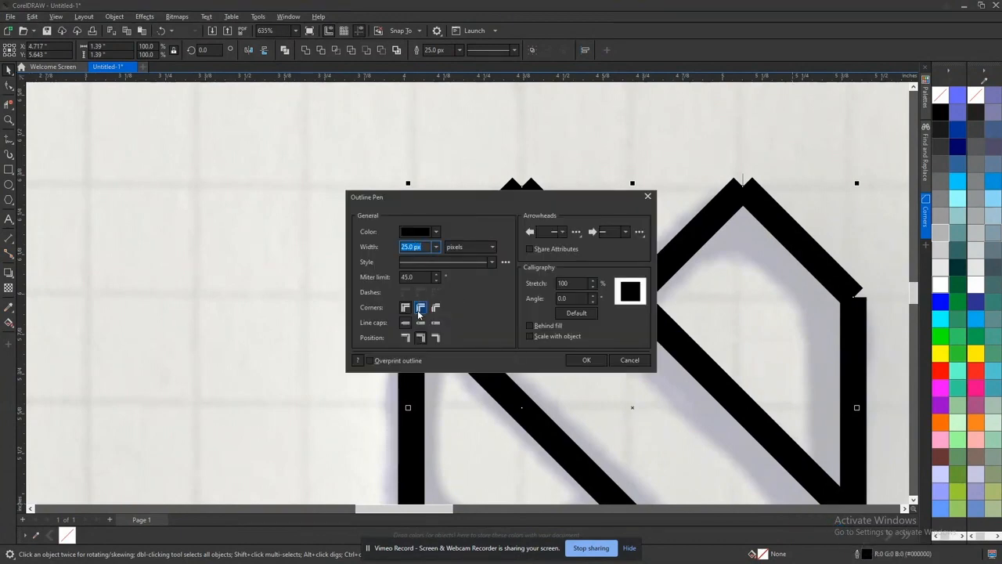
pyautogui.click(421, 324)
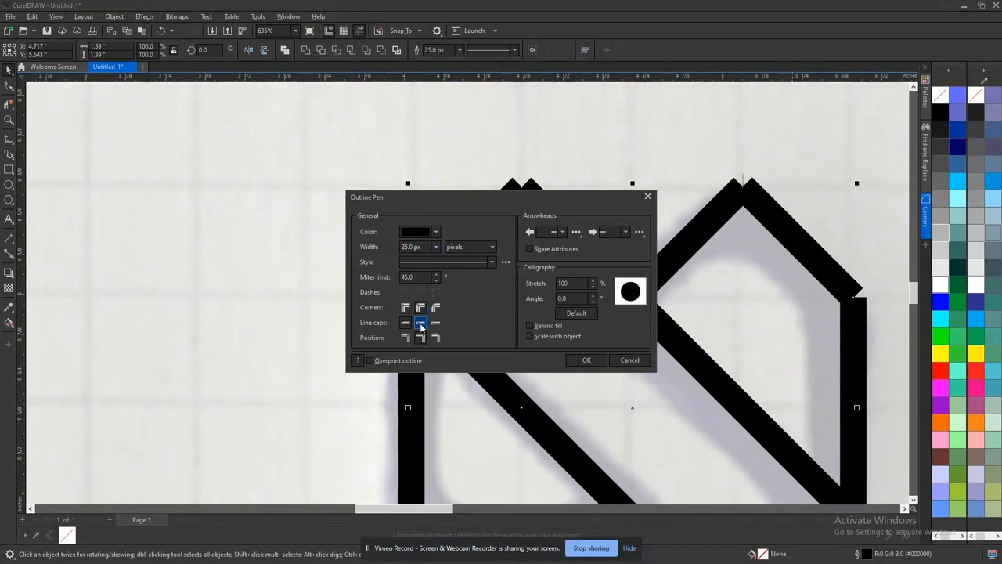
pyautogui.click(435, 322)
pyautogui.click(597, 360)
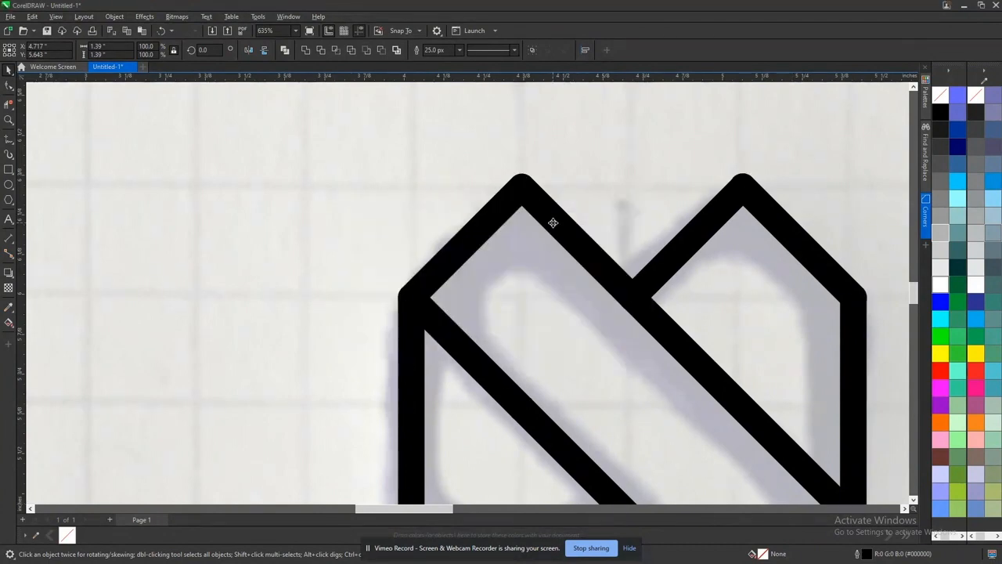
# - Move the thickened outline to the left of the sketch to compare the two, and undo the move
pyautogui.scroll(-4, 552, 222)
pyautogui.scroll(2, 591, 280)
pyautogui.moveTo(591, 280)
pyautogui.mouseDown()
pyautogui.moveTo(300, 279)
pyautogui.moveTo(262, 290)
pyautogui.mouseUp()
pyautogui.scroll(1, 684, 264)
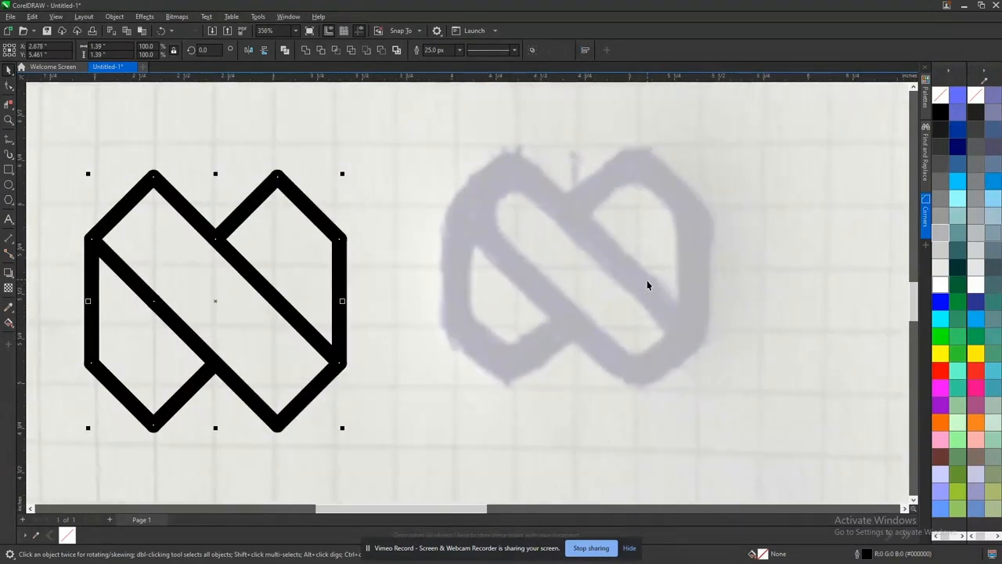
pyautogui.hotkey('ctrl', 'z')
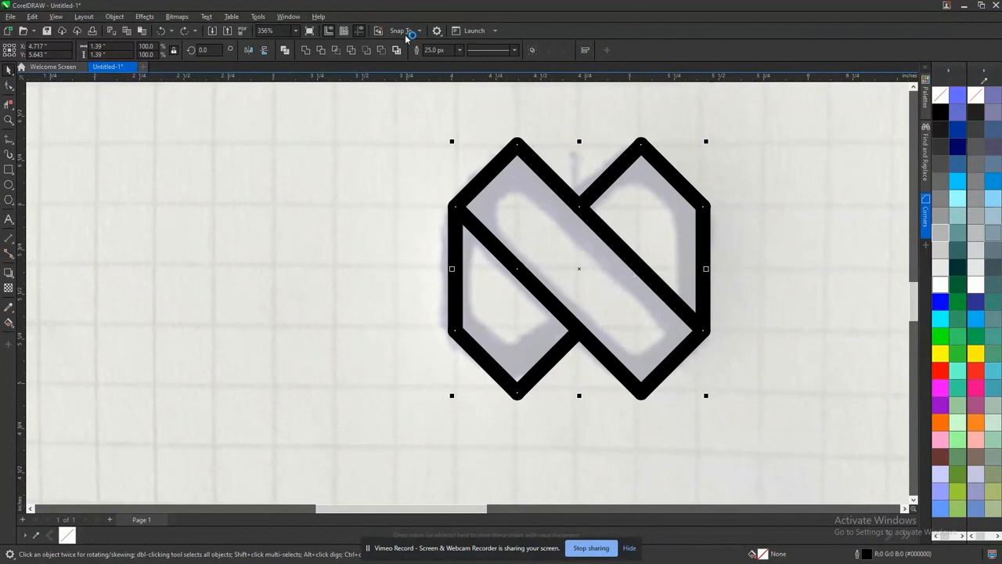
# - Try outline widths of 100, 80 and 75 px on the logo lines and compare the result with the sketch
pyautogui.write('1')
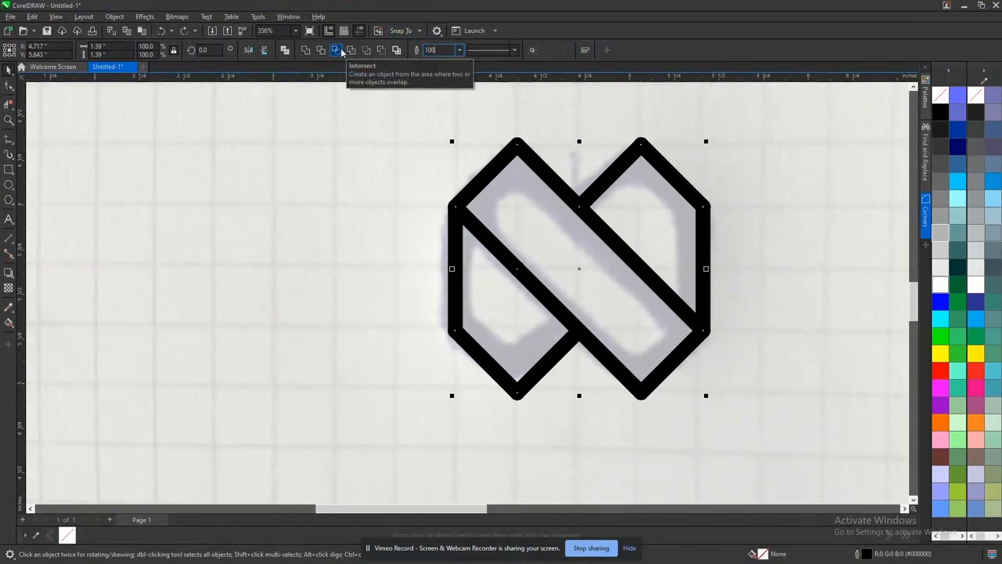
pyautogui.write('00')
pyautogui.press('Return')
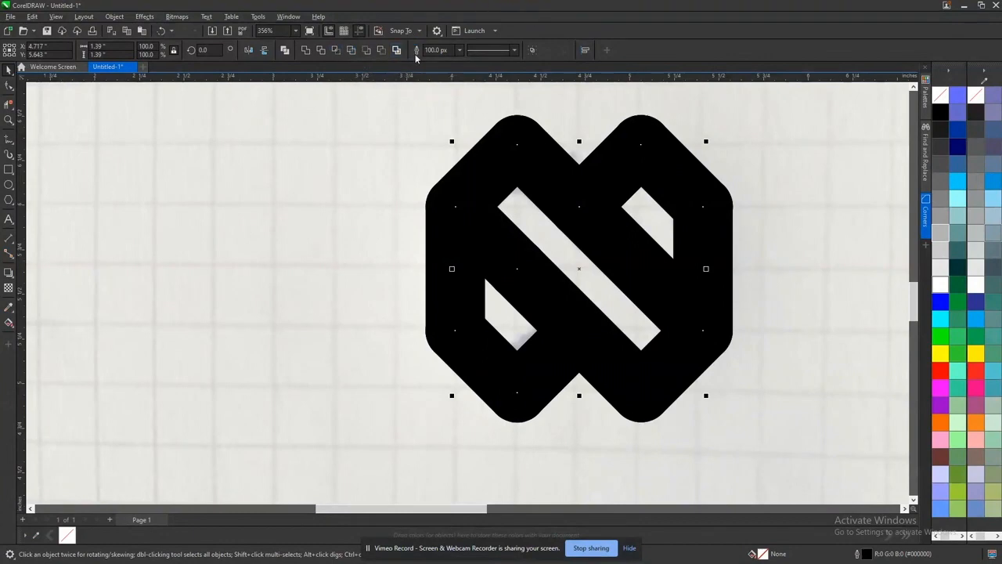
pyautogui.click(450, 50)
pyautogui.write('80')
pyautogui.press('Return')
pyautogui.moveTo(445, 51); pyautogui.dragTo(312, 50)
pyautogui.write('75')
pyautogui.press('Return')
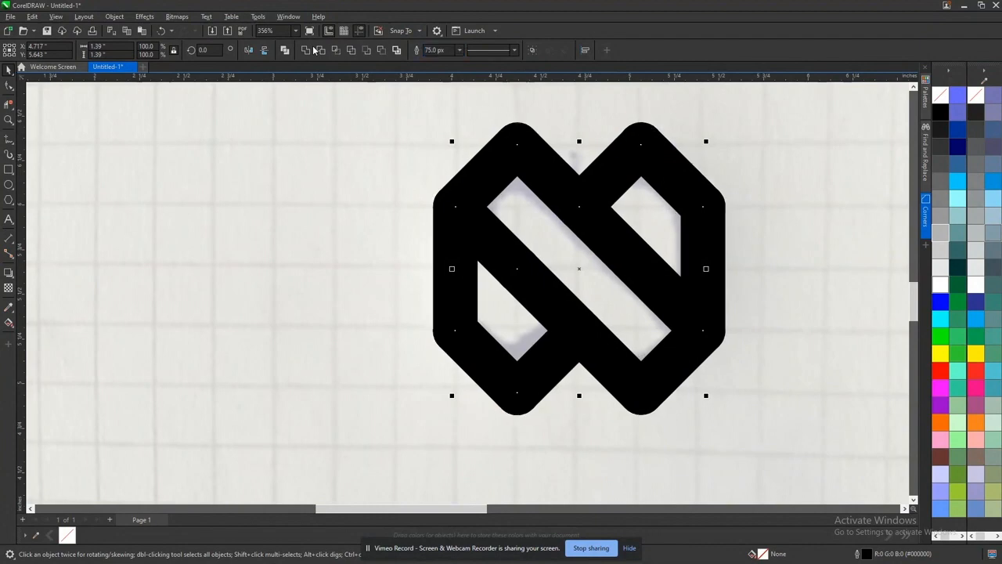
pyautogui.scroll(-3, 588, 215)
pyautogui.moveTo(602, 227); pyautogui.dragTo(437, 226)
pyautogui.hotkey('ctrl', 'z')
# - Set the logo lines' outline width to 70 px and compare them with the sketch through a temporary move aside
pyautogui.doubleClick(432, 49)
pyautogui.write('70')
pyautogui.press('Return')
pyautogui.moveTo(603, 253); pyautogui.dragTo(419, 253)
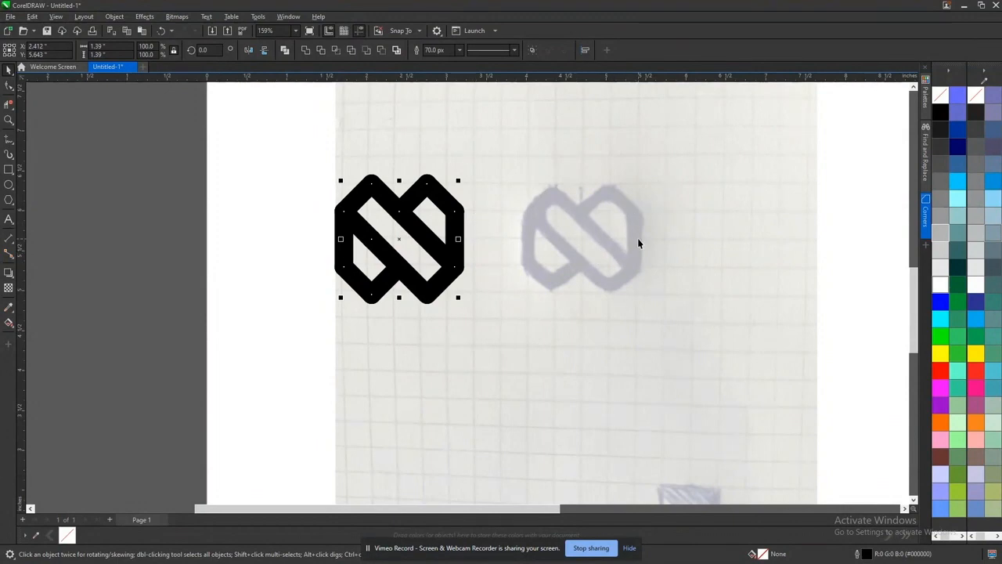
pyautogui.hotkey('ctrl', 'z')
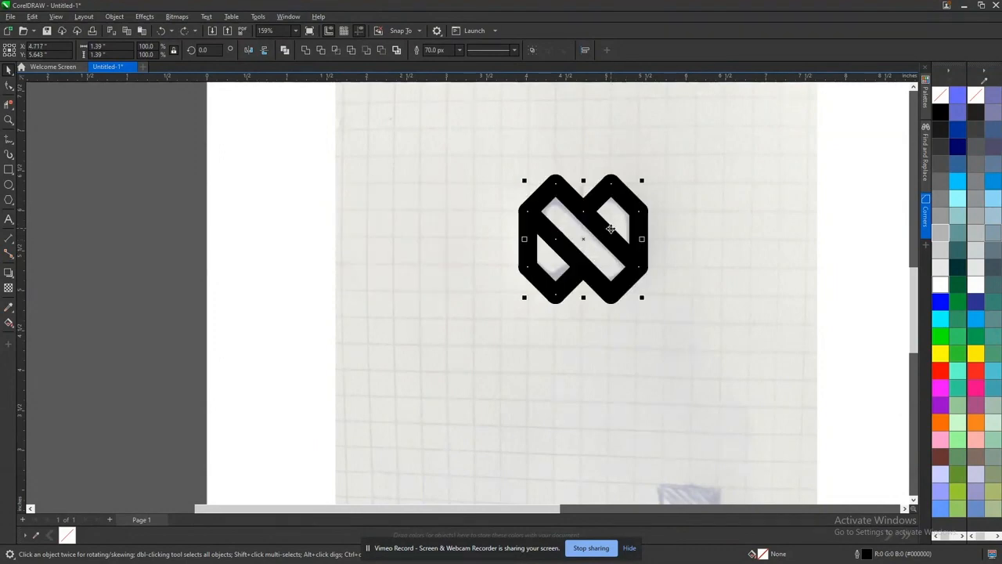
# - Convert the outlines of all selected logo lines to objects
pyautogui.scroll(2, 611, 228)
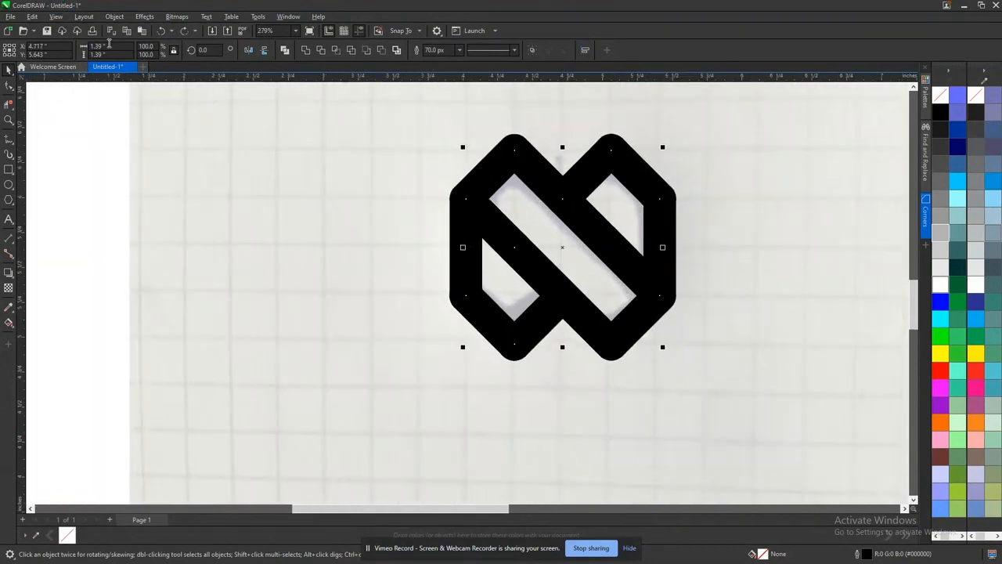
pyautogui.click(83, 18)
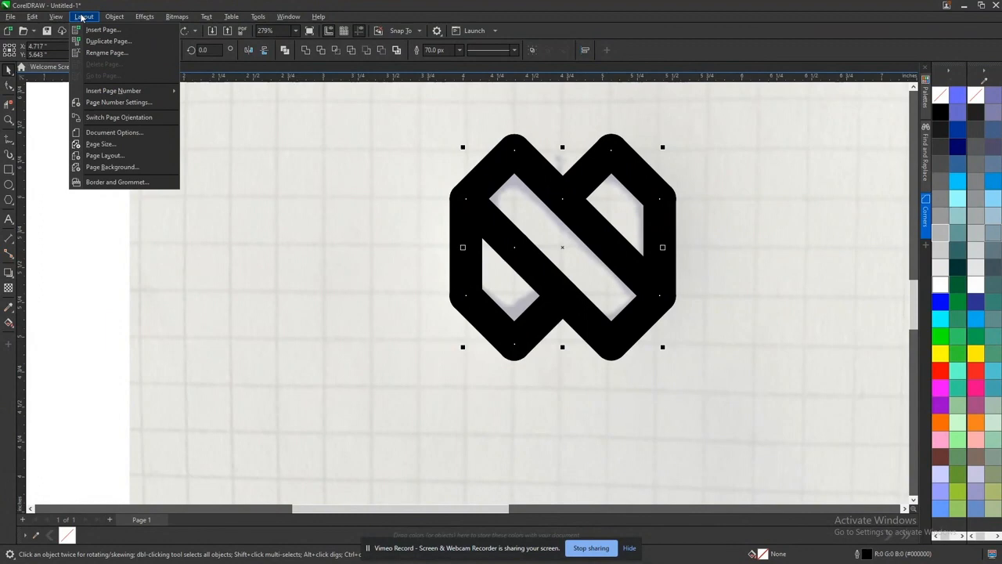
pyautogui.moveTo(111, 18)
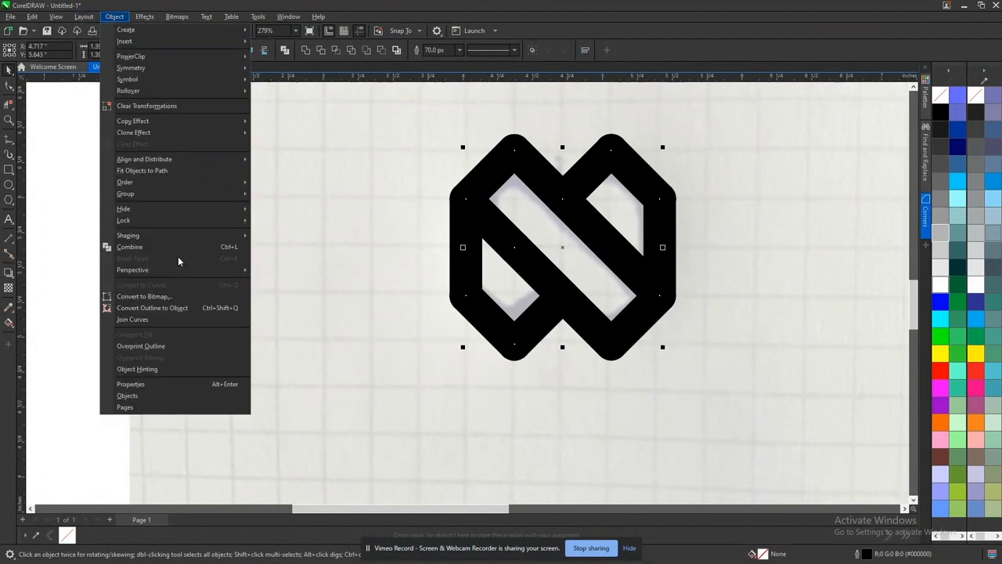
pyautogui.click(159, 310)
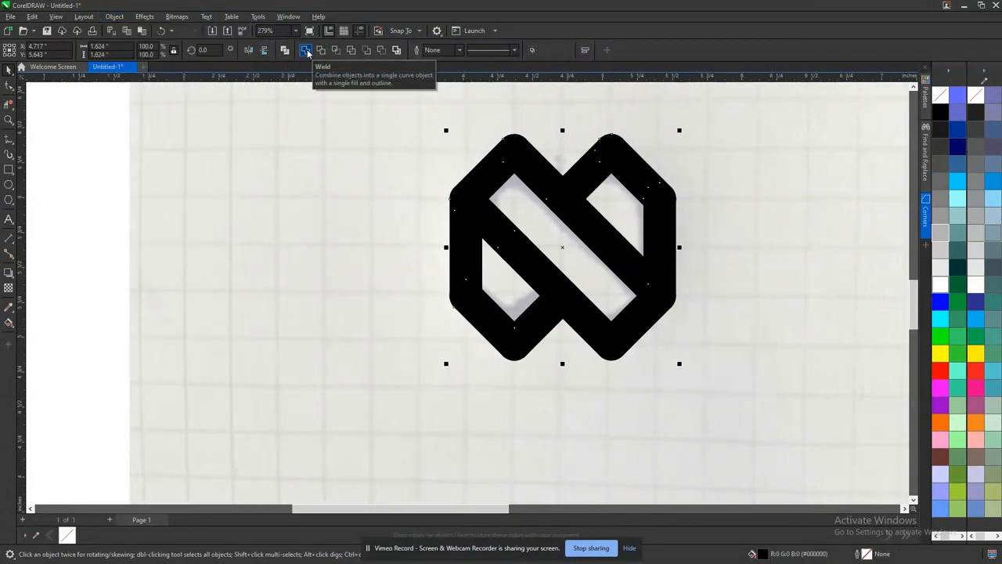
# - Pull the separate bars of the logo apart to inspect the individual pieces, and undo all the moves
pyautogui.click(745, 187)
pyautogui.click(631, 162)
pyautogui.moveTo(630, 162); pyautogui.dragTo(230, 183)
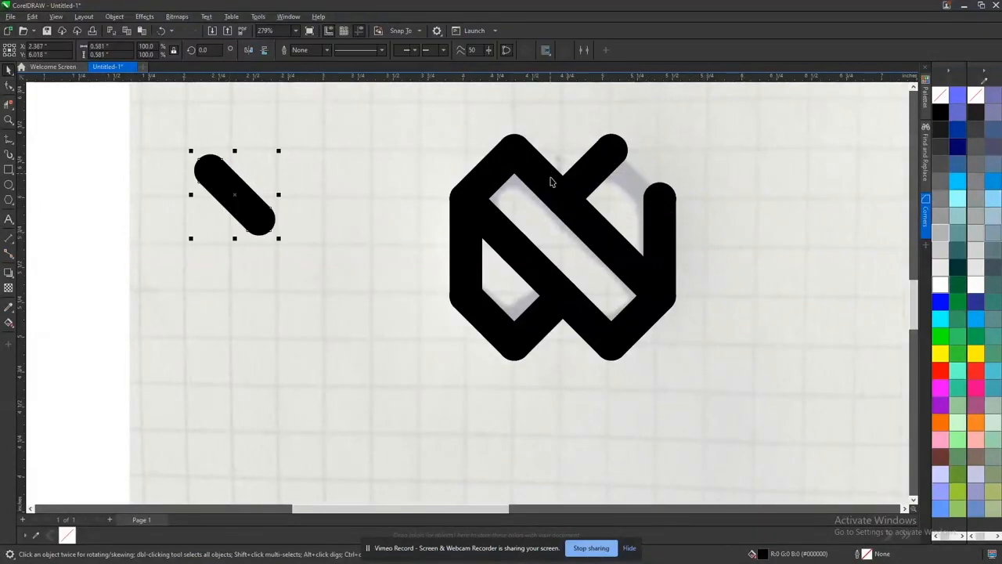
pyautogui.moveTo(552, 180); pyautogui.dragTo(834, 139)
pyautogui.moveTo(586, 169); pyautogui.dragTo(632, 93)
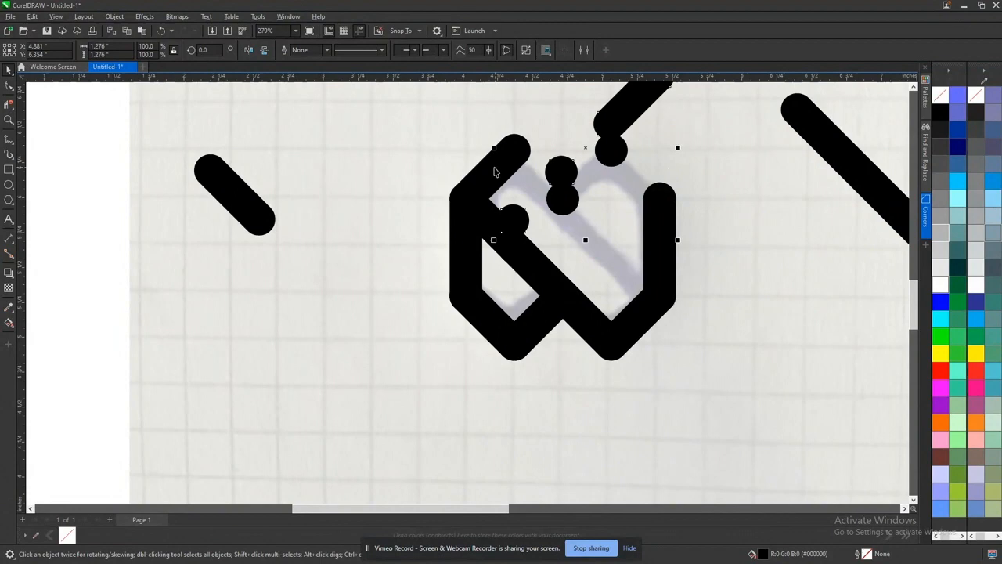
pyautogui.moveTo(495, 171); pyautogui.dragTo(332, 146)
pyautogui.moveTo(538, 275); pyautogui.dragTo(447, 362)
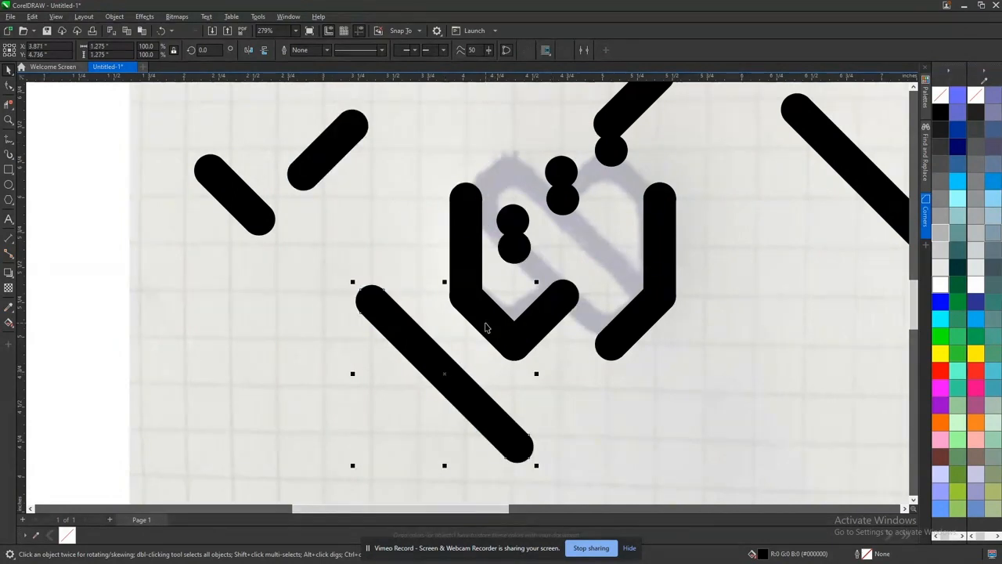
pyautogui.hotkey('ctrl', 'z')
pyautogui.hotkey('ctrl', 'z')
pyautogui.hotkey('ctrl', 'z')
pyautogui.hotkey('ctrl', 'z')
pyautogui.hotkey('ctrl', 'z')
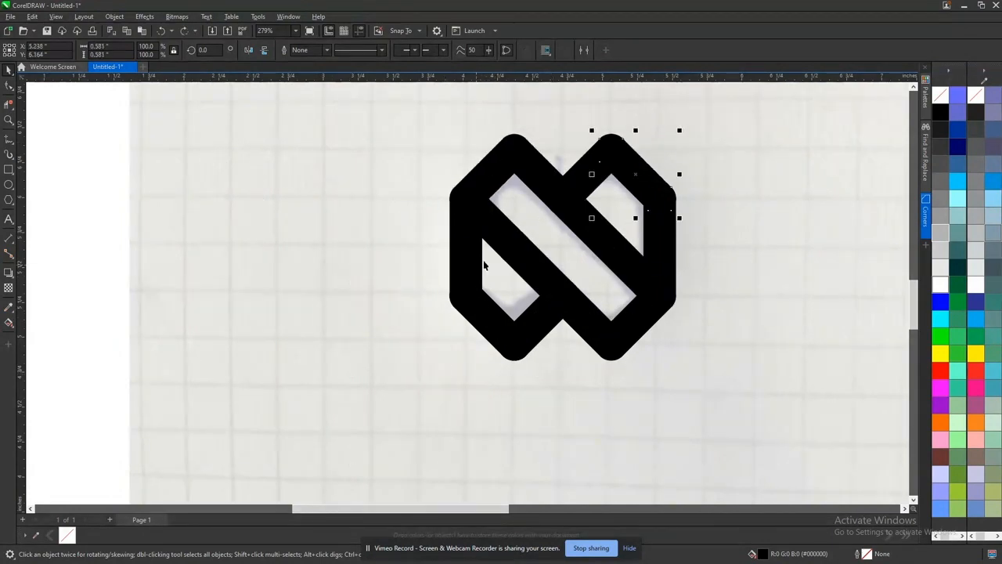
# - Weld all the logo bars into a single shape and check it with a temporary move aside
pyautogui.moveTo(398, 90); pyautogui.dragTo(676, 389)
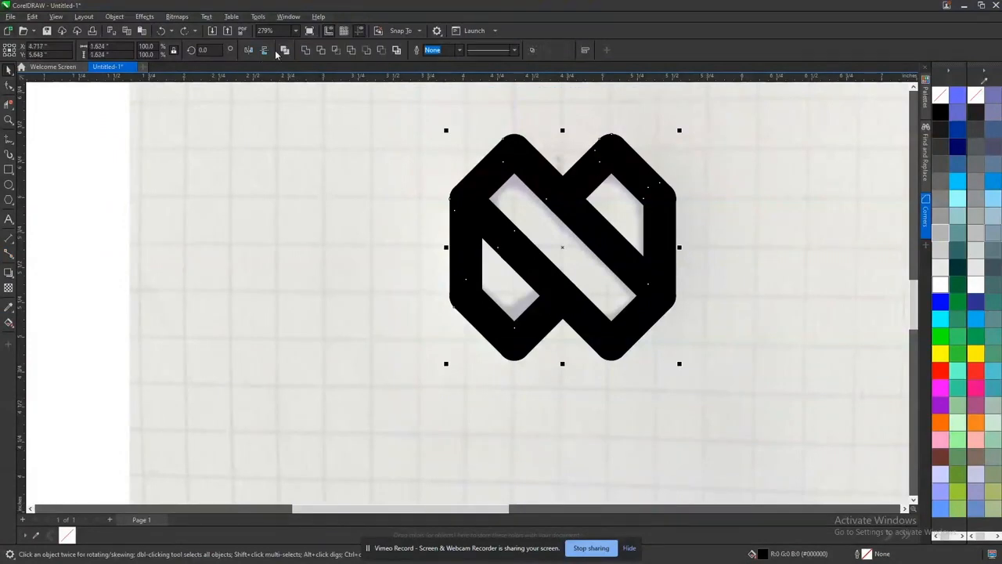
pyautogui.click(773, 234)
pyautogui.click(609, 260)
pyautogui.moveTo(609, 260); pyautogui.dragTo(296, 265)
pyautogui.hotkey('ctrl', 'z')
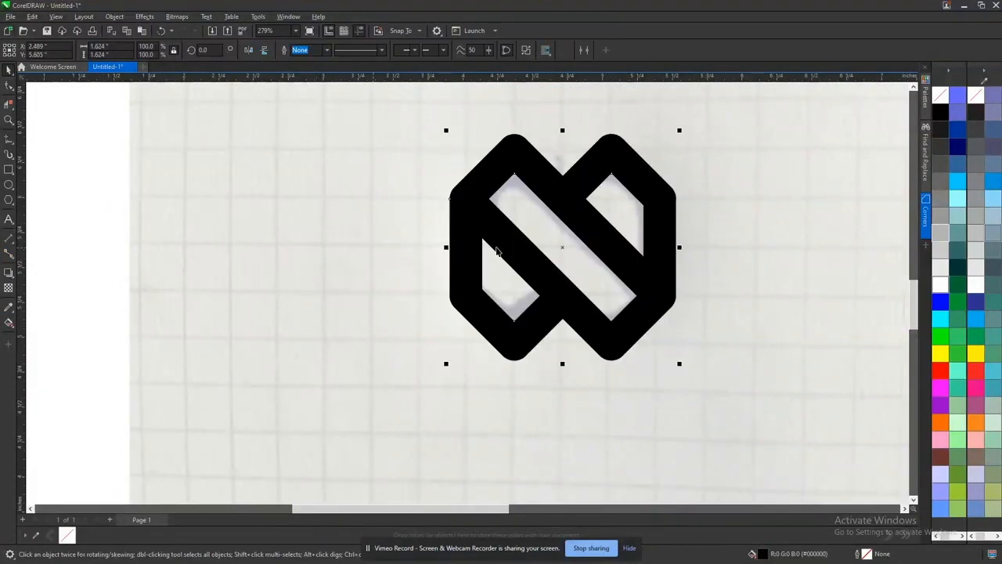
# - Try moving the welded logo and filling it with gray shades, undoing each change
pyautogui.moveTo(633, 167); pyautogui.dragTo(786, 87)
pyautogui.hotkey('ctrl', 'z')
pyautogui.moveTo(616, 258); pyautogui.dragTo(303, 264)
pyautogui.hotkey('ctrl', 'z')
pyautogui.click(941, 181)
pyautogui.click(940, 234)
pyautogui.hotkey('ctrl', 'z')
pyautogui.hotkey('ctrl', 'z')
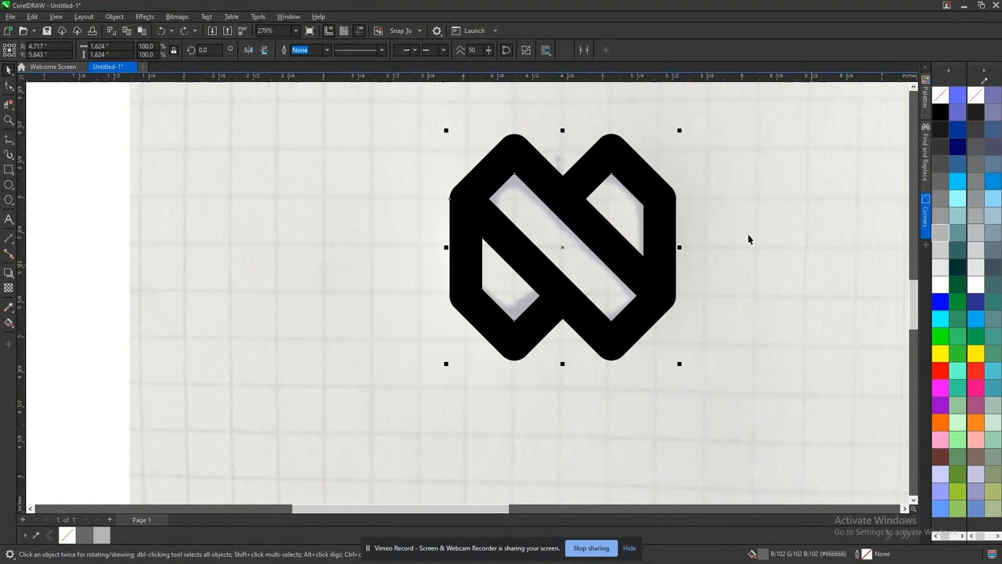
# - Move the welded logo off the page, to the left of the sketch
pyautogui.scroll(-5, 747, 234)
pyautogui.moveTo(731, 241); pyautogui.dragTo(535, 240)
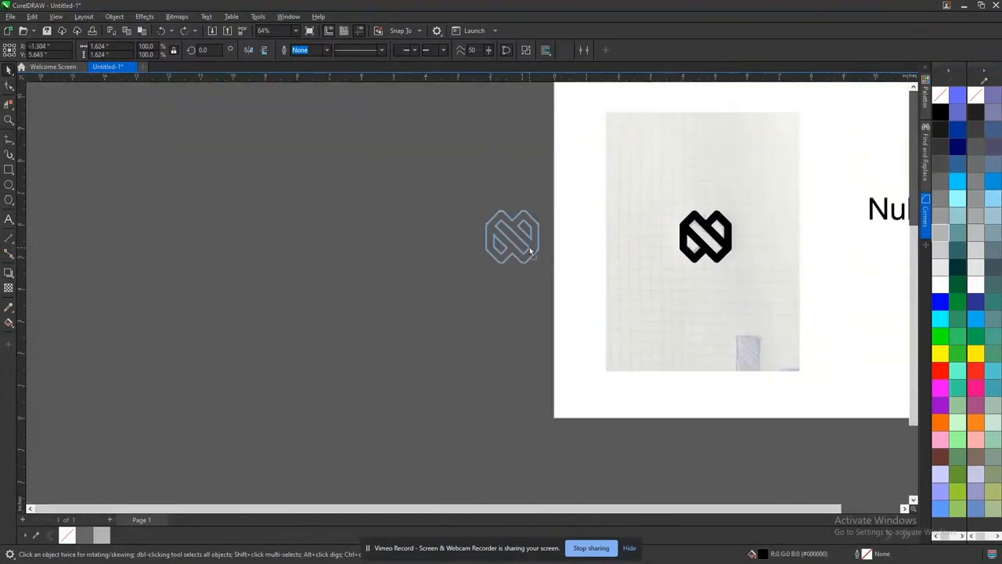
pyautogui.click(460, 291)
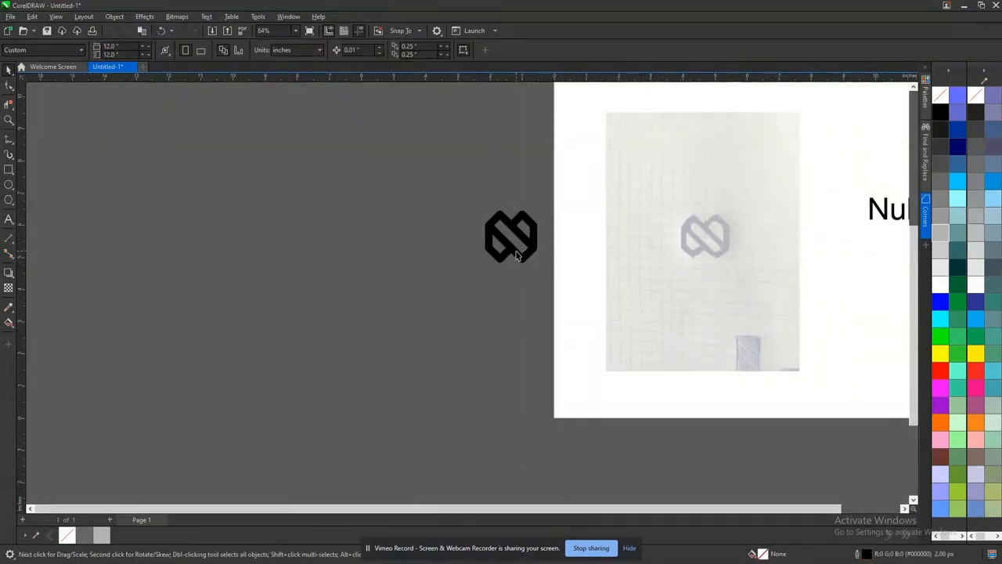
# - Draw a vertical line about 1.25 inches long along the sketched logo's left edge and duplicate it onto that bar's inner edge
pyautogui.click(727, 257)
pyautogui.press('z')
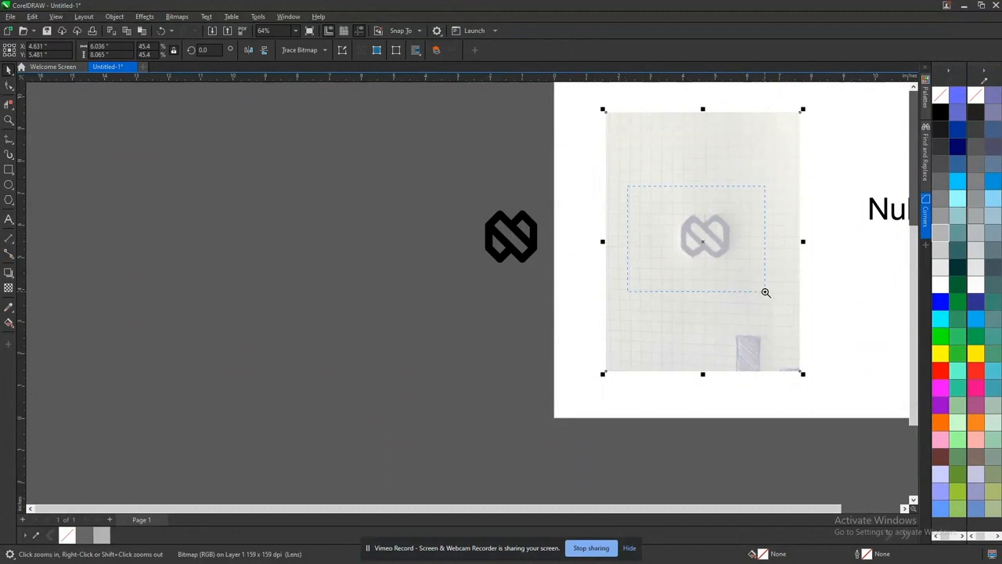
pyautogui.click(502, 241)
pyautogui.press('F2')
pyautogui.moveTo(644, 197); pyautogui.dragTo(789, 301)
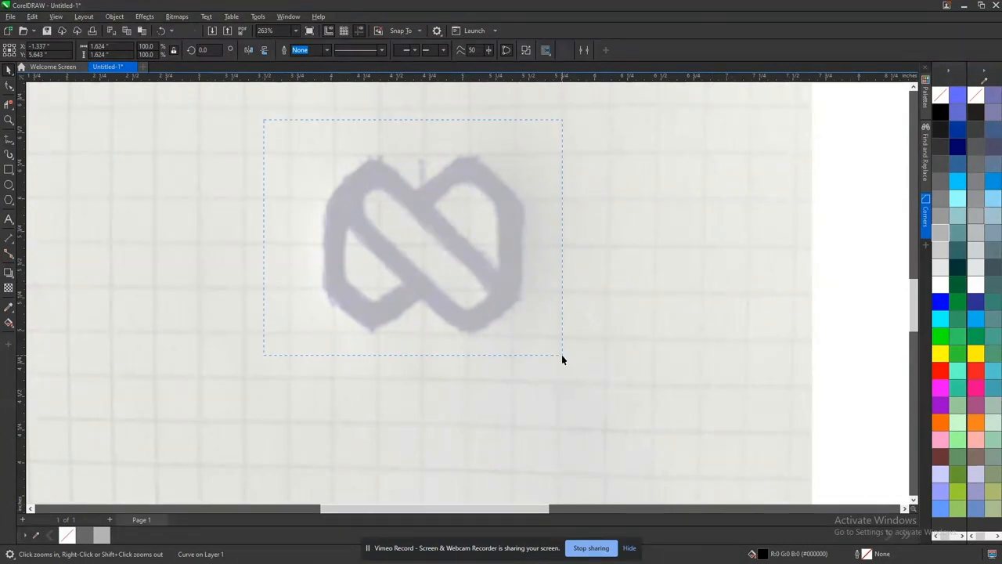
pyautogui.moveTo(563, 356); pyautogui.dragTo(563, 357)
pyautogui.click(8, 139)
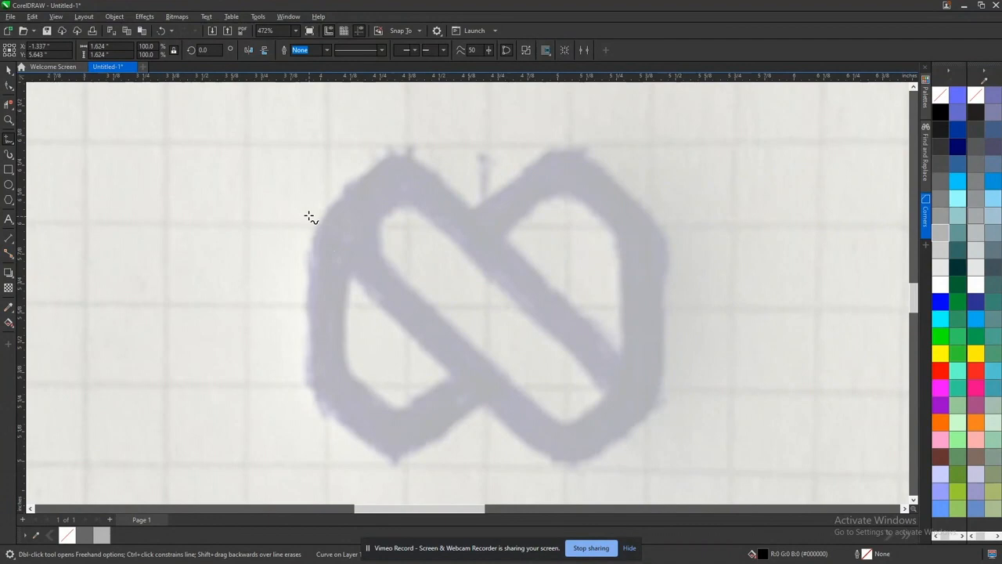
pyautogui.click(312, 142)
pyautogui.click(312, 444)
pyautogui.press('space')
pyautogui.moveTo(313, 324); pyautogui.dragTo(346, 333)
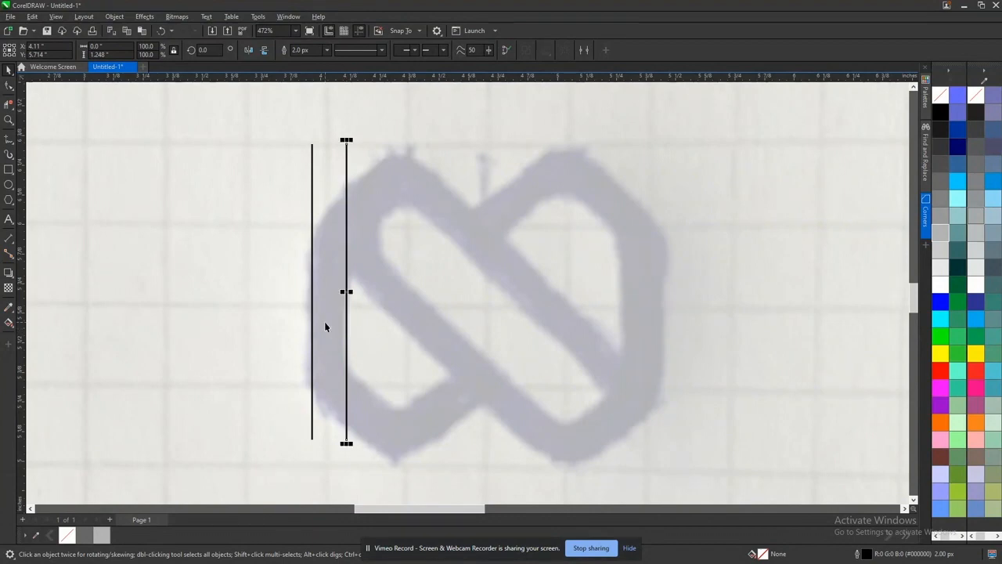
# - Lengthen both vertical lines to about 1.655 inches and copy the pair over the sketched logo's right bar
pyautogui.scroll(-3, 337, 291)
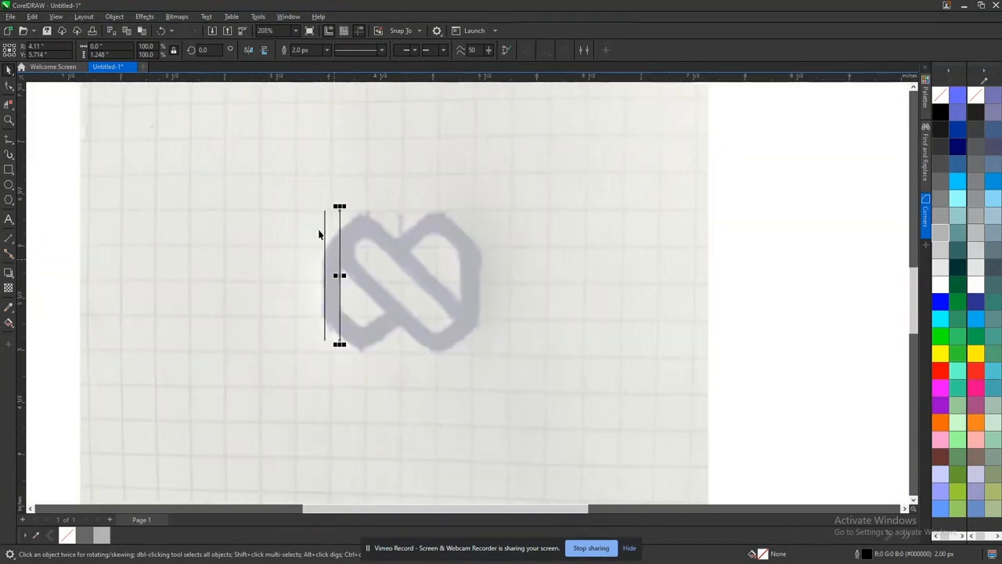
pyautogui.moveTo(300, 185); pyautogui.dragTo(386, 390)
pyautogui.scroll(3, 338, 329)
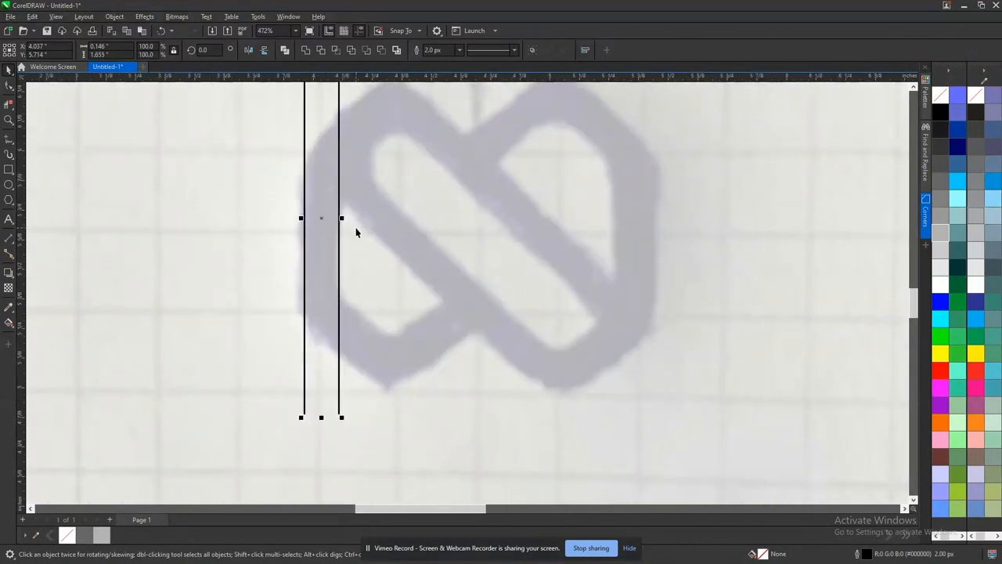
pyautogui.scroll(-2, 337, 259)
pyautogui.scroll(-2, 337, 259)
pyautogui.moveTo(328, 233); pyautogui.dragTo(507, 237)
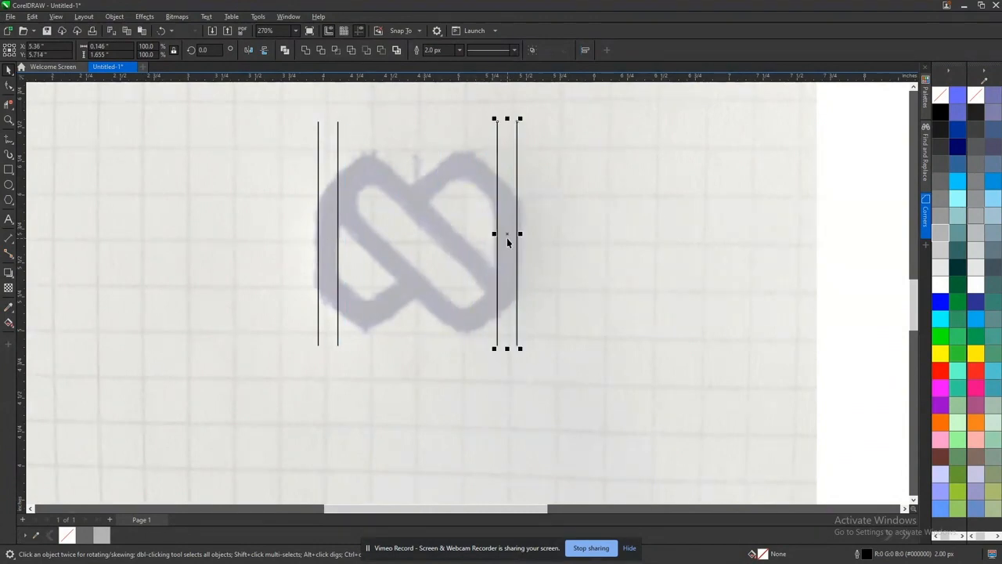
# - Copy the left line pair to the middle, rotate the copy 45 degrees and align it over the sketch's upper long diagonal bar
pyautogui.moveTo(279, 106); pyautogui.dragTo(372, 377)
pyautogui.moveTo(324, 235); pyautogui.dragTo(443, 247)
pyautogui.click(444, 247)
pyautogui.moveTo(459, 363); pyautogui.dragTo(541, 326)
pyautogui.click(453, 244)
pyautogui.press('Escape')
pyautogui.click(462, 242)
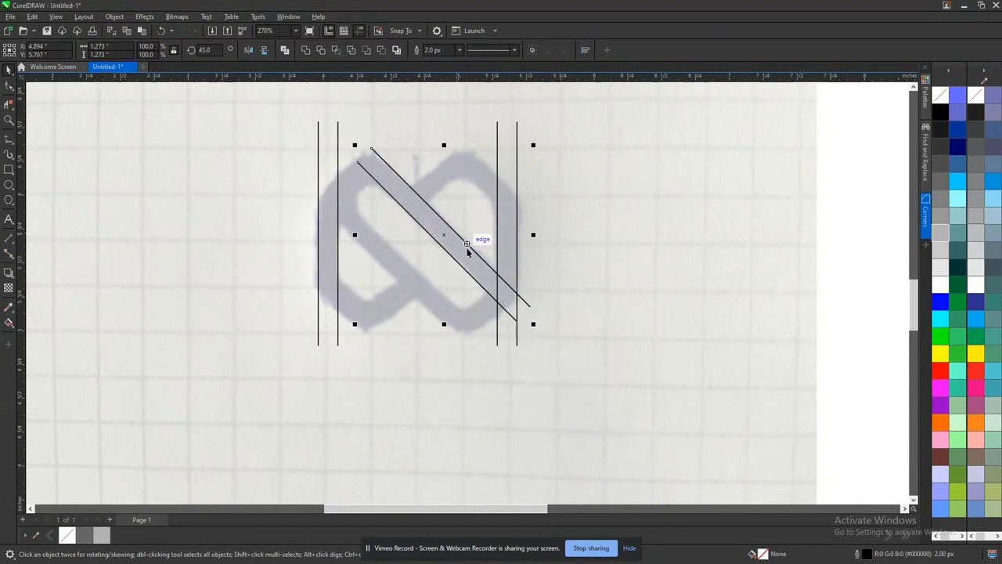
pyautogui.press('Escape')
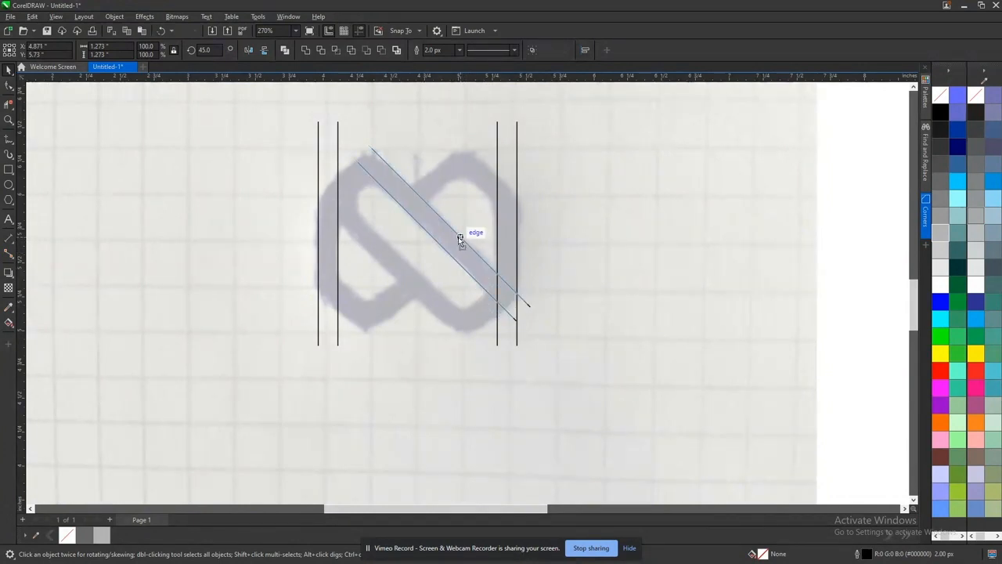
pyautogui.click(458, 236)
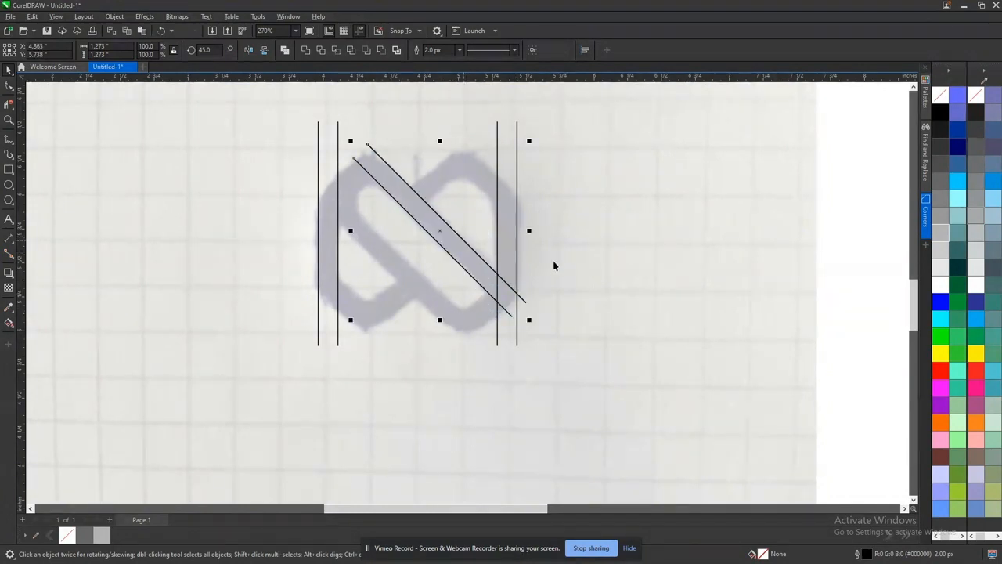
# - Copy the diagonal line pair over the lower long diagonal, the lower-left corner and the upper-right corner of the sketch
pyautogui.moveTo(450, 227); pyautogui.dragTo(408, 266)
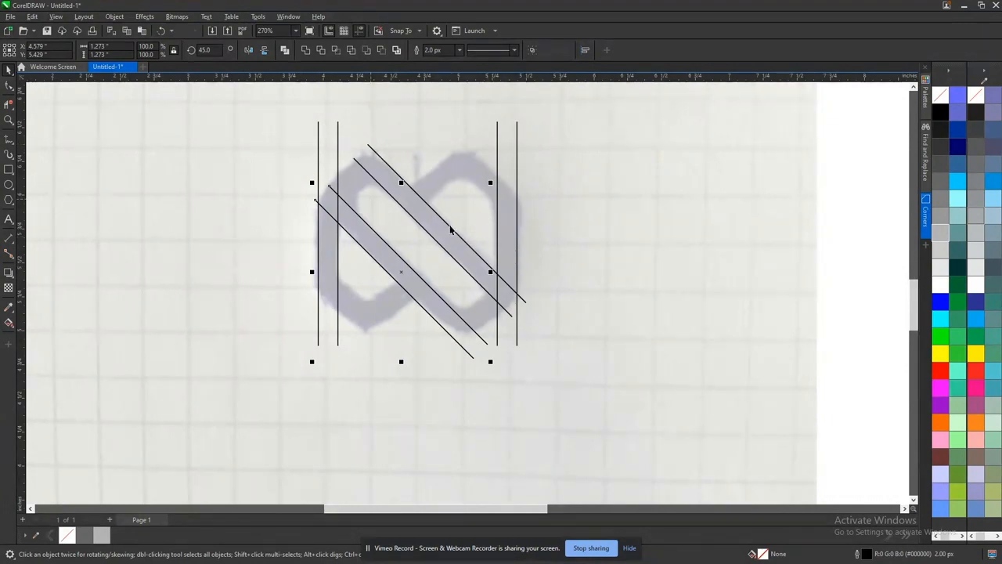
pyautogui.moveTo(407, 268); pyautogui.dragTo(339, 281)
pyautogui.rightClick(450, 169)
pyautogui.click(450, 170)
pyautogui.click(454, 174)
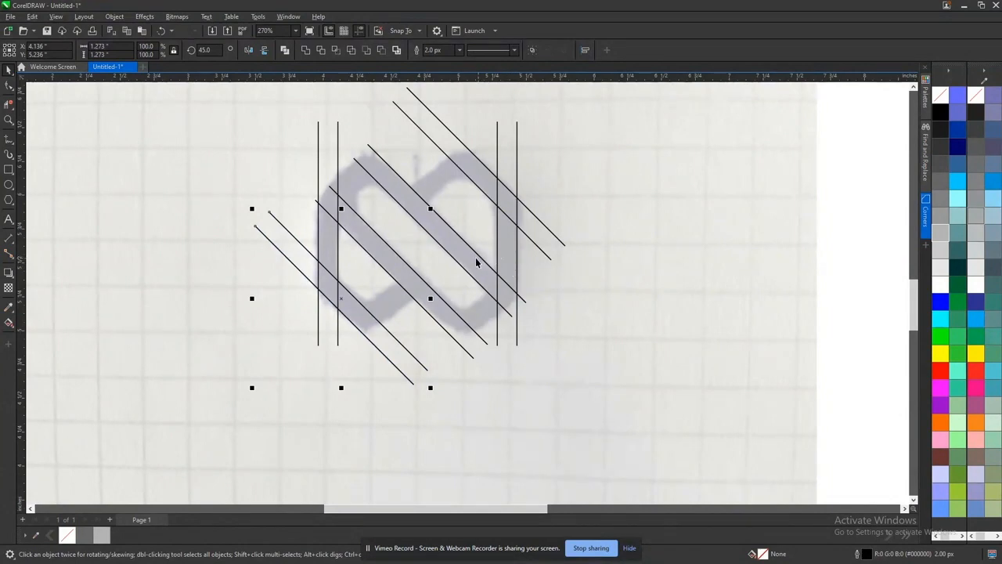
# - Undo all the diagonal line pairs, back to the two vertical pairs
pyautogui.hotkey('ctrl', 'z')
pyautogui.hotkey('ctrl', 'z')
pyautogui.hotkey('ctrl', 'z')
pyautogui.hotkey('ctrl', 'z')
pyautogui.hotkey('ctrl', 'z')
pyautogui.hotkey('ctrl', 'z')
pyautogui.hotkey('ctrl', 'z')
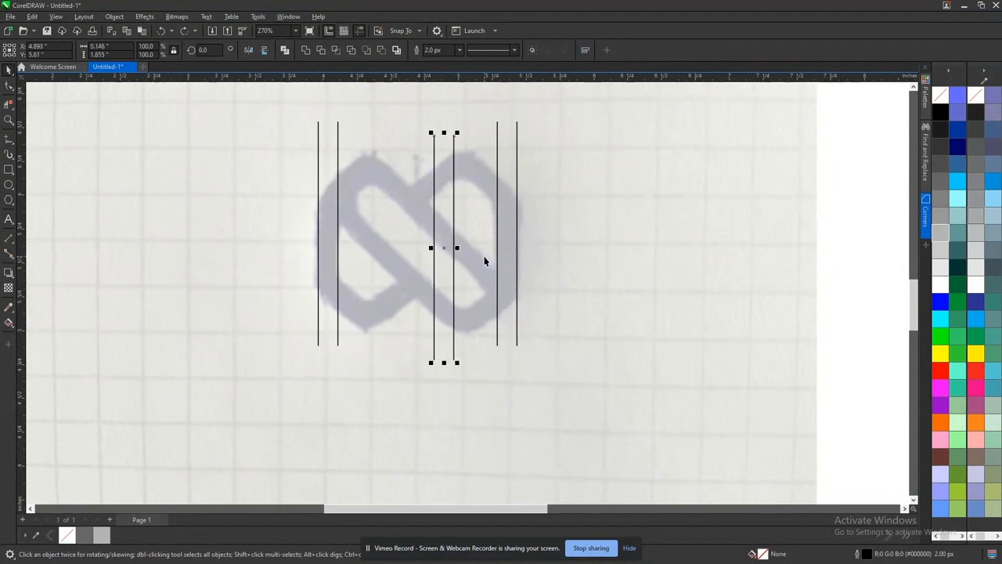
pyautogui.hotkey('ctrl', 'z')
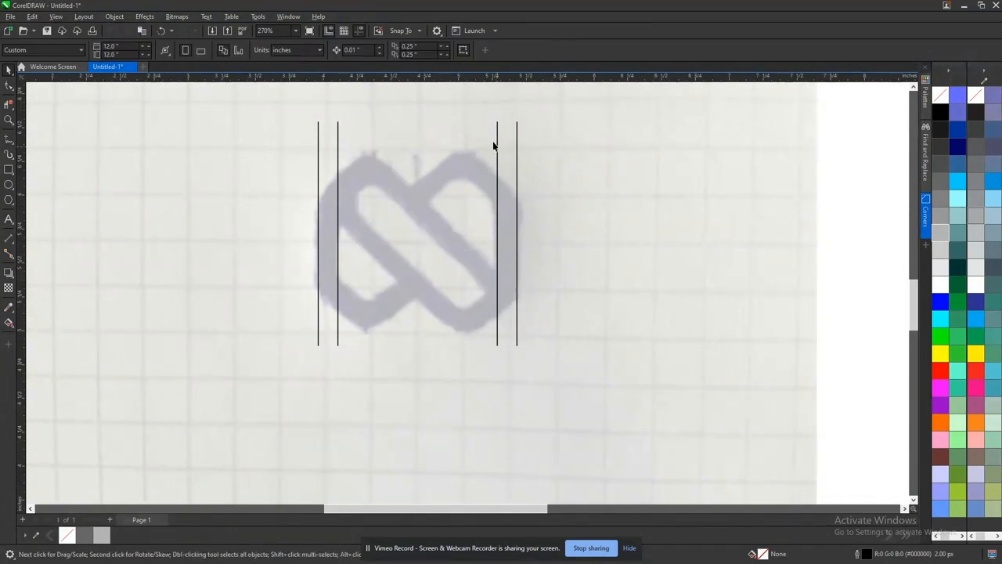
# - Group the right line pair and the left line pair separately, combine both in one group and test it with an undone move
pyautogui.moveTo(574, 310); pyautogui.dragTo(585, 366)
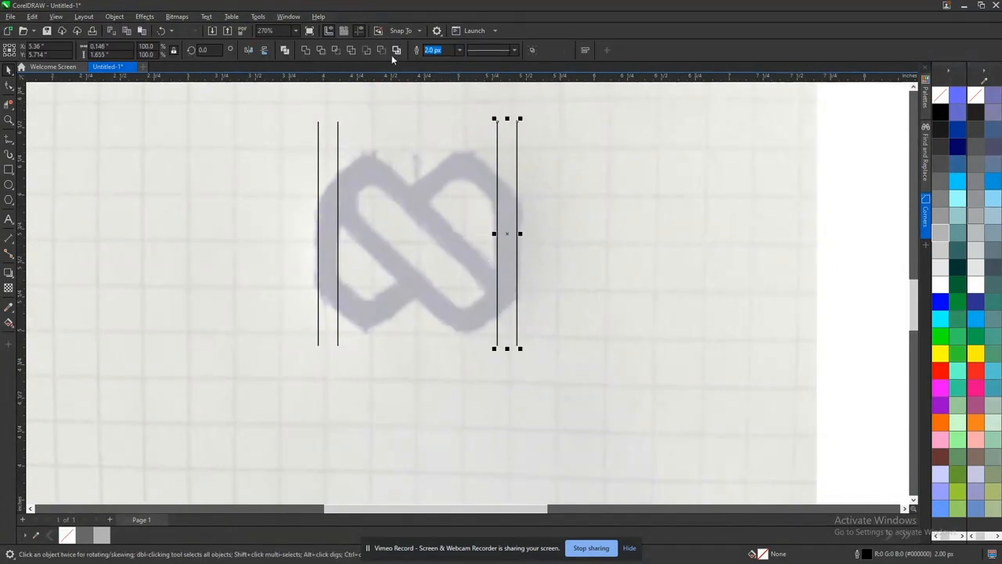
pyautogui.click(533, 51)
pyautogui.moveTo(291, 108); pyautogui.dragTo(395, 394)
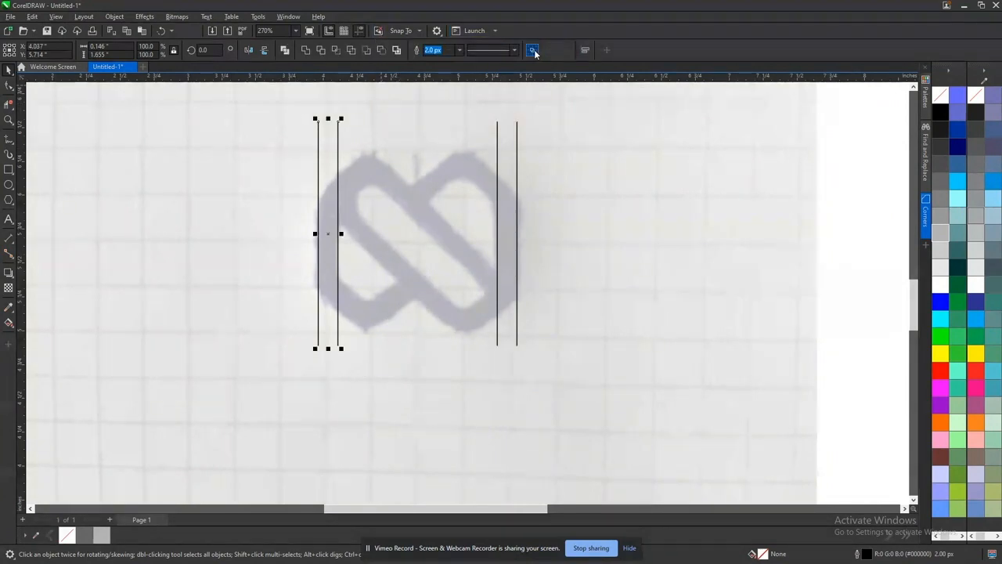
pyautogui.click(535, 50)
pyautogui.moveTo(296, 104); pyautogui.dragTo(567, 386)
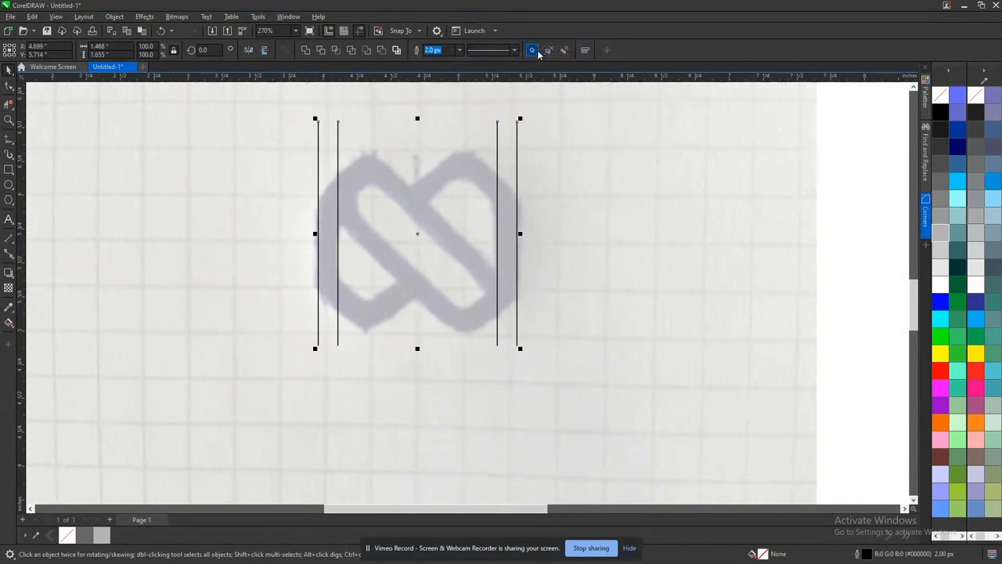
pyautogui.click(532, 50)
pyautogui.click(528, 209)
pyautogui.moveTo(516, 212); pyautogui.dragTo(640, 195)
pyautogui.hotkey('ctrl', 'z')
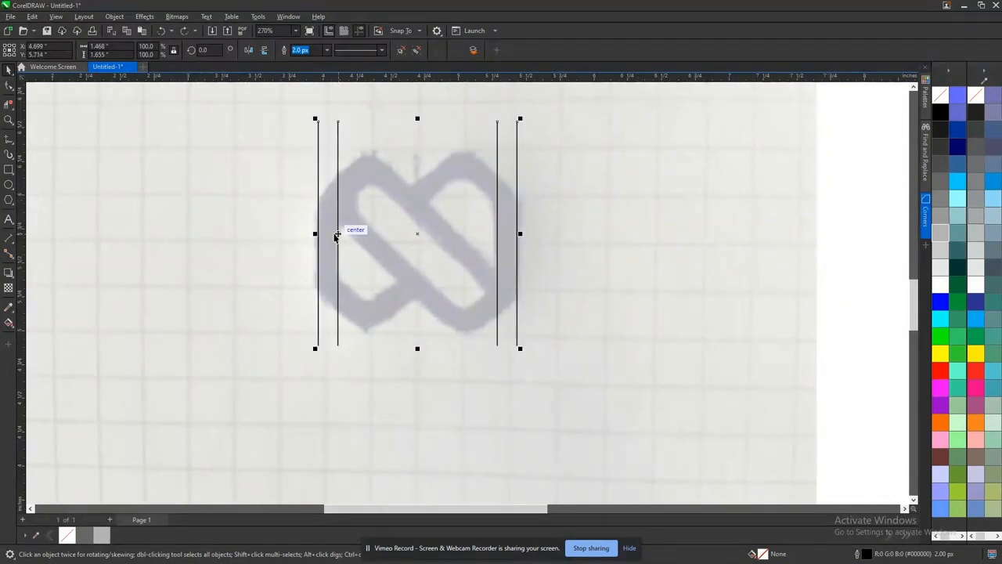
# - Duplicate the left line pair at regular intervals across the sketch up to the right pair, undoing the surplus copy
pyautogui.keyDown('ctrl'); pyautogui.click(337, 233); pyautogui.keyUp('ctrl')
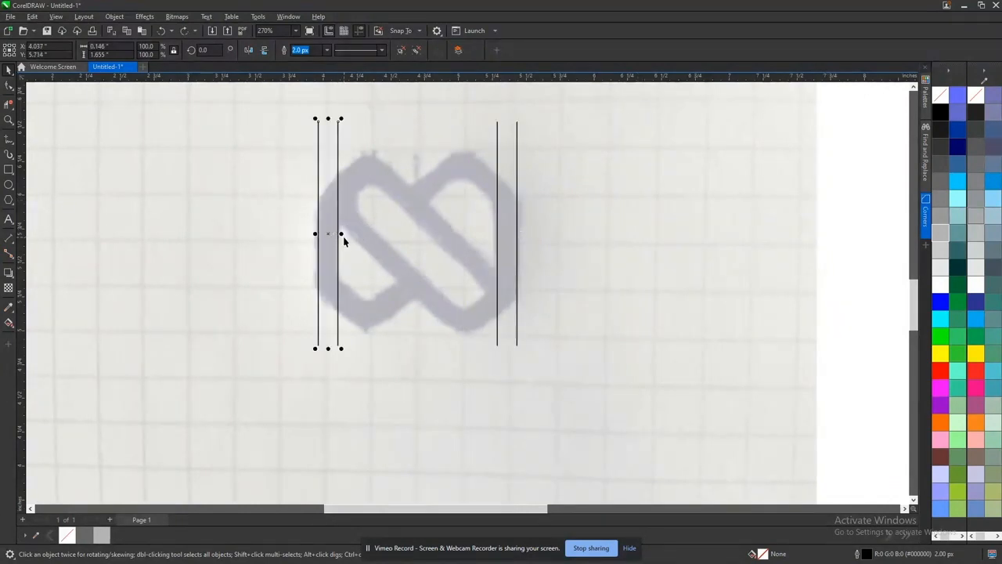
pyautogui.moveTo(339, 233); pyautogui.dragTo(363, 245)
pyautogui.hotkey('ctrl', 'z')
pyautogui.hotkey('ctrl', 'r')
pyautogui.hotkey('ctrl', 'r')
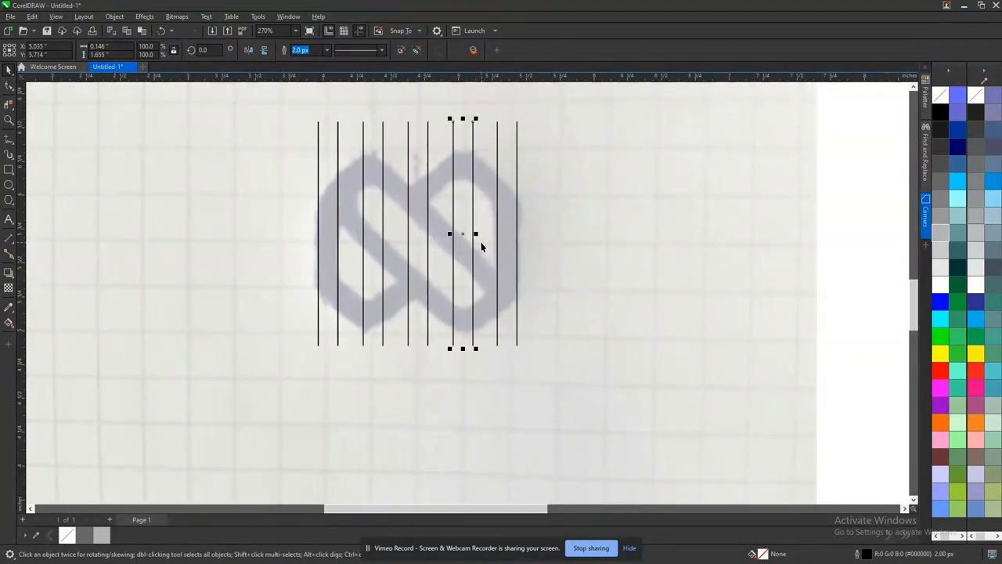
pyautogui.hotkey('ctrl', 'r')
pyautogui.hotkey('ctrl', 'z')
pyautogui.click(541, 230)
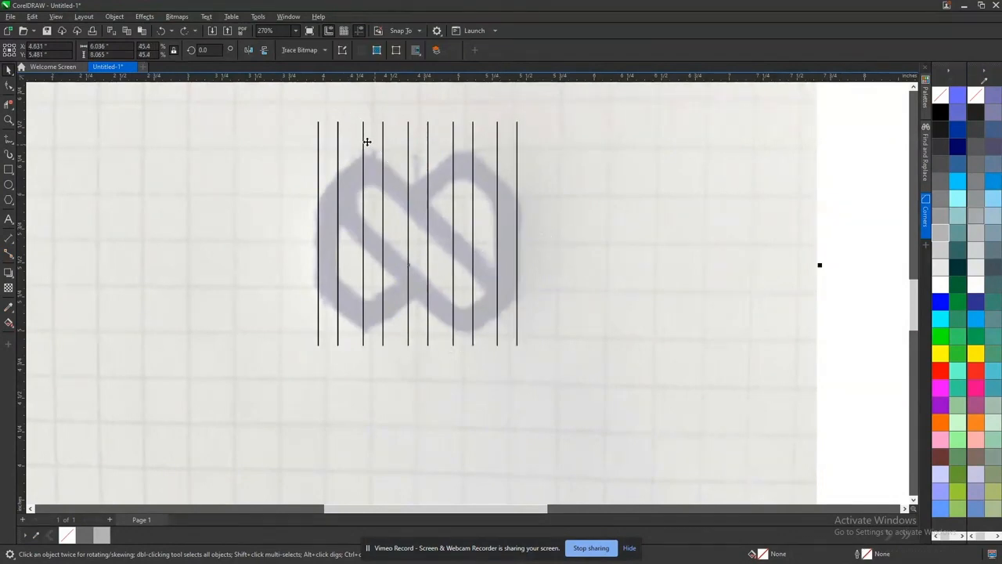
# - Rotate the three middle line pairs 45 degrees together, undo the rotation and delete these pairs
pyautogui.click(365, 140)
pyautogui.keyDown('shift'); pyautogui.click(409, 147); pyautogui.keyUp('shift')
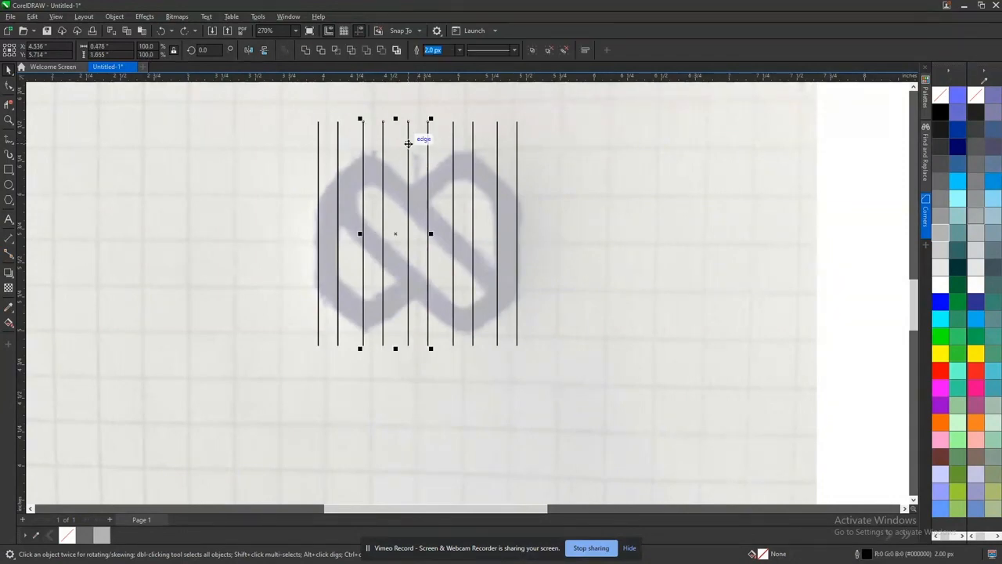
pyautogui.keyDown('shift'); pyautogui.click(452, 146); pyautogui.keyUp('shift')
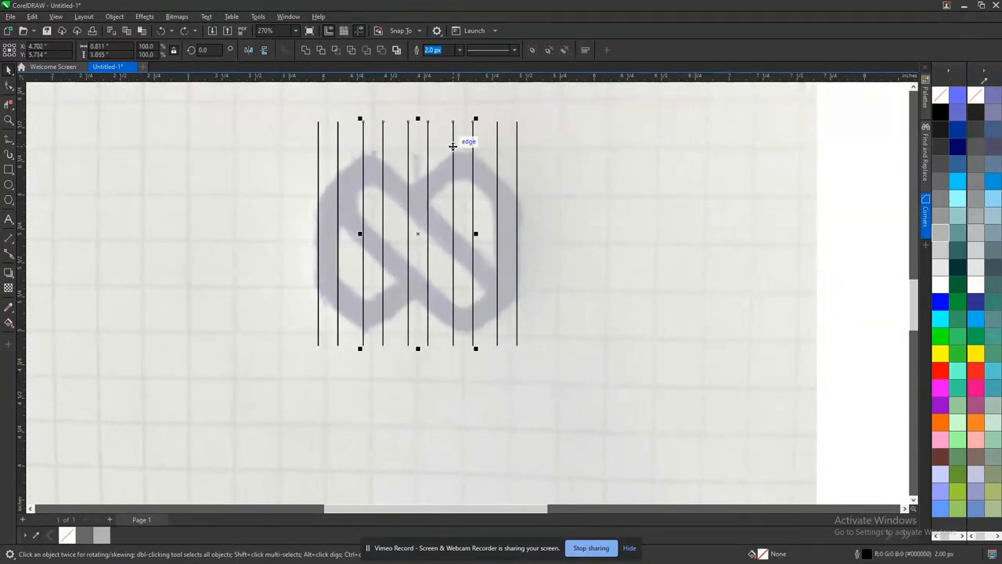
pyautogui.click(453, 147)
pyautogui.moveTo(476, 349); pyautogui.dragTo(528, 259)
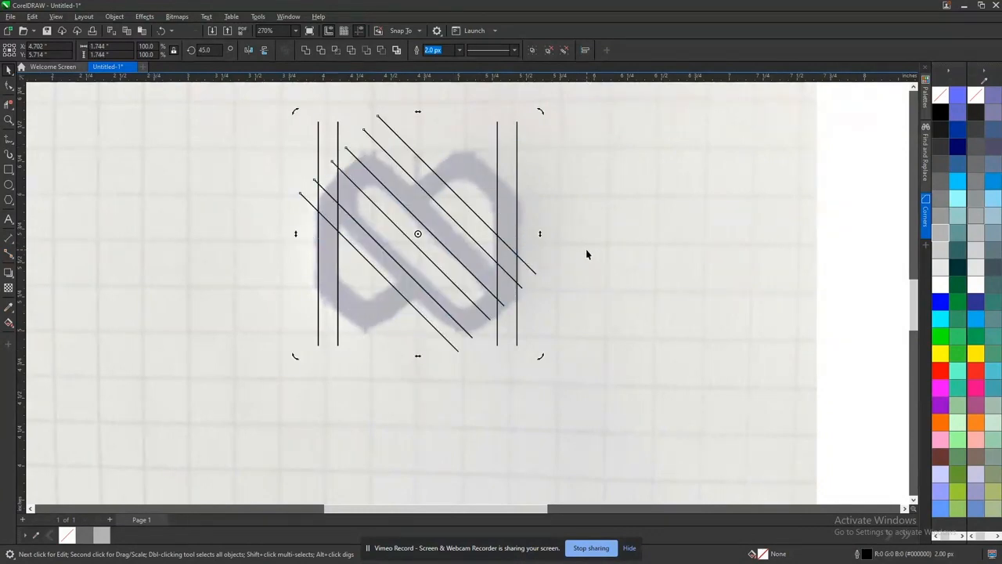
pyautogui.hotkey('ctrl', 'z')
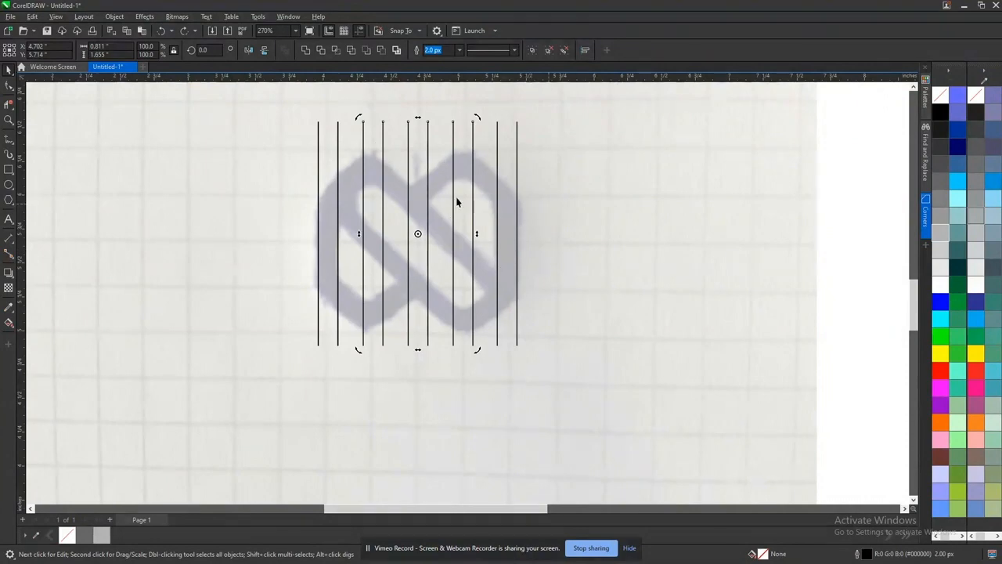
pyautogui.press('Delete')
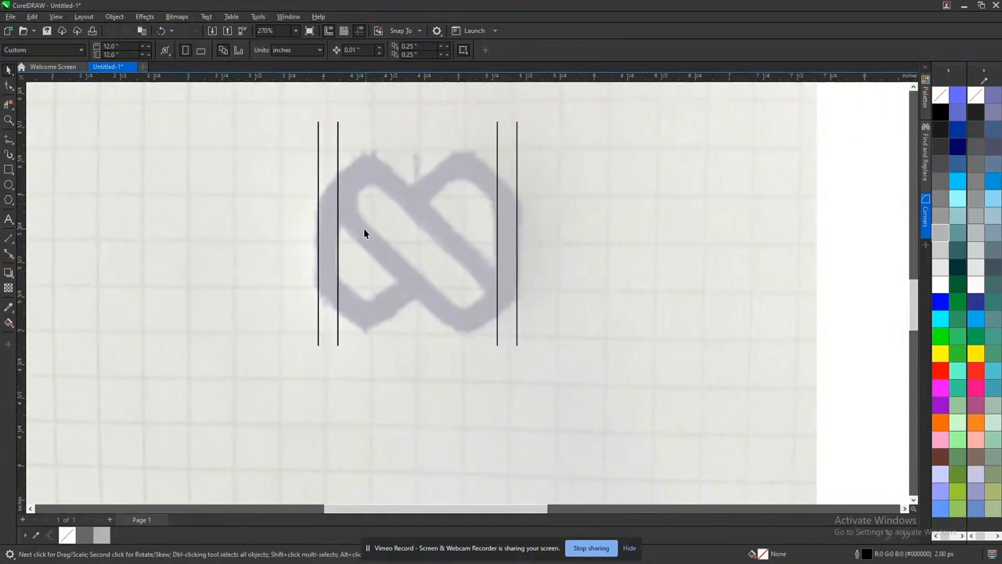
# - Delete the vertical line pair on the sketch's right edge, leaving only the left pair
pyautogui.click(338, 233)
pyautogui.click(411, 226)
pyautogui.click(497, 227)
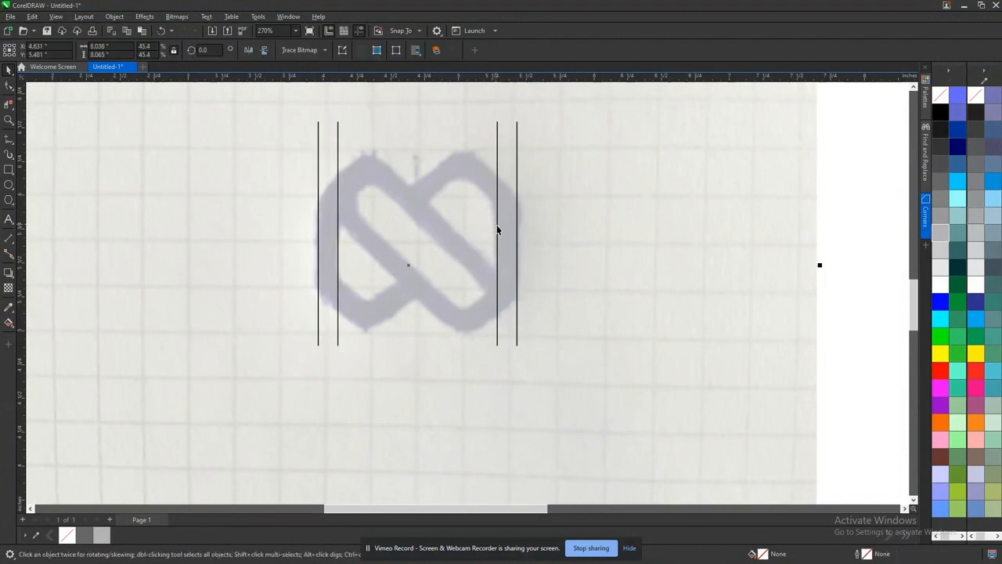
pyautogui.press('Delete')
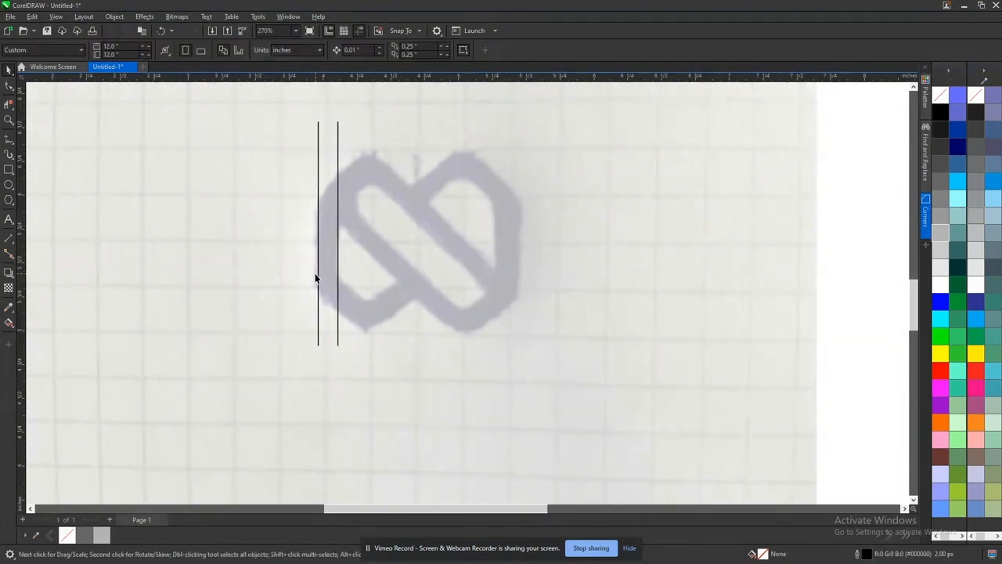
# - Duplicate the left line pair at equal intervals to make five vertical pairs spanning the logo sketch
pyautogui.click(317, 274)
pyautogui.moveTo(317, 275); pyautogui.dragTo(370, 272)
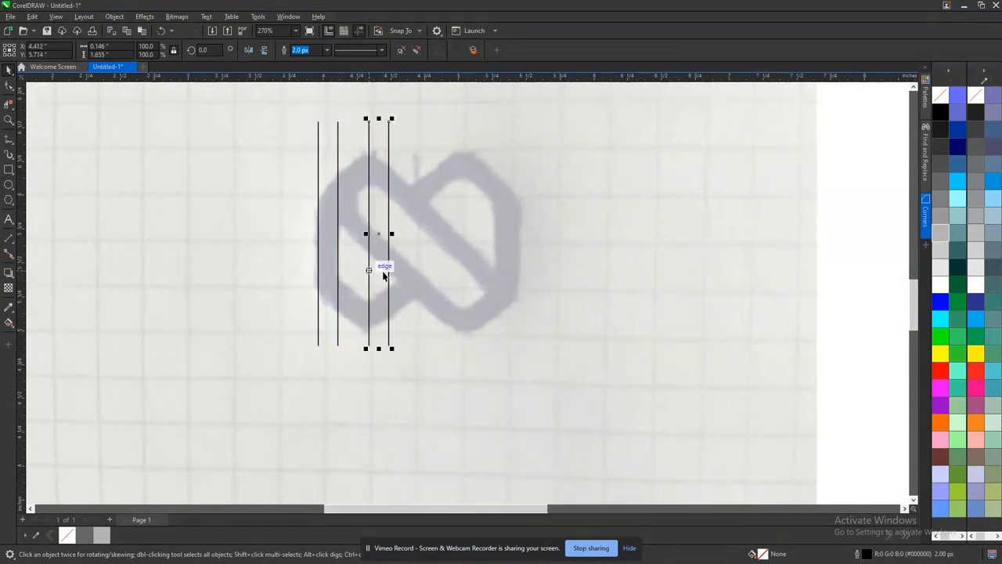
pyautogui.hotkey('ctrl', 'r')
pyautogui.hotkey('ctrl', 'r')
pyautogui.hotkey('ctrl', 'r')
pyautogui.moveTo(306, 114); pyautogui.dragTo(560, 363)
pyautogui.moveTo(543, 233); pyautogui.dragTo(518, 196)
pyautogui.scroll(-3, 549, 308)
pyautogui.scroll(2, 510, 273)
pyautogui.click(511, 262)
pyautogui.scroll(1, 511, 262)
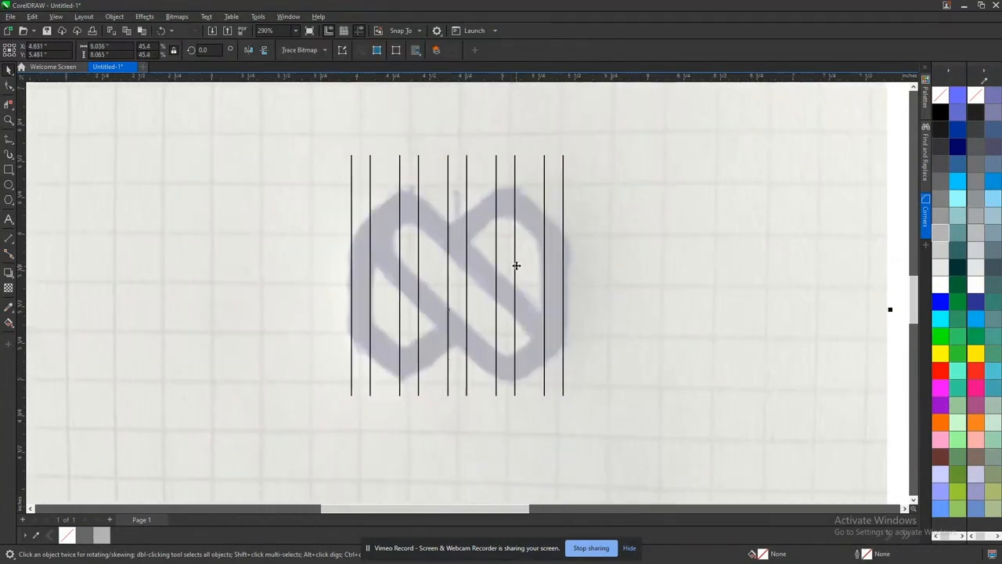
# - Try rotating a copy of all five vertical line pairs 45 degrees over the sketch, and undo it
pyautogui.moveTo(318, 125); pyautogui.dragTo(603, 293)
pyautogui.click(562, 384)
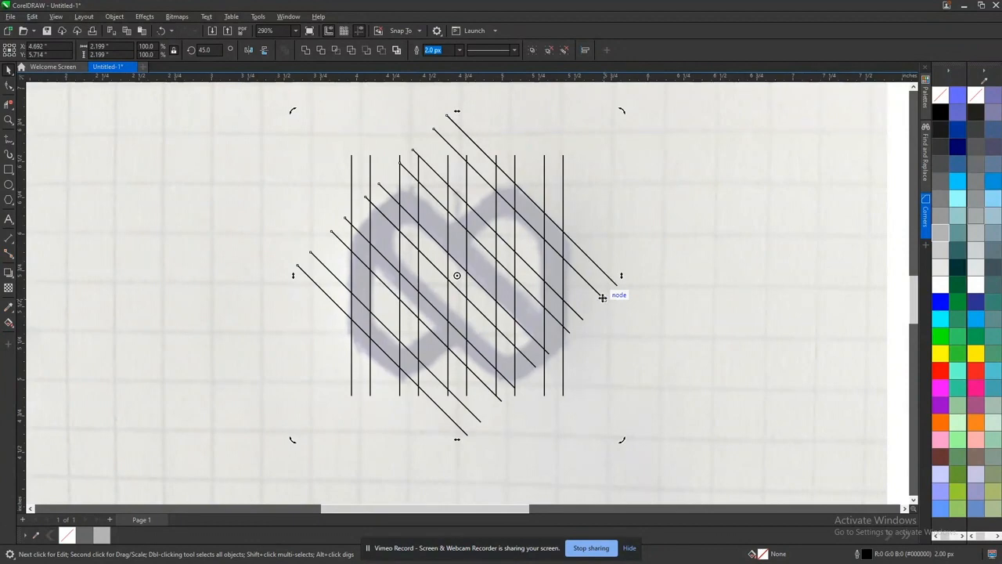
pyautogui.hotkey('ctrl', 'z')
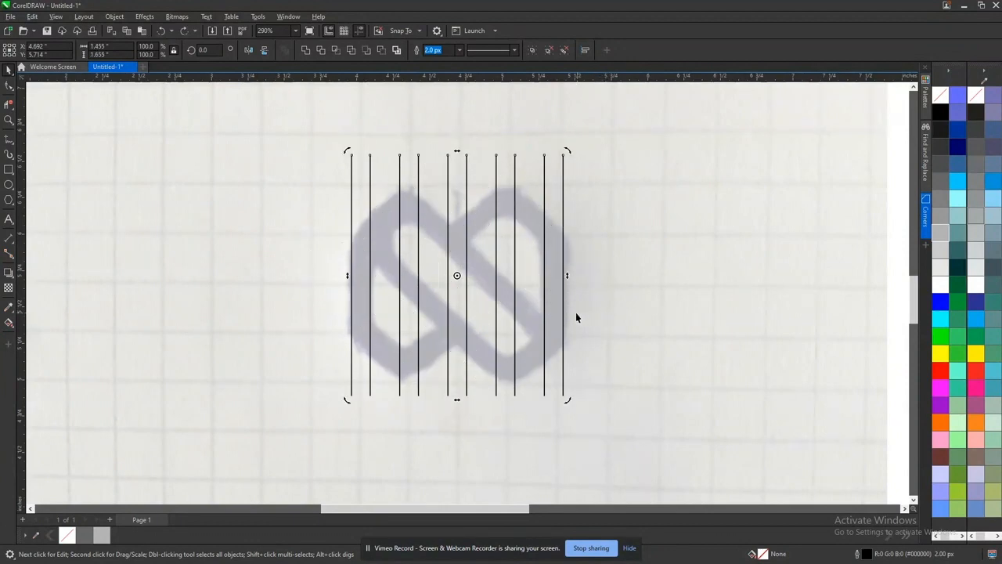
pyautogui.click(611, 318)
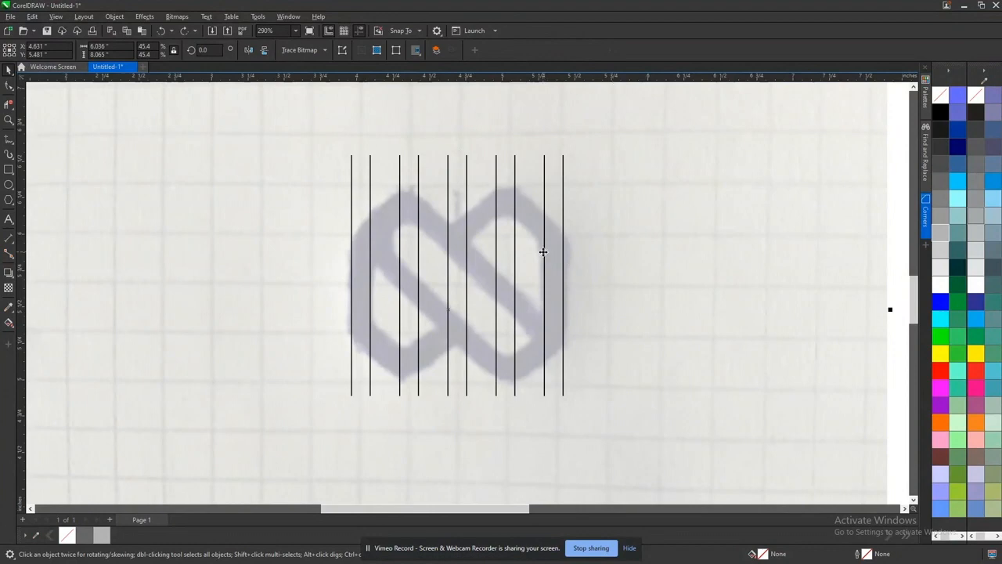
# - Try moving the four leftmost line pairs off the sketch as one group, and undo the move
pyautogui.moveTo(303, 132); pyautogui.dragTo(510, 406)
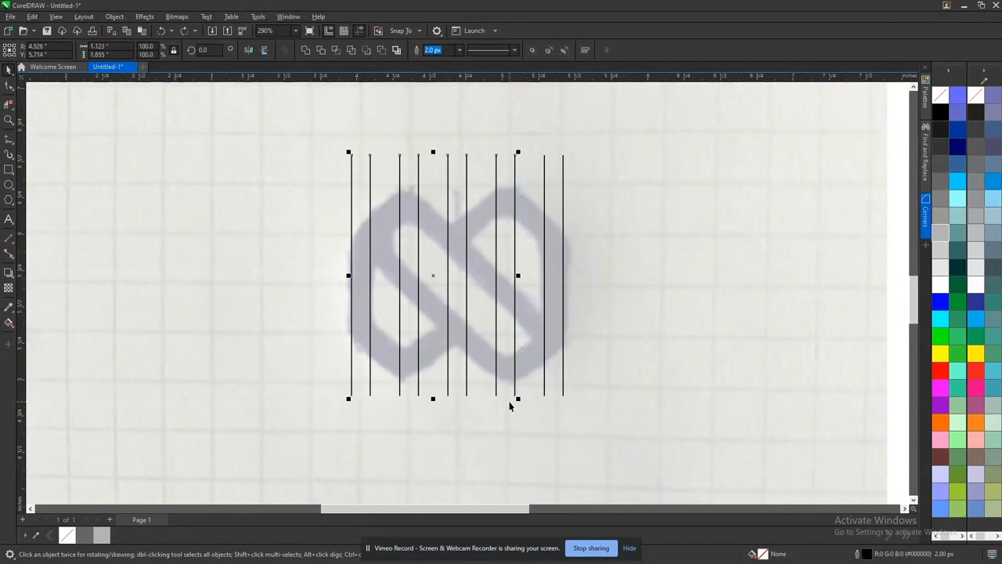
pyautogui.moveTo(464, 309); pyautogui.dragTo(814, 258)
pyautogui.hotkey('ctrl', 'z')
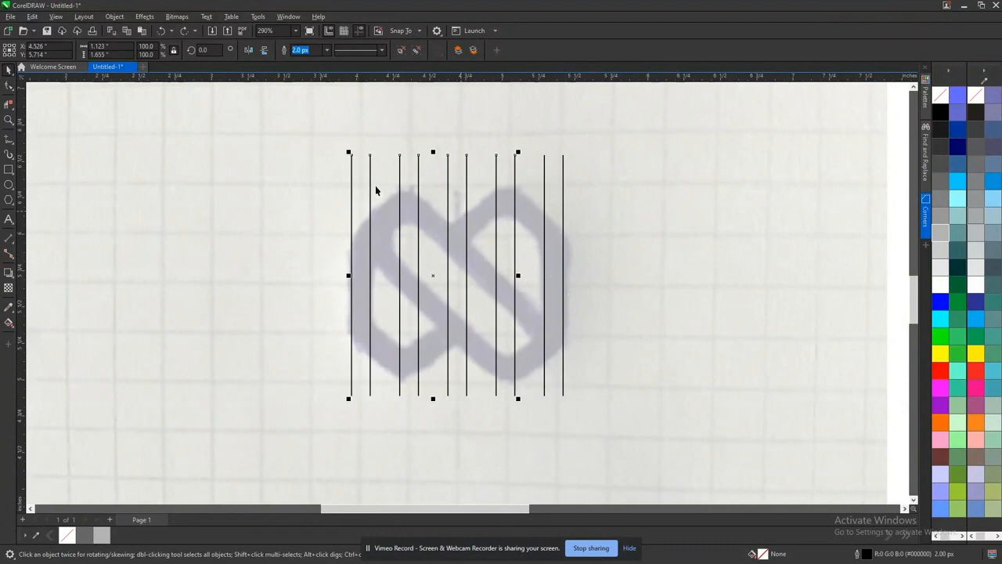
pyautogui.moveTo(281, 134); pyautogui.dragTo(650, 446)
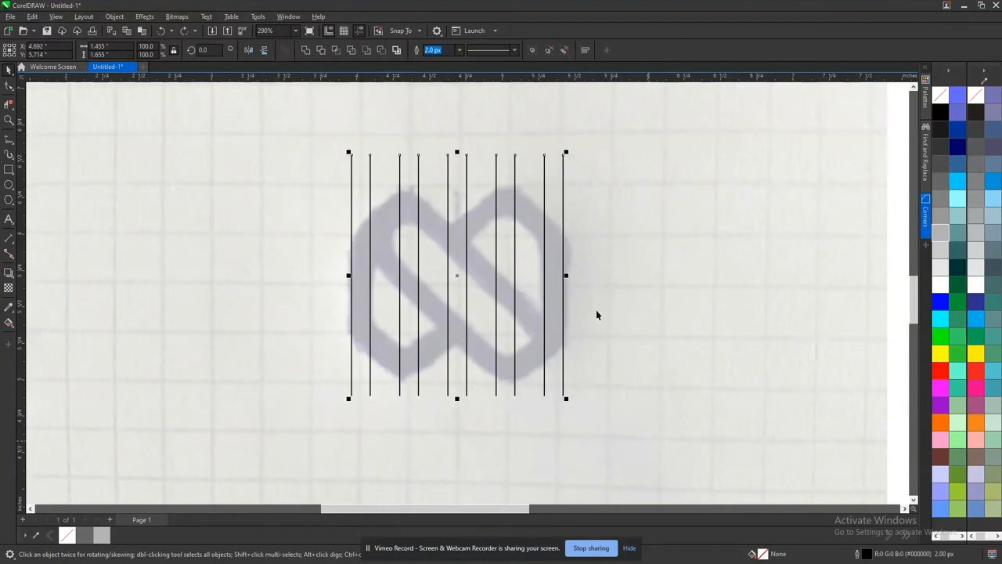
pyautogui.click(516, 244)
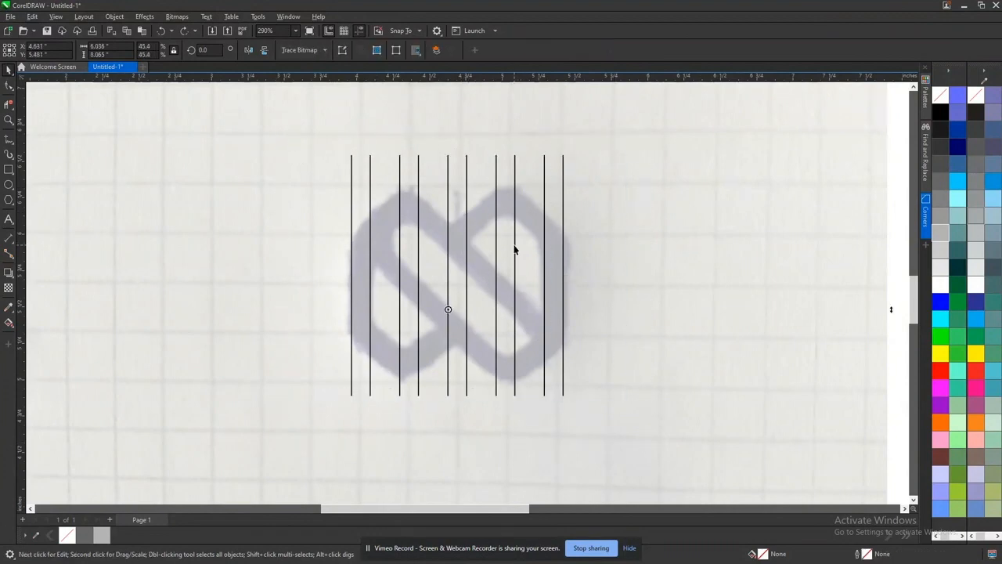
pyautogui.click(515, 247)
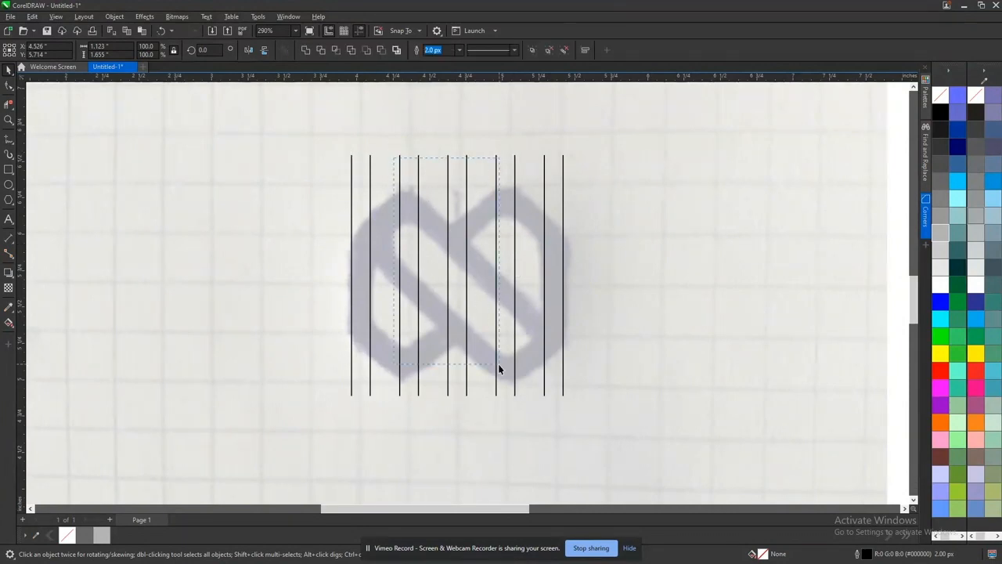
# - Place a grouped set of four line pairs right of the sketch, leaving only the outermost vertical pairs over it
pyautogui.moveTo(390, 128); pyautogui.dragTo(529, 449)
pyautogui.press('Delete')
pyautogui.hotkey('ctrl', 'z')
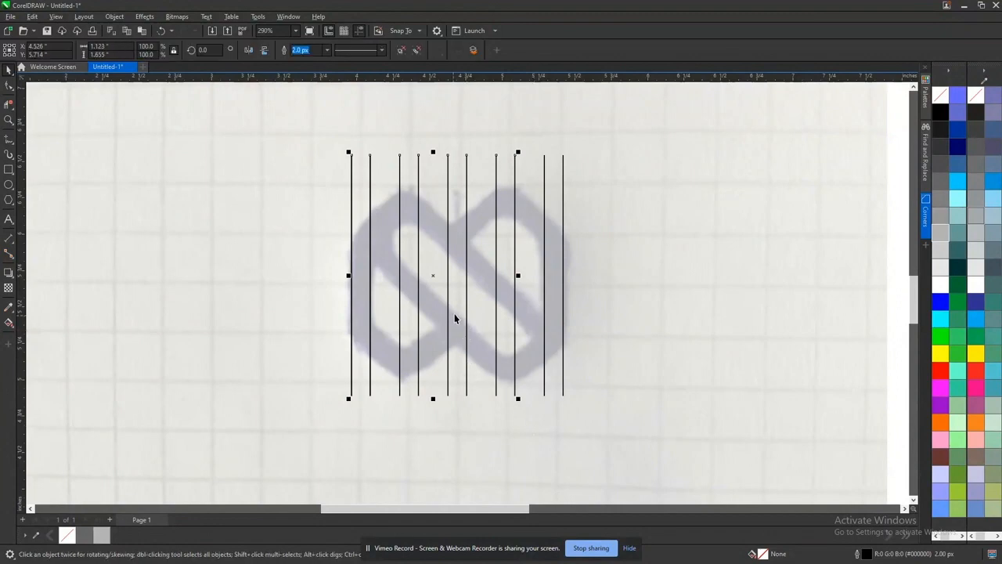
pyautogui.moveTo(451, 315); pyautogui.dragTo(770, 282)
# - Group the two outer vertical line pairs and centre the four-pair group on them horizontally and vertically
pyautogui.moveTo(324, 124); pyautogui.dragTo(625, 461)
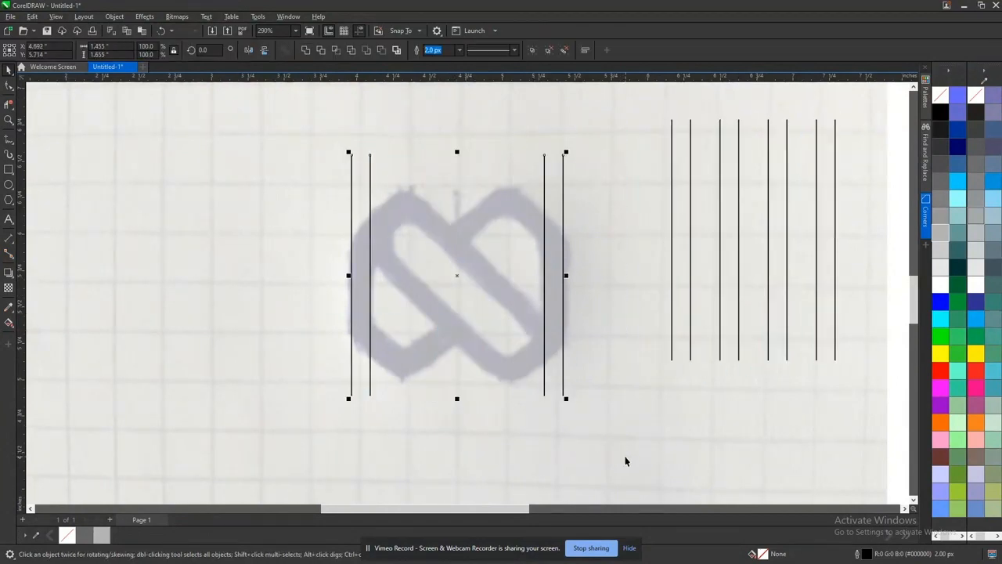
pyautogui.hotkey('ctrl', 'g')
pyautogui.click(672, 272)
pyautogui.keyDown('shift'); pyautogui.click(563, 275); pyautogui.keyUp('shift')
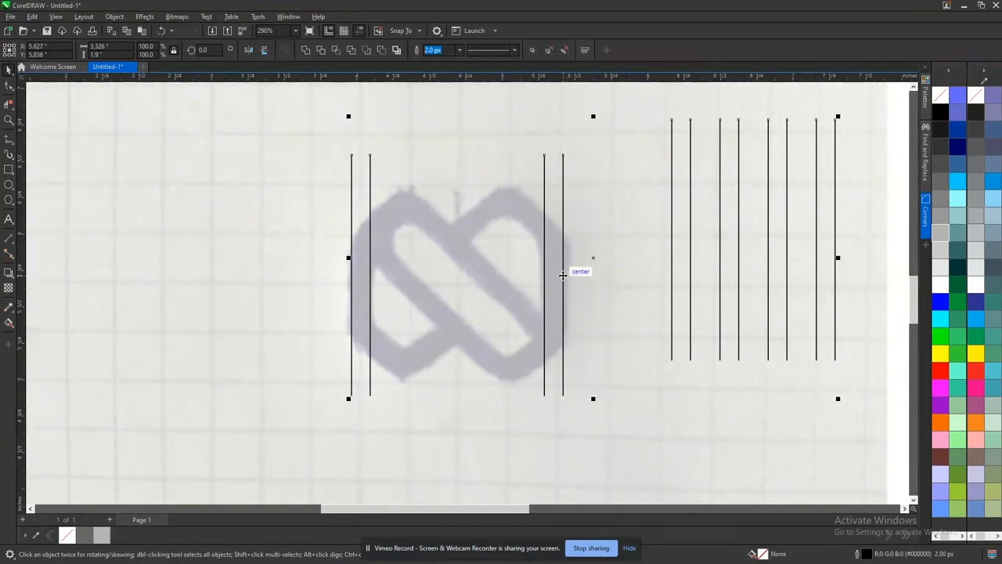
pyautogui.press('c')
pyautogui.press('e')
pyautogui.keyDown('shift'); pyautogui.click(563, 275); pyautogui.keyUp('shift')
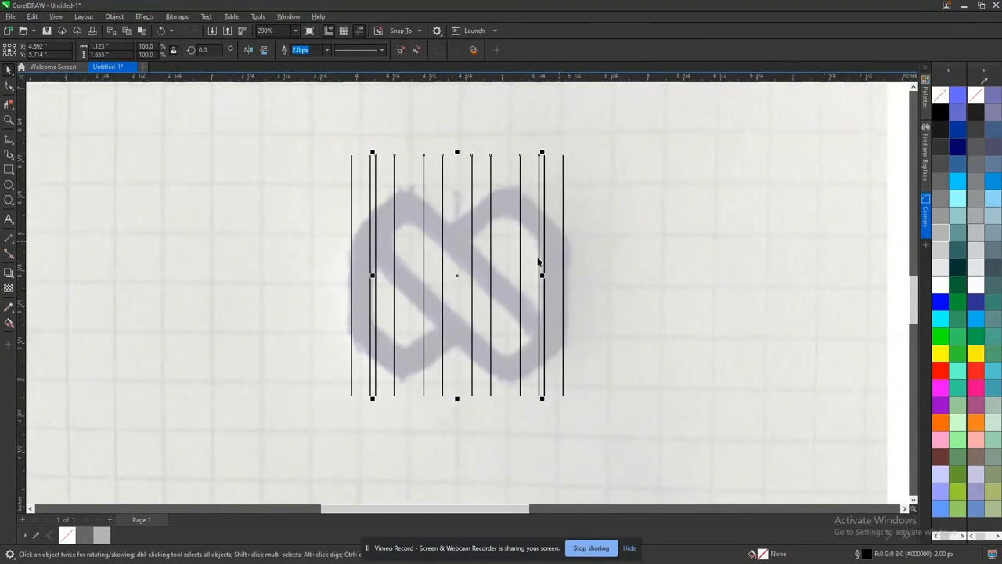
# - Rotate the centred four-pair group 45 degrees to follow the logo's diagonal strokes, and ungroup it
pyautogui.click(519, 287)
pyautogui.moveTo(542, 397); pyautogui.dragTo(590, 298)
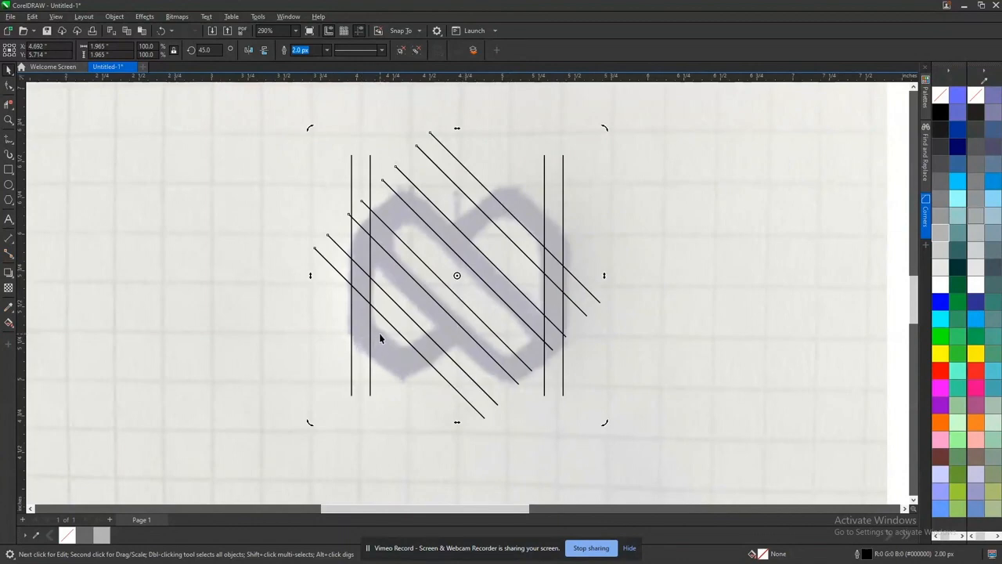
pyautogui.hotkey('ctrl', 'u')
pyautogui.press('Escape')
pyautogui.click(618, 215)
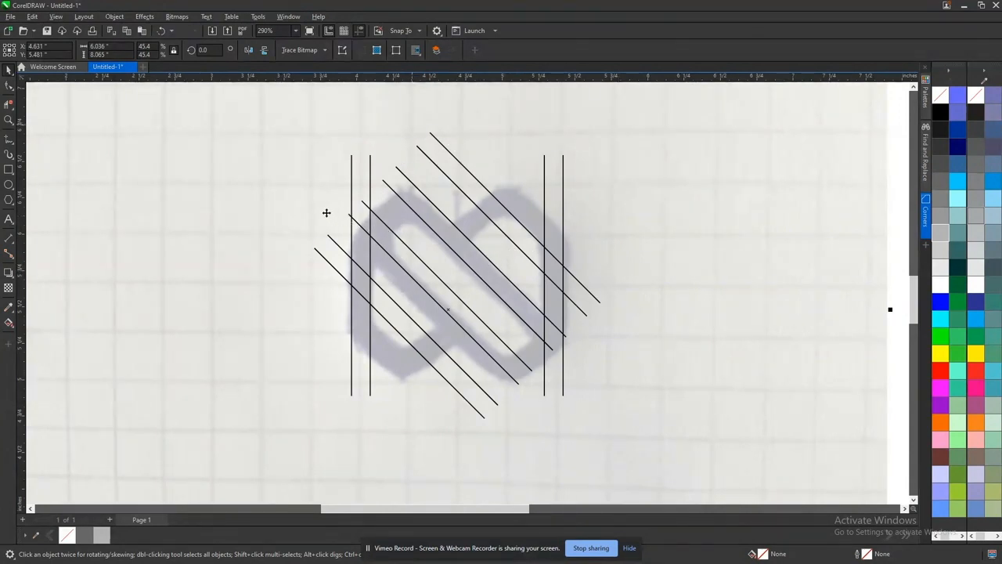
# - Move the lower-left and upper-right diagonal line pairs outward onto the sketch's outer diagonal edges
pyautogui.moveTo(279, 101); pyautogui.dragTo(599, 363)
pyautogui.moveTo(627, 457); pyautogui.dragTo(500, 237)
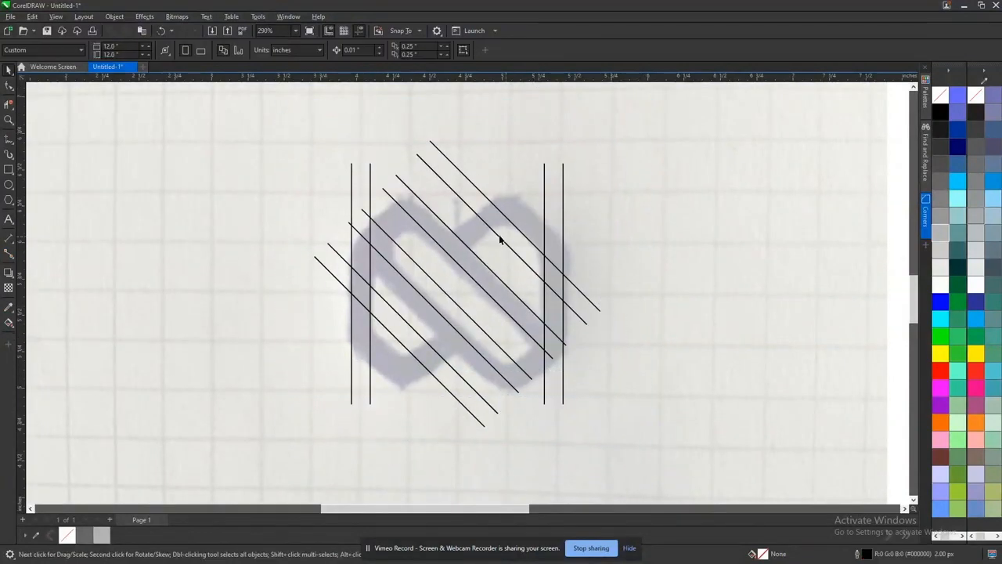
pyautogui.click(461, 198)
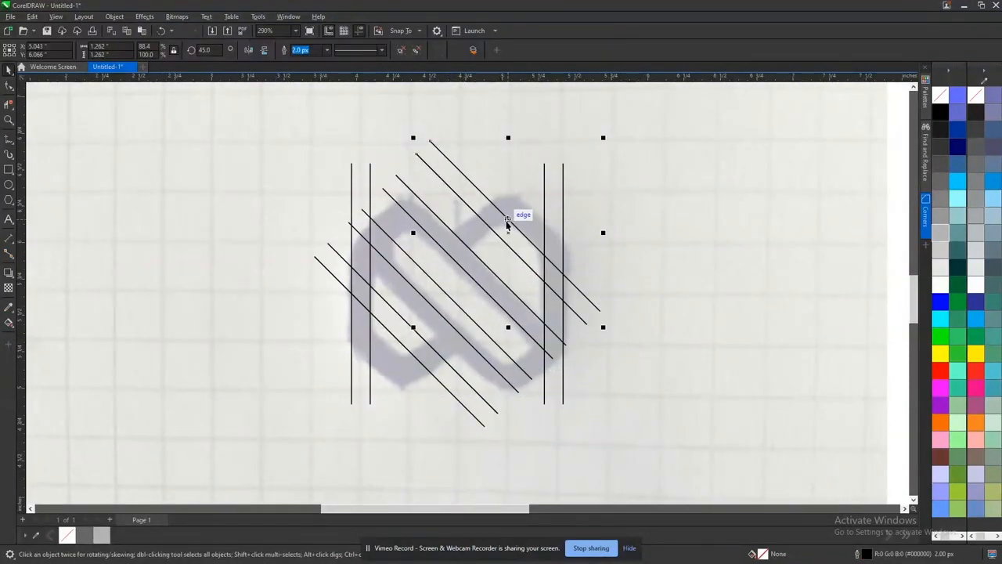
pyautogui.moveTo(317, 112); pyautogui.dragTo(394, 180)
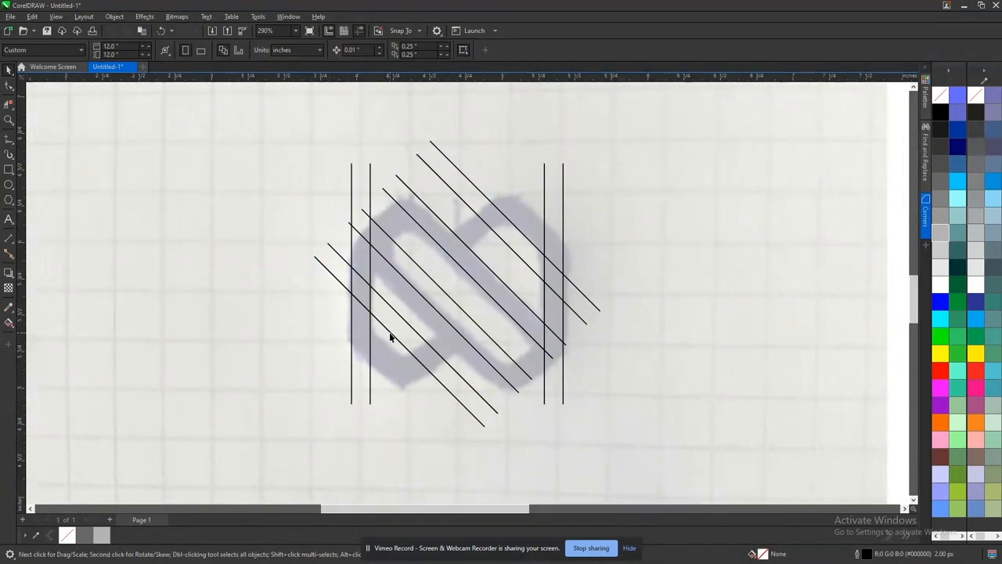
pyautogui.click(389, 332)
pyautogui.moveTo(383, 324); pyautogui.dragTo(365, 352)
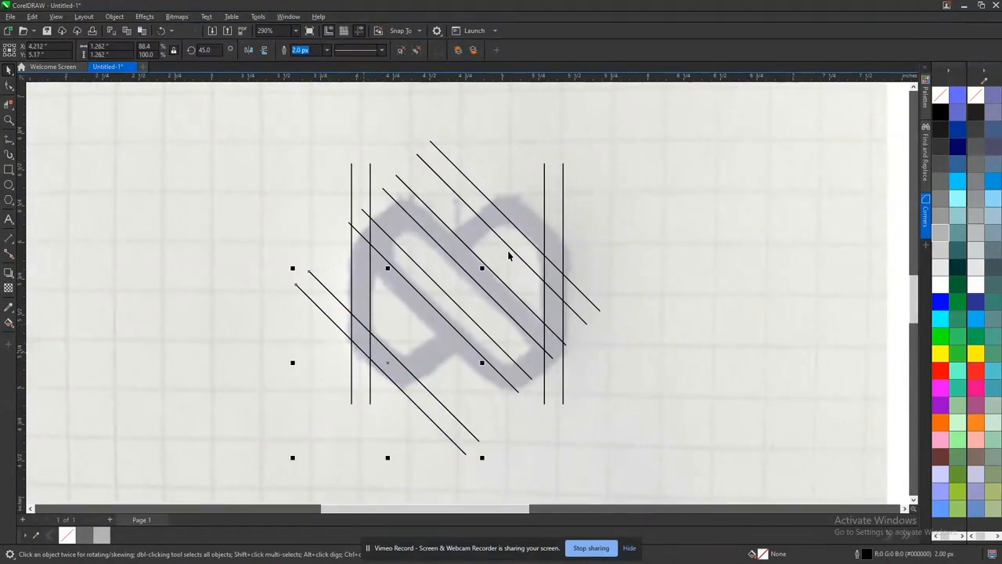
pyautogui.click(516, 230)
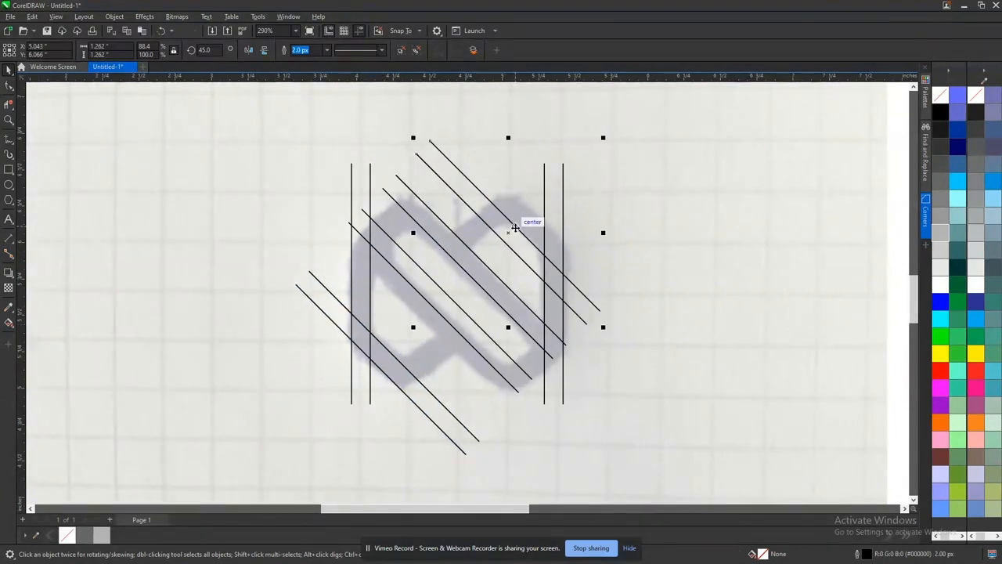
pyautogui.moveTo(515, 228); pyautogui.dragTo(539, 214)
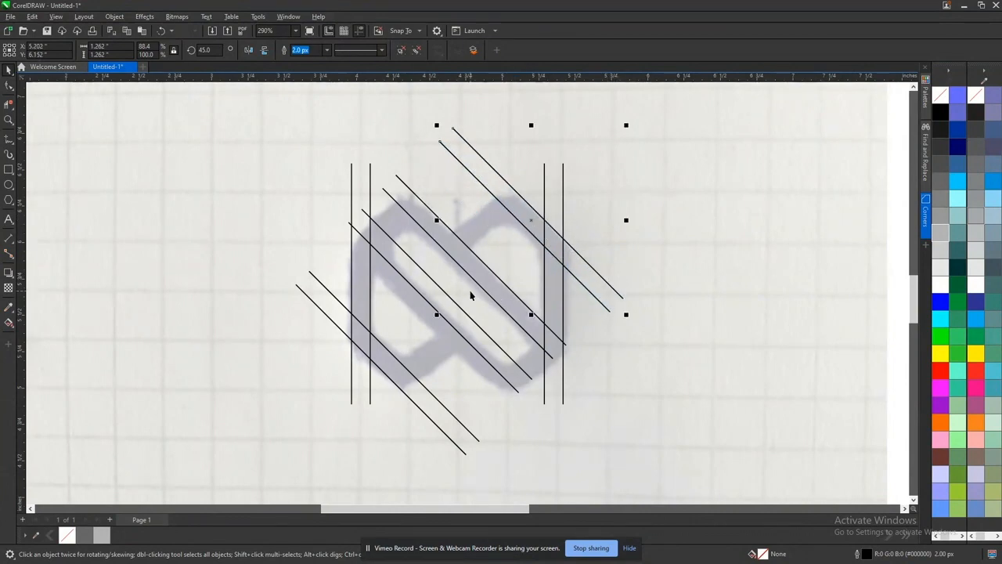
# - Group the two outer diagonal line pairs and centre them on the vertical pairs horizontally and vertically
pyautogui.keyDown('shift'); pyautogui.click(386, 349); pyautogui.keyUp('shift')
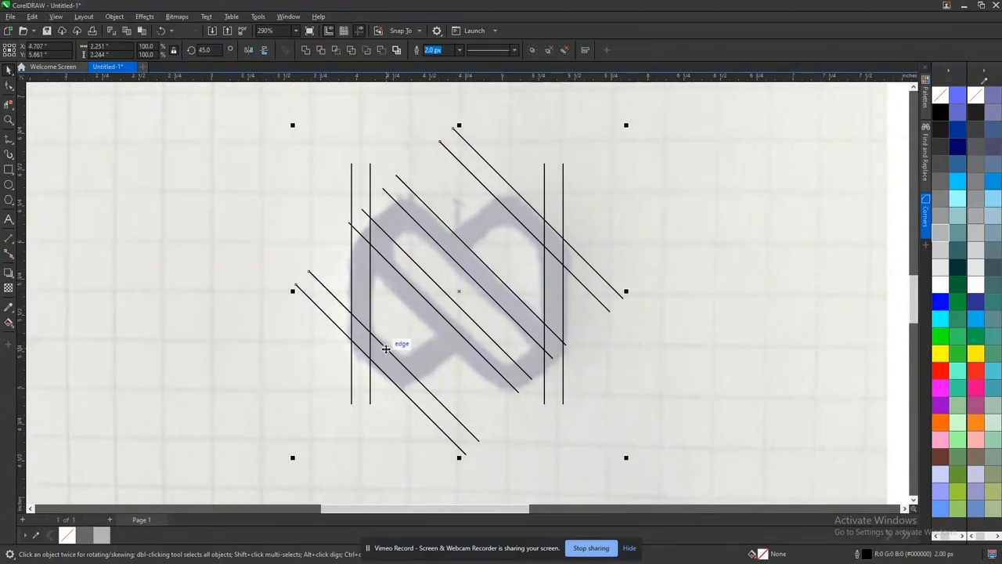
pyautogui.keyDown('shift'); pyautogui.click(370, 301); pyautogui.keyUp('shift')
pyautogui.press('c')
pyautogui.press('e')
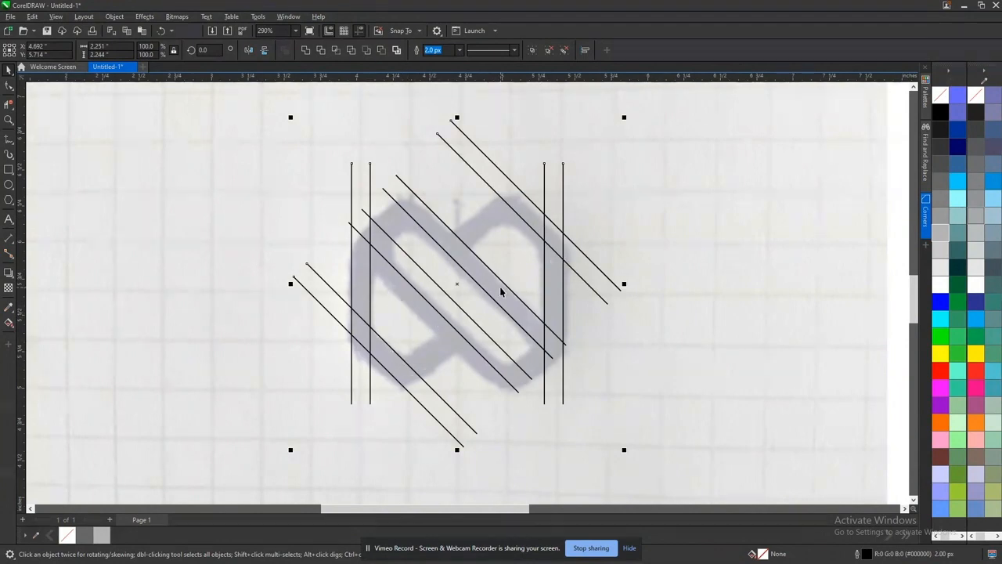
pyautogui.click(609, 219)
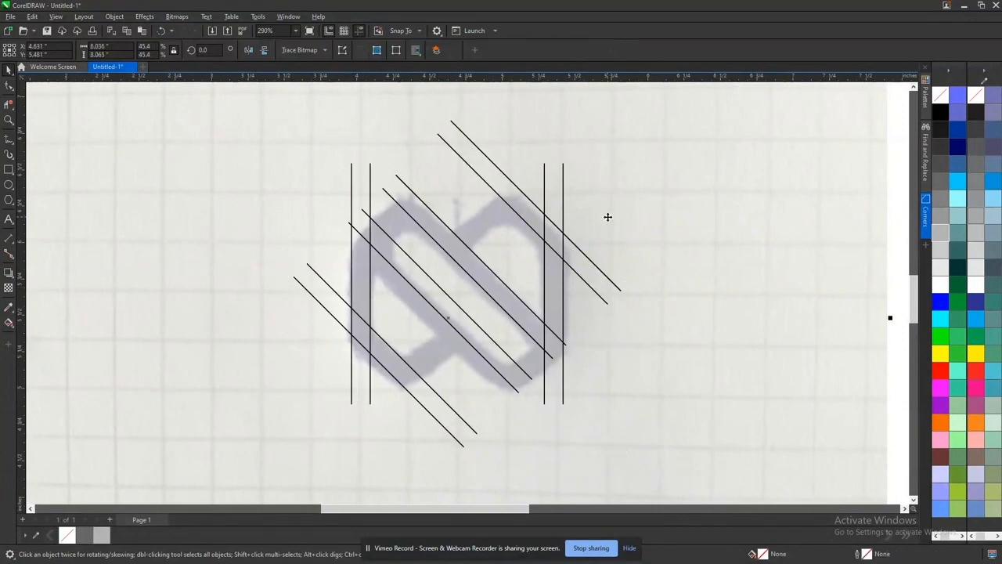
# - Create a copy of the outer diagonal group rotated 90 degrees about its centre, forming a diamond around the sketch
pyautogui.click(582, 251)
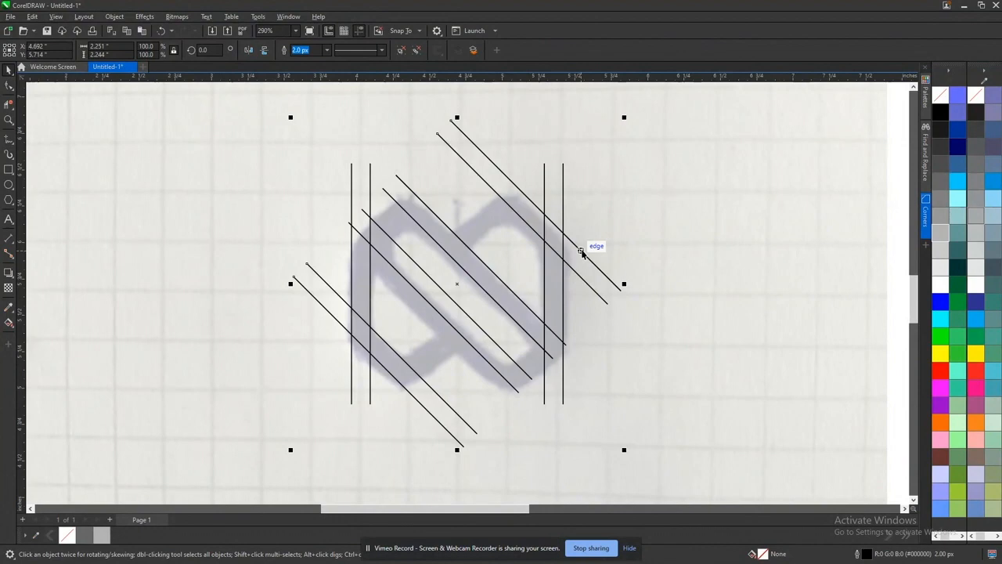
pyautogui.click(581, 251)
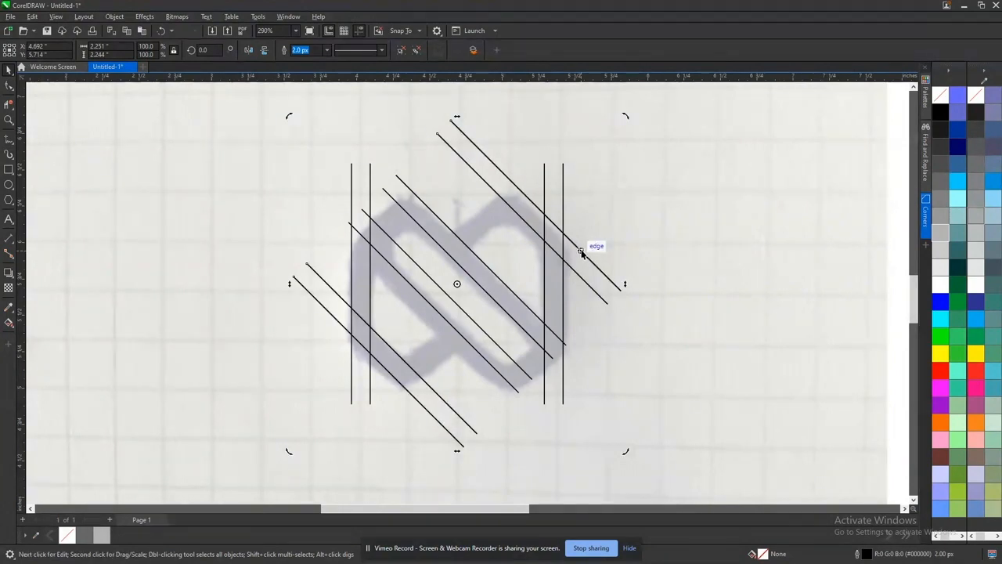
pyautogui.moveTo(626, 116); pyautogui.dragTo(629, 487)
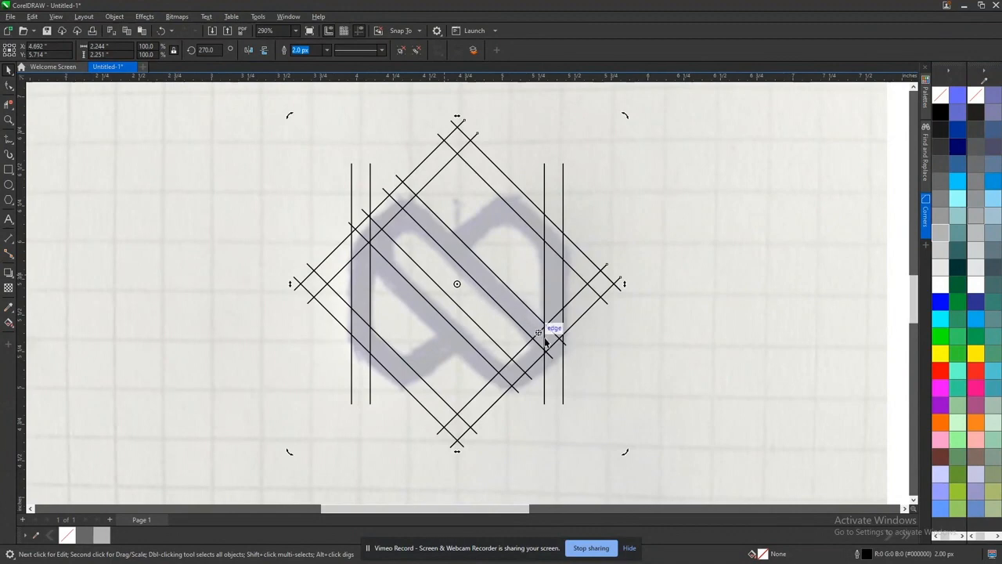
pyautogui.click(570, 318)
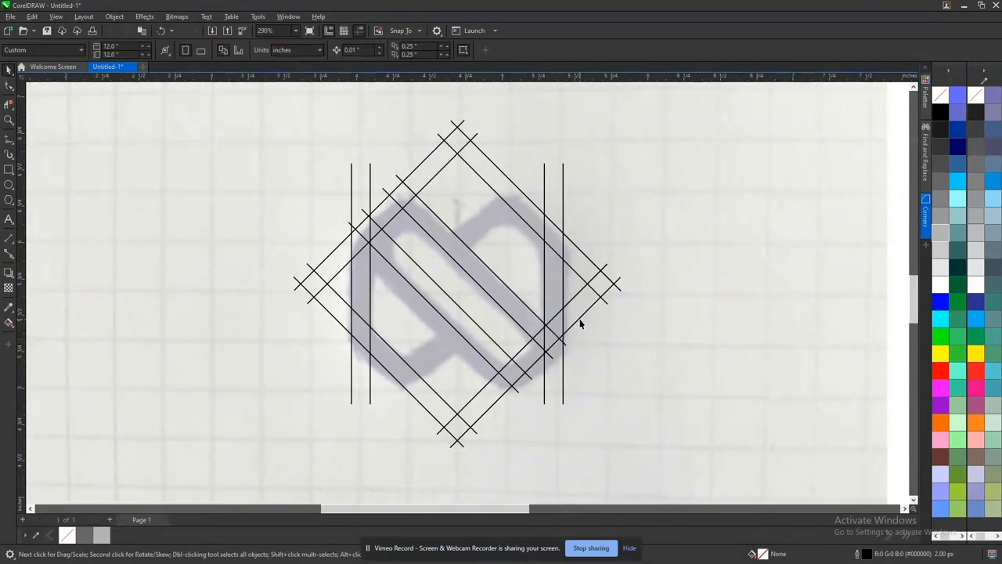
# - Copy the diamond's lower-right line pair onto the logo's two short diagonal strokes, at the lower left and upper right
pyautogui.click(580, 320)
pyautogui.keyDown('ctrl'); pyautogui.click(579, 318); pyautogui.keyUp('ctrl')
pyautogui.hotkey('ctrl', 'c')
pyautogui.hotkey('ctrl', 'v')
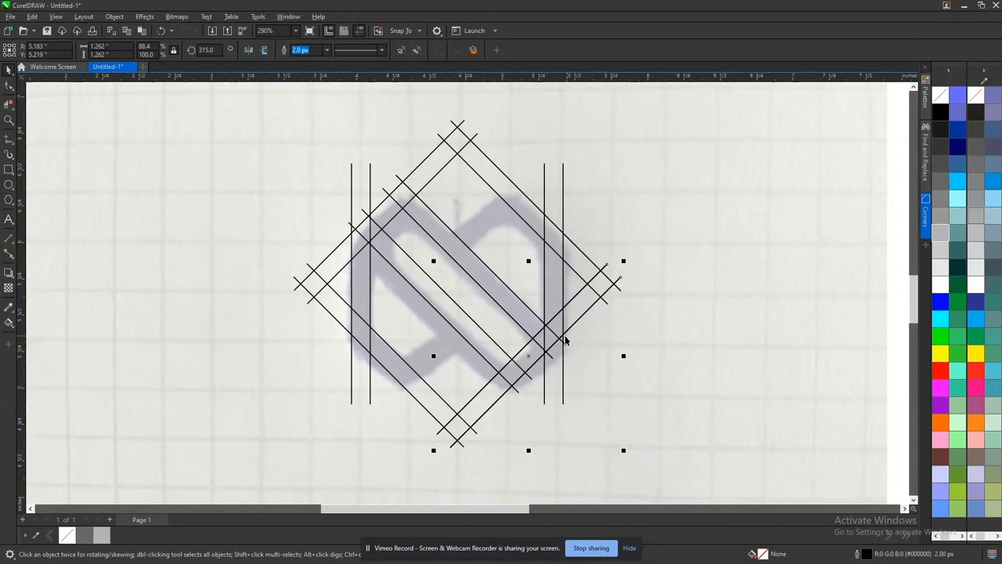
pyautogui.moveTo(569, 339)
pyautogui.mouseDown()
pyautogui.moveTo(505, 295)
pyautogui.moveTo(502, 302)
pyautogui.moveTo(501, 210)
pyautogui.mouseUp()
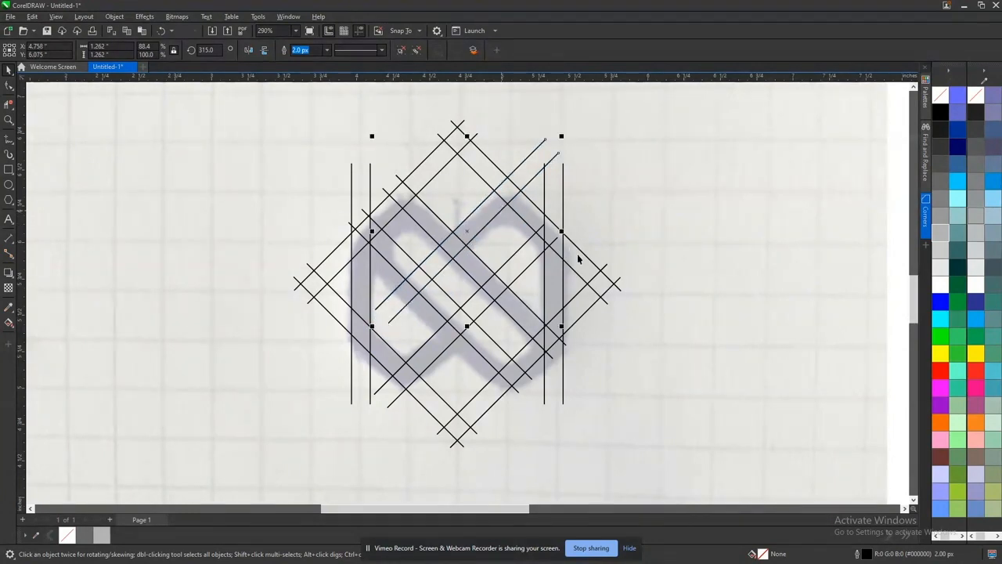
# - Group the two short diagonal line pairs and centre them on the vertical pairs horizontally and vertically
pyautogui.keyDown('shift'); pyautogui.click(524, 271); pyautogui.keyUp('shift')
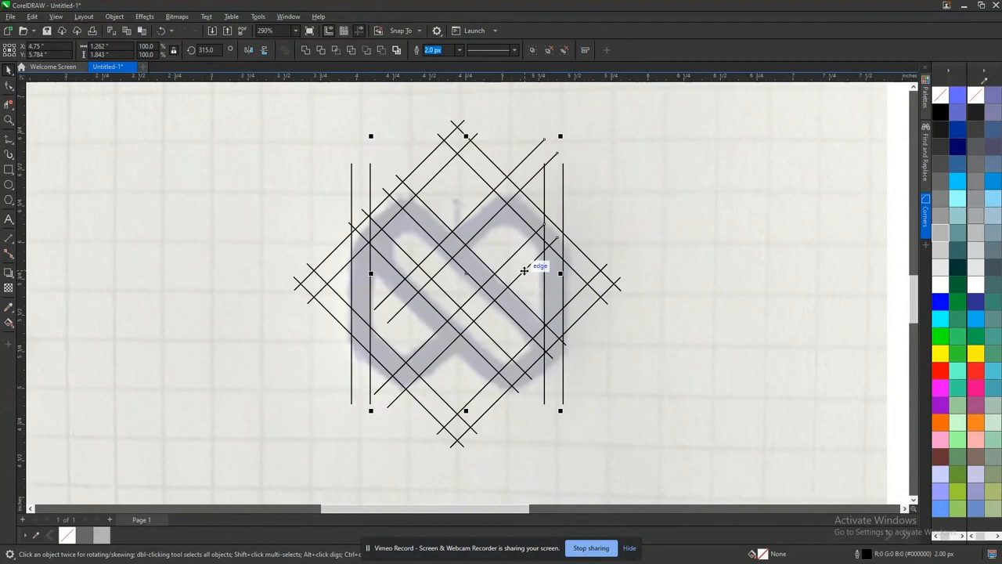
pyautogui.hotkey('ctrl', 'g')
pyautogui.keyDown('shift'); pyautogui.click(544, 192); pyautogui.keyUp('shift')
pyautogui.press('e')
pyautogui.hotkey('ctrl', 'z')
pyautogui.keyDown('shift'); pyautogui.click(544, 195); pyautogui.keyUp('shift')
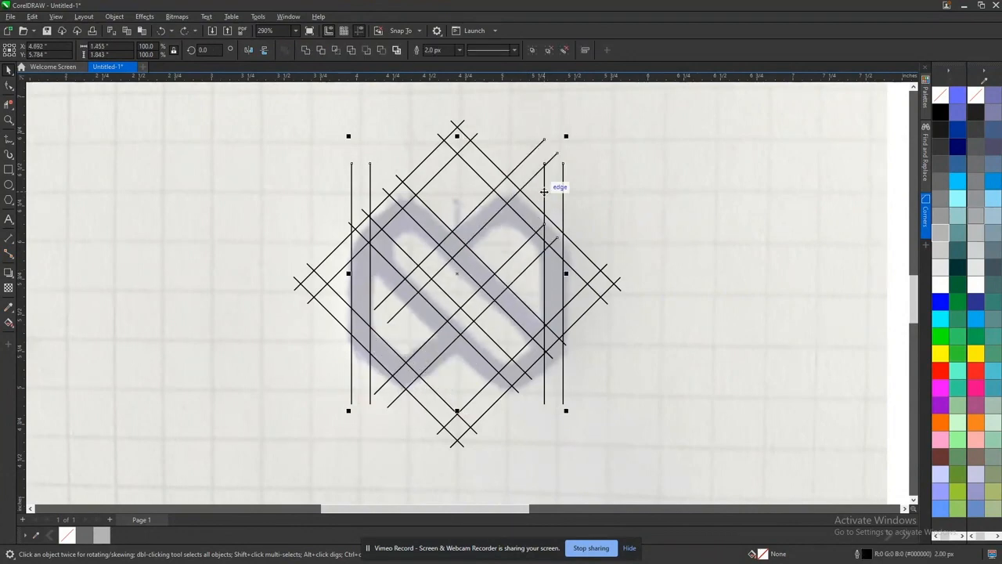
pyautogui.press('e')
pyautogui.press('c')
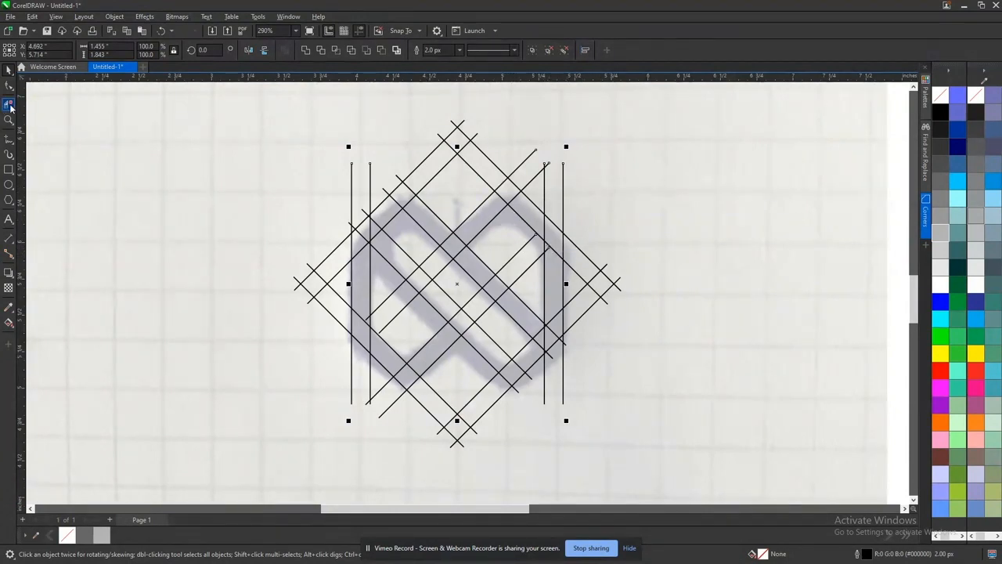
# - Select all the construction lines of the grid and copy them to the clipboard
pyautogui.moveTo(607, 409); pyautogui.dragTo(665, 468)
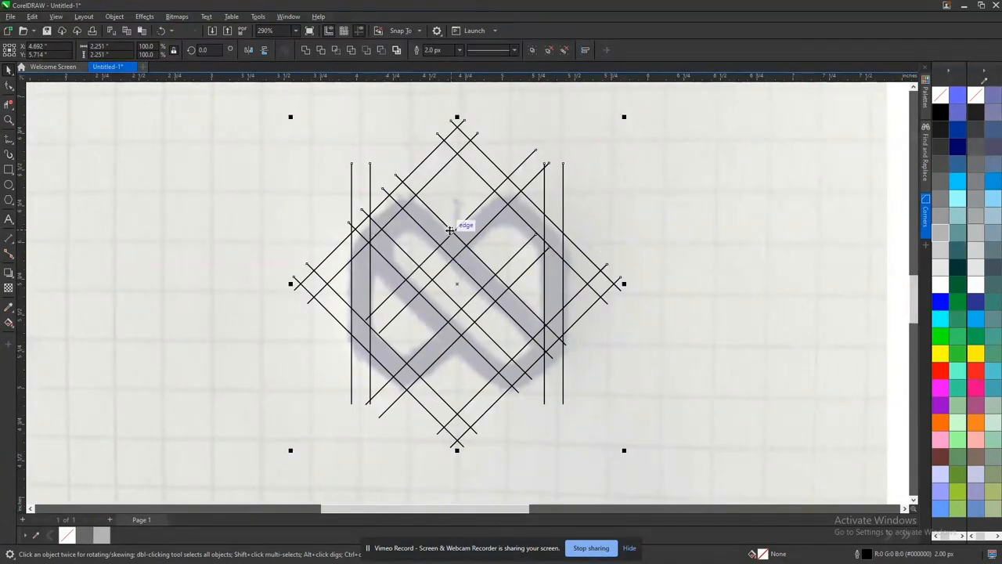
pyautogui.moveTo(455, 233); pyautogui.dragTo(282, 219)
pyautogui.hotkey('ctrl', 'z')
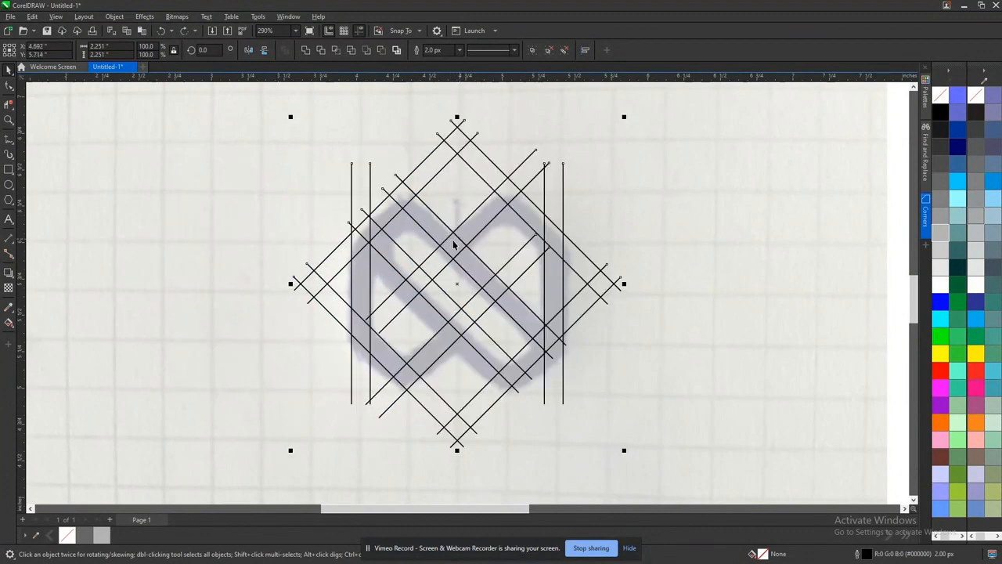
pyautogui.rightClick(462, 237)
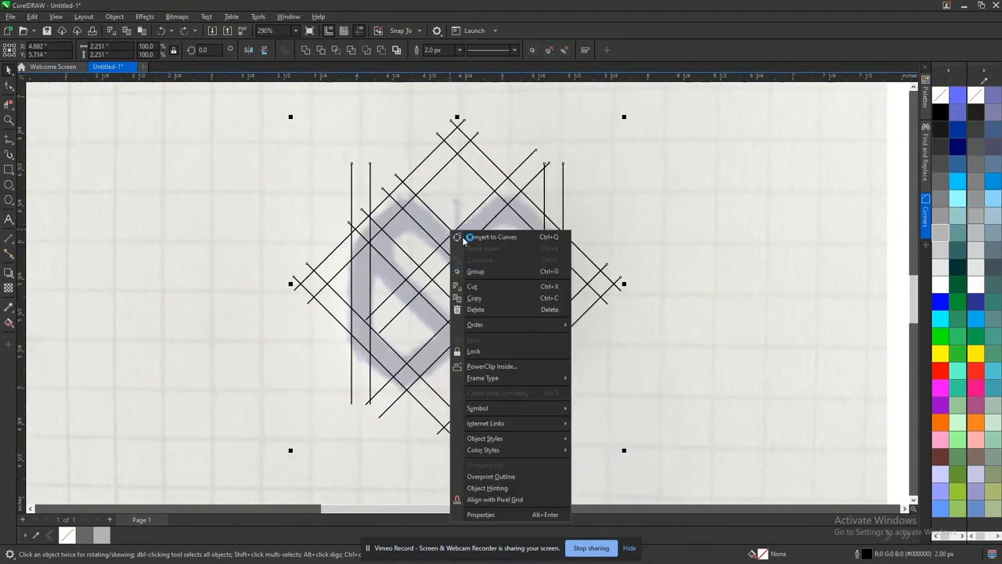
pyautogui.click(476, 297)
pyautogui.scroll(-3, 473, 310)
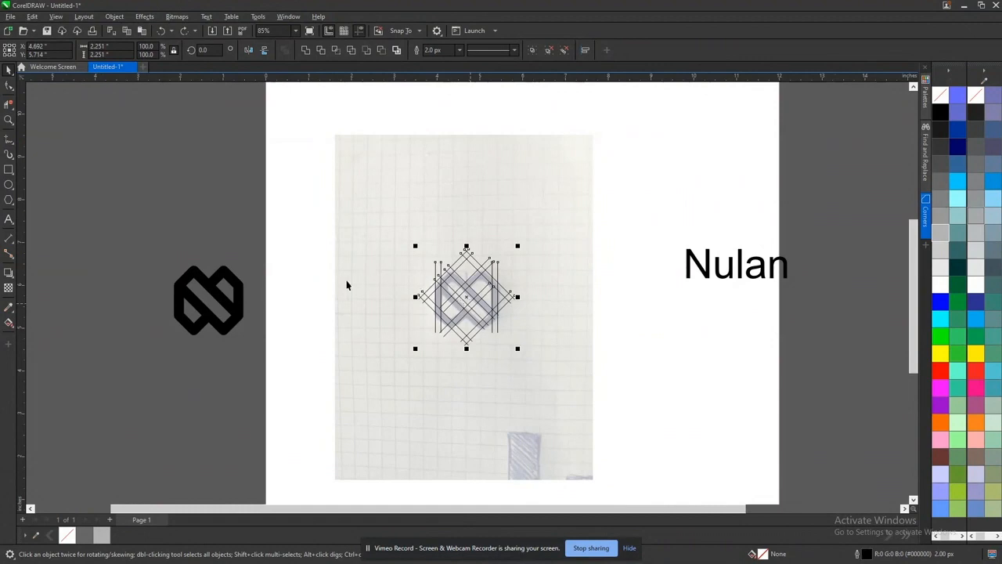
pyautogui.scroll(2, 253, 287)
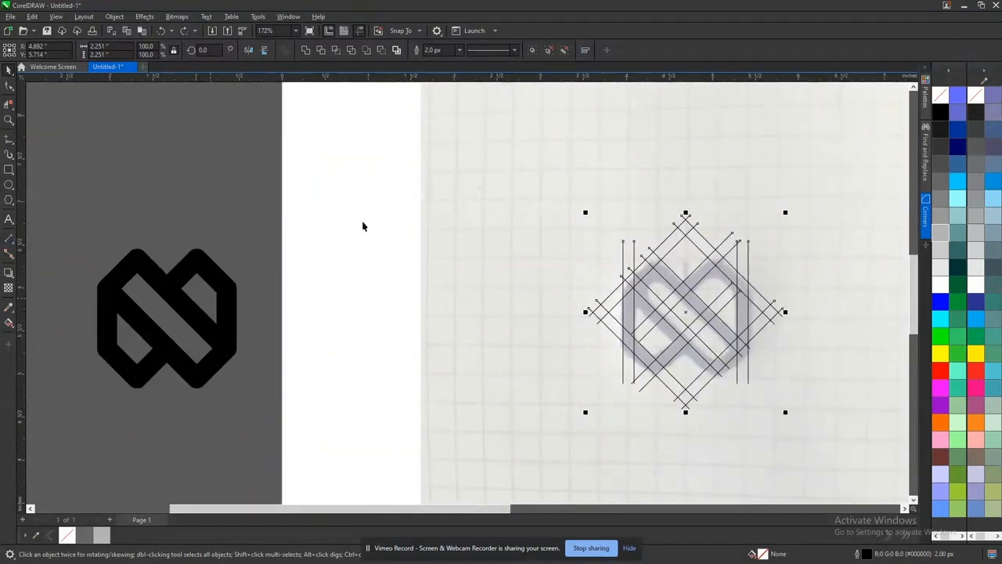
pyautogui.scroll(-2, 542, 212)
pyautogui.scroll(4, 642, 261)
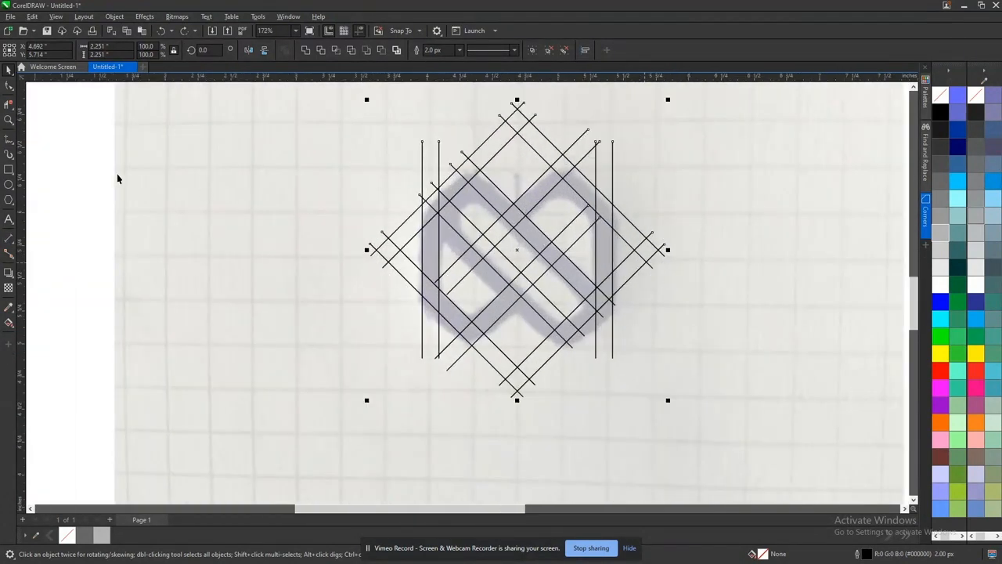
# - With Virtual Segment Delete, remove the line ends above the left vertical pair and the diamond's left corner outside the logo
pyautogui.click(9, 104)
pyautogui.scroll(2, 560, 170)
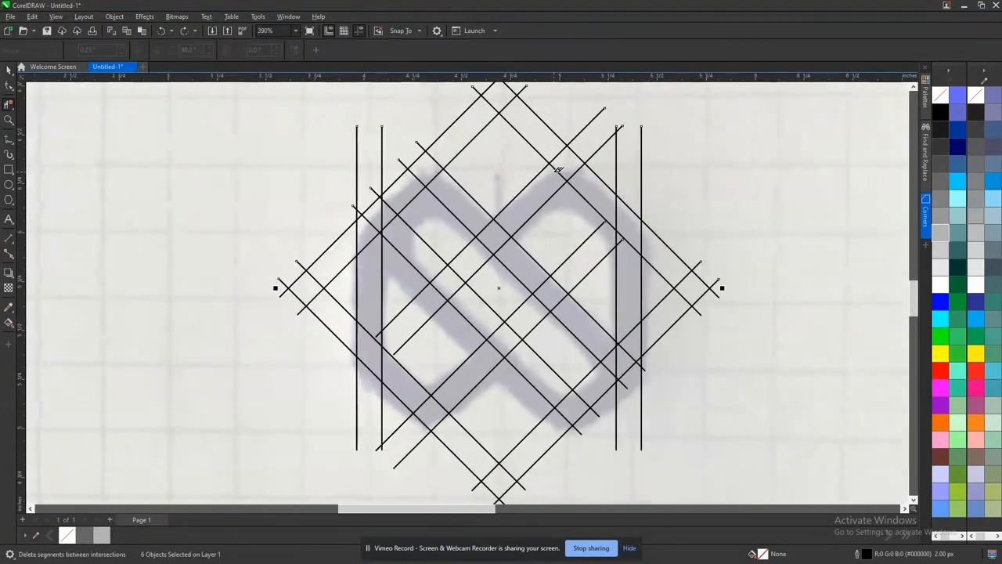
pyautogui.scroll(3, 374, 184)
pyautogui.click(383, 192)
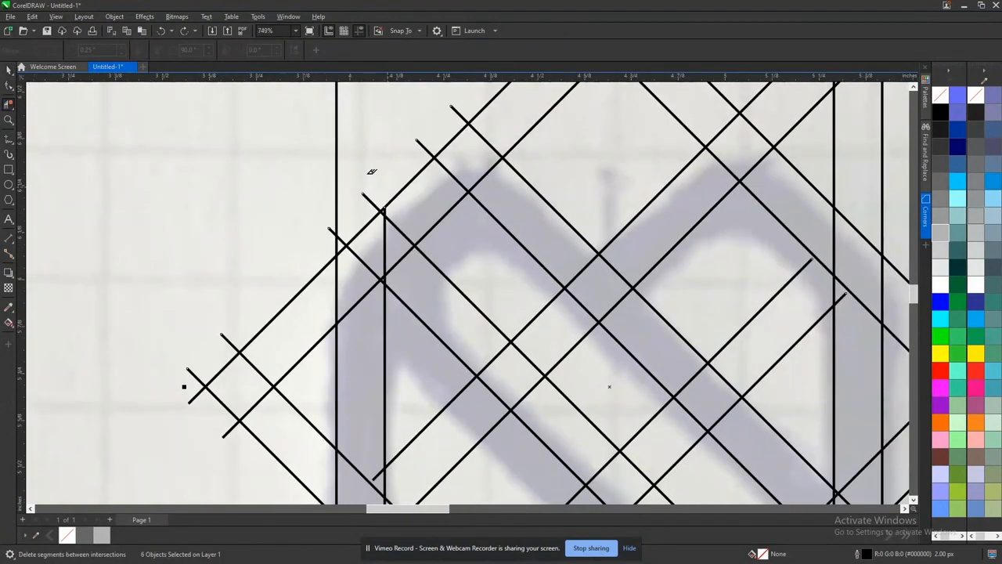
pyautogui.click(338, 196)
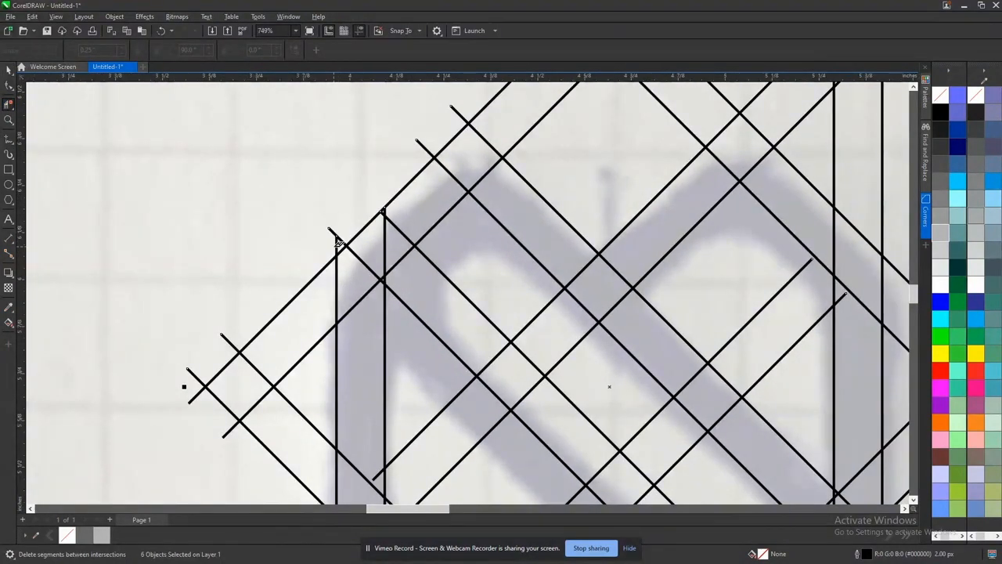
pyautogui.click(337, 234)
pyautogui.scroll(-2, 297, 230)
pyautogui.moveTo(241, 254); pyautogui.dragTo(295, 384)
# - Delete the diagonal overhang at the logo's lower-left tip and the diamond's bottom corner between the two lower tips
pyautogui.scroll(2, 351, 470)
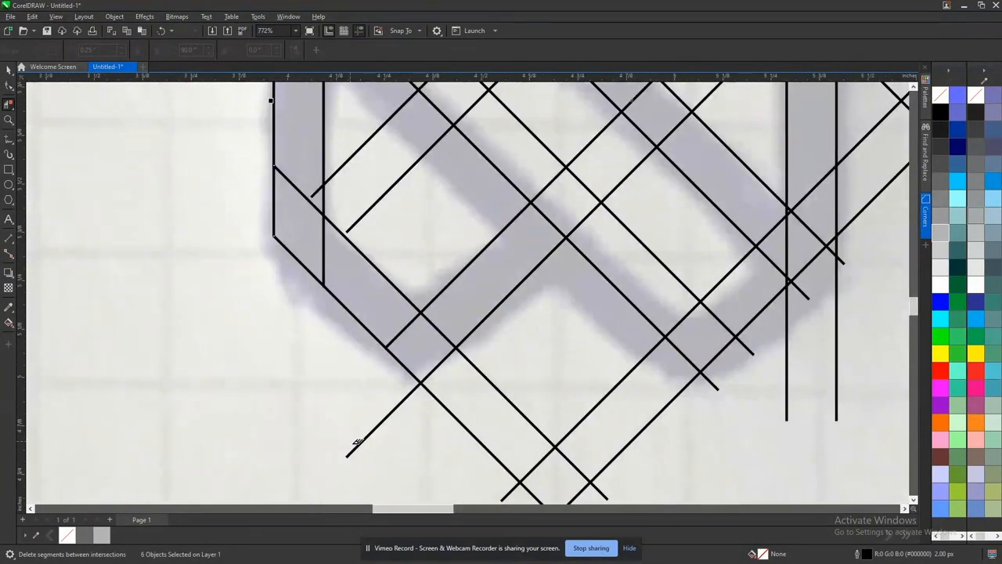
pyautogui.click(351, 444)
pyautogui.scroll(-2, 352, 442)
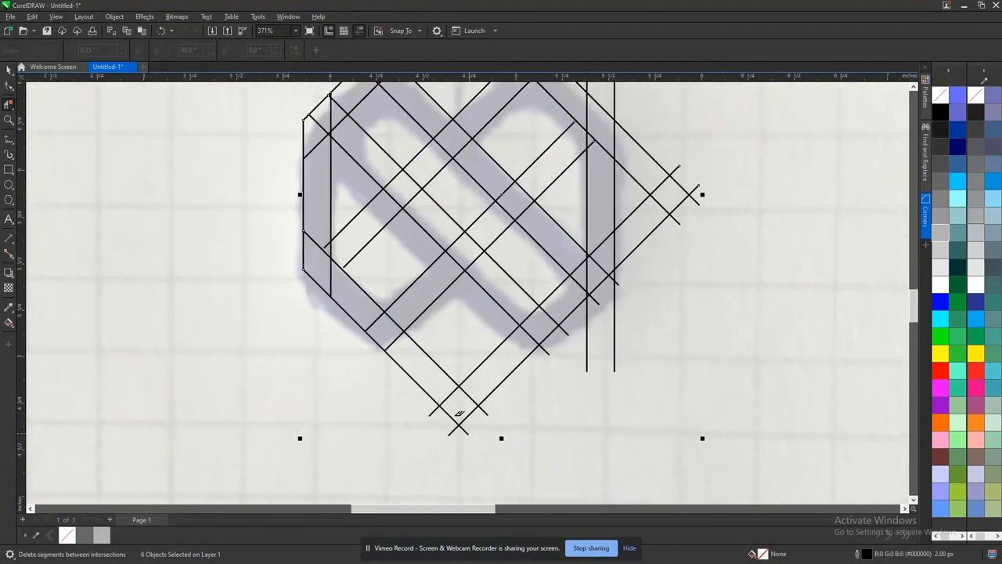
pyautogui.scroll(2, 459, 413)
pyautogui.moveTo(426, 298); pyautogui.dragTo(551, 459)
pyautogui.scroll(-2, 537, 352)
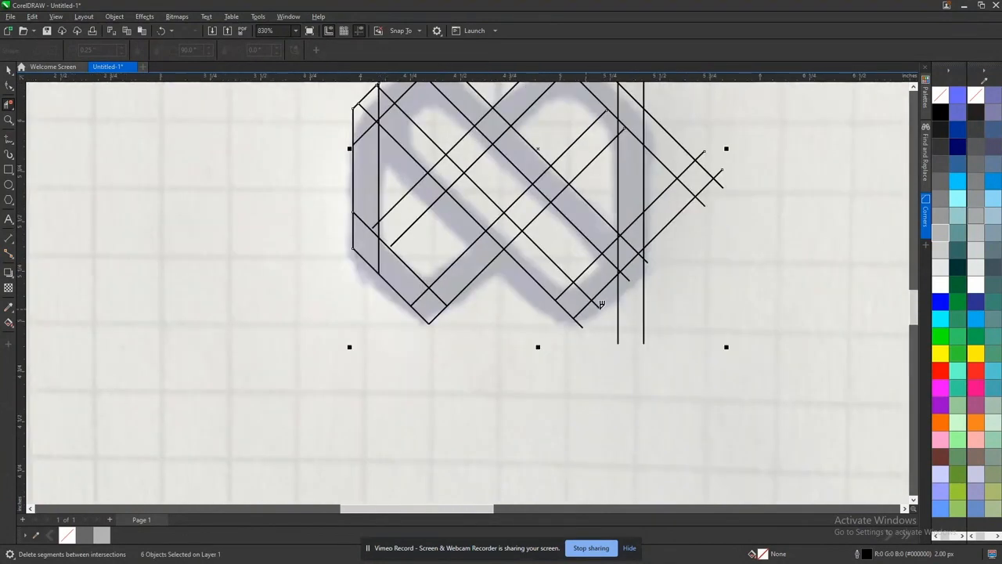
# - Delete the diagonal and vertical line ends projecting past the logo's lower-right outer edge
pyautogui.scroll(2, 624, 303)
pyautogui.moveTo(606, 294); pyautogui.dragTo(715, 391)
pyautogui.moveTo(571, 303); pyautogui.dragTo(539, 347)
pyautogui.click(523, 353)
pyautogui.click(630, 235)
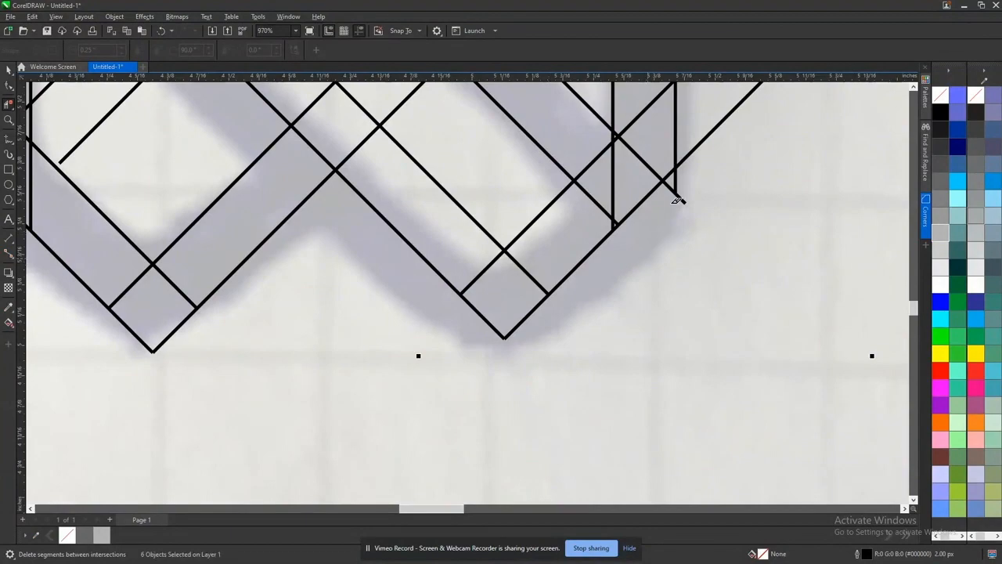
pyautogui.click(678, 189)
# - Delete the diamond's right corner and the vertical and diagonal ends projecting beyond the logo's upper-right edge
pyautogui.scroll(-3, 682, 212)
pyautogui.scroll(1, 678, 156)
pyautogui.moveTo(688, 113); pyautogui.dragTo(767, 296)
pyautogui.scroll(3, 660, 255)
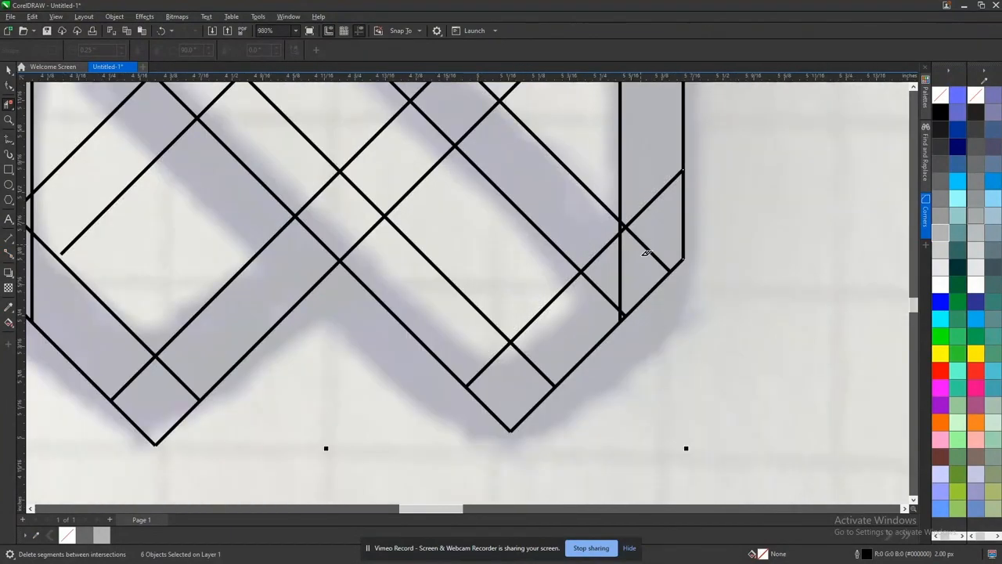
pyautogui.scroll(-1, 646, 244)
pyautogui.scroll(-2, 627, 287)
pyautogui.scroll(3, 630, 133)
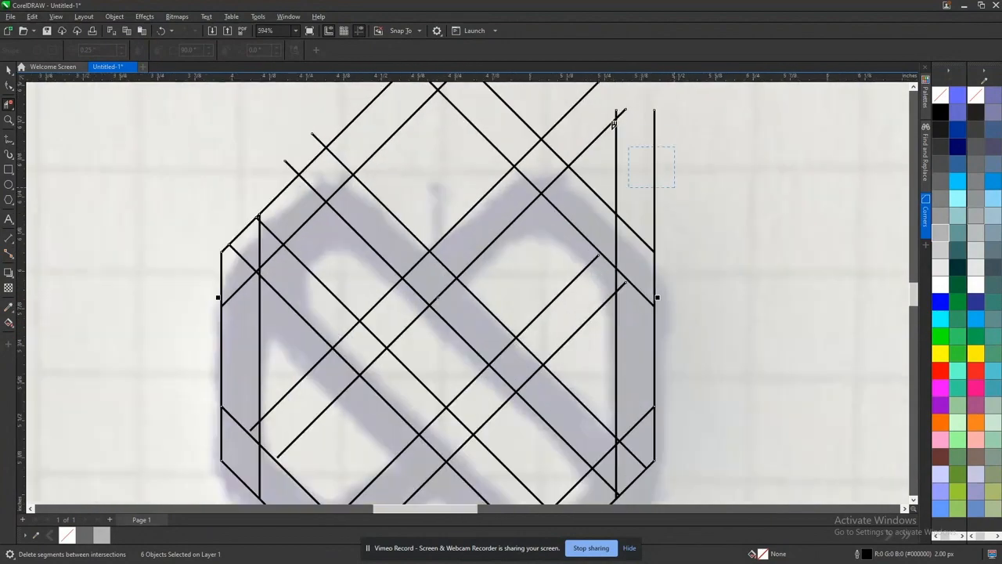
pyautogui.scroll(-2, 624, 202)
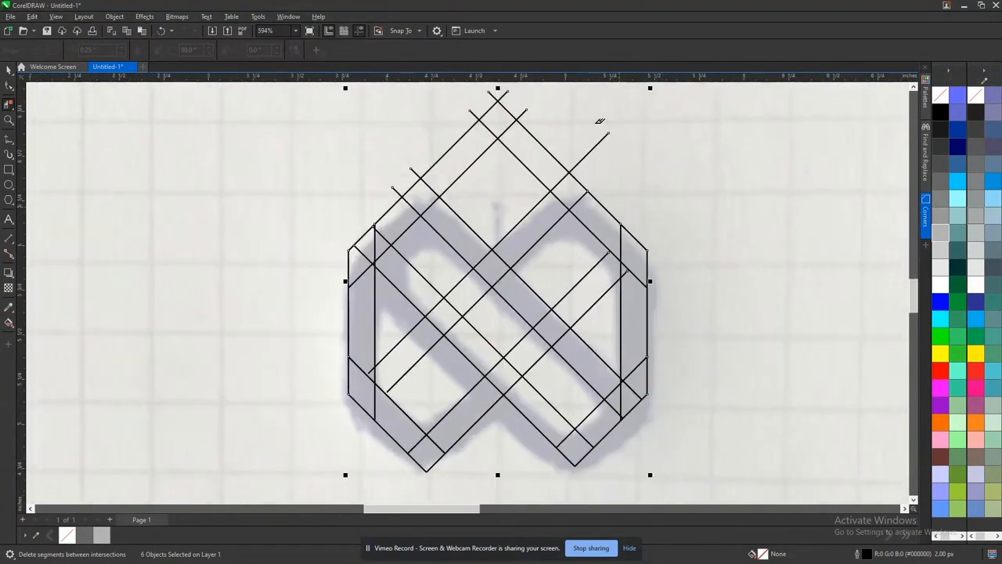
pyautogui.scroll(3, 610, 184)
pyautogui.click(599, 167)
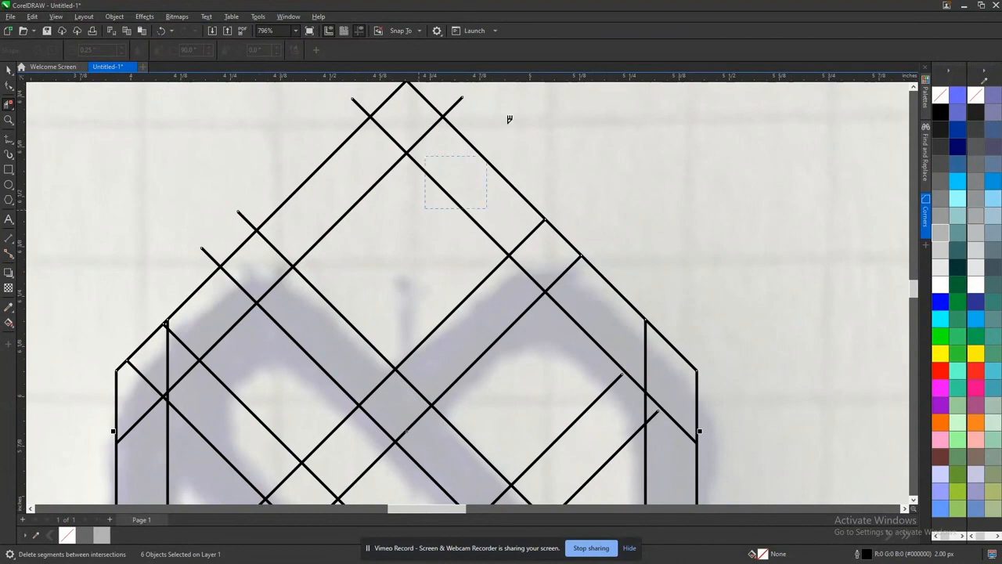
# - Delete the diamond's top corner between the two upper tips and the diagonal overhangs at the upper-left tip
pyautogui.moveTo(425, 209); pyautogui.dragTo(509, 117)
pyautogui.moveTo(335, 127); pyautogui.dragTo(433, 205)
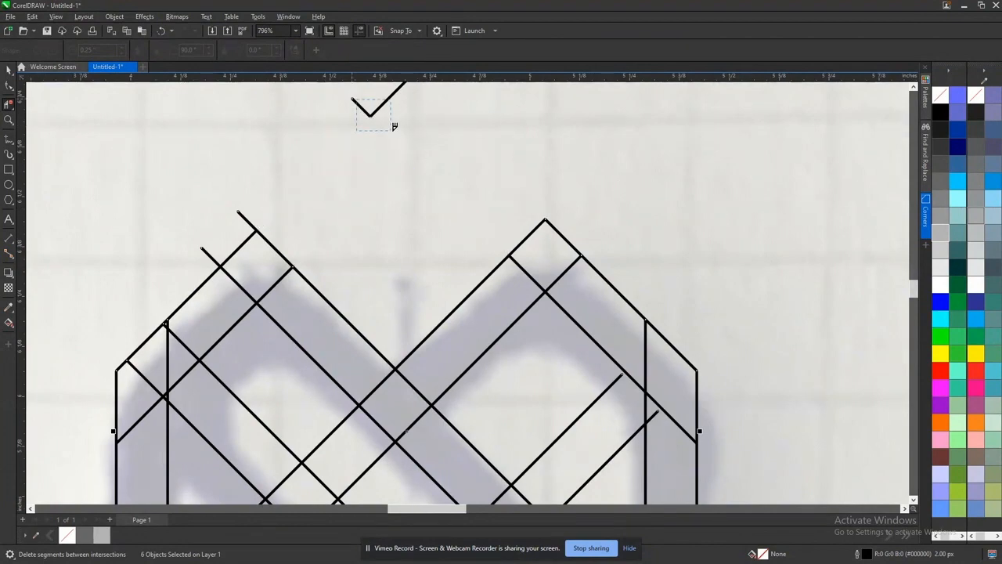
pyautogui.moveTo(394, 126); pyautogui.dragTo(395, 127)
pyautogui.scroll(-4, 404, 135)
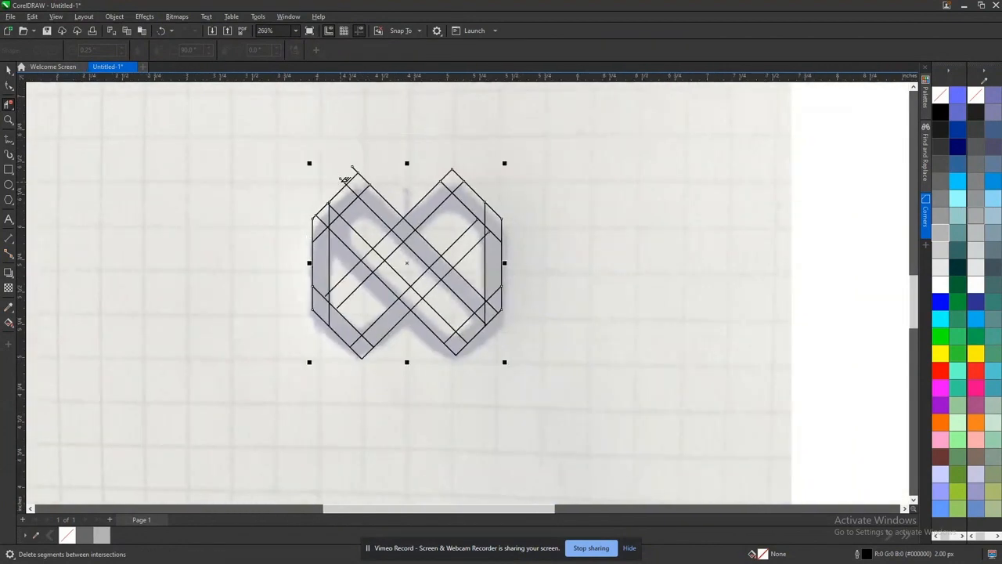
pyautogui.scroll(5, 344, 179)
pyautogui.scroll(-5, 433, 99)
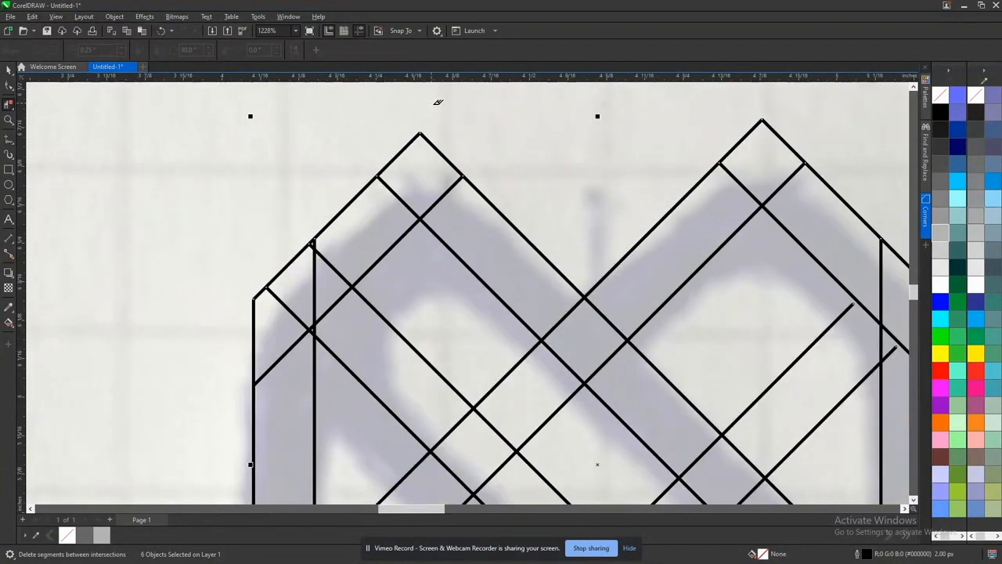
# - Delete the segments crossing the lower-left opening and the surrounding band, leaving clean inner and outer outlines there
pyautogui.scroll(2, 431, 108)
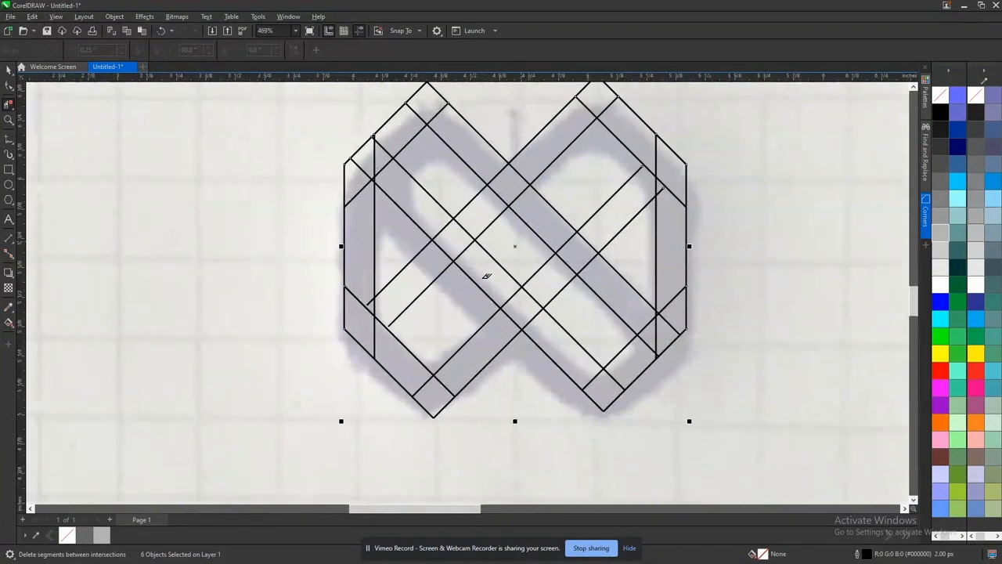
pyautogui.moveTo(398, 261); pyautogui.dragTo(426, 307)
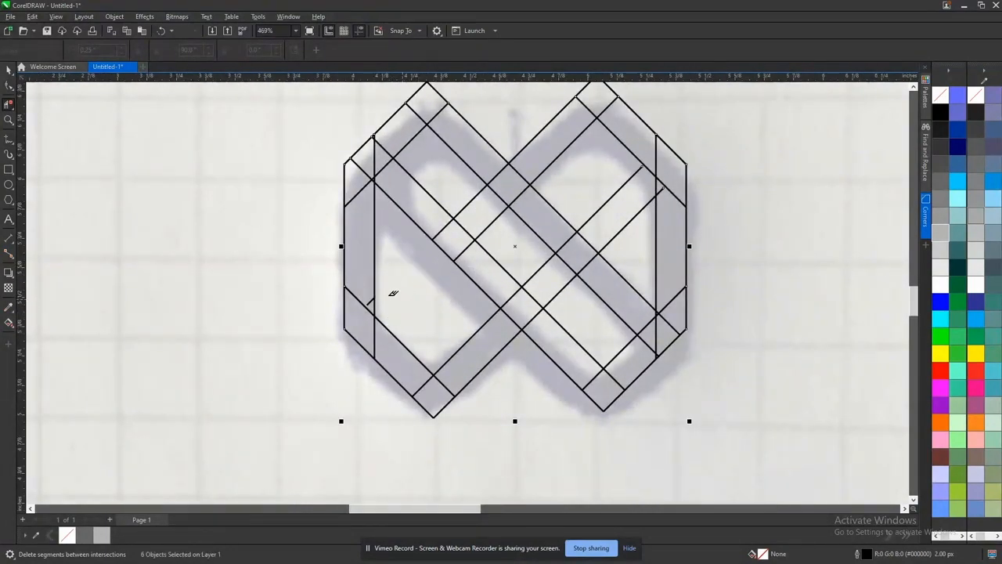
pyautogui.scroll(3, 432, 284)
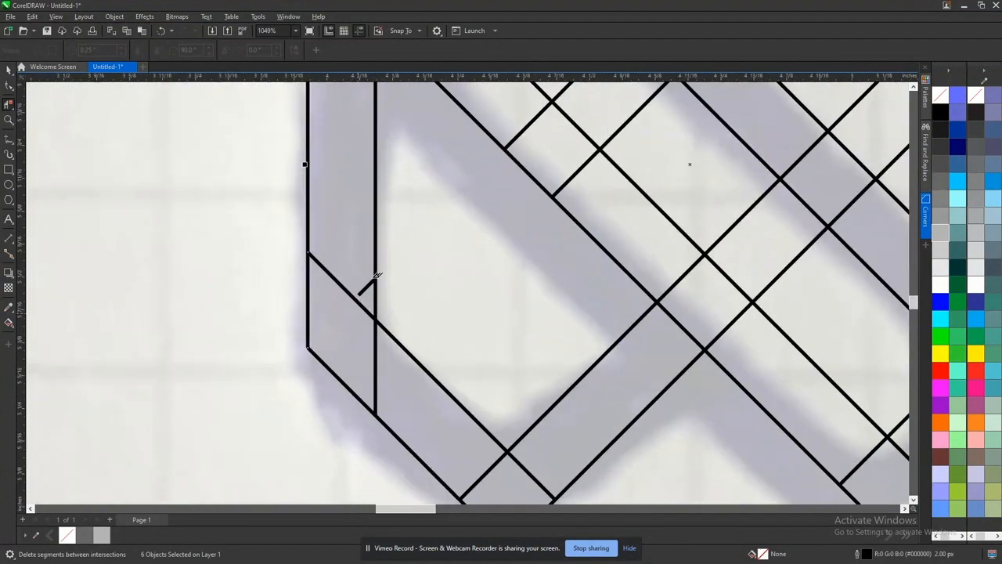
pyautogui.scroll(-4, 376, 274)
pyautogui.scroll(5, 399, 282)
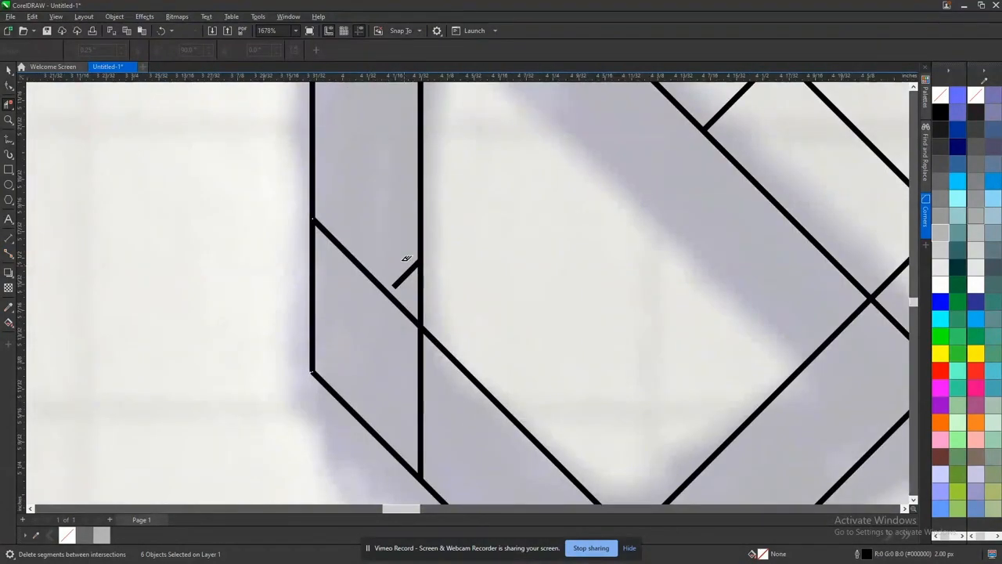
pyautogui.click(401, 303)
pyautogui.scroll(-3, 405, 300)
pyautogui.click(408, 345)
pyautogui.scroll(3, 492, 415)
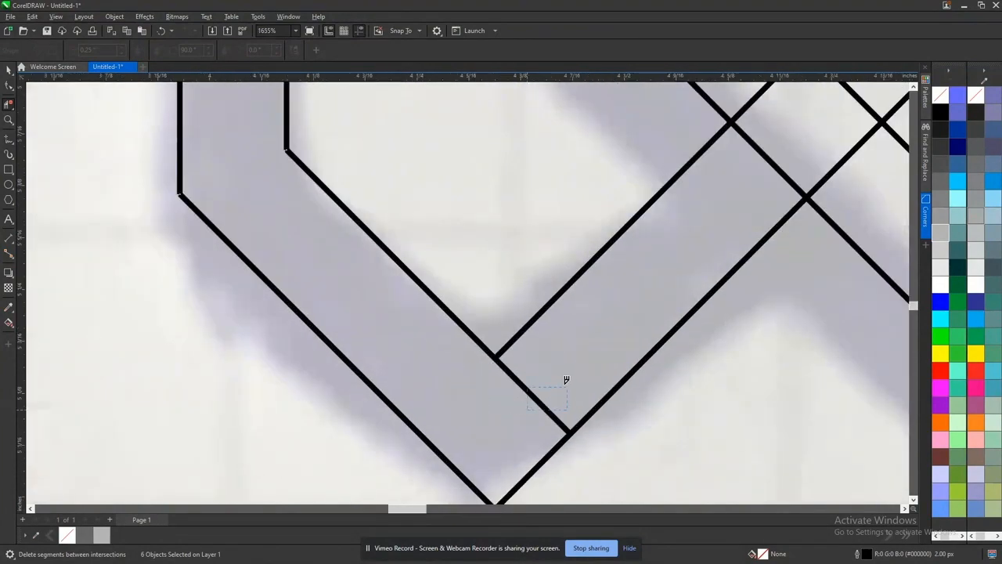
pyautogui.moveTo(567, 380); pyautogui.dragTo(567, 381)
pyautogui.scroll(-6, 567, 381)
pyautogui.scroll(3, 629, 340)
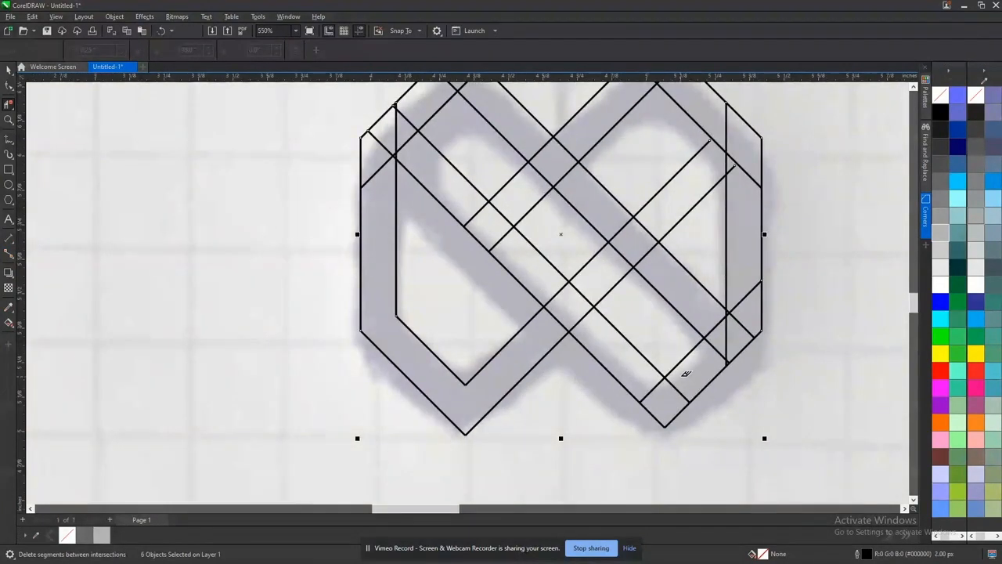
# - Delete the line segments crossing the band around the logo's lower-right corner
pyautogui.scroll(3, 686, 374)
pyautogui.click(673, 407)
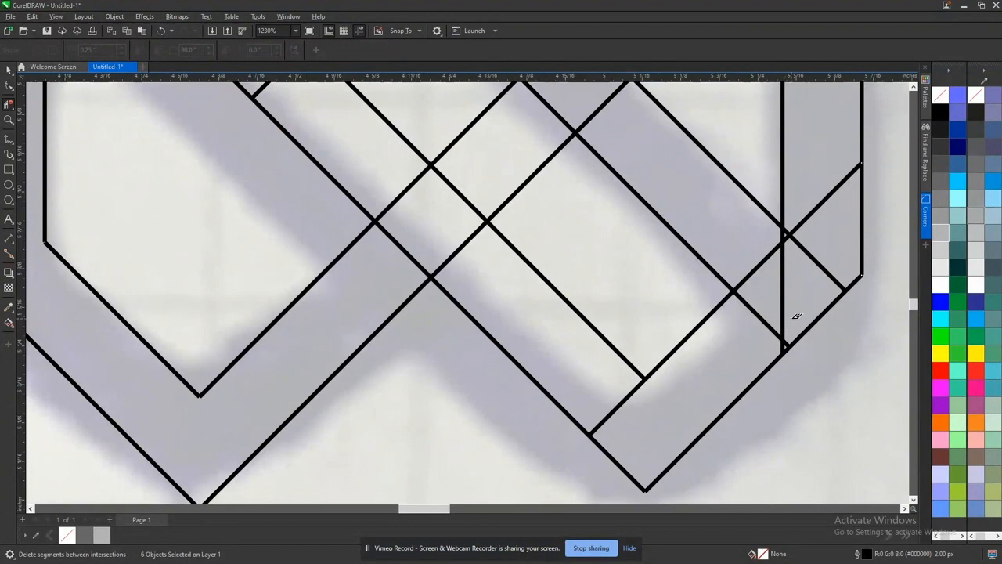
pyautogui.moveTo(796, 316); pyautogui.dragTo(769, 336)
pyautogui.click(790, 332)
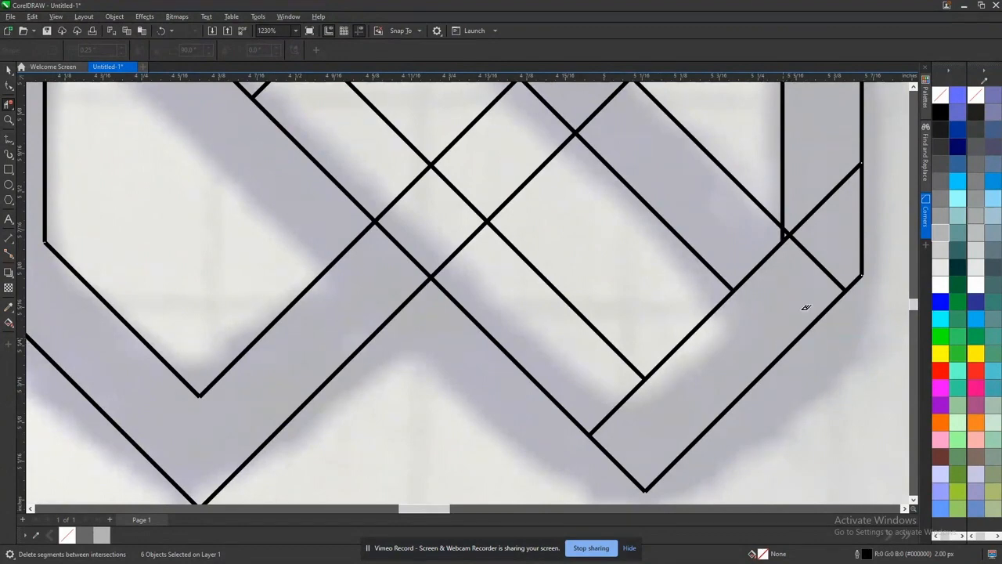
pyautogui.click(812, 274)
pyautogui.scroll(-3, 812, 274)
pyautogui.click(783, 260)
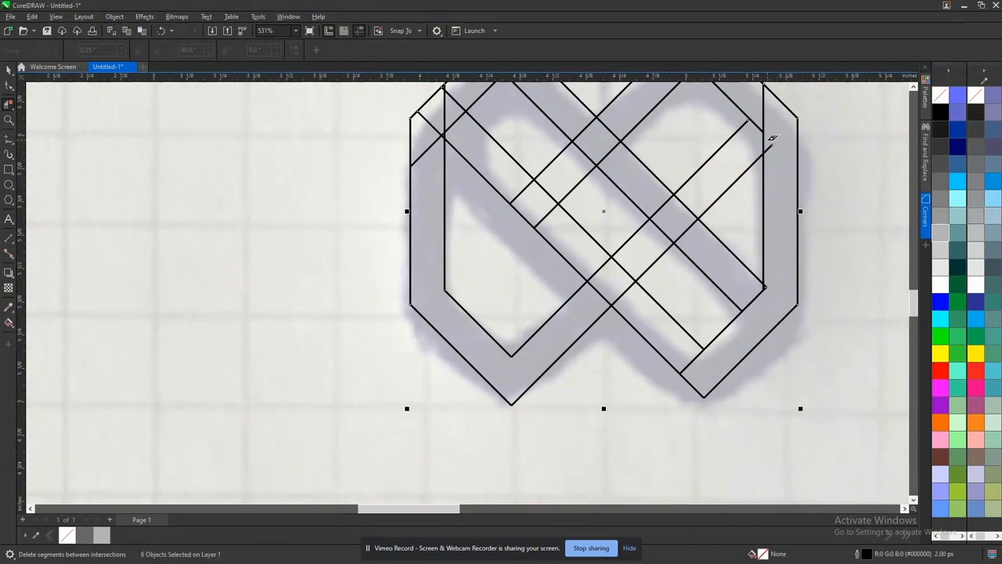
# - Delete the short diagonal's overhang inside the right vertical band and the stub at the band's lower inner corner
pyautogui.scroll(4, 771, 141)
pyautogui.click(785, 174)
pyautogui.scroll(-4, 778, 192)
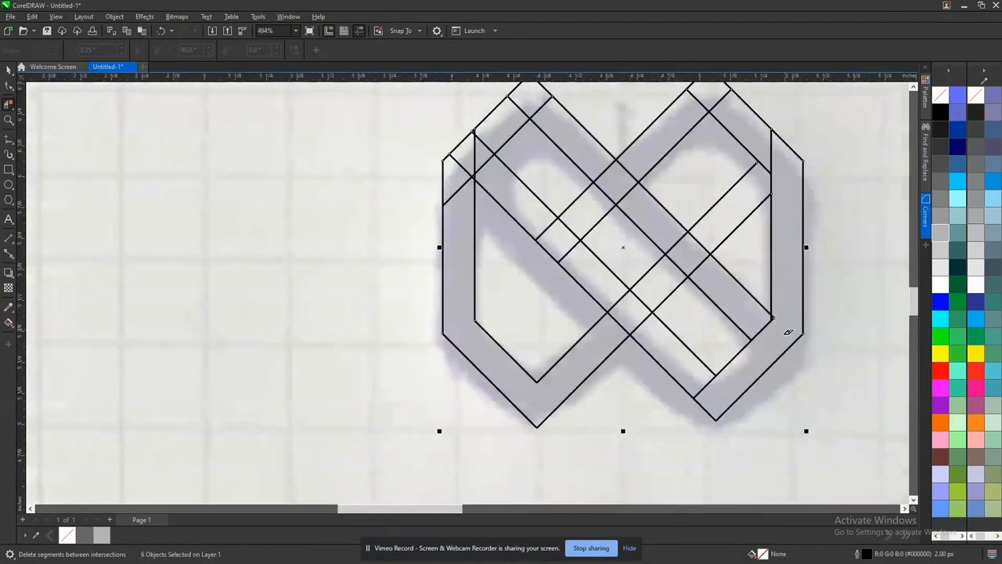
pyautogui.scroll(4, 780, 327)
pyautogui.scroll(5, 756, 235)
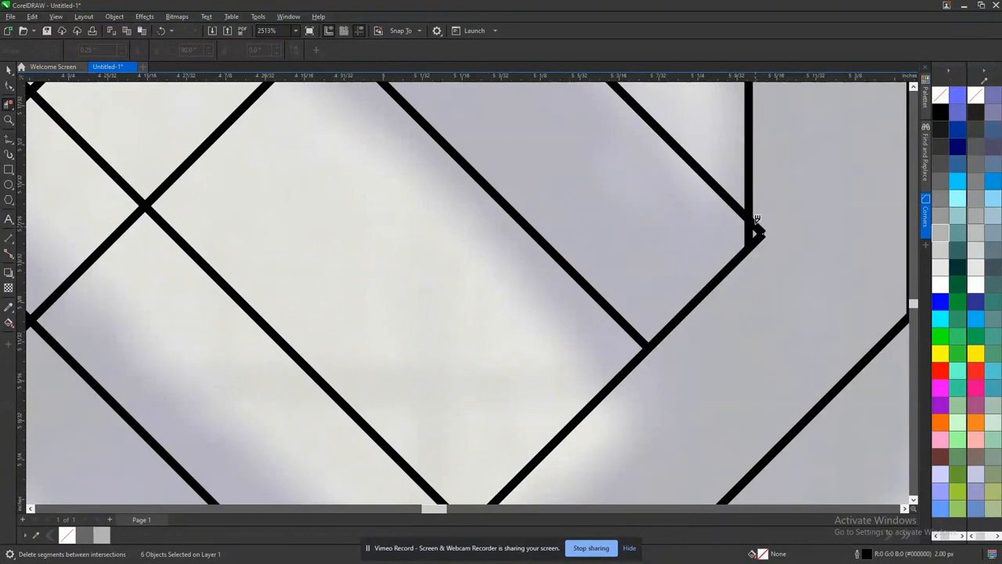
pyautogui.click(781, 246)
pyautogui.scroll(-2, 751, 245)
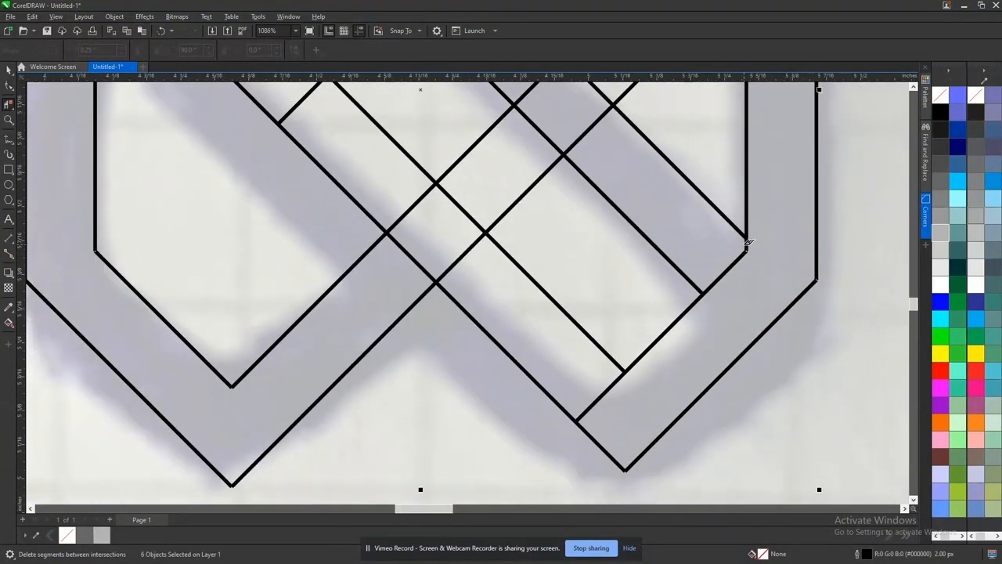
# - Delete the segments crossing the band around the central diagonal stripe's lower end and at the junction between the two lower tips
pyautogui.click(766, 268)
pyautogui.scroll(-2, 734, 287)
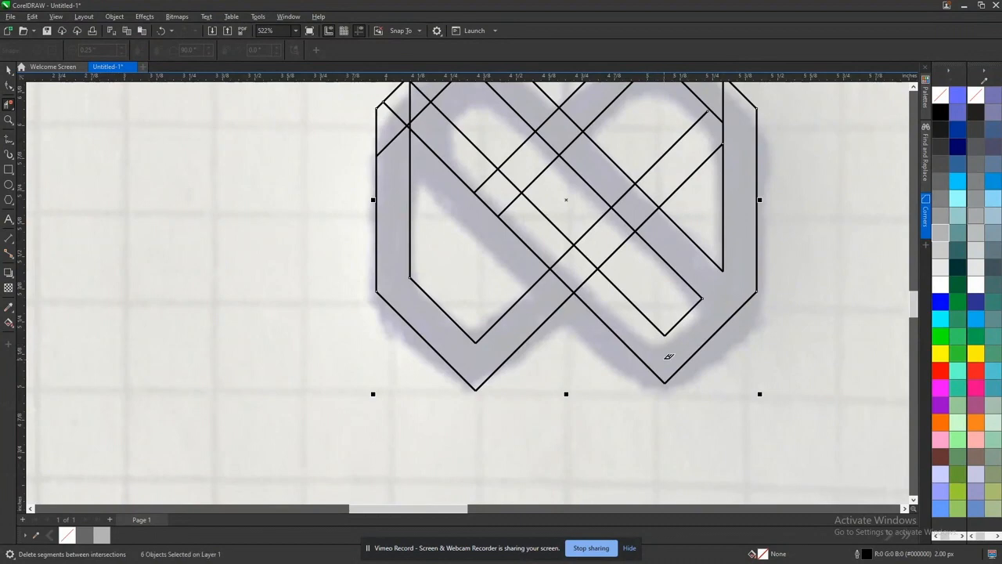
pyautogui.scroll(1, 600, 275)
pyautogui.click(592, 291)
pyautogui.click(553, 258)
pyautogui.click(557, 297)
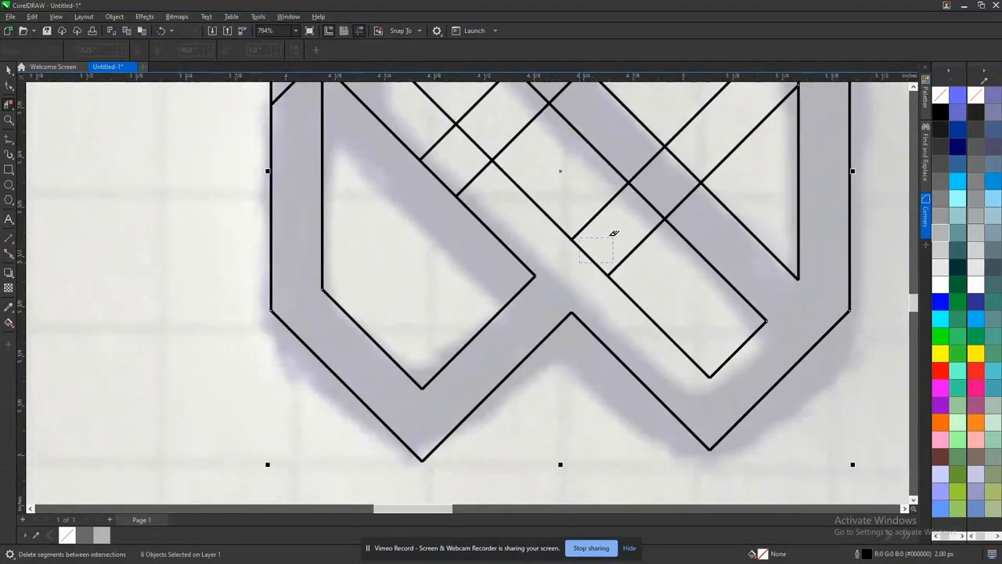
# - Try to delete the crossing segments inside the central diagonal stripe and in the band below it
pyautogui.scroll(-2, 614, 233)
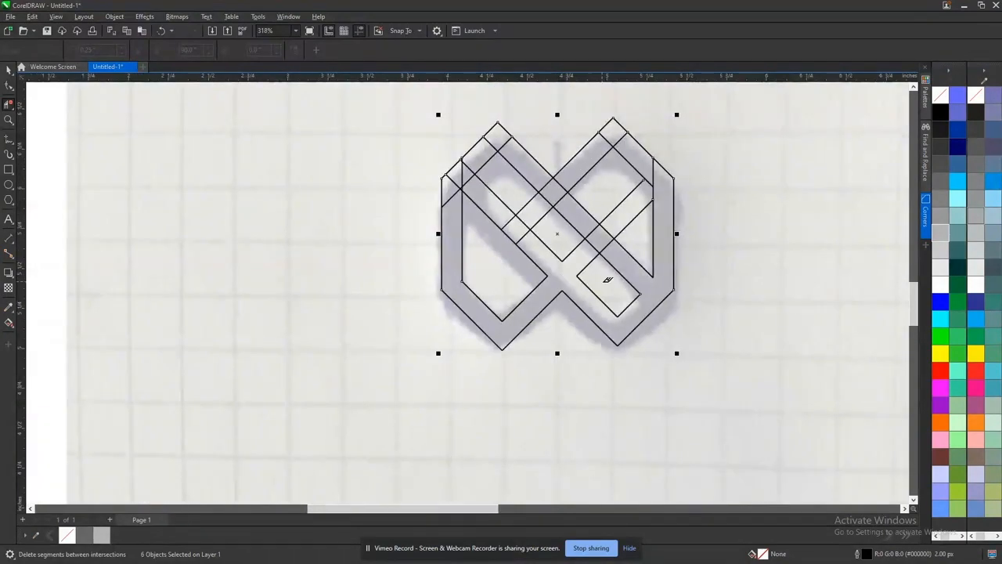
pyautogui.scroll(-4, 599, 290)
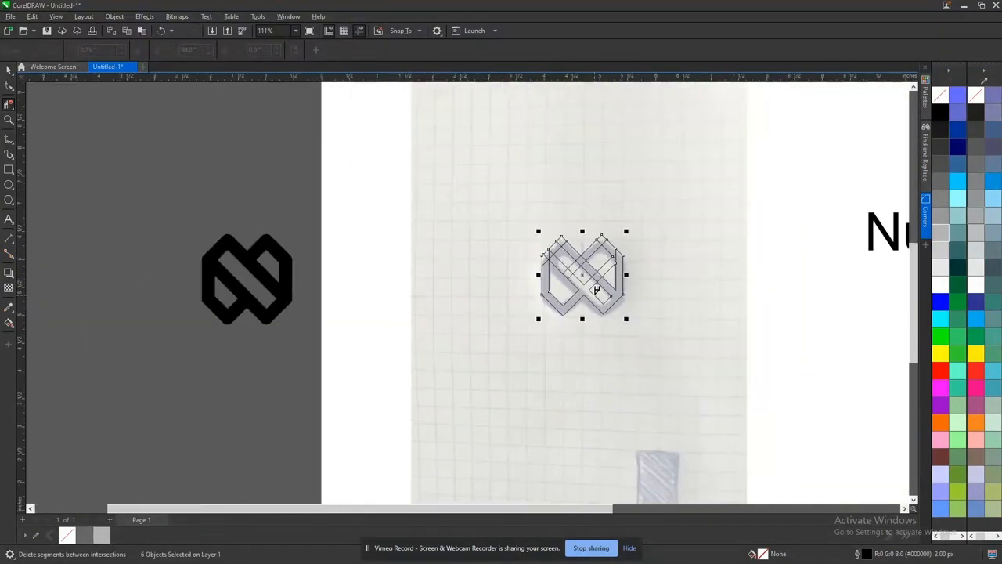
pyautogui.scroll(3, 600, 289)
pyautogui.scroll(-2, 600, 289)
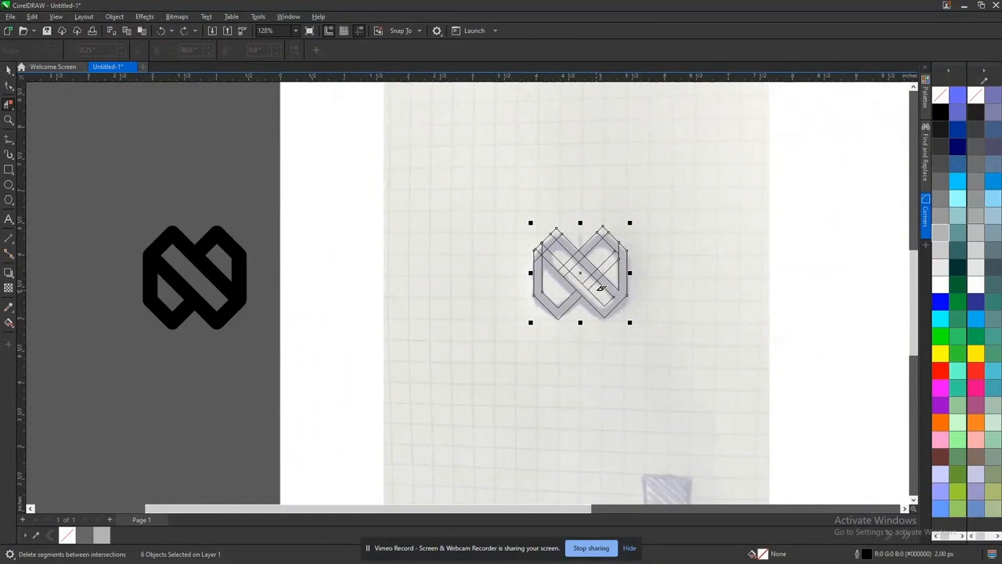
pyautogui.scroll(1, 600, 290)
pyautogui.scroll(-1, 600, 290)
pyautogui.scroll(5, 577, 288)
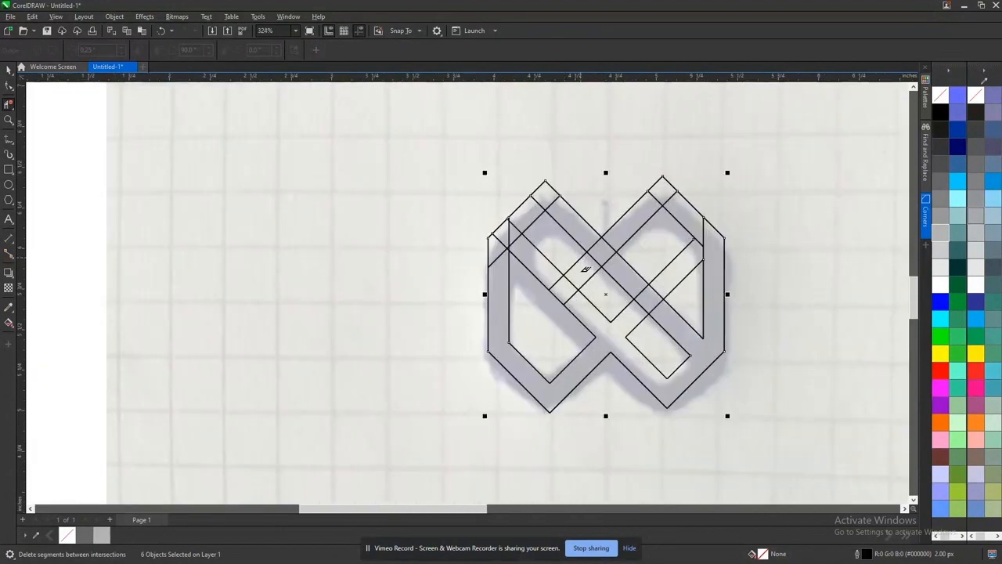
pyautogui.click(527, 295)
# - Undo the recent cuts around the central diagonal stripe, restoring its lower edge
pyautogui.hotkey('ctrl', 'z')
pyautogui.hotkey('ctrl', 'z')
pyautogui.hotkey('ctrl', 'z')
pyautogui.hotkey('ctrl', 'z')
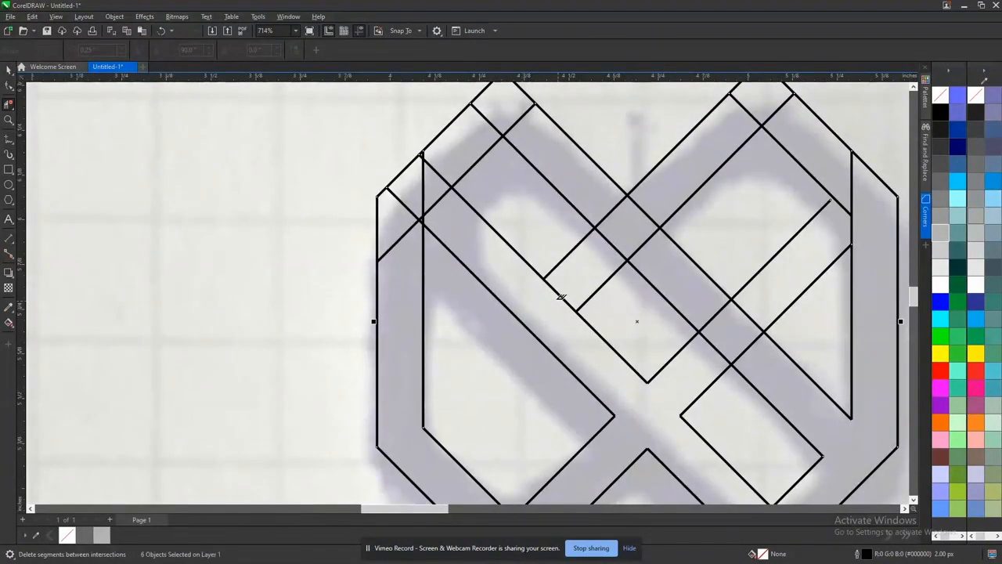
pyautogui.scroll(-2, 554, 292)
pyautogui.scroll(-4, 556, 294)
pyautogui.scroll(3, 513, 305)
pyautogui.hotkey('ctrl', 'z')
pyautogui.hotkey('ctrl', 'z')
pyautogui.hotkey('ctrl', 'z')
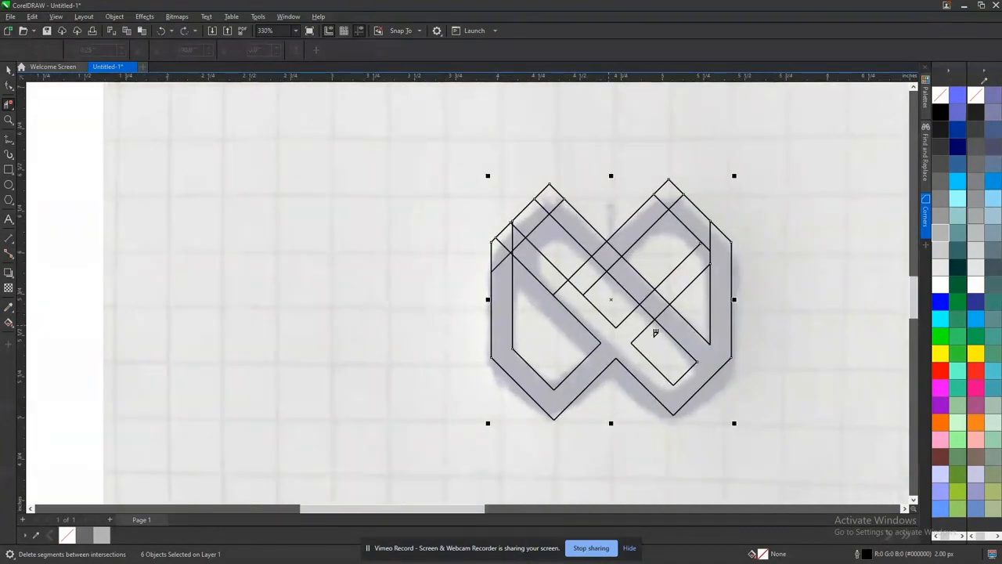
# - Delete the crossing segments inside the central diagonal stripe, in the band below it and inside the upper-right opening
pyautogui.scroll(3, 599, 320)
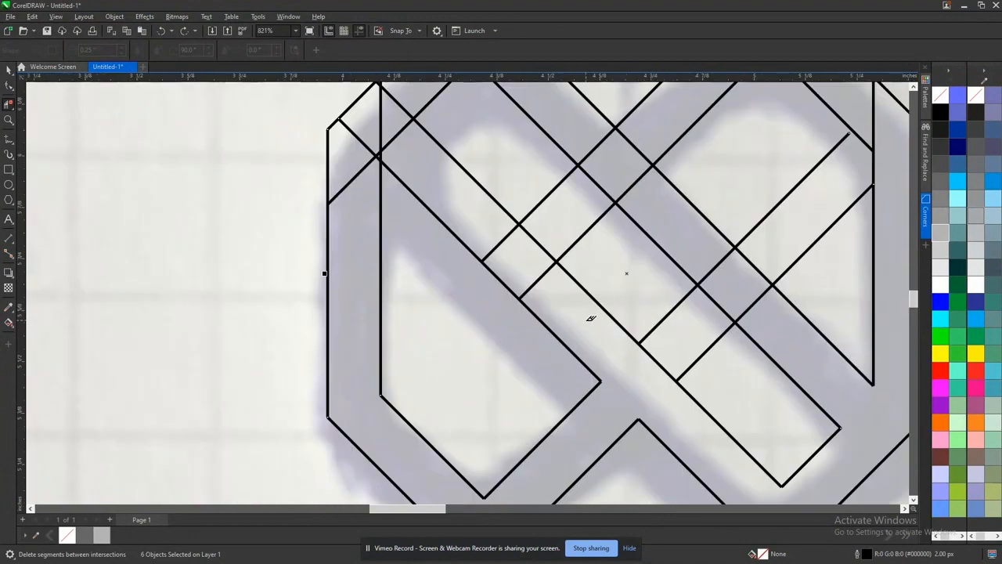
pyautogui.click(509, 247)
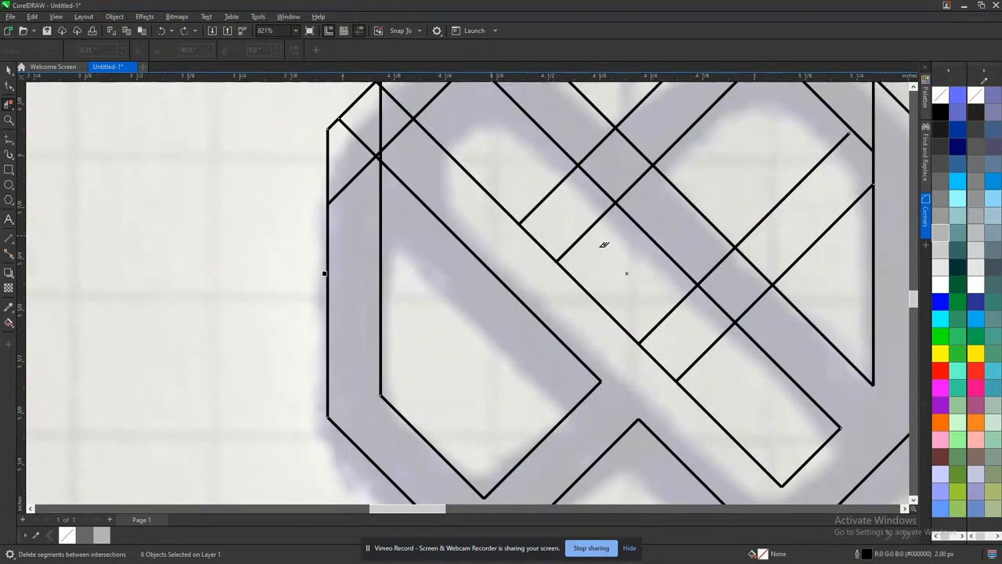
pyautogui.click(558, 191)
pyautogui.click(589, 229)
pyautogui.click(705, 354)
pyautogui.click(667, 312)
pyautogui.scroll(-2, 771, 288)
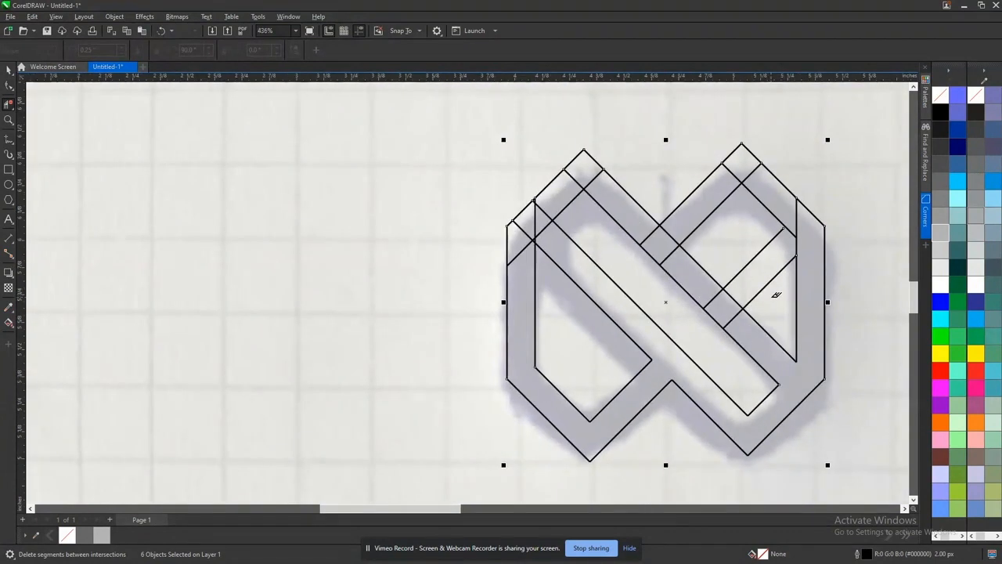
pyautogui.moveTo(774, 297); pyautogui.dragTo(743, 259)
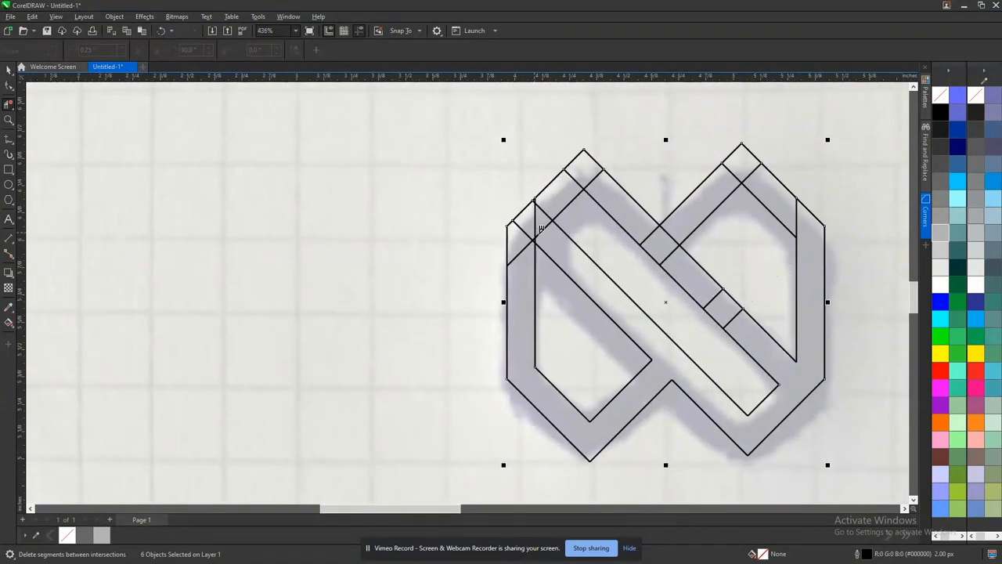
# - Delete the segments crossing the band at the logo's upper-left corner, around the left opening's apex and the stripe's upper end
pyautogui.scroll(5, 520, 230)
pyautogui.click(529, 231)
pyautogui.click(530, 271)
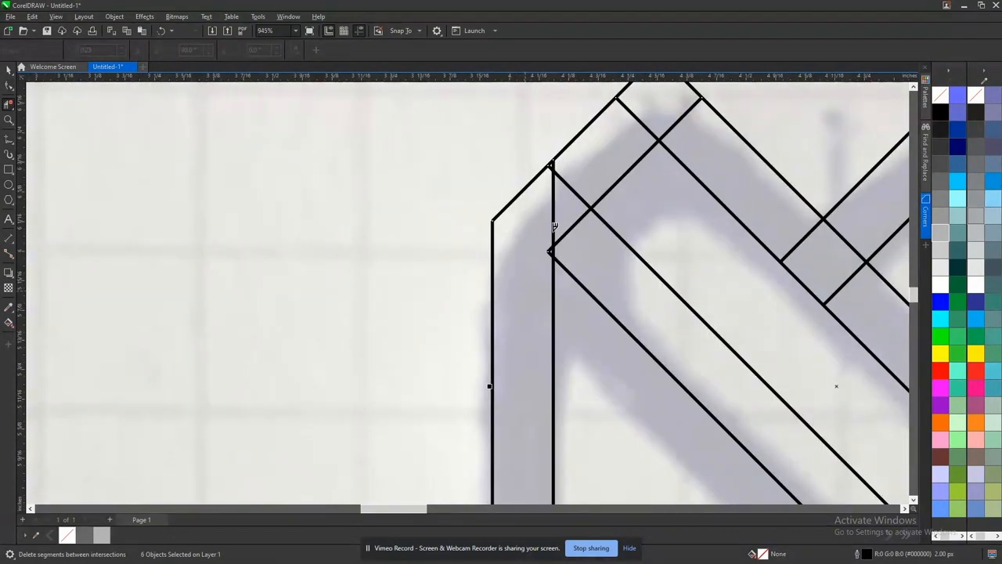
pyautogui.scroll(5, 554, 227)
pyautogui.click(555, 262)
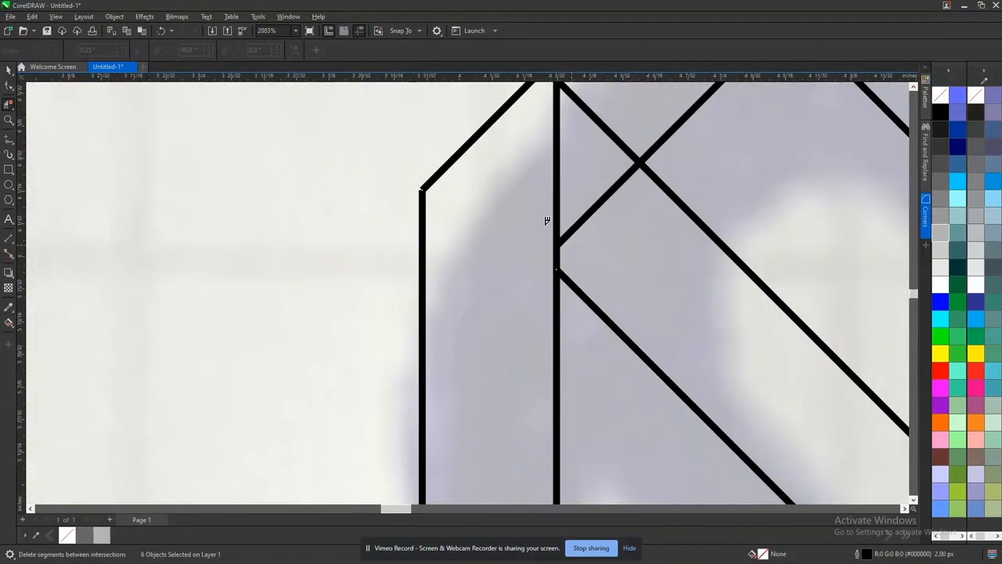
pyautogui.click(547, 220)
pyautogui.scroll(-4, 544, 222)
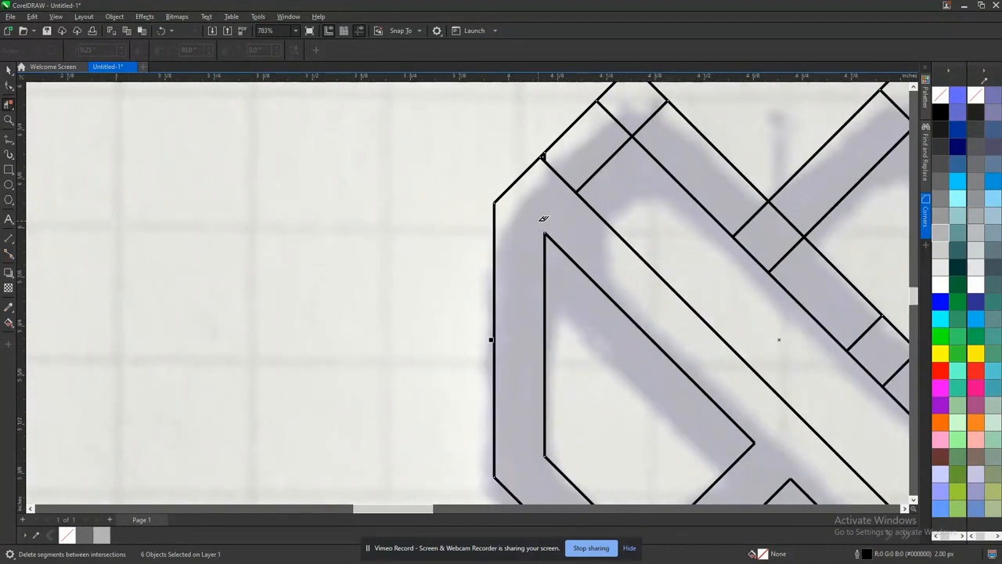
pyautogui.scroll(-6, 543, 219)
pyautogui.scroll(6, 532, 189)
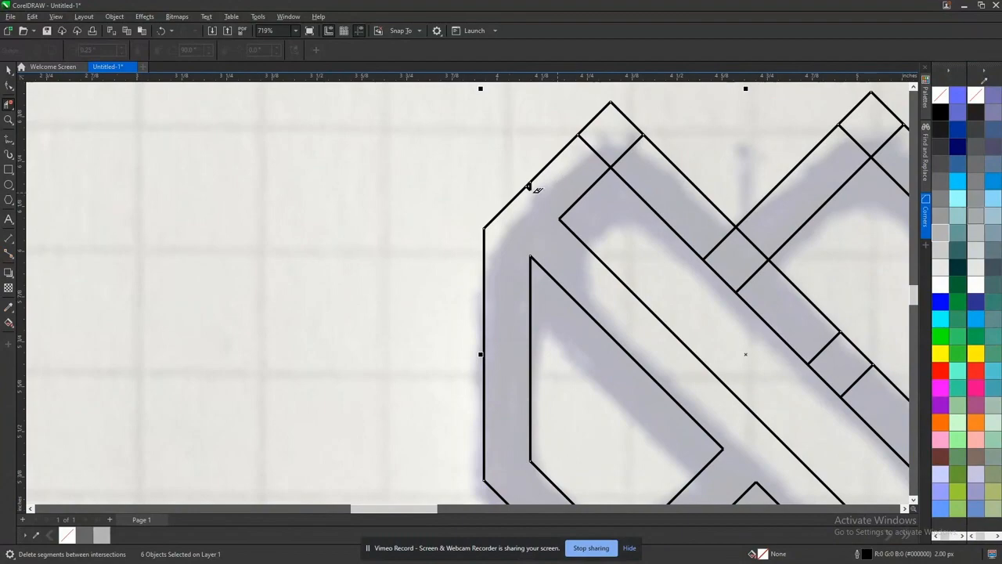
# - Delete the segments crossing the band at the upper-left tip, leaving clean inner and outer outlines
pyautogui.scroll(7, 529, 184)
pyautogui.scroll(-5, 552, 213)
pyautogui.scroll(-3, 557, 224)
pyautogui.scroll(5, 595, 162)
pyautogui.click(586, 228)
pyautogui.click(652, 219)
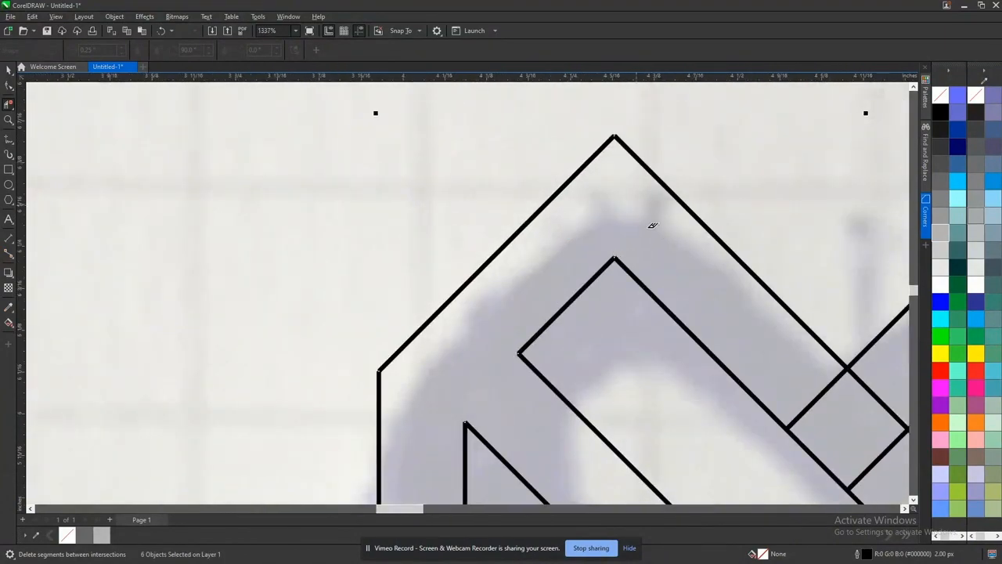
# - Delete the segments crossing the diagonal band below the upper notch and the two short crosspieces farther down it
pyautogui.scroll(-6, 661, 234)
pyautogui.scroll(4, 626, 211)
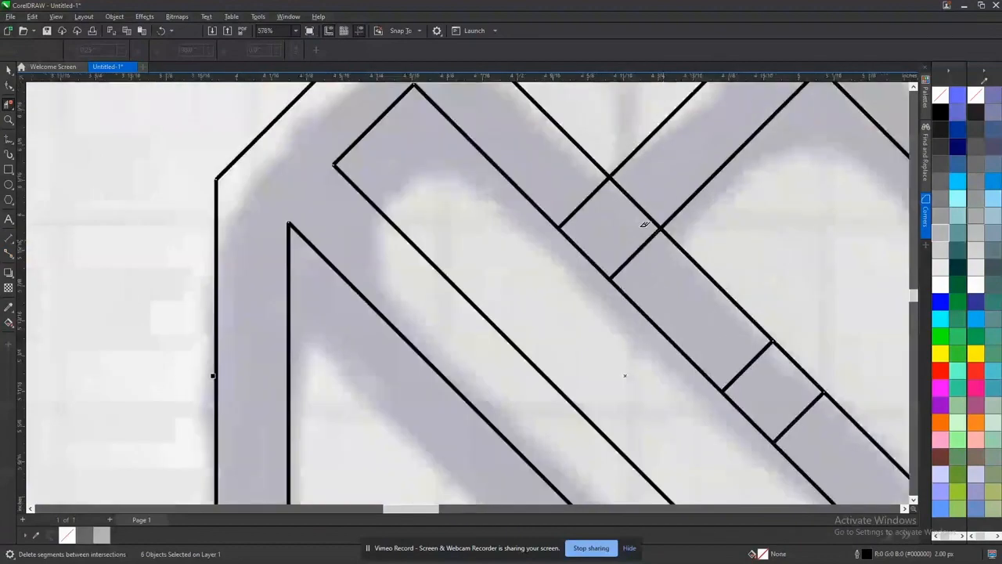
pyautogui.click(588, 196)
pyautogui.click(635, 250)
pyautogui.click(642, 208)
pyautogui.scroll(-3, 660, 230)
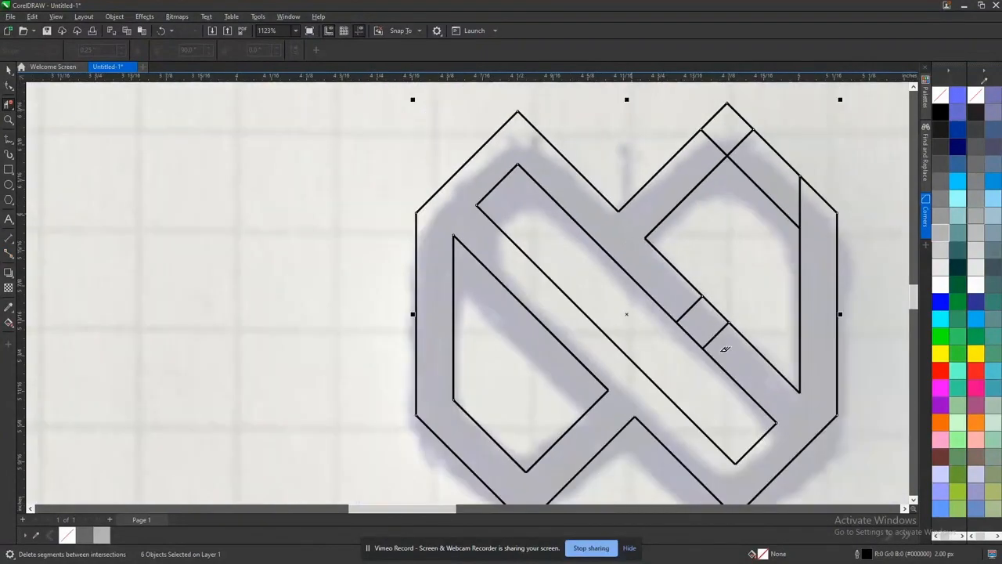
pyautogui.scroll(4, 715, 333)
pyautogui.click(720, 329)
pyautogui.click(647, 255)
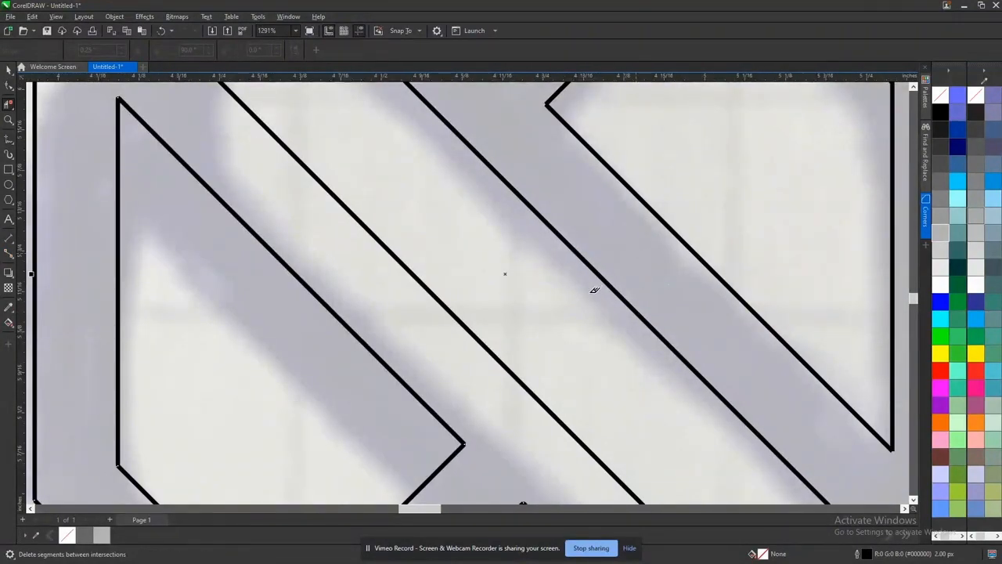
# - Delete the segments crossing the band at the upper-right tip to complete the clean logo outline
pyautogui.scroll(-4, 595, 288)
pyautogui.scroll(3, 642, 166)
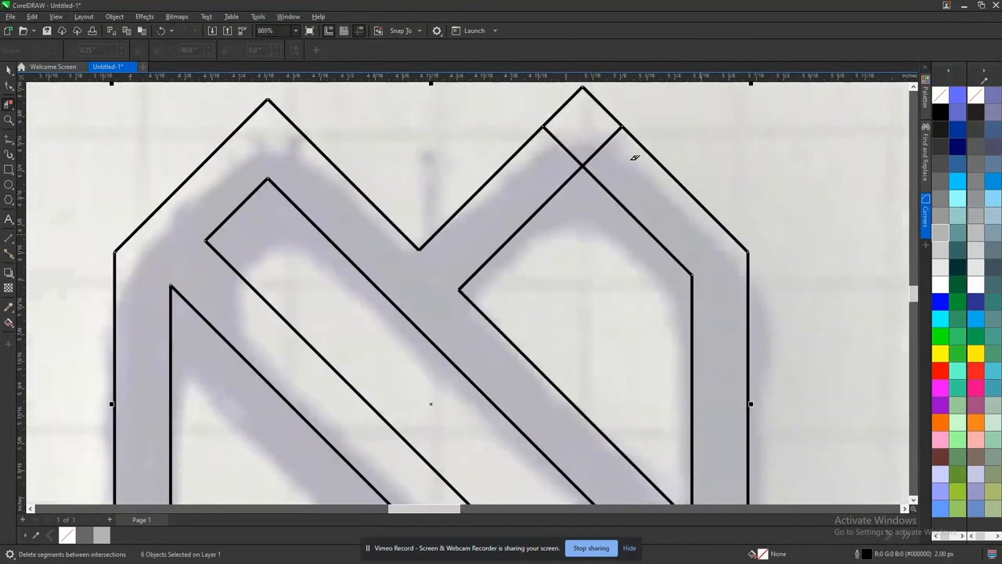
pyautogui.click(605, 144)
pyautogui.click(558, 141)
pyautogui.scroll(-4, 601, 157)
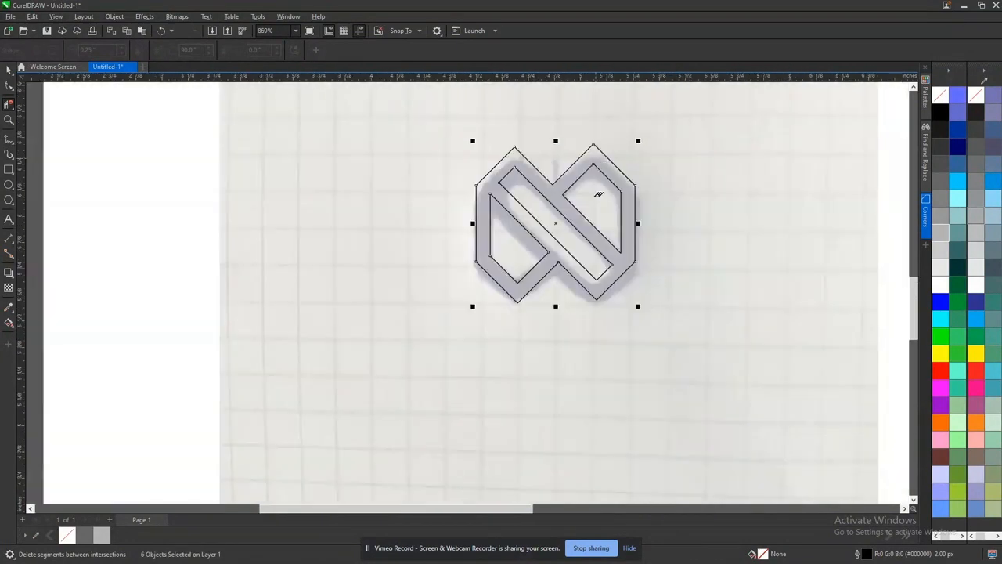
pyautogui.scroll(2, 579, 223)
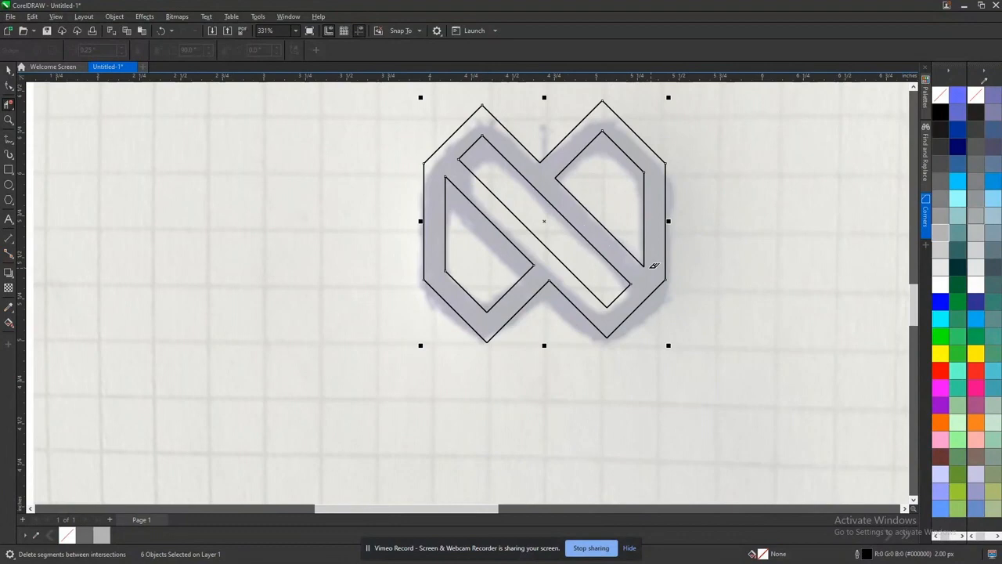
pyautogui.scroll(-2, 586, 230)
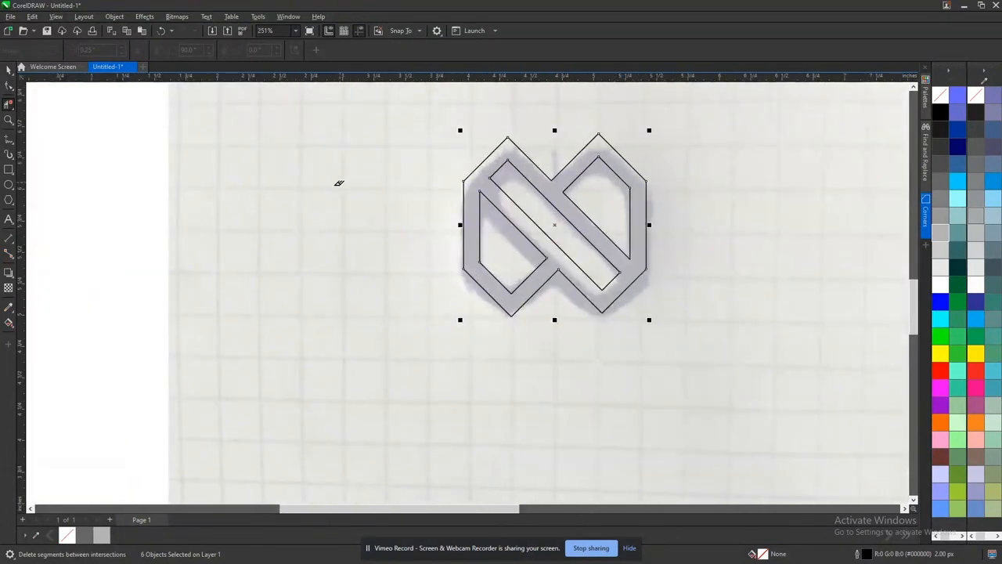
# - Activate Smart Fill and set its outline option to No Outline
pyautogui.click(14, 328)
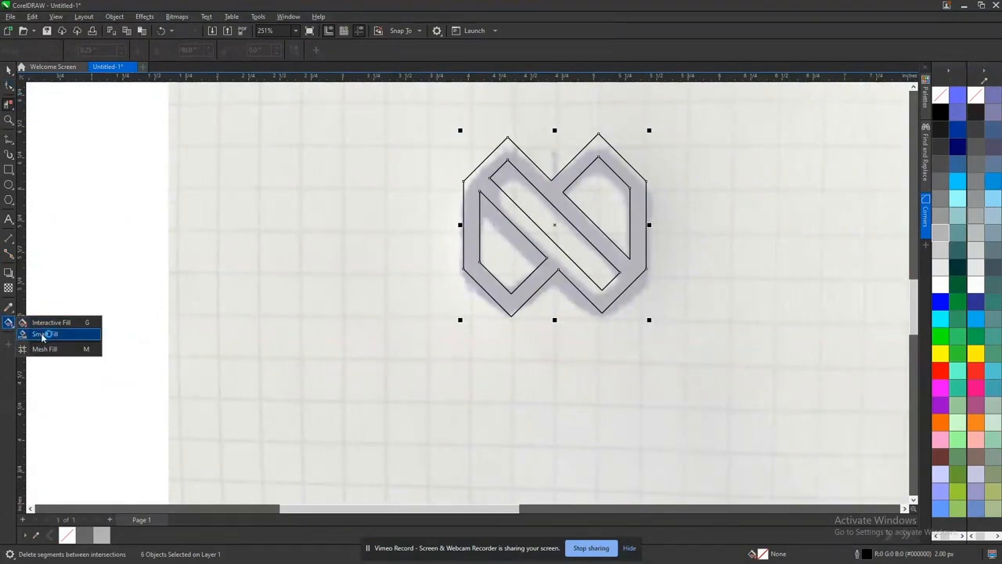
pyautogui.click(42, 335)
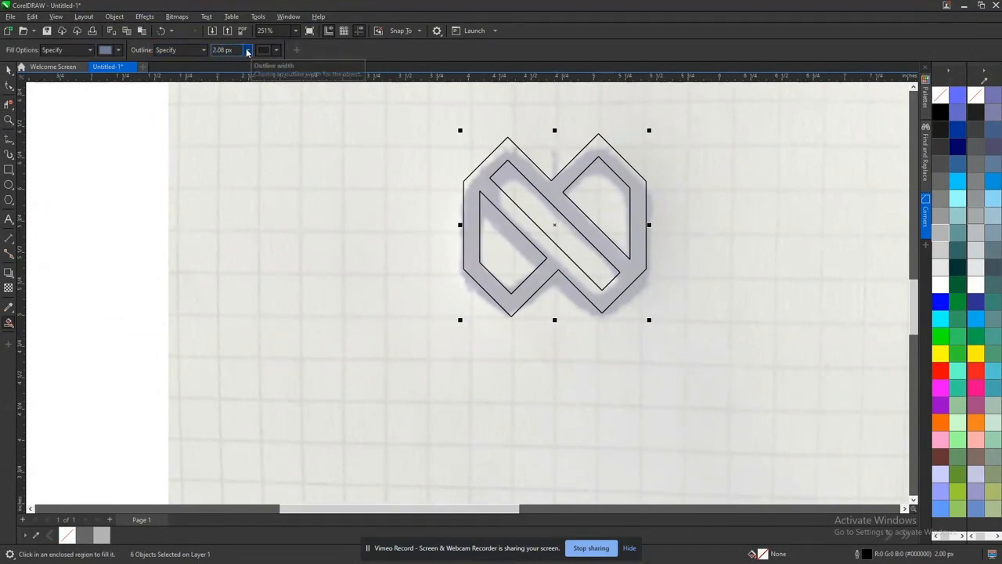
pyautogui.click(247, 51)
pyautogui.click(236, 66)
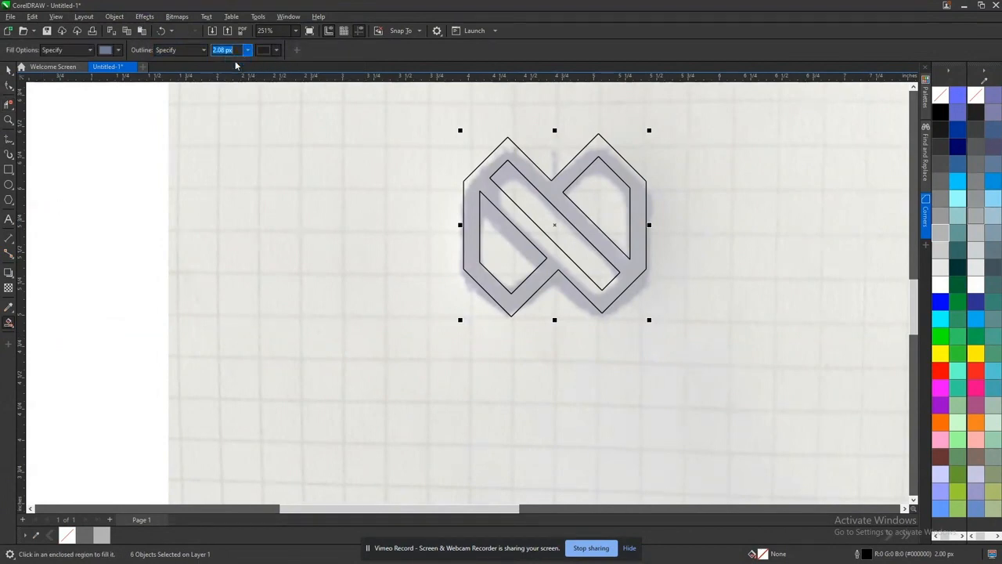
pyautogui.click(193, 52)
pyautogui.click(181, 76)
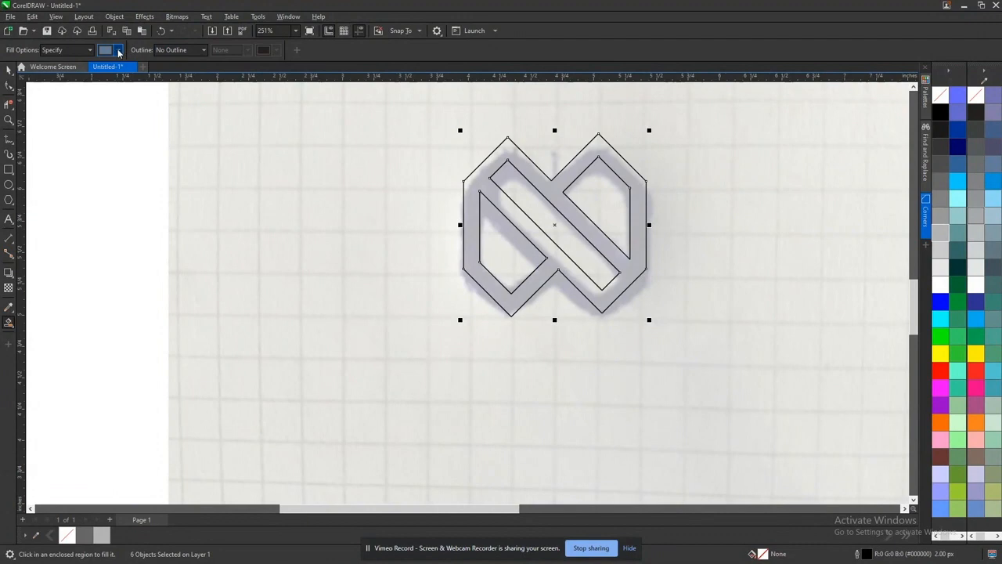
# - Set the Smart Fill color to dark gray (#4D4D4D) and fill the logo's band area
pyautogui.click(119, 52)
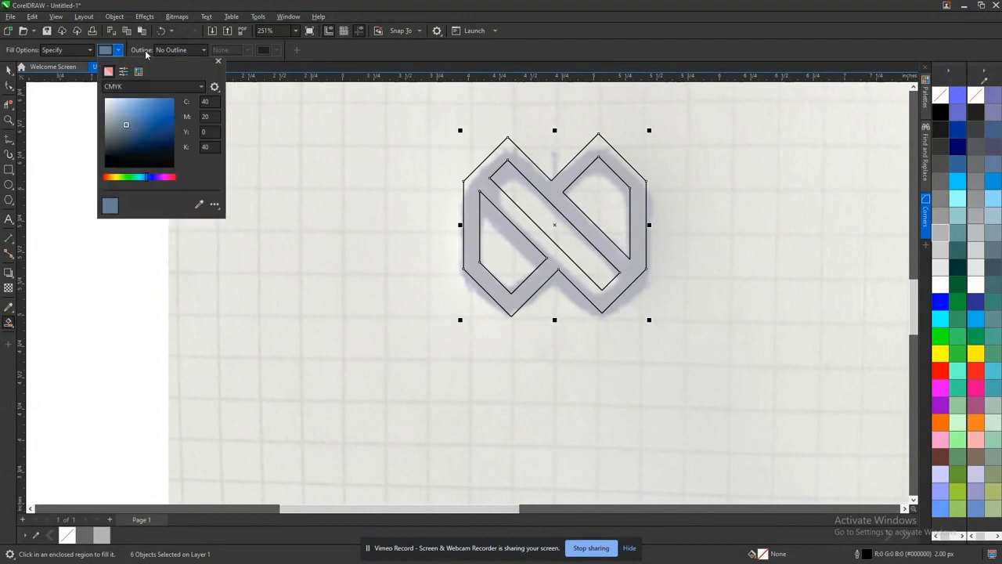
pyautogui.click(201, 206)
pyautogui.click(941, 164)
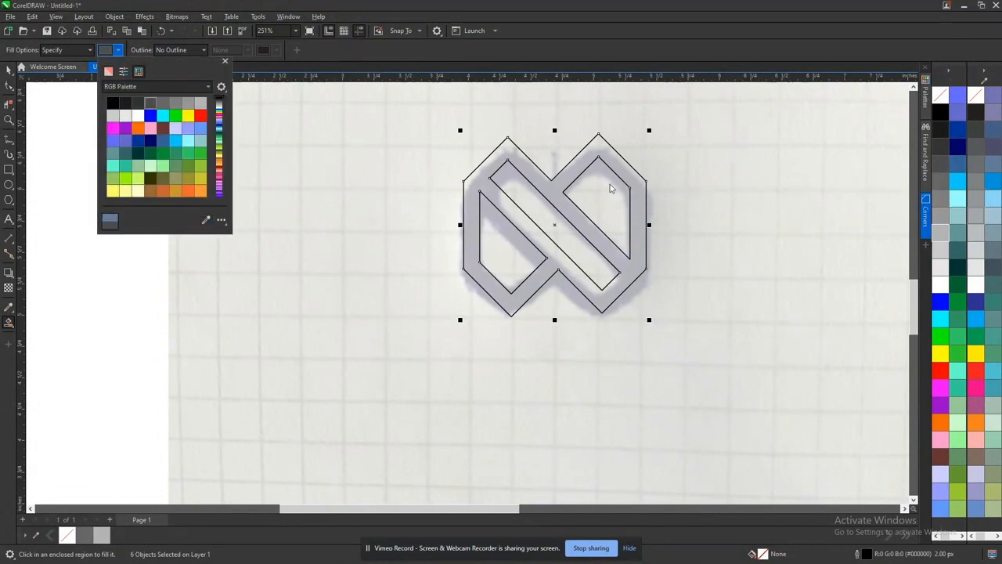
pyautogui.click(368, 54)
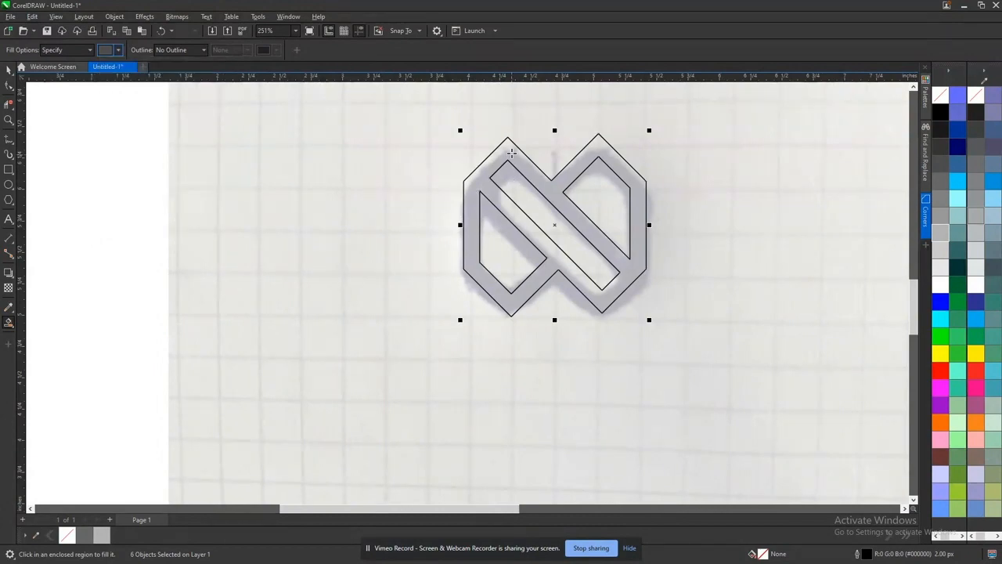
pyautogui.click(511, 153)
pyautogui.scroll(-3, 518, 248)
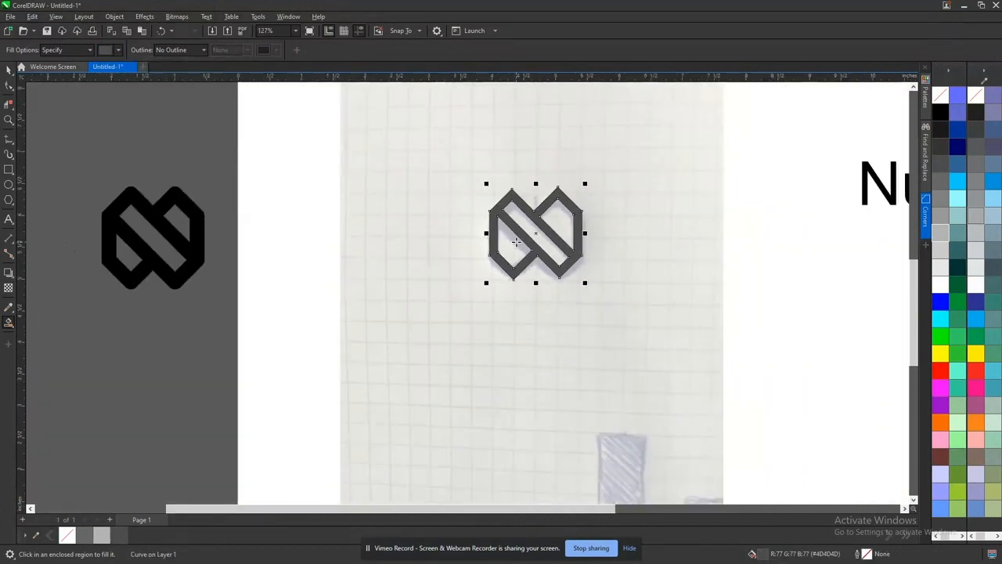
# - Move the filled logo shape off the page beside the earlier black version and fill it black
pyautogui.press('space')
pyautogui.moveTo(529, 248); pyautogui.dragTo(189, 247)
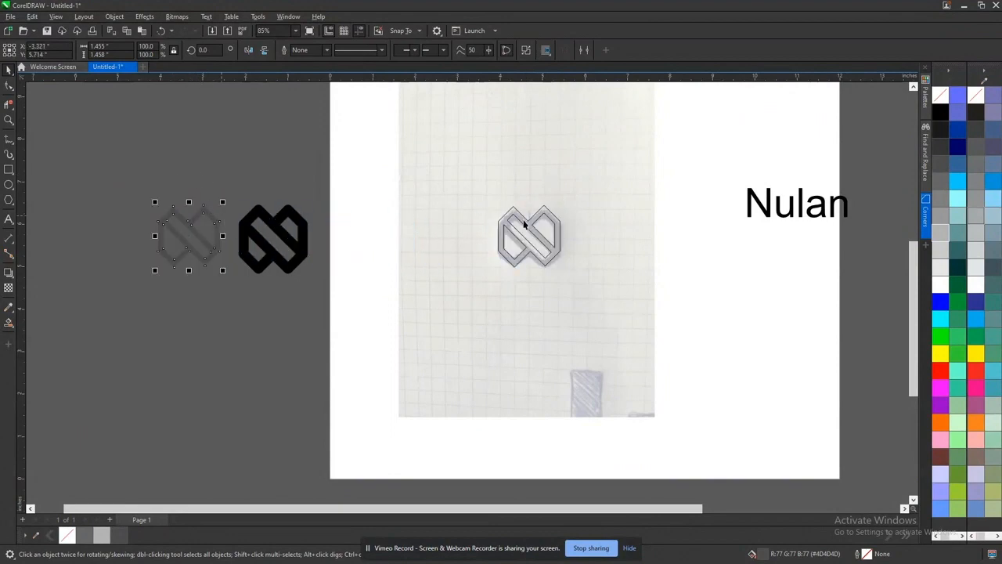
pyautogui.click(944, 114)
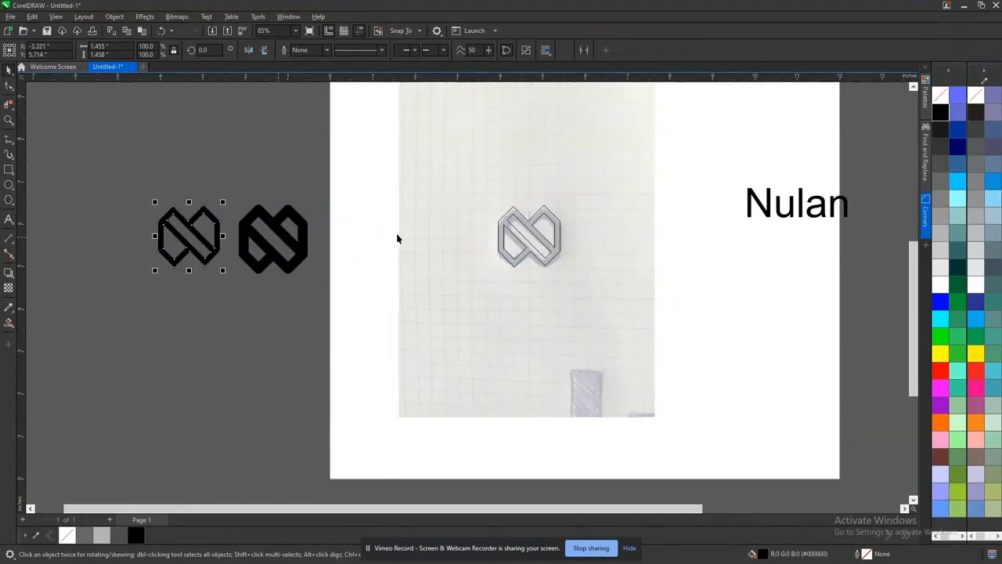
# - Undo the black fill and the move of the logo shape
pyautogui.hotkey('ctrl', 'z')
pyautogui.hotkey('ctrl', 'z')
pyautogui.scroll(3, 555, 207)
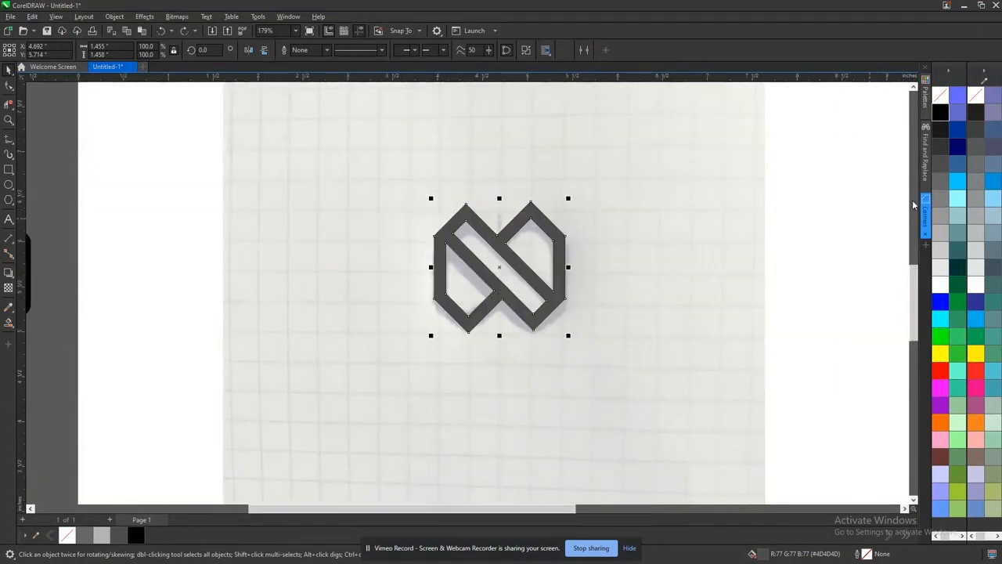
# - Restore the construction lines over the filled logo and move both together clear of the sketched logo, centred at X 8.573 in
pyautogui.hotkey('ctrl', 'z')
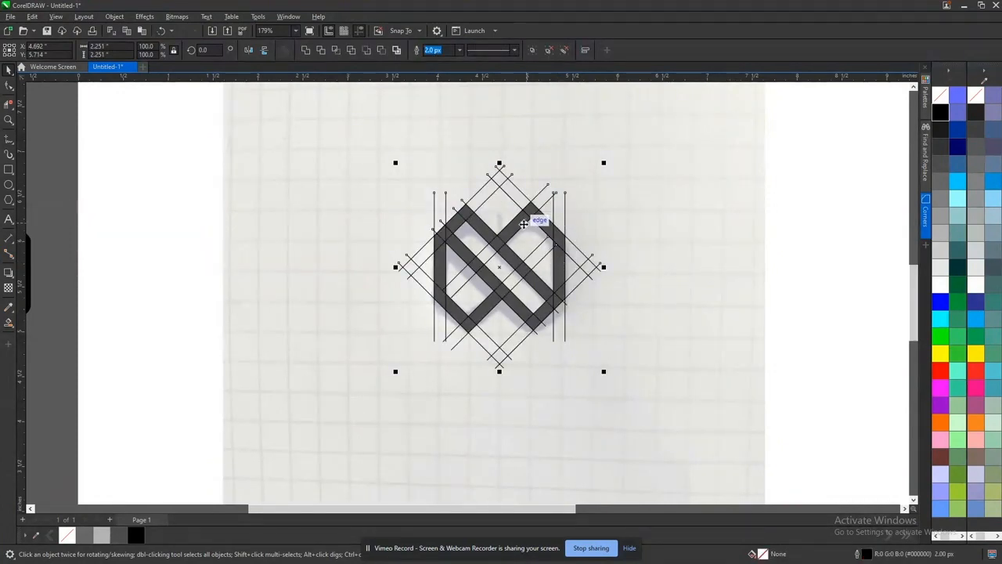
pyautogui.scroll(2, 528, 227)
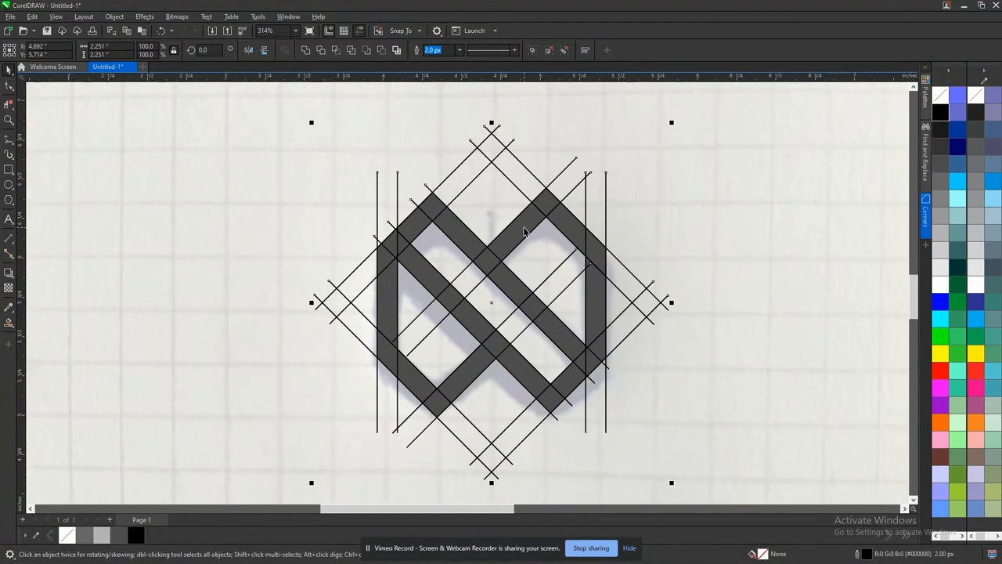
pyautogui.scroll(-3, 524, 231)
pyautogui.moveTo(770, 226); pyautogui.dragTo(803, 217)
pyautogui.scroll(4, 827, 217)
pyautogui.scroll(-4, 827, 217)
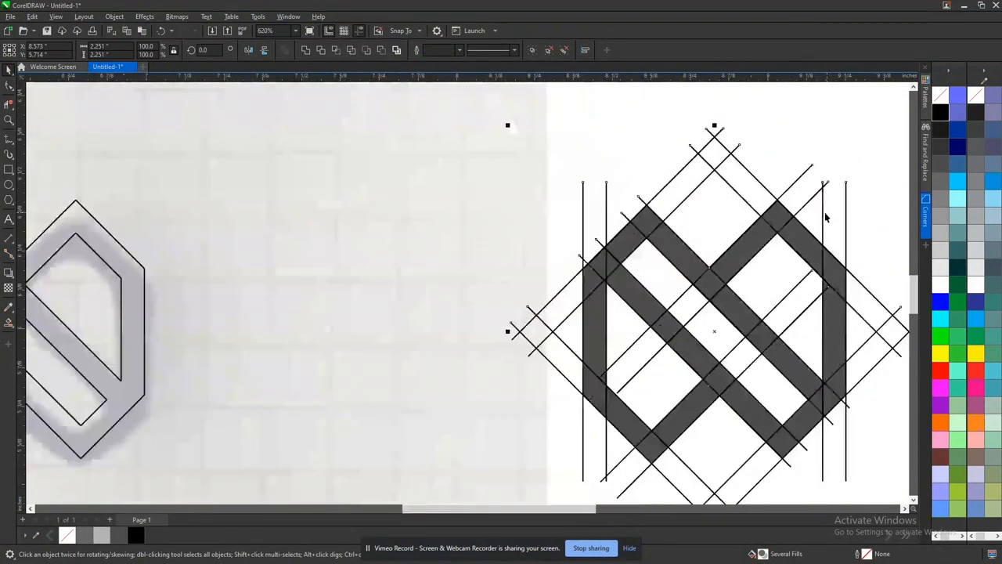
pyautogui.scroll(6, 841, 230)
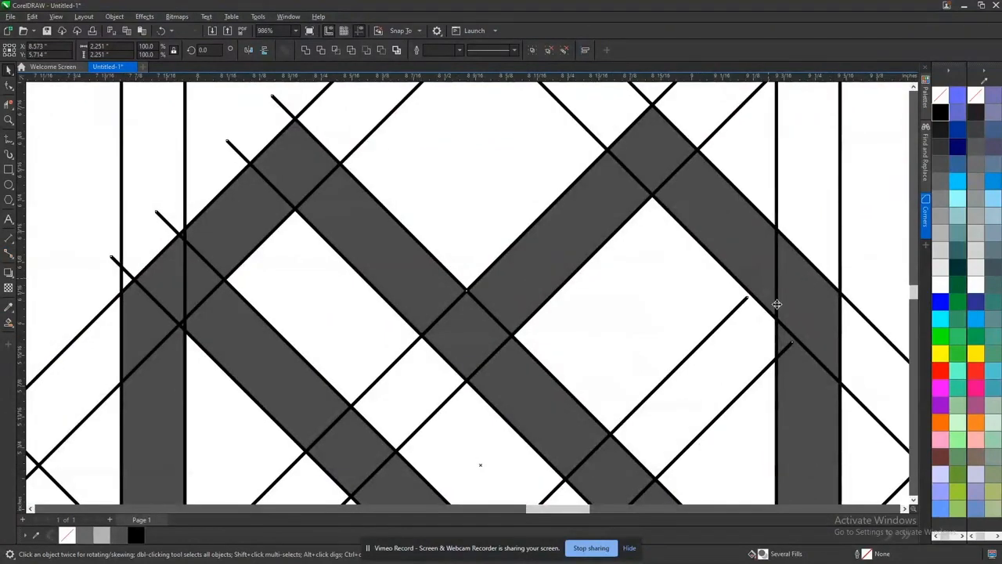
pyautogui.scroll(-6, 658, 211)
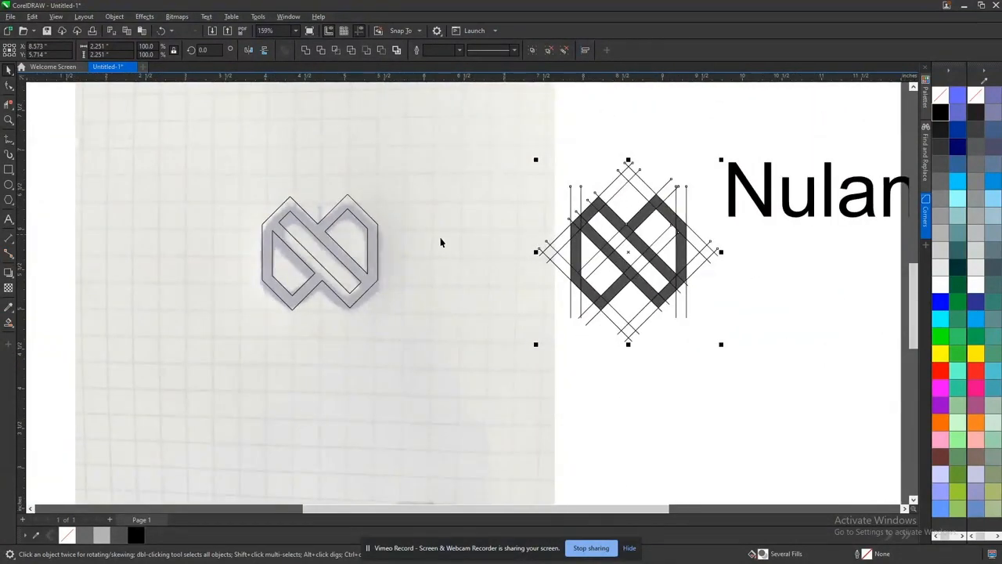
# - Delete the trimmed logo outline lying on the sketch and move the sketch photo off the page
pyautogui.scroll(-3, 459, 237)
pyautogui.moveTo(385, 176); pyautogui.dragTo(494, 299)
pyautogui.press('Delete')
pyautogui.moveTo(428, 291)
pyautogui.mouseDown()
pyautogui.moveTo(857, 284)
pyautogui.moveTo(908, 272)
pyautogui.mouseUp()
# - Move the filled logo with its construction lines back towards the middle of the page, centred at X 5.329 in
pyautogui.moveTo(555, 208); pyautogui.dragTo(633, 279)
pyautogui.moveTo(600, 249); pyautogui.dragTo(477, 249)
pyautogui.scroll(3, 517, 210)
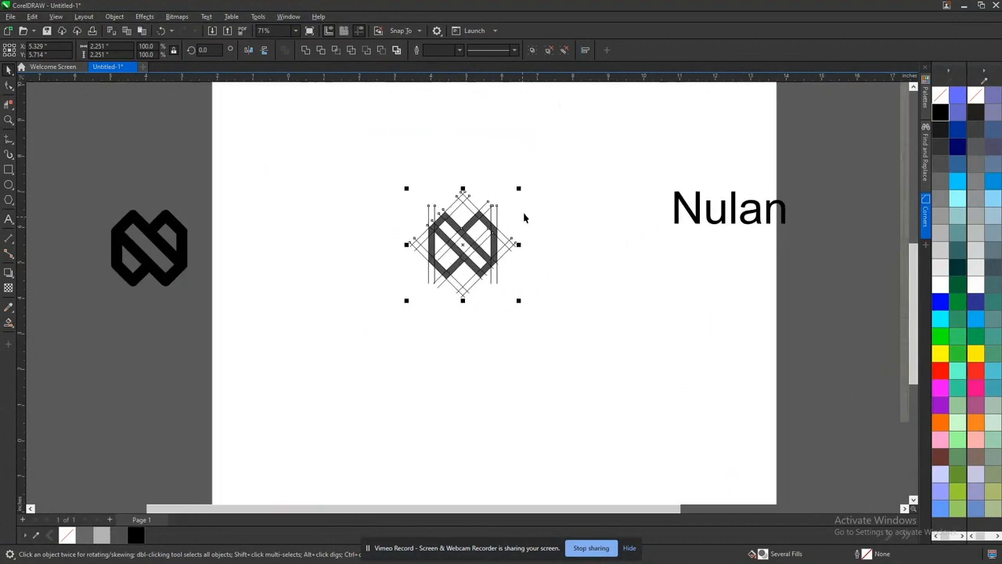
pyautogui.scroll(-3, 523, 217)
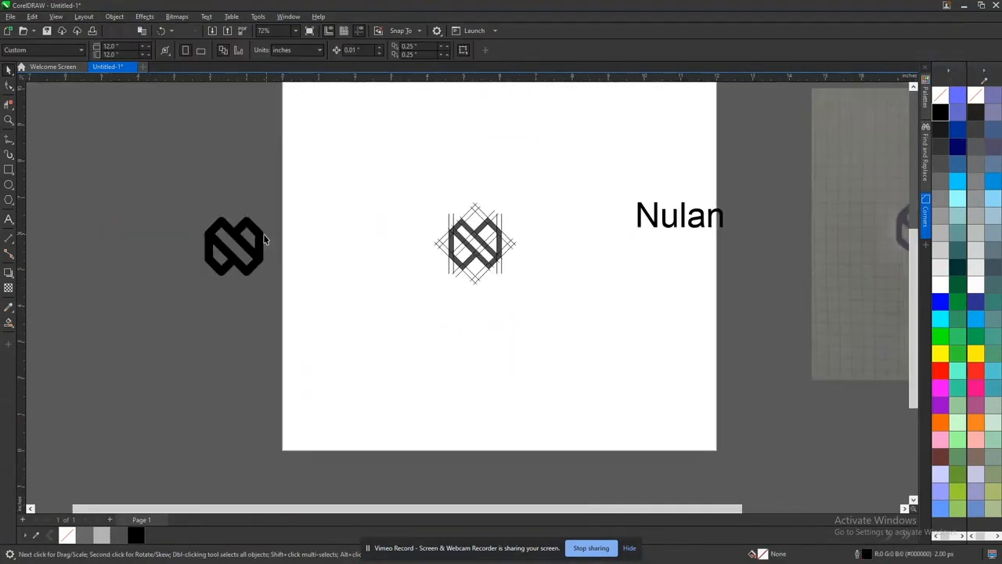
# - Move the black rounded logo onto the page and place the gray filled shape without construction lines beside it
pyautogui.moveTo(246, 248); pyautogui.dragTo(380, 244)
pyautogui.moveTo(417, 185); pyautogui.dragTo(574, 311)
pyautogui.moveTo(491, 249); pyautogui.dragTo(270, 252)
pyautogui.click(567, 174)
pyautogui.scroll(3, 548, 247)
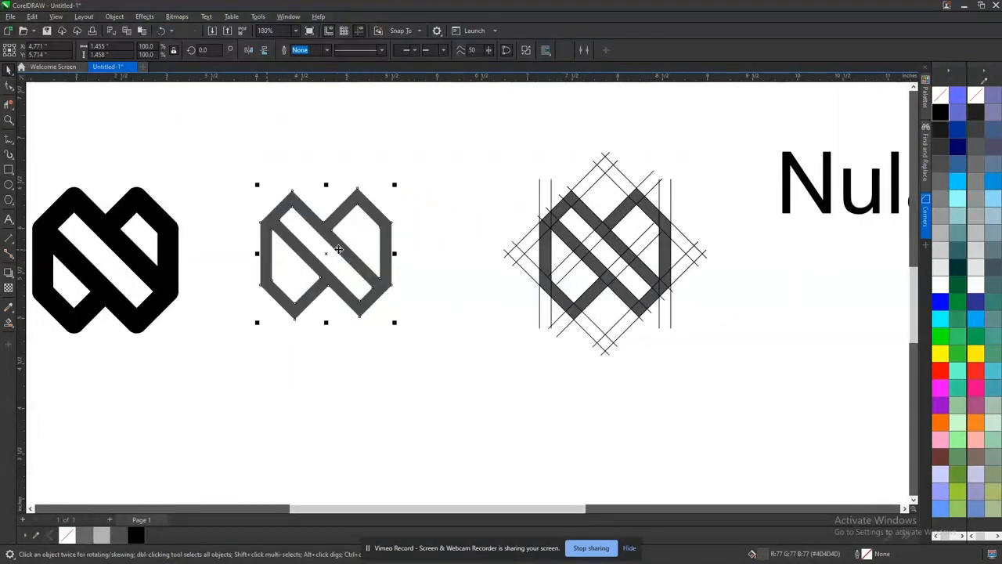
# - Fill the gray sharp-cornered logo black and give it a black outline
pyautogui.scroll(-1, 353, 224)
pyautogui.press('z')
pyautogui.moveTo(123, 167); pyautogui.dragTo(416, 330)
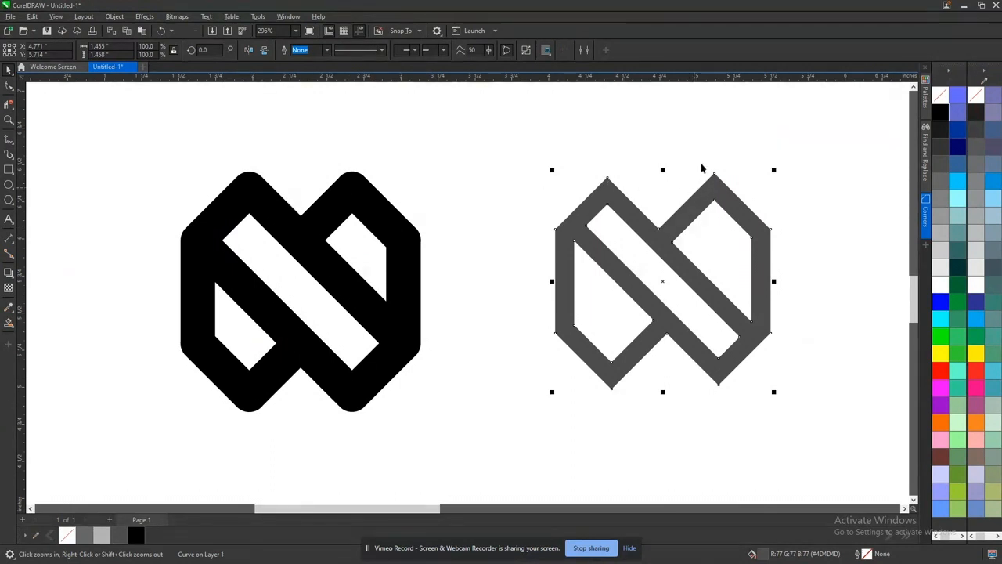
pyautogui.click(712, 136)
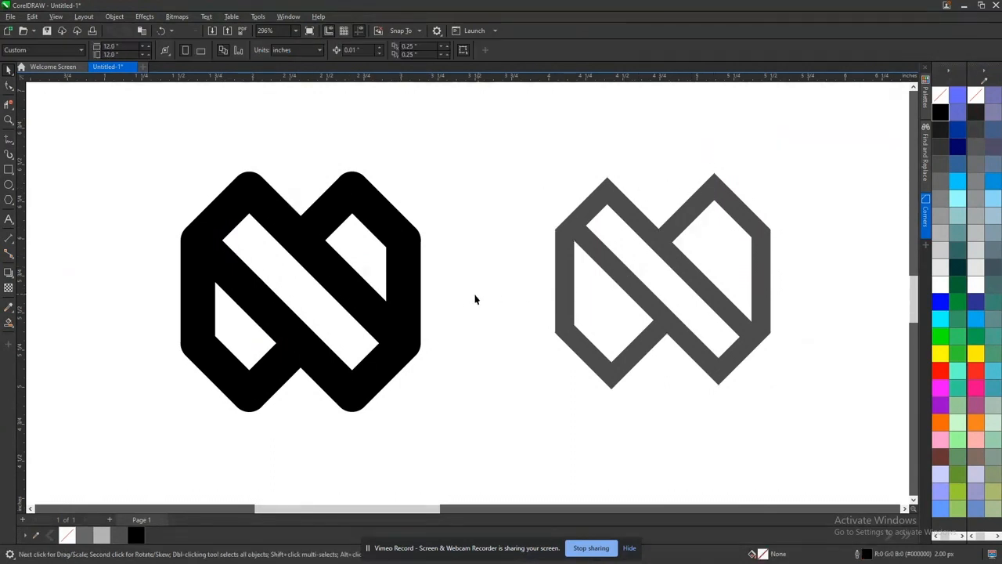
pyautogui.click(648, 243)
pyautogui.click(319, 52)
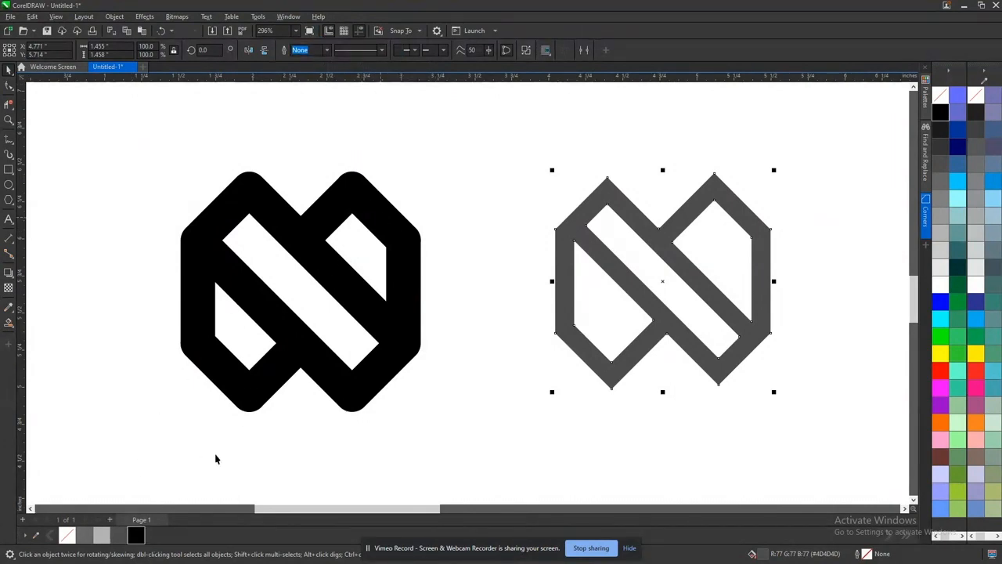
pyautogui.click(137, 536)
pyautogui.rightClick(941, 112)
# - Try outline widths of 8 px and 32 px on the sharp-cornered logo
pyautogui.click(327, 50)
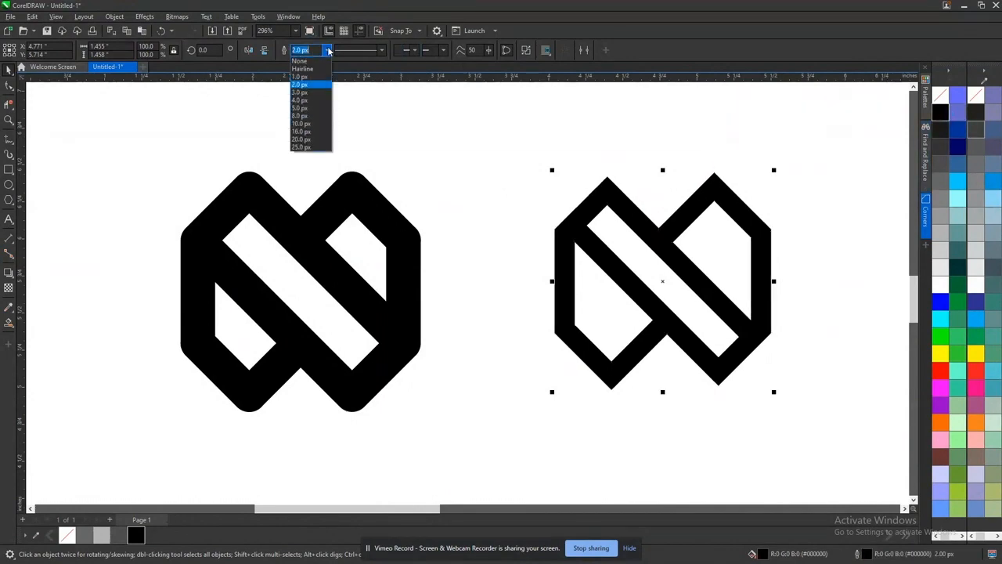
pyautogui.click(317, 116)
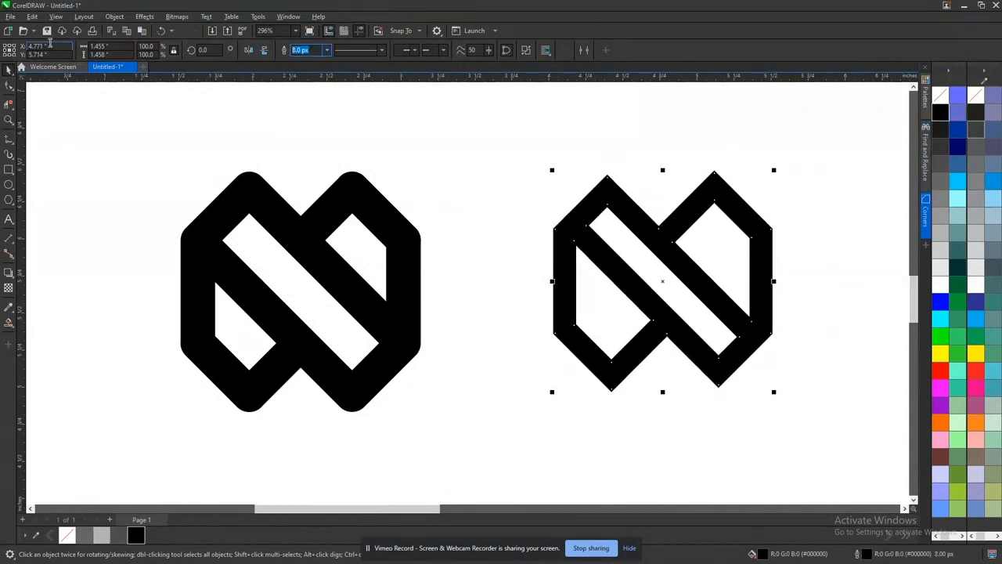
pyautogui.write('32')
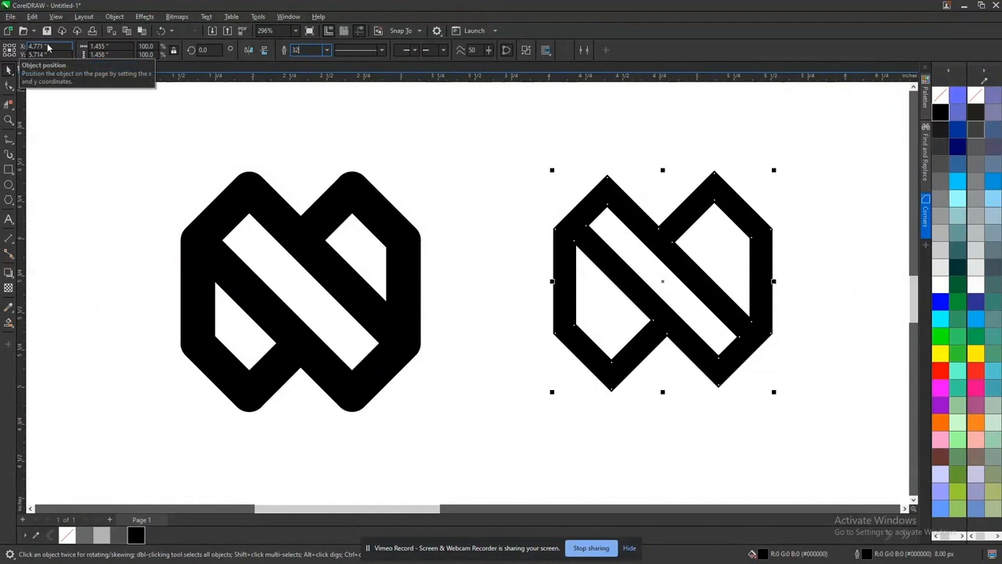
pyautogui.press('Return')
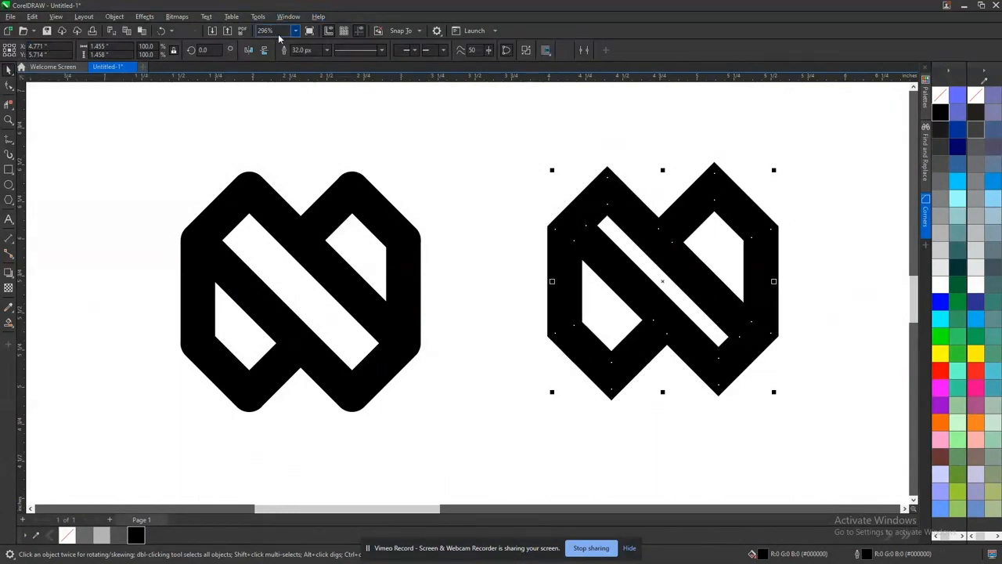
# - Set the sharp-cornered logo's outline width to 20 px
pyautogui.moveTo(311, 51); pyautogui.dragTo(83, 48)
pyautogui.write('20')
pyautogui.press('Return')
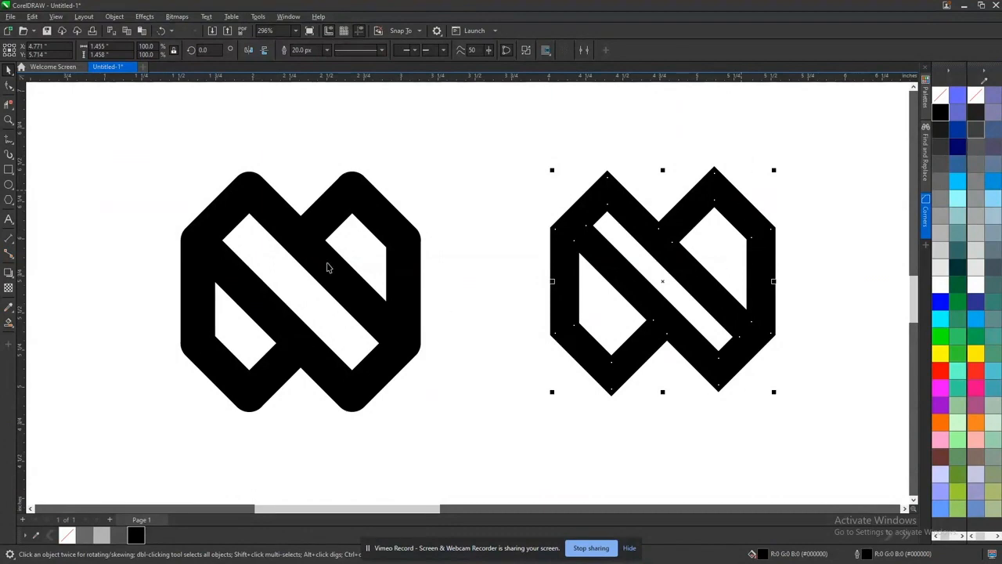
# - Try rounded outline corners on the sharp-cornered logo with the Outline Pen settings
pyautogui.press('F12')
pyautogui.moveTo(589, 194); pyautogui.dragTo(949, 21)
pyautogui.click(780, 135)
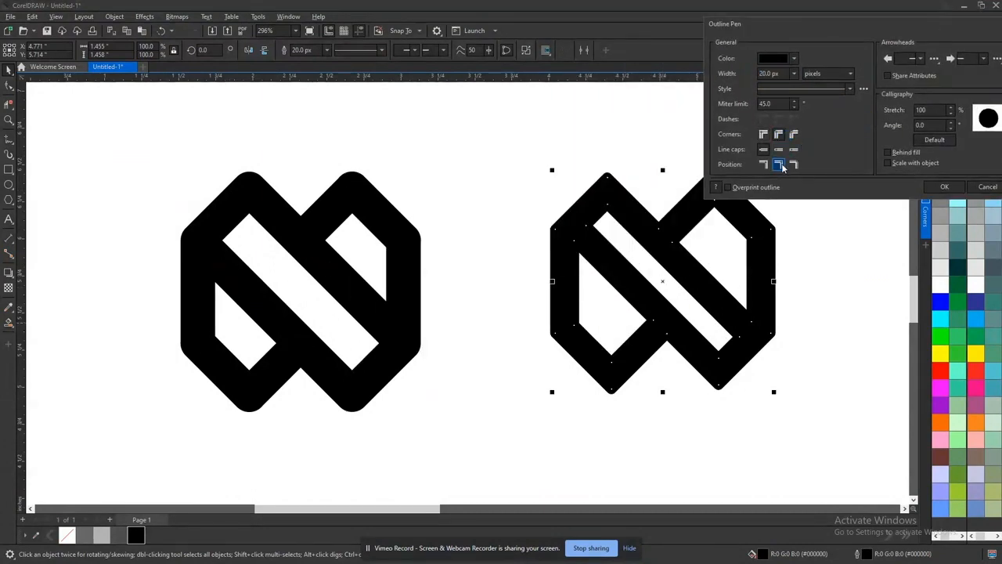
pyautogui.click(944, 188)
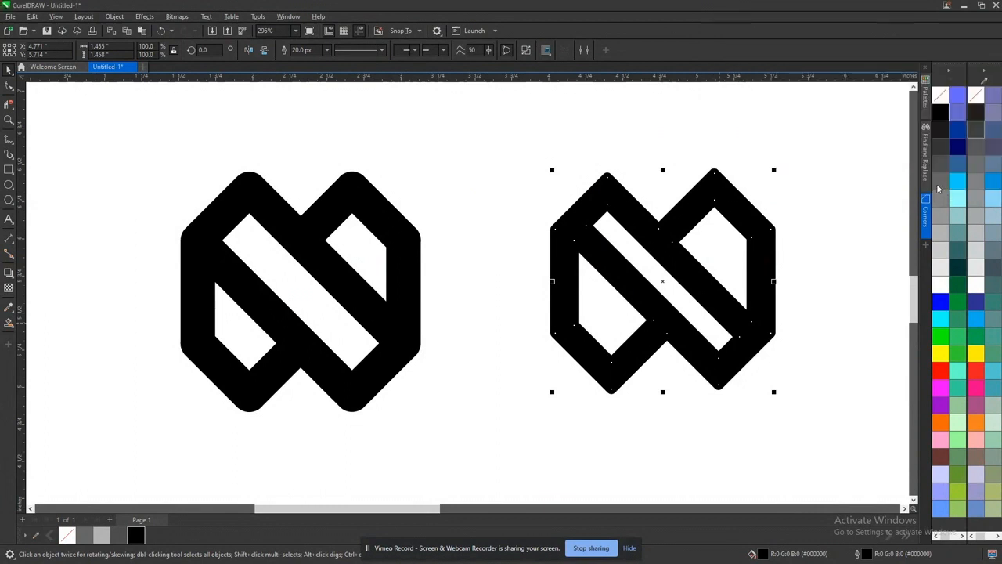
pyautogui.click(614, 183)
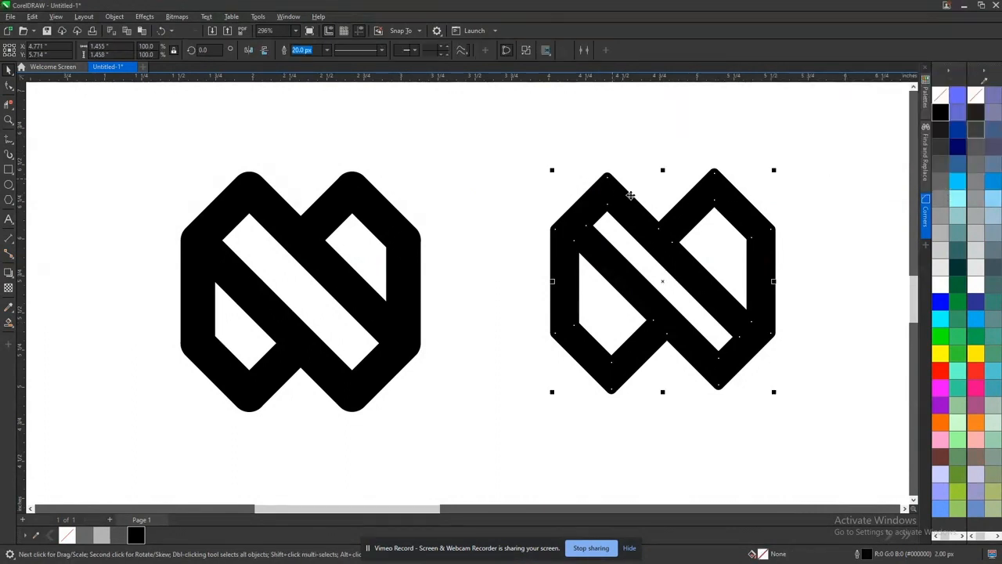
pyautogui.hotkey('ctrl', 'z')
pyautogui.click(682, 131)
pyautogui.click(617, 186)
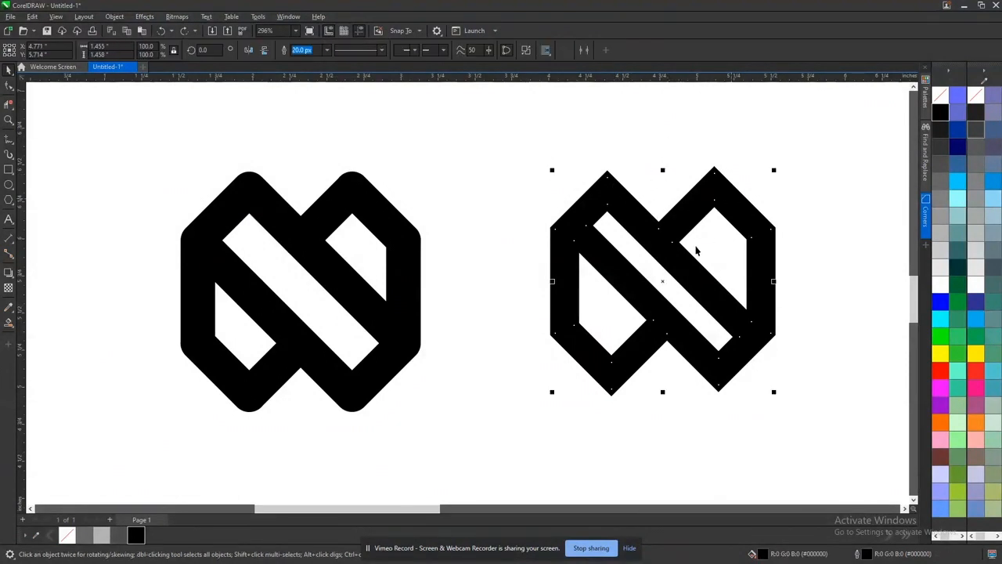
# - Move the sharp-cornered logo closer to the rounded one, at X 4.574 in, and try converting its outline to an object
pyautogui.moveTo(685, 260); pyautogui.dragTo(656, 260)
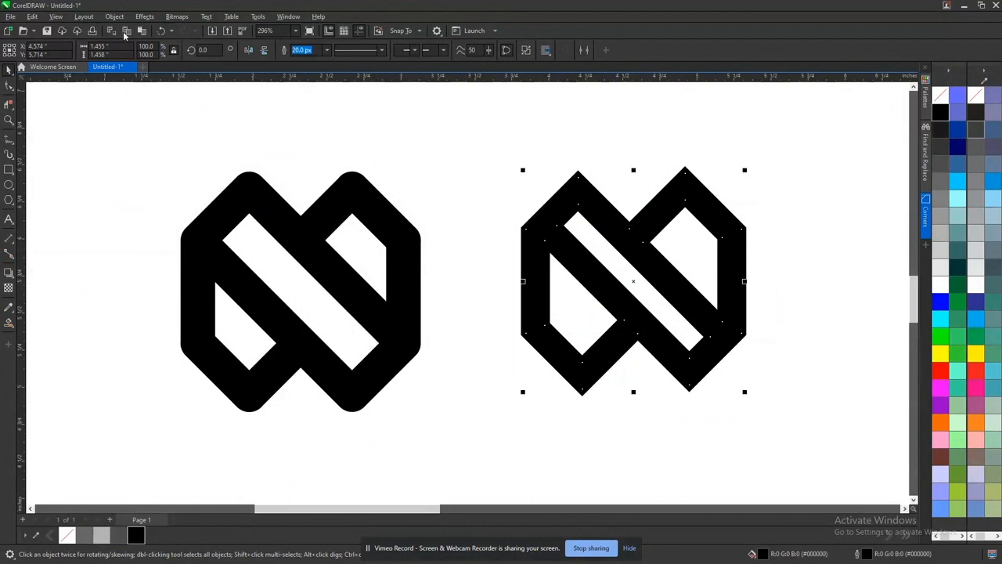
pyautogui.click(90, 19)
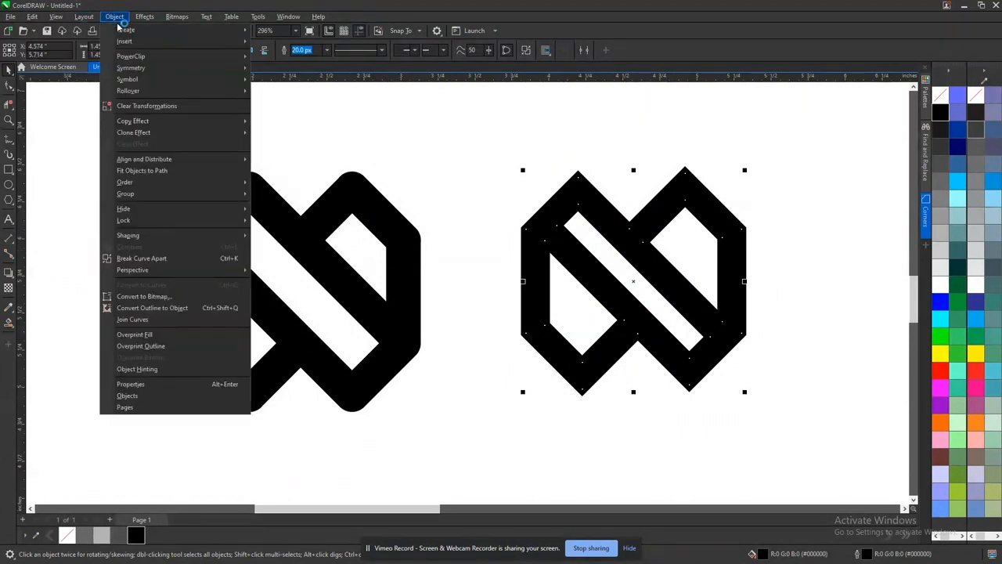
pyautogui.click(164, 260)
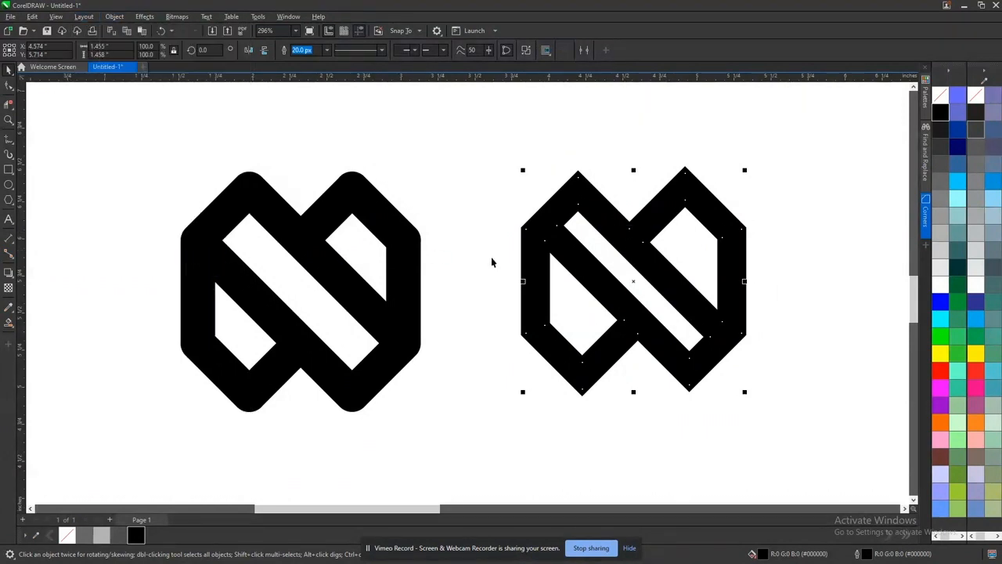
pyautogui.hotkey('ctrl', 'z')
pyautogui.press('Escape')
pyautogui.click(604, 206)
pyautogui.hotkey('ctrl', 'z')
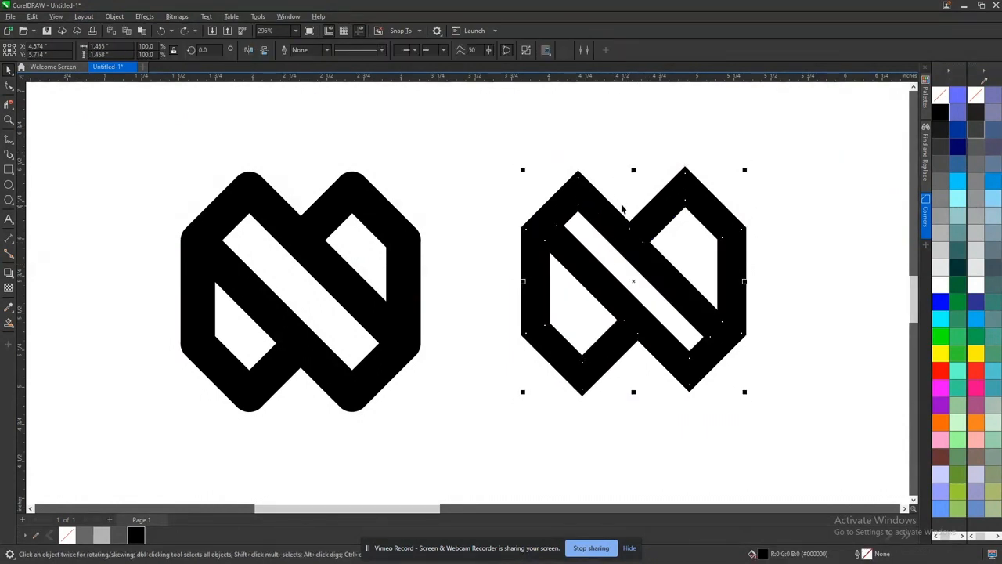
# - Convert the sharp-cornered logo's 20 px outline to a separate object
pyautogui.click(114, 17)
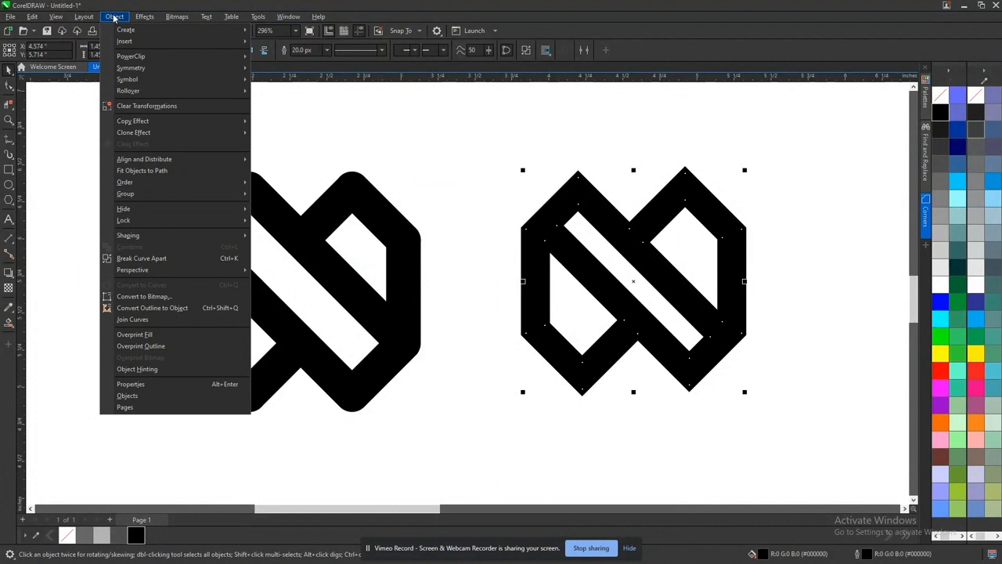
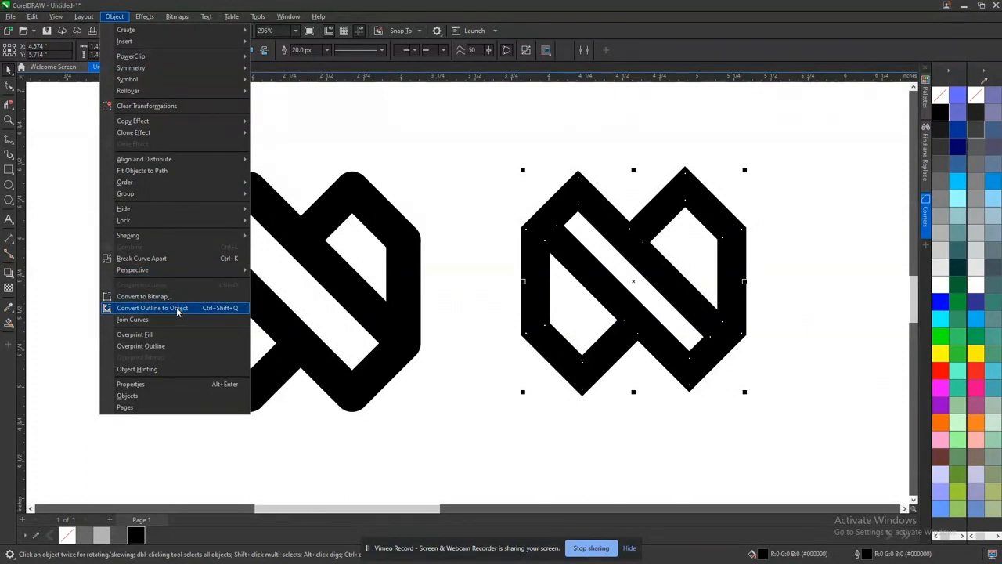
pyautogui.click(179, 308)
pyautogui.moveTo(634, 281); pyautogui.dragTo(439, 164)
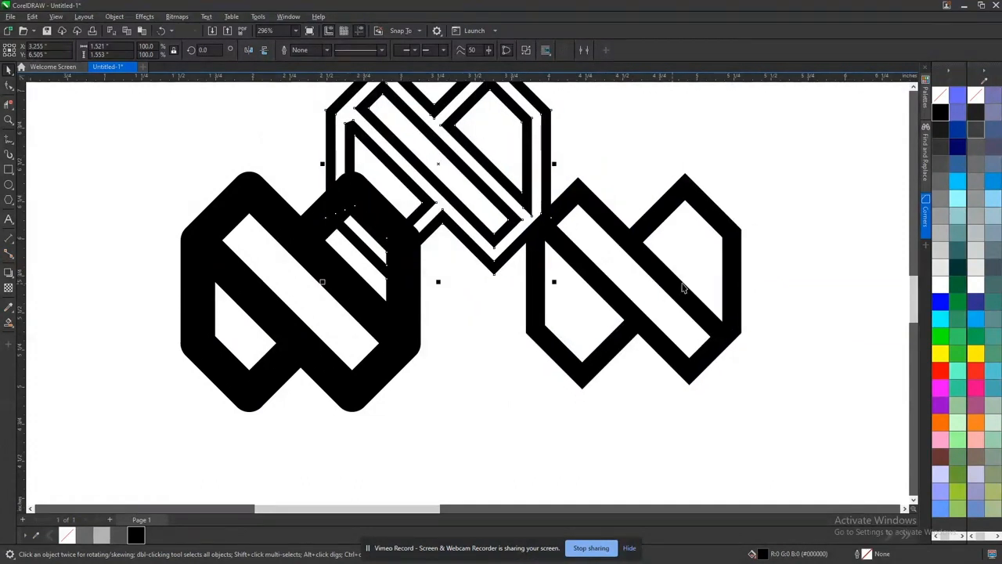
pyautogui.hotkey('ctrl', 'z')
# - Weld the converted outline object and the filled shape into one curve
pyautogui.moveTo(480, 116); pyautogui.dragTo(762, 410)
pyautogui.click(302, 50)
pyautogui.click(660, 148)
pyautogui.moveTo(588, 204); pyautogui.dragTo(745, 168)
pyautogui.hotkey('ctrl', 'z')
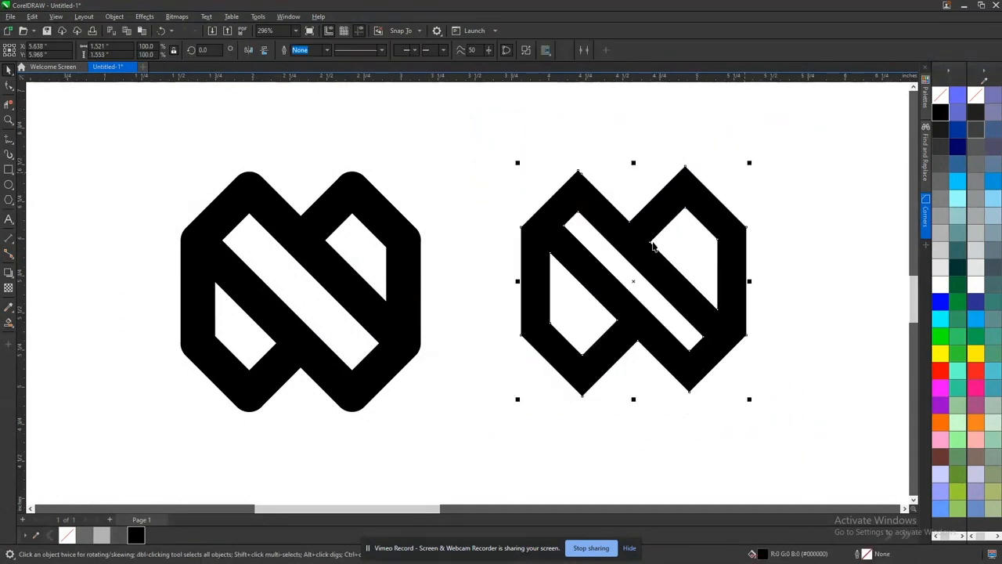
pyautogui.click(642, 169)
pyautogui.click(570, 196)
# - Show the Corners docker and set the document units to millimeters
pyautogui.click(925, 219)
pyautogui.click(574, 119)
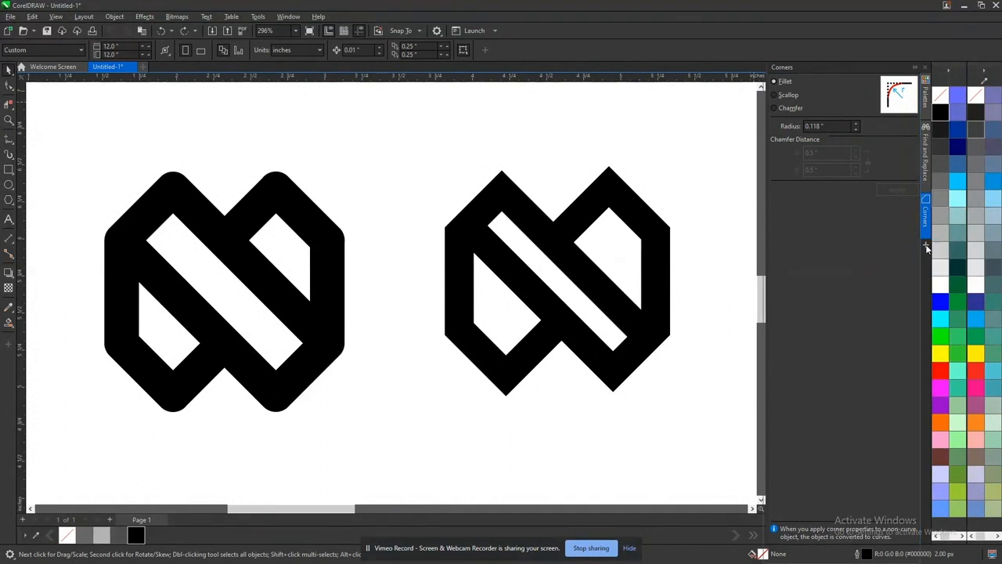
pyautogui.click(927, 248)
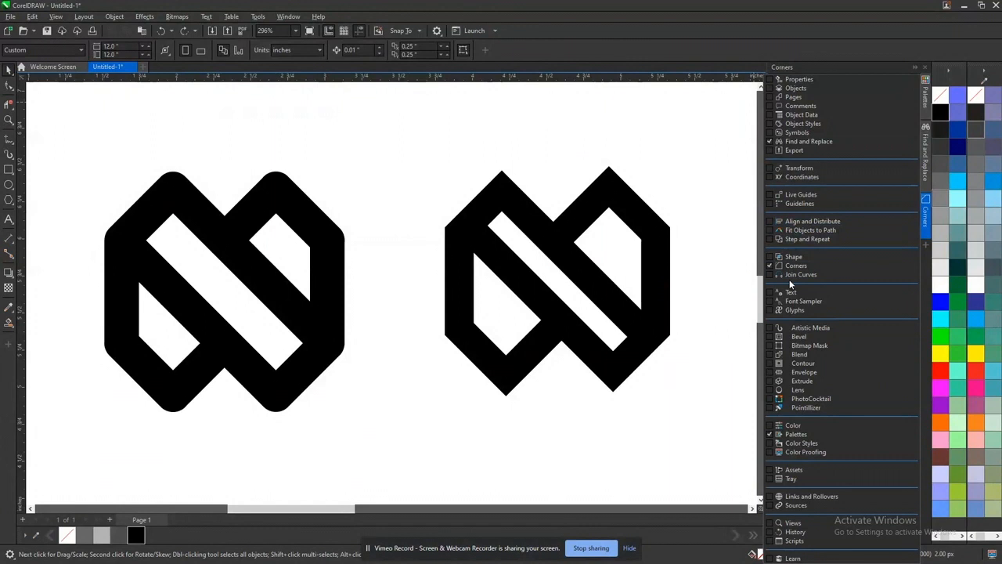
pyautogui.click(721, 223)
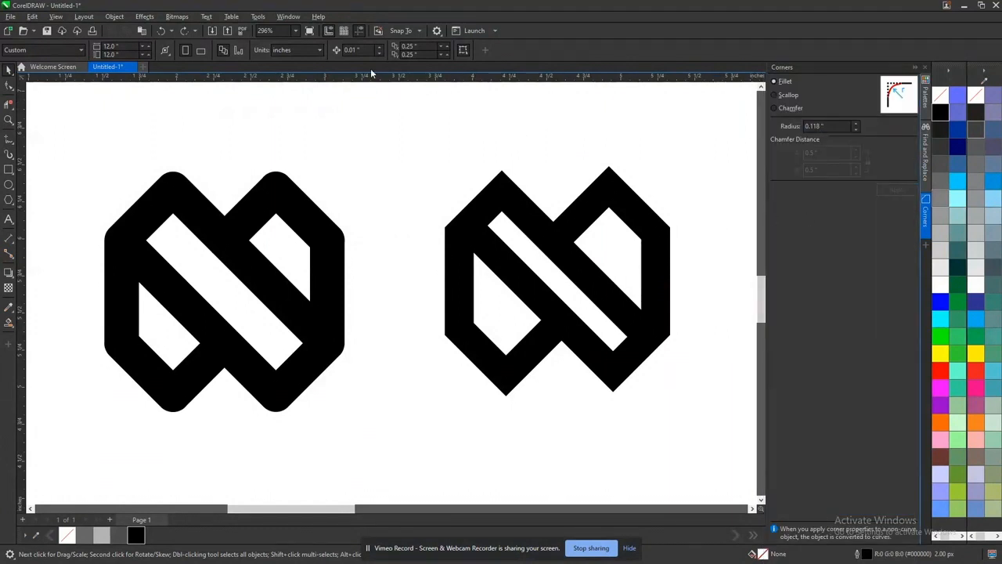
pyautogui.click(313, 49)
pyautogui.click(319, 83)
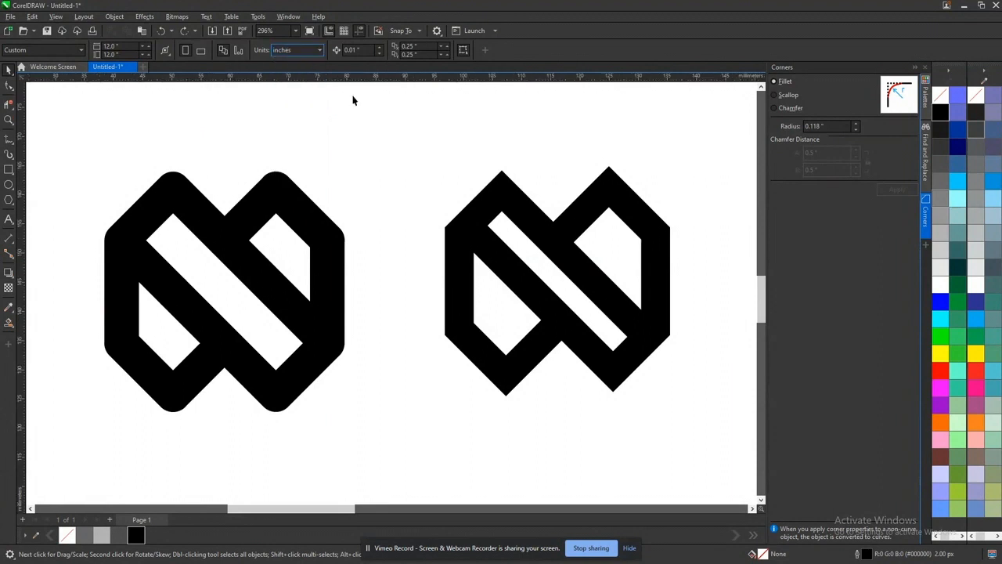
# - Select all eight outer corner nodes of the sharp-cornered logo for filleting
pyautogui.click(517, 190)
pyautogui.scroll(3, 534, 149)
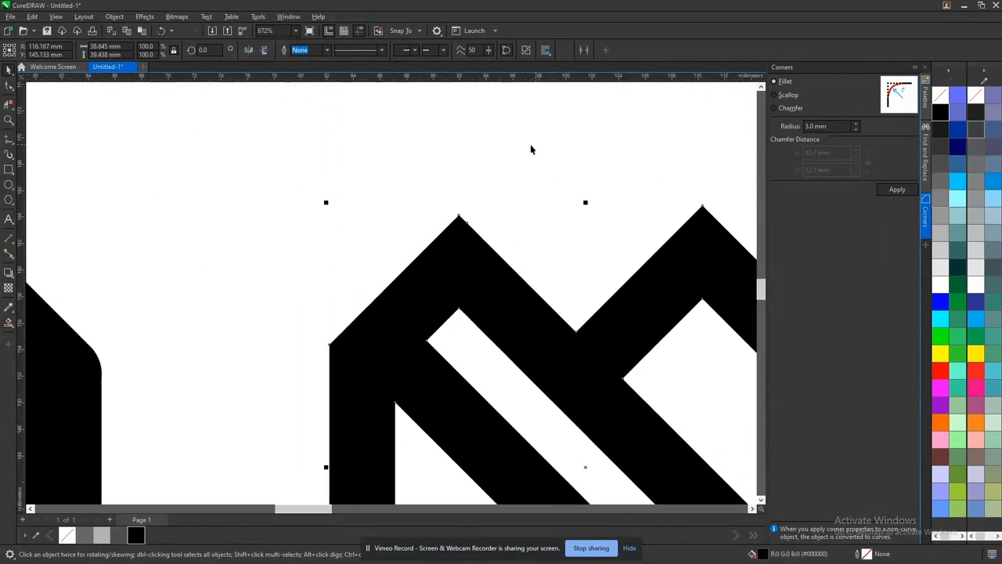
pyautogui.click(8, 87)
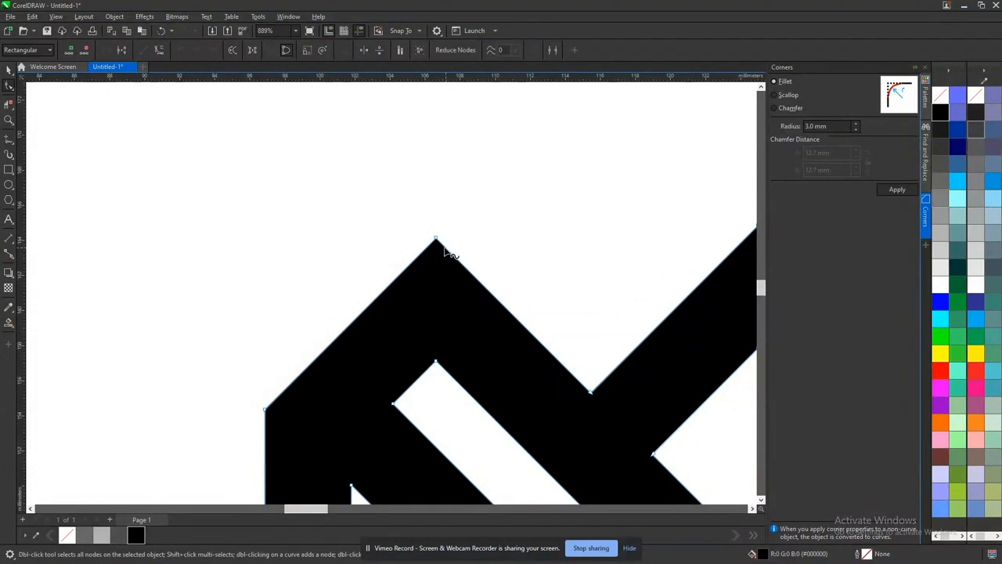
pyautogui.scroll(-2, 430, 252)
pyautogui.scroll(1, 552, 261)
pyautogui.moveTo(373, 220); pyautogui.dragTo(450, 281)
pyautogui.moveTo(551, 206); pyautogui.dragTo(604, 262)
pyautogui.scroll(-4, 474, 190)
pyautogui.scroll(2, 245, 255)
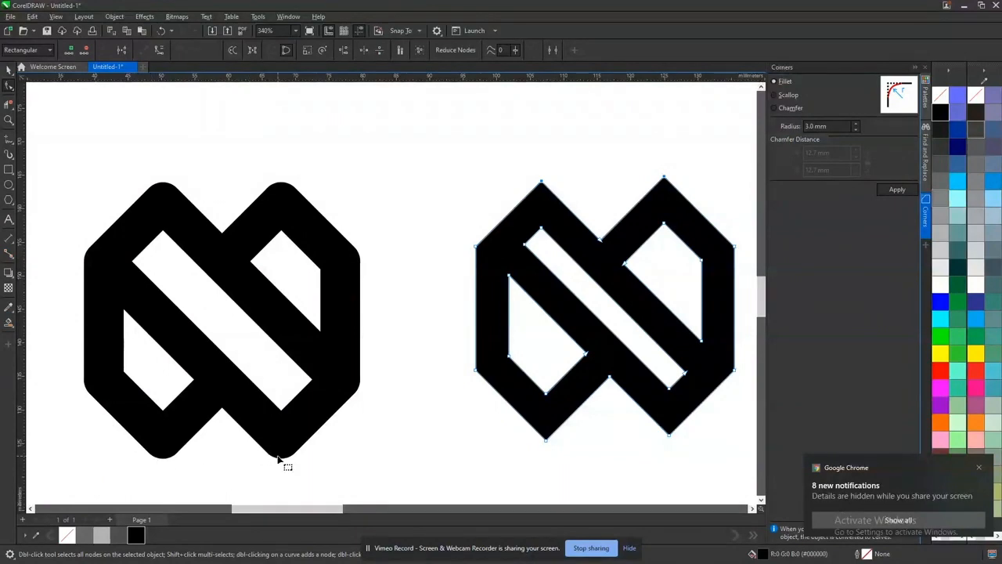
pyautogui.moveTo(514, 157); pyautogui.dragTo(744, 249)
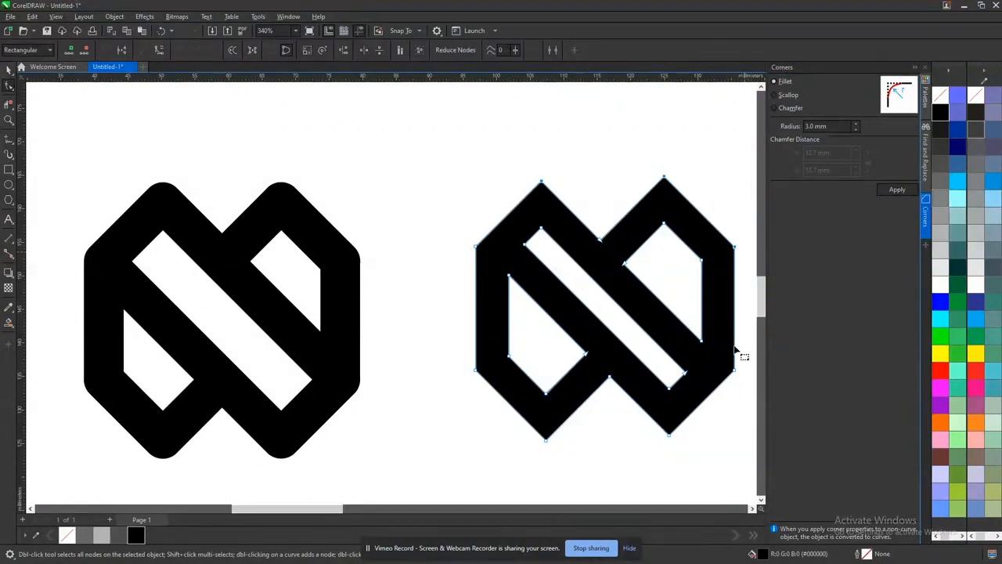
pyautogui.moveTo(723, 394); pyautogui.dragTo(722, 397)
# - Try a 3 mm fillet on the selected outer corners, examine the rounded shape and undo it
pyautogui.click(897, 189)
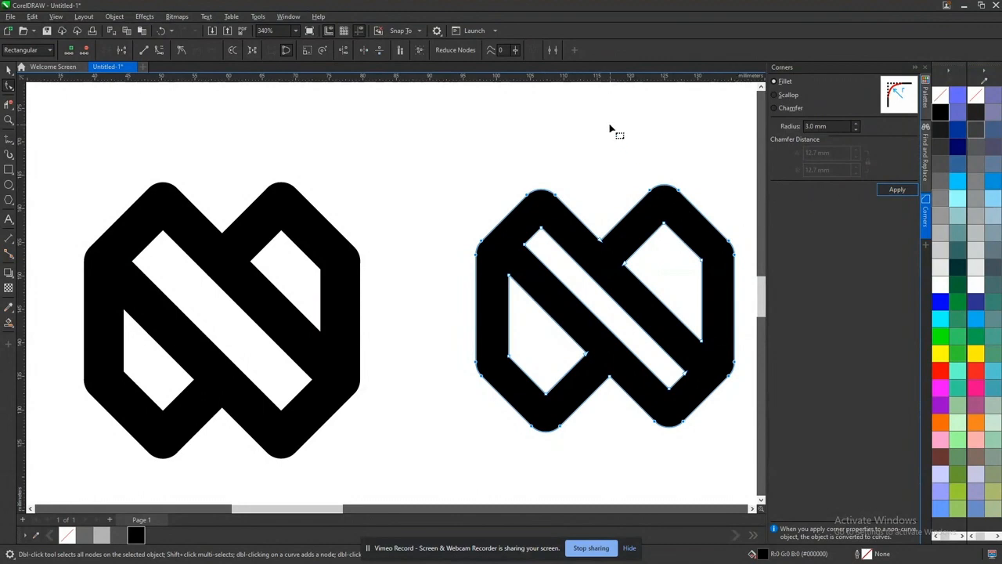
pyautogui.click(633, 144)
pyautogui.press('space')
pyautogui.click(619, 179)
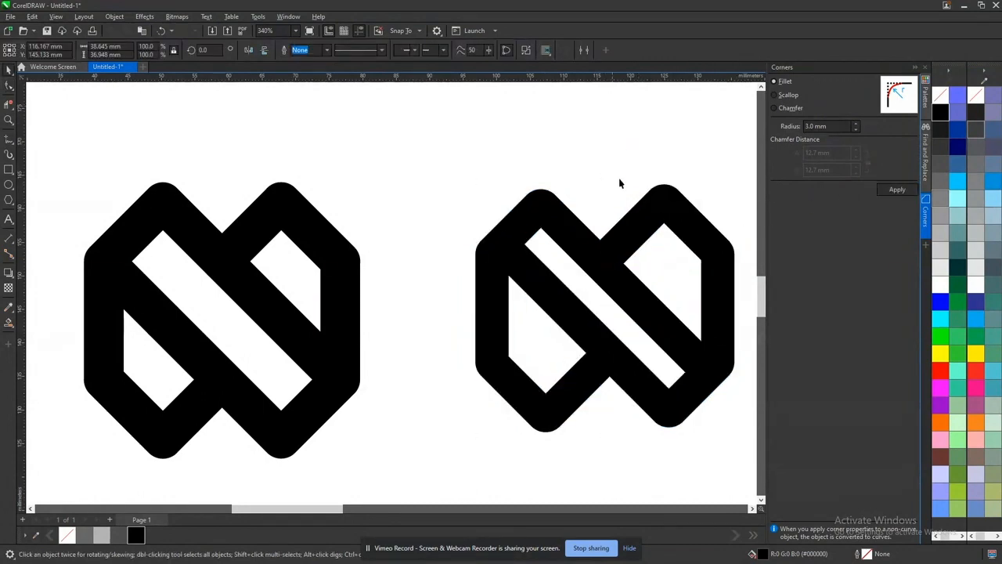
pyautogui.click(554, 213)
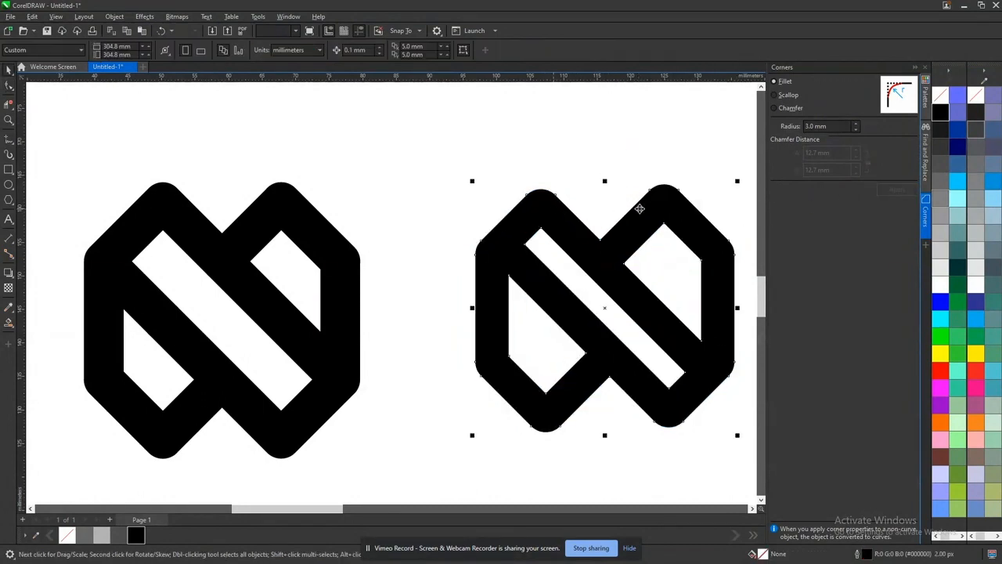
pyautogui.hotkey('ctrl', 'z')
# - Try a 2 mm fillet on the same outer corners, examine the shape without its nodes and undo it
pyautogui.click(821, 130)
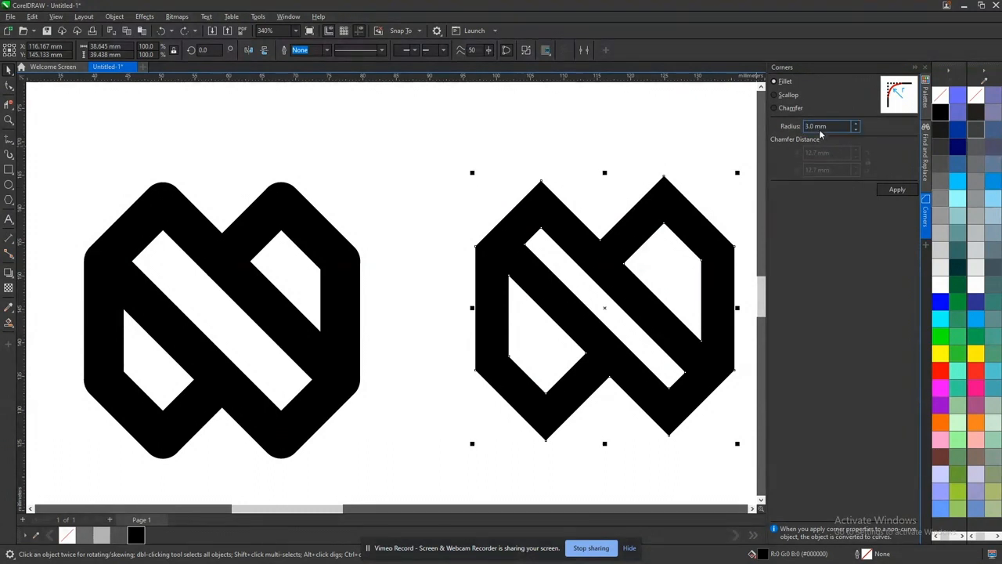
pyautogui.press('F10')
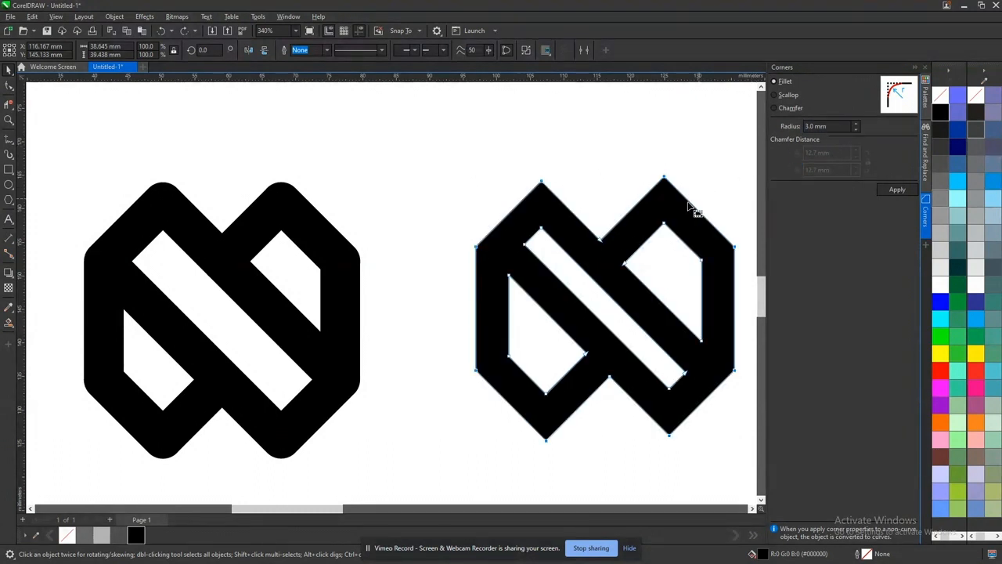
pyautogui.click(822, 128)
pyautogui.write('2')
pyautogui.click(897, 189)
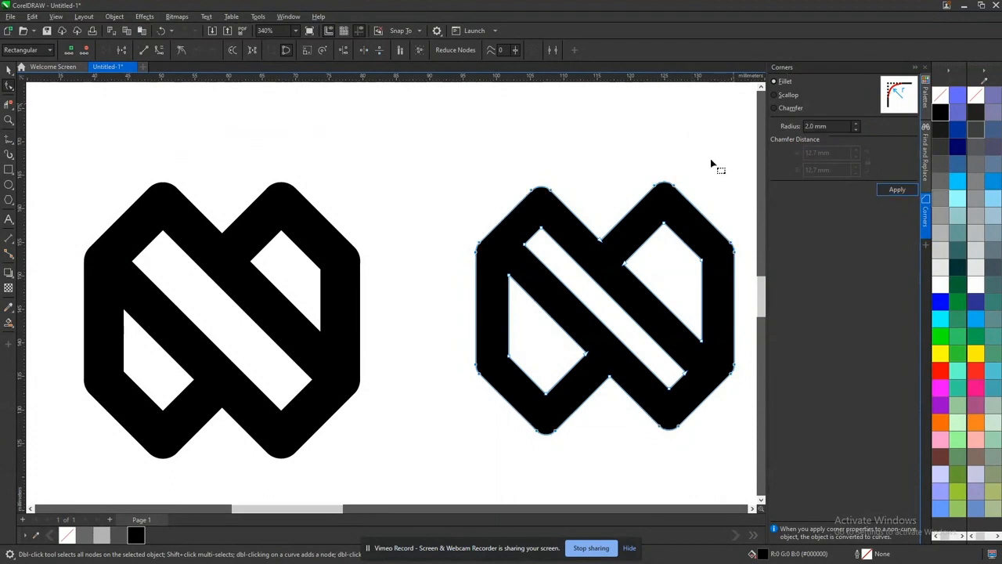
pyautogui.press('space')
pyautogui.click(625, 116)
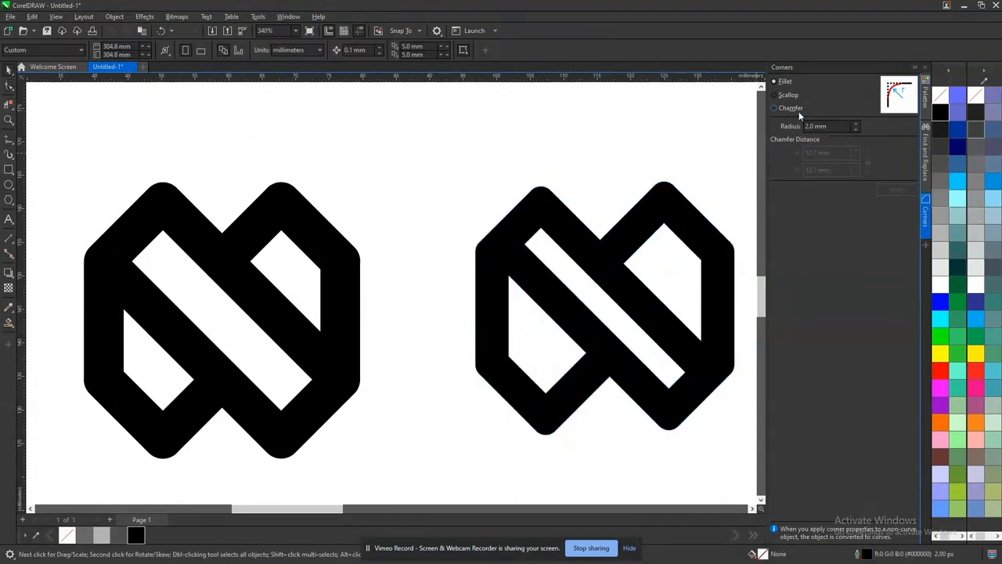
pyautogui.hotkey('ctrl', 'z')
# - Round the outer corners of the sharp-cornered logo with a 3 mm fillet and deselect it
pyautogui.click(823, 129)
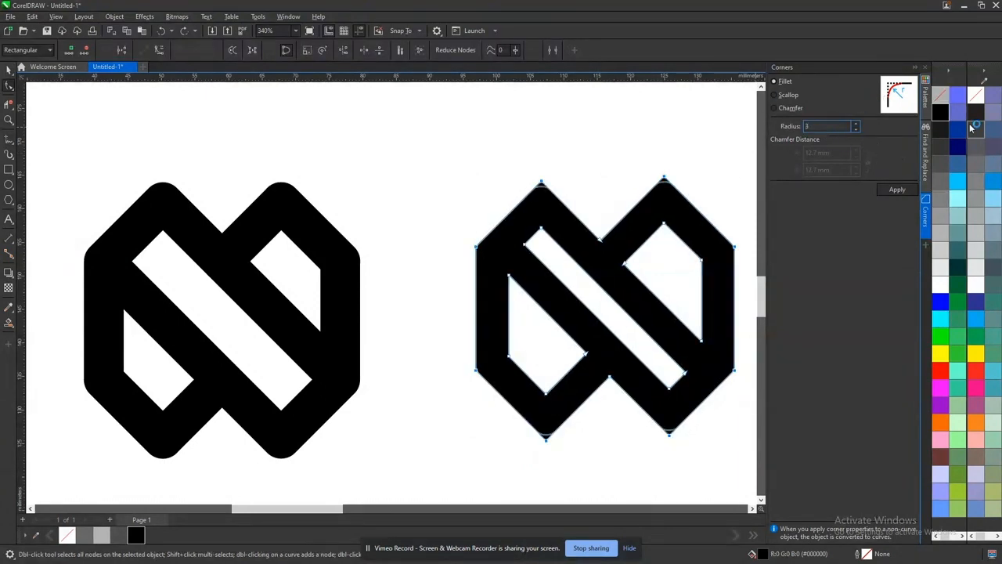
pyautogui.press('Return')
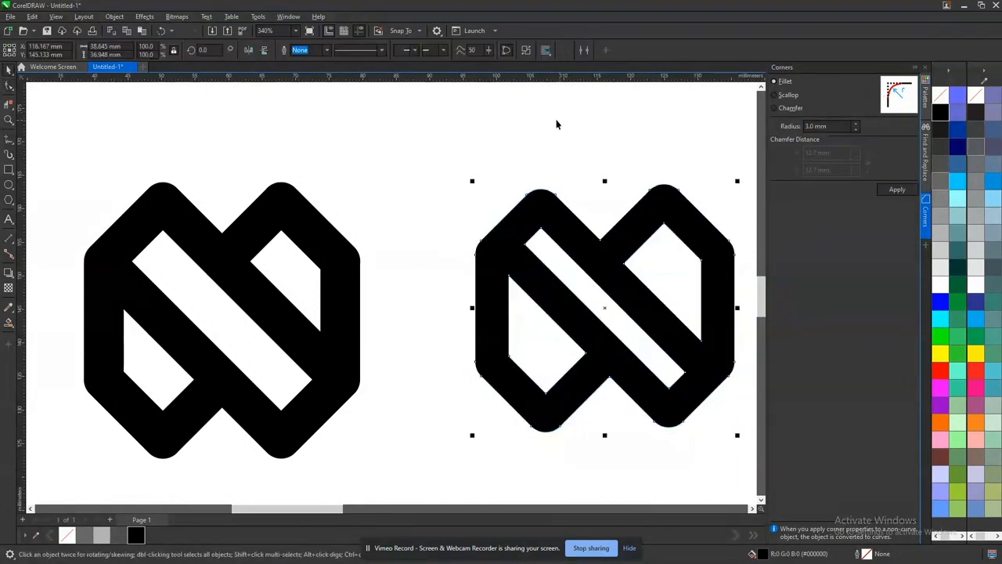
pyautogui.scroll(-4, 556, 125)
pyautogui.click(541, 128)
# - Enlarge the newly rounded logo about its centre to about 121.3 %
pyautogui.press('z')
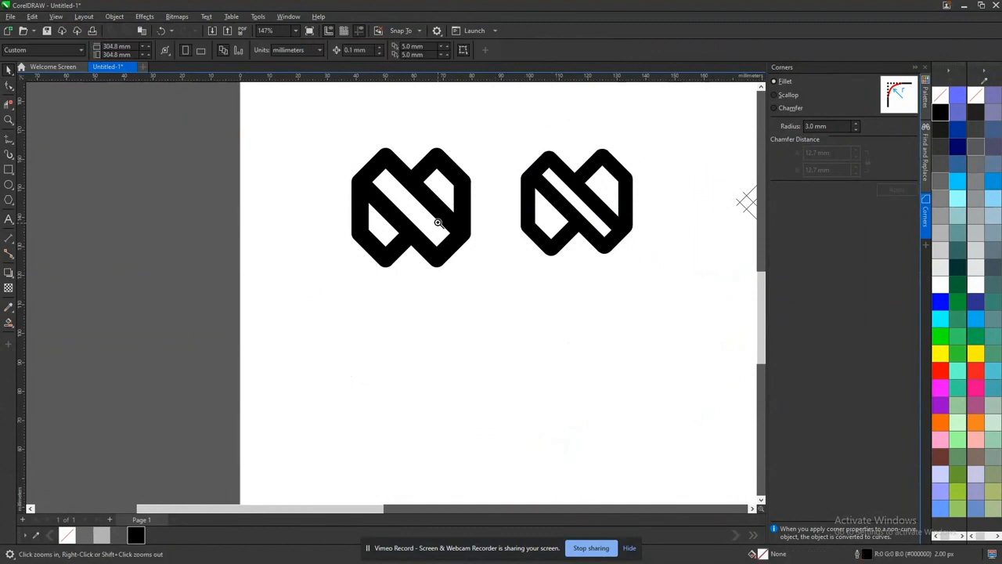
pyautogui.moveTo(325, 131); pyautogui.dragTo(694, 339)
pyautogui.press('space')
pyautogui.click(469, 329)
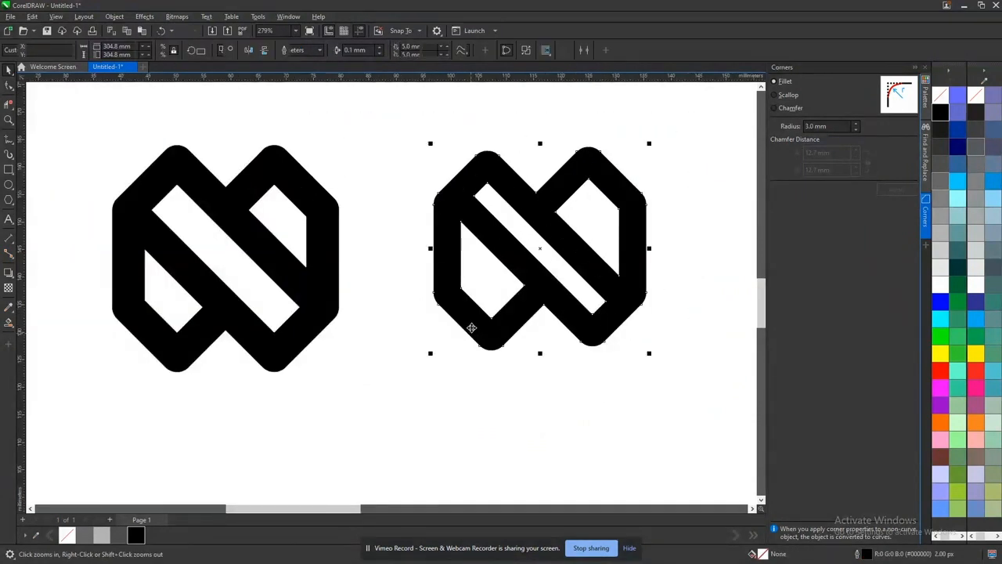
pyautogui.moveTo(428, 354); pyautogui.dragTo(271, 369)
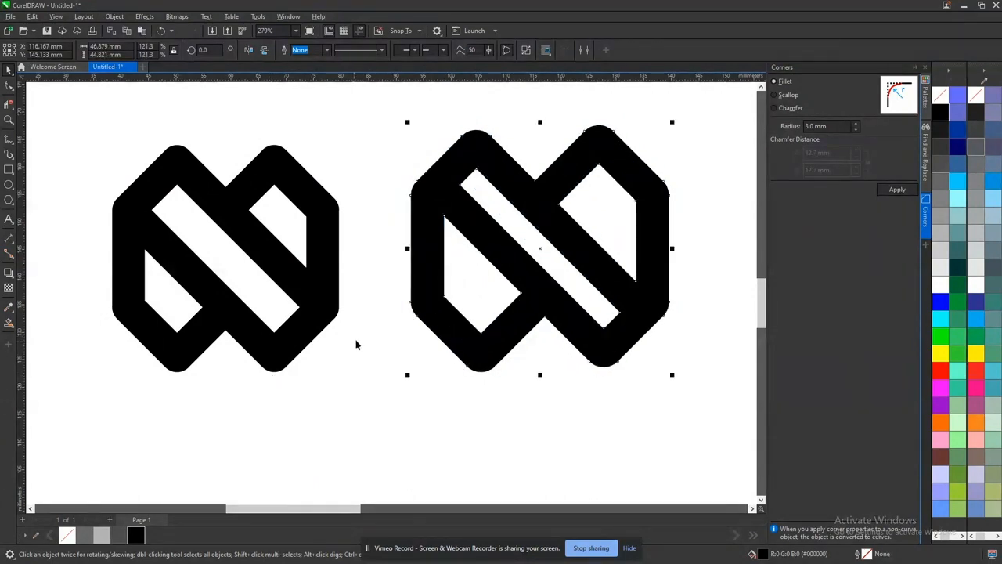
# - Compare the proportions of the enlarged logo with those of the first rounded logo
pyautogui.click(366, 292)
pyautogui.scroll(-4, 365, 292)
pyautogui.press('F2')
pyautogui.moveTo(196, 175); pyautogui.dragTo(721, 394)
pyautogui.moveTo(453, 393); pyautogui.dragTo(453, 393)
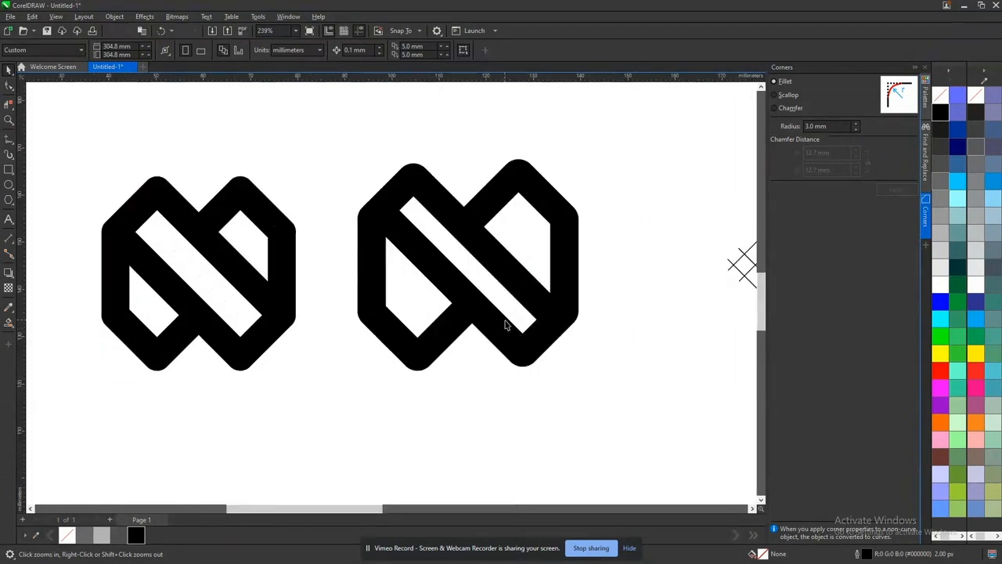
pyautogui.press('space')
pyautogui.click(181, 292)
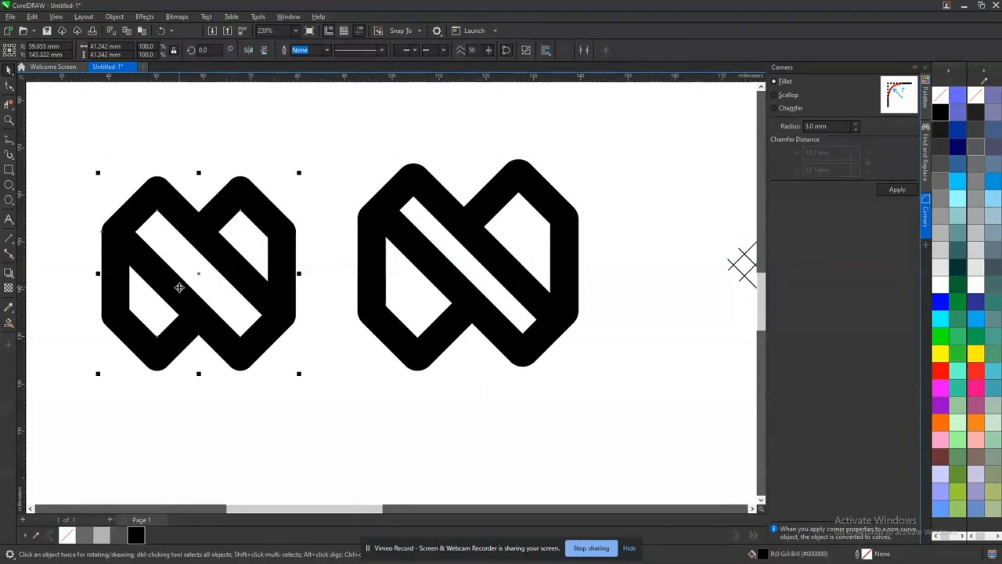
pyautogui.click(468, 299)
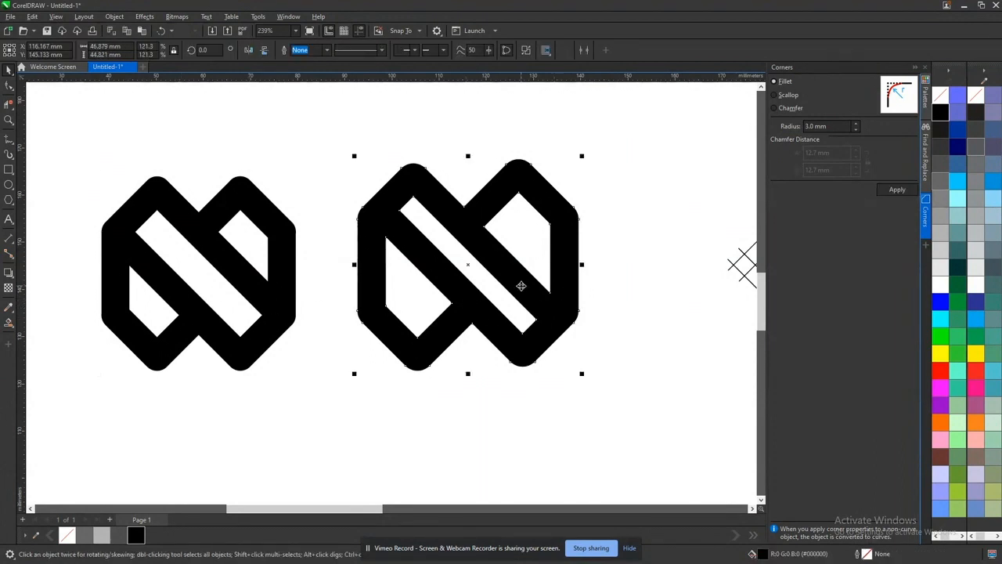
pyautogui.scroll(-4, 521, 285)
pyautogui.press('space')
pyautogui.moveTo(334, 213); pyautogui.dragTo(582, 364)
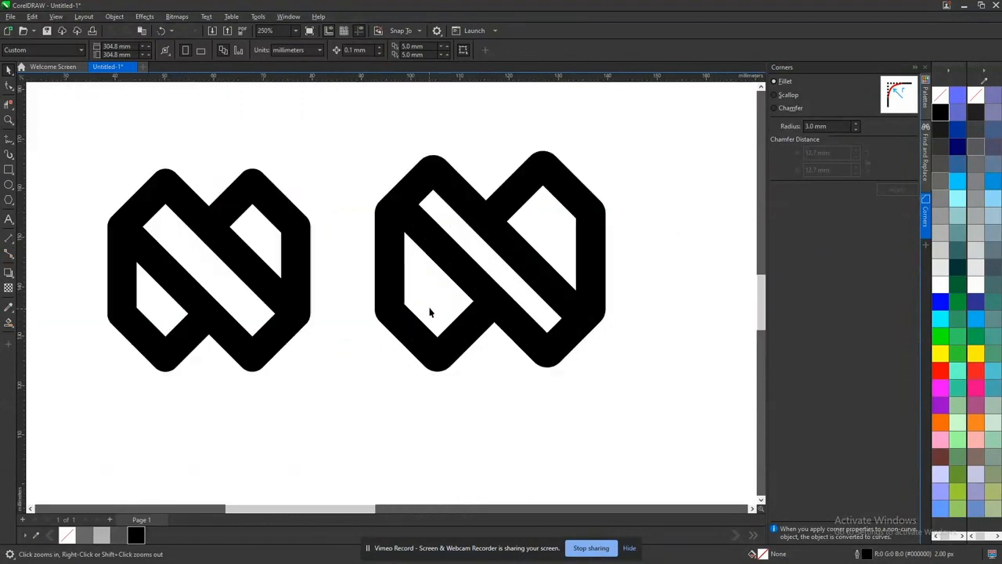
# - Bring the hand-drawn sketch photo in from the Downloads folder, scale it to 49.5 % and place it beside the logos
pyautogui.hotkey('alt', 'Tab')
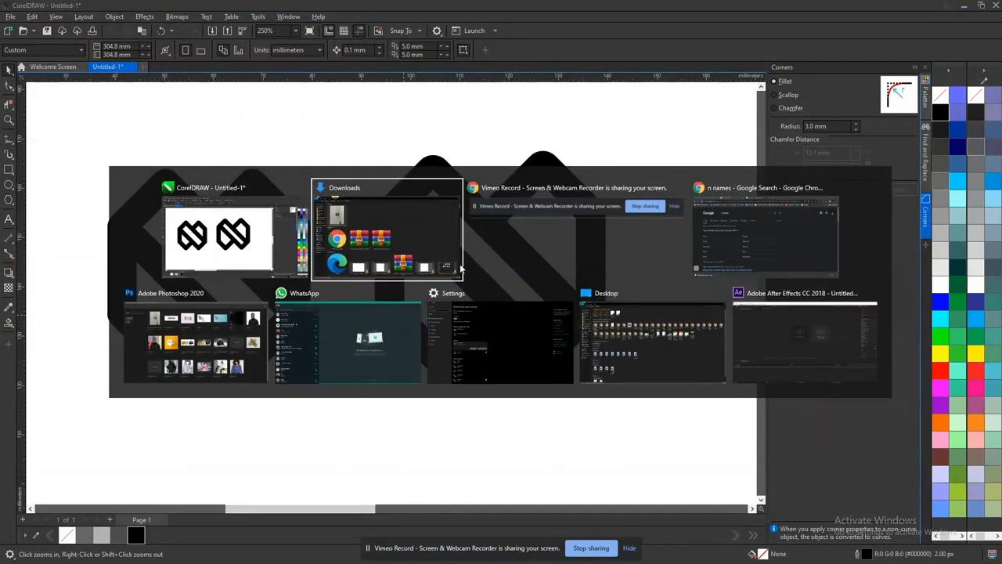
pyautogui.click(393, 260)
pyautogui.moveTo(175, 162); pyautogui.dragTo(690, 172)
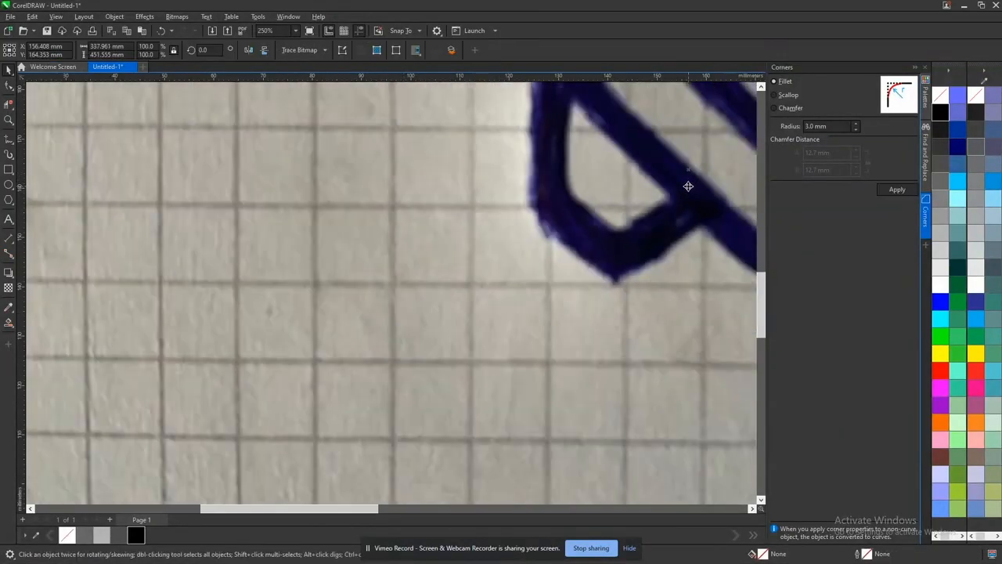
pyautogui.scroll(-4, 687, 186)
pyautogui.moveTo(515, 206)
pyautogui.mouseDown()
pyautogui.moveTo(504, 224)
pyautogui.moveTo(523, 229)
pyautogui.mouseUp()
pyautogui.moveTo(593, 418); pyautogui.dragTo(511, 414)
pyautogui.moveTo(498, 305); pyautogui.dragTo(574, 302)
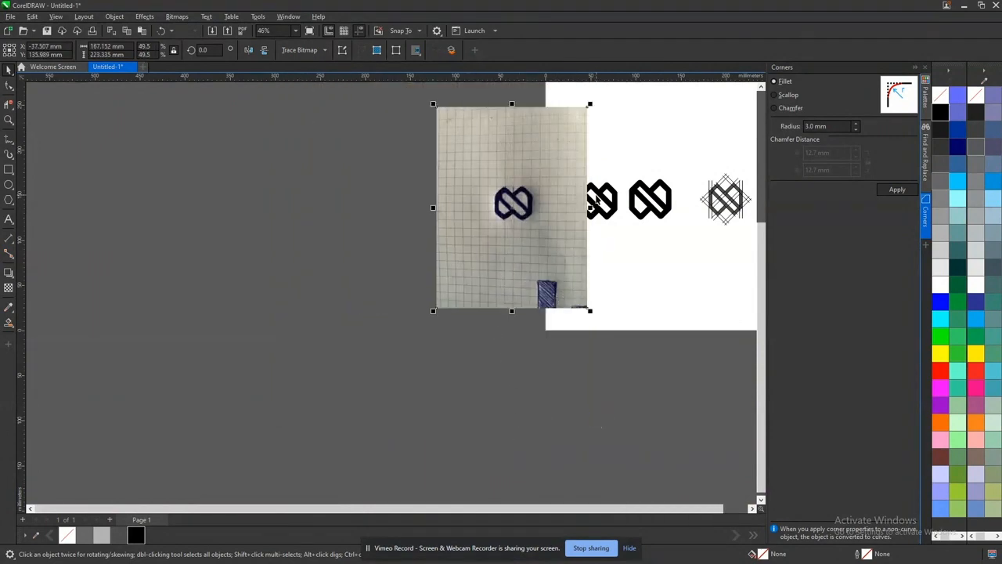
# - Send the sketch photo behind the logos and move it to X -0.473 mm to compare the drawn mark with both versions
pyautogui.hotkey('shift', 'pagedown')
pyautogui.press('F2')
pyautogui.moveTo(433, 116); pyautogui.dragTo(707, 251)
pyautogui.moveTo(298, 463); pyautogui.dragTo(407, 459)
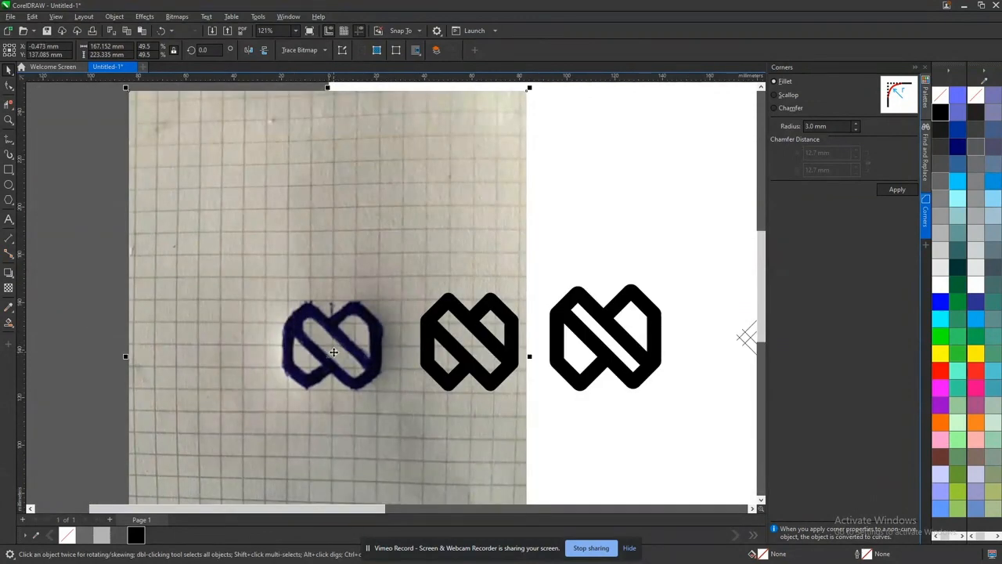
pyautogui.click(474, 335)
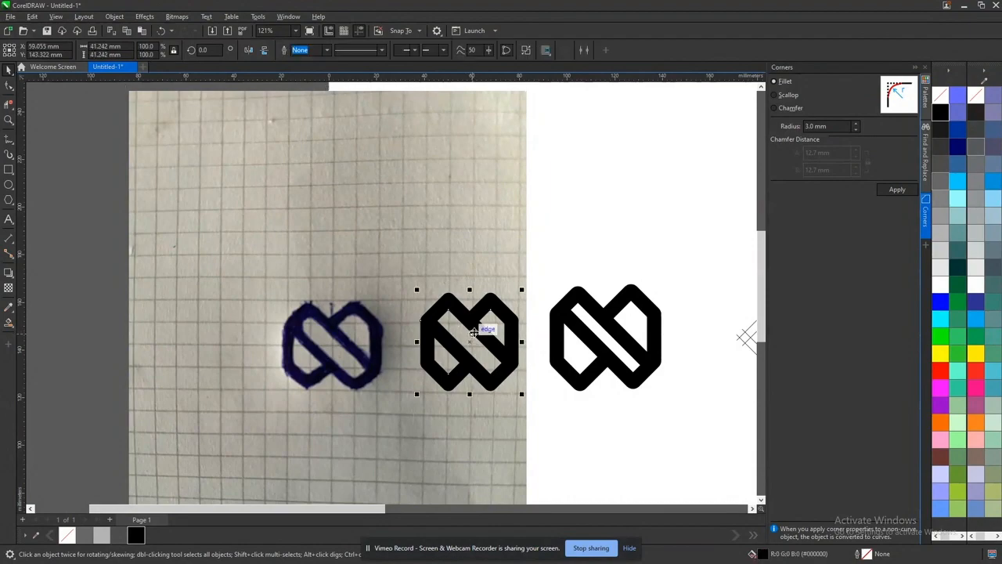
pyautogui.click(577, 352)
pyautogui.scroll(-5, 577, 352)
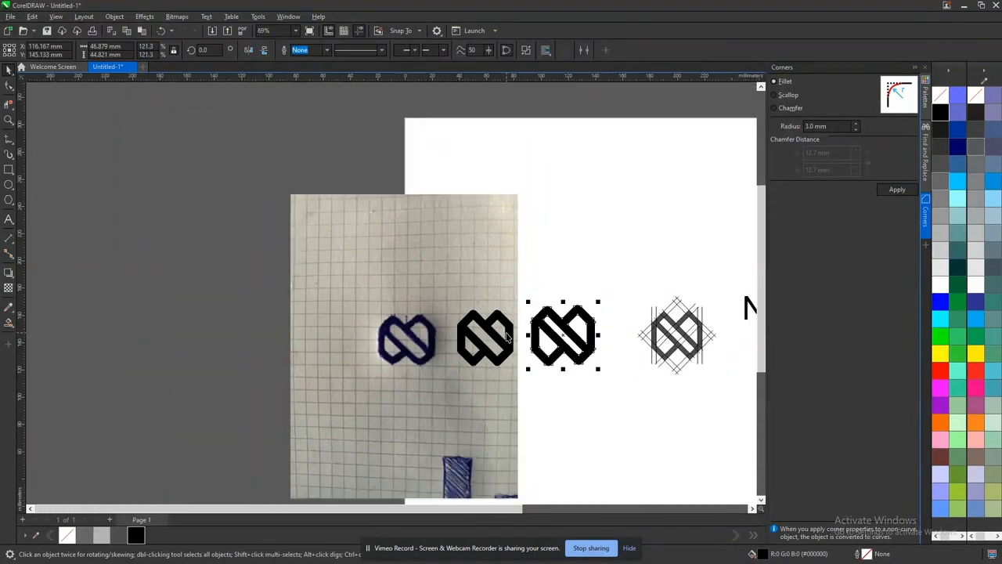
pyautogui.scroll(5, 550, 342)
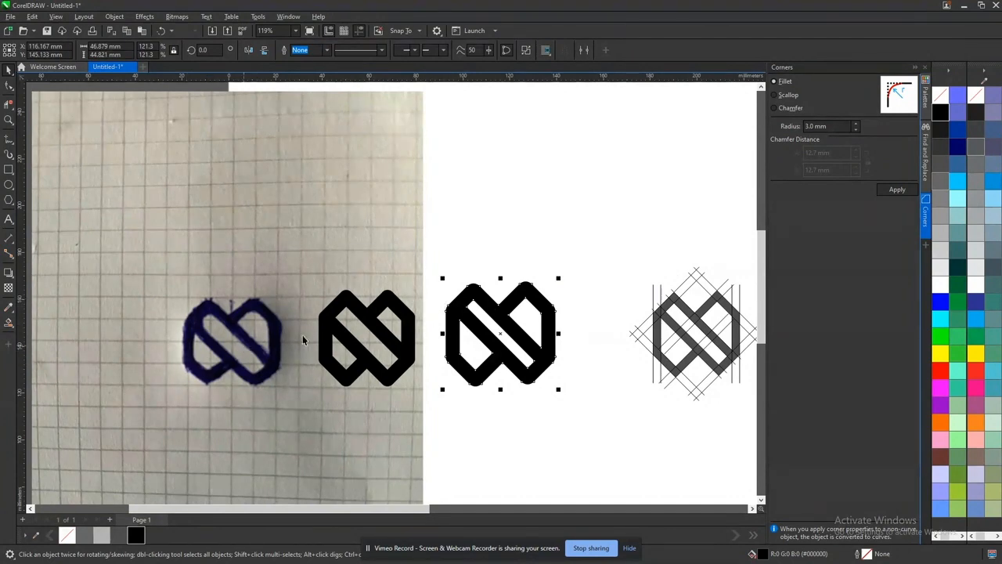
# - Move the sketch photo off the page beside the first logo, and delete the second logo, the construction drawing and the Nulan text
pyautogui.click(375, 337)
pyautogui.moveTo(325, 246); pyautogui.dragTo(170, 251)
pyautogui.scroll(-4, 279, 251)
pyautogui.moveTo(322, 192); pyautogui.dragTo(609, 351)
pyautogui.press('Delete')
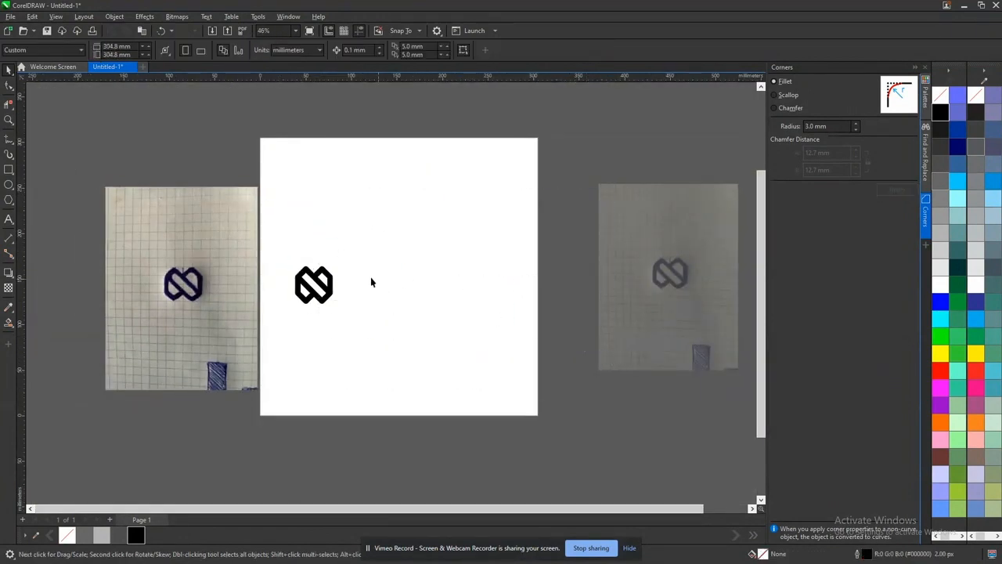
pyautogui.click(329, 296)
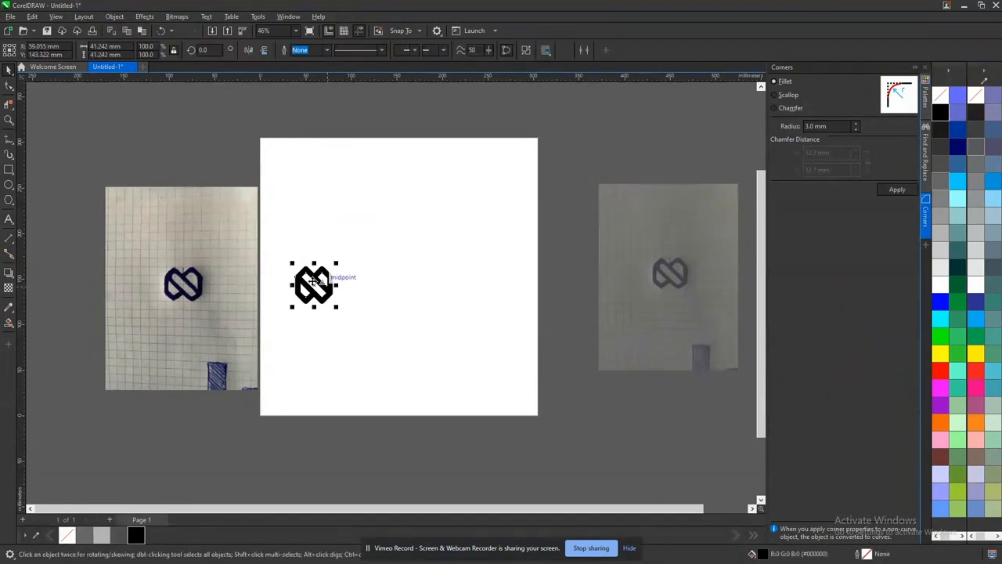
pyautogui.scroll(3, 337, 285)
pyautogui.scroll(-3, 362, 282)
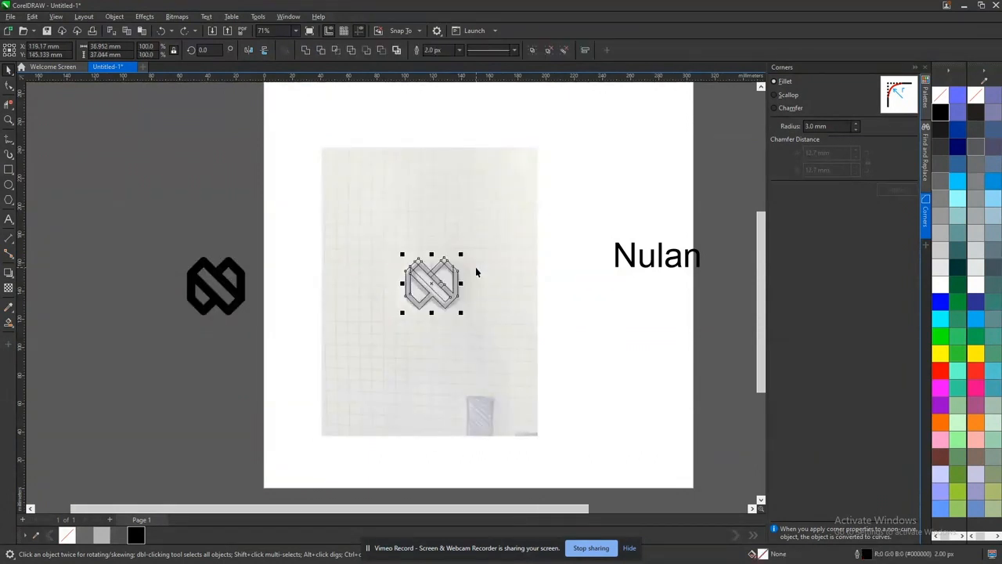
# - Undo the construction-line edits back to the row of vertical lines over the faded sketch
pyautogui.hotkey('ctrl', 'z')
pyautogui.hotkey('ctrl', 'z')
pyautogui.hotkey('ctrl', 'z')
pyautogui.hotkey('ctrl', 'z')
pyautogui.scroll(1, 450, 274)
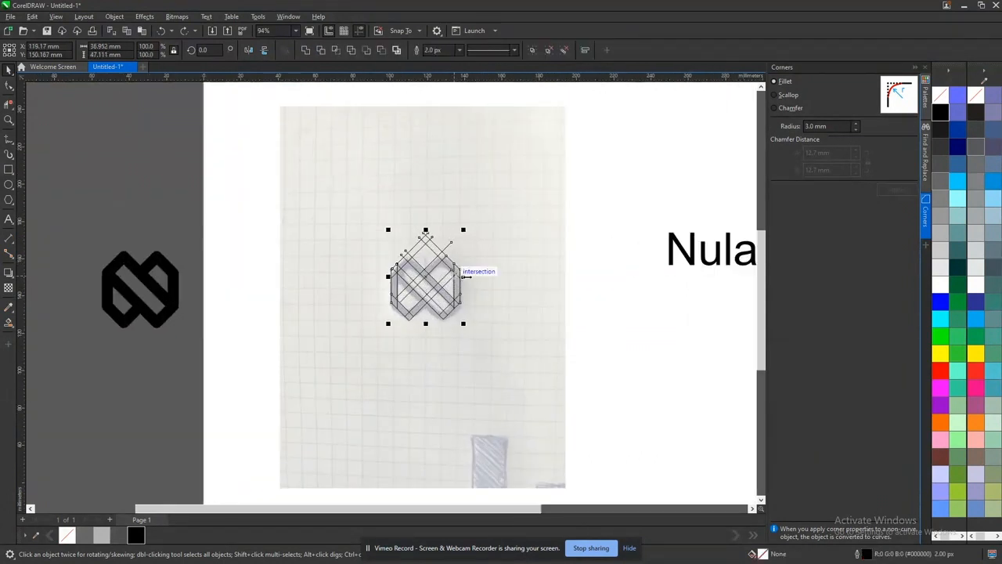
pyautogui.hotkey('ctrl', 'z')
pyautogui.hotkey('ctrl', 'z')
pyautogui.hotkey('ctrl', 'z')
pyautogui.hotkey('ctrl', 'z')
pyautogui.hotkey('ctrl', 'z')
pyautogui.hotkey('ctrl', 'z')
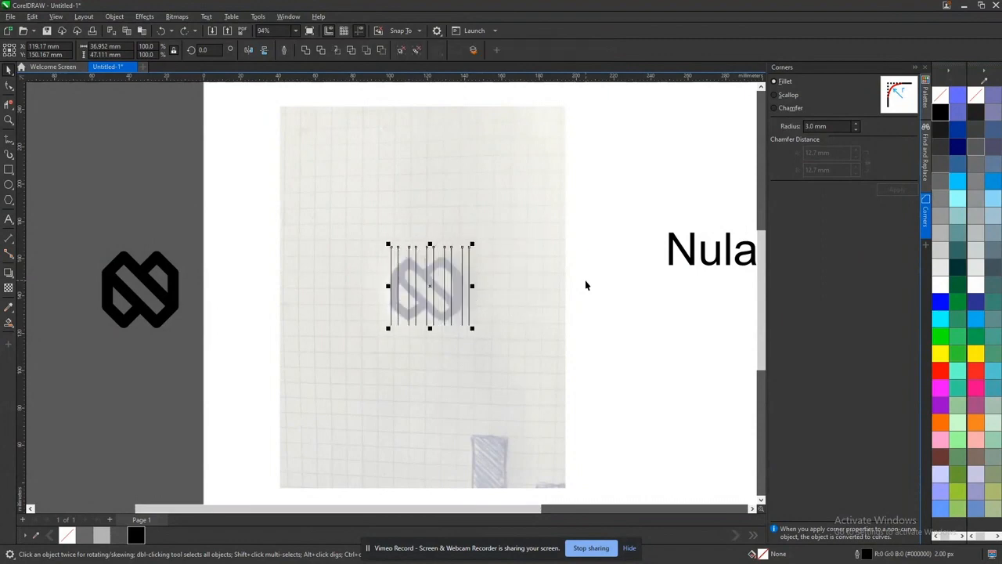
# - Step through the edit history from the vertical construction lines to the merged solid black logo
pyautogui.hotkey('ctrl', 'z')
pyautogui.hotkey('ctrl', 'z')
pyautogui.hotkey('ctrl', 'z')
pyautogui.hotkey('ctrl', 'z')
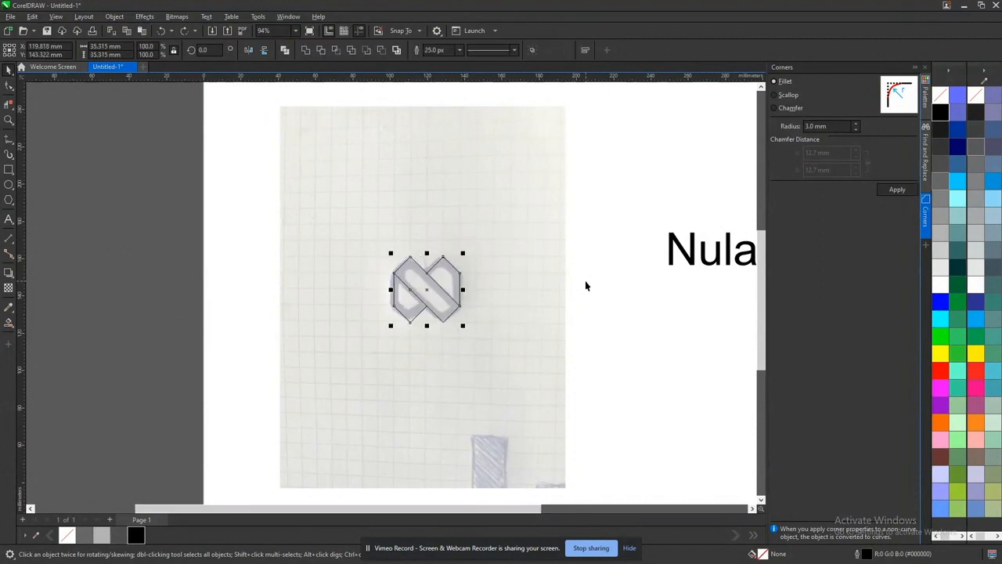
pyautogui.hotkey('ctrl', 'z')
pyautogui.hotkey('ctrl', 'z')
pyautogui.hotkey('ctrl', 'z')
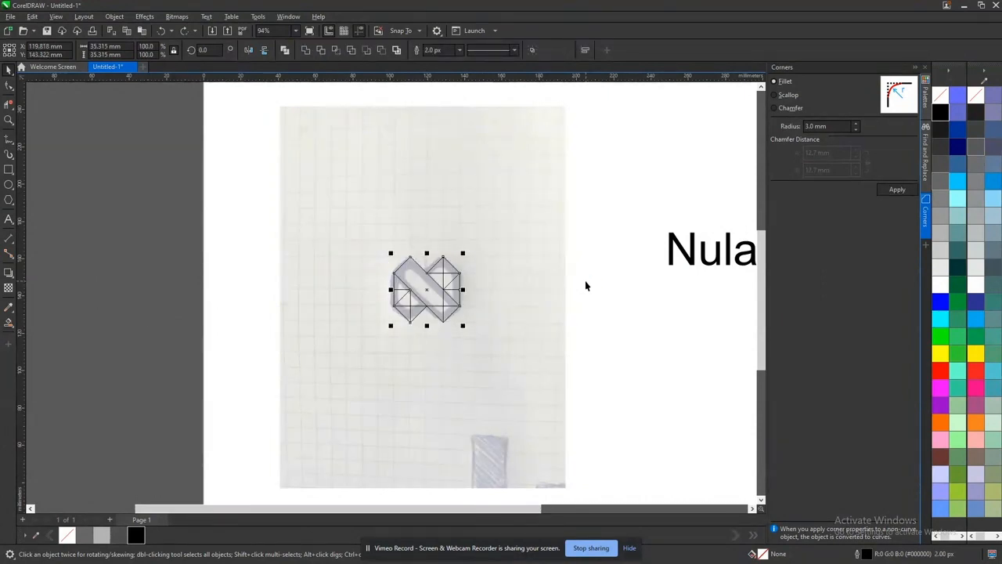
pyautogui.hotkey('ctrl', 'z')
pyautogui.hotkey('ctrl', 'z')
pyautogui.hotkey('ctrl', 'z')
pyautogui.hotkey('ctrl', 'z')
pyautogui.hotkey('ctrl', 'z')
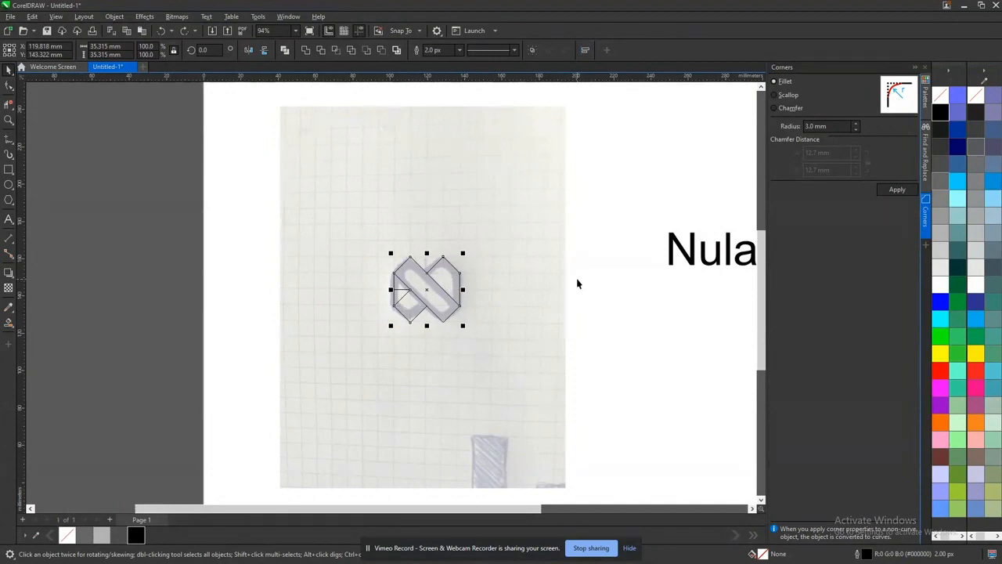
pyautogui.hotkey('ctrl', 'z')
pyautogui.hotkey('ctrl', 'z')
pyautogui.hotkey('ctrl', 'z')
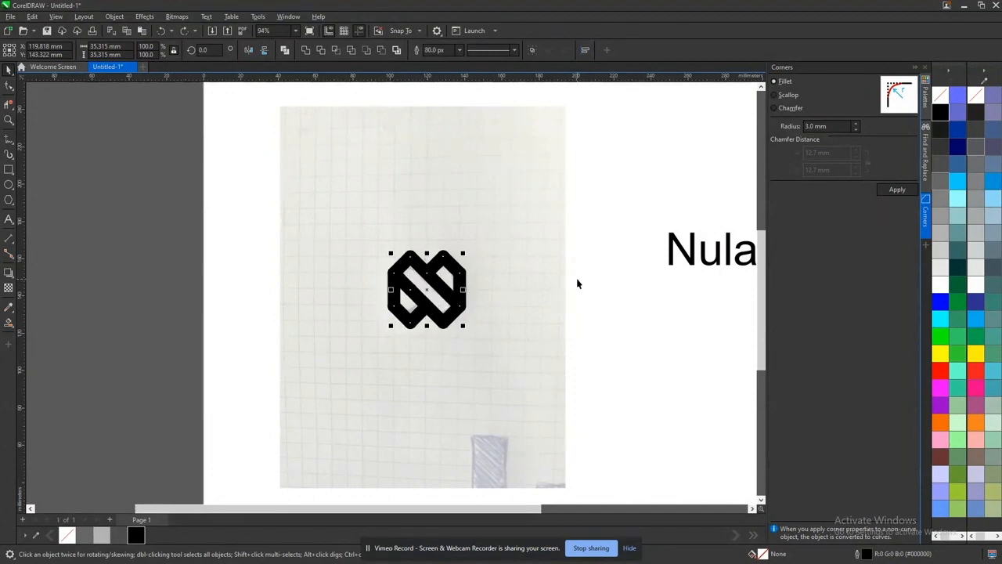
pyautogui.hotkey('ctrl', 'z')
pyautogui.hotkey('ctrl', 'z')
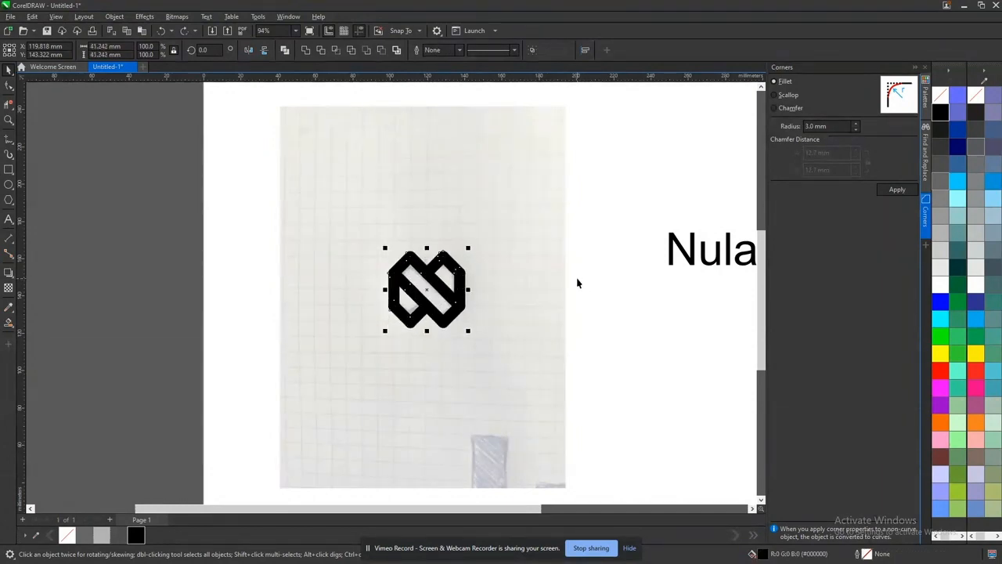
pyautogui.hotkey('ctrl', 'z')
pyautogui.hotkey('ctrl', 'shift', 'z')
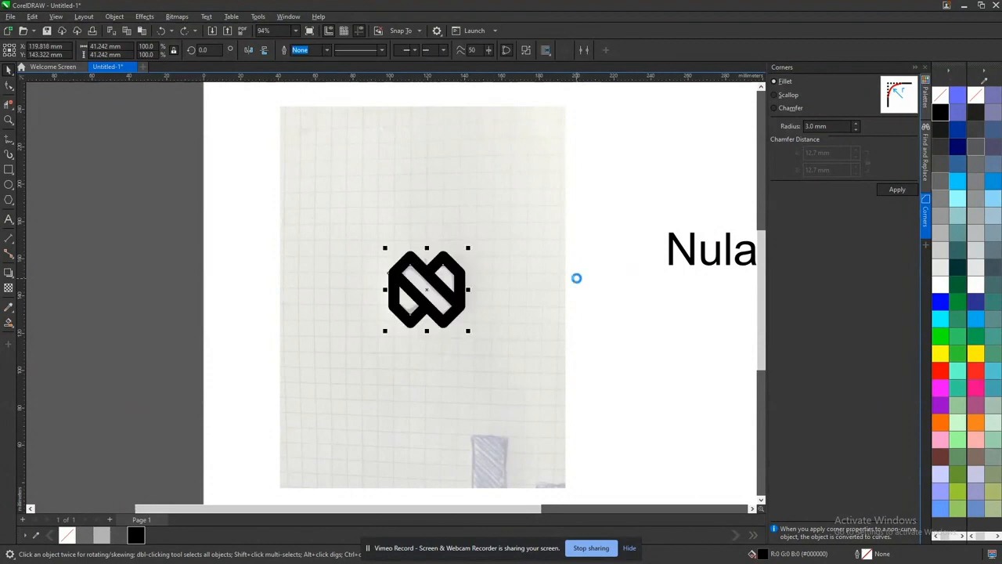
# - Return through the edit history to the pairs of vertical construction lines over the faded sketch
pyautogui.hotkey('ctrl', 'z')
pyautogui.hotkey('ctrl', 'z')
pyautogui.hotkey('ctrl', 'z')
pyautogui.hotkey('ctrl', 'z')
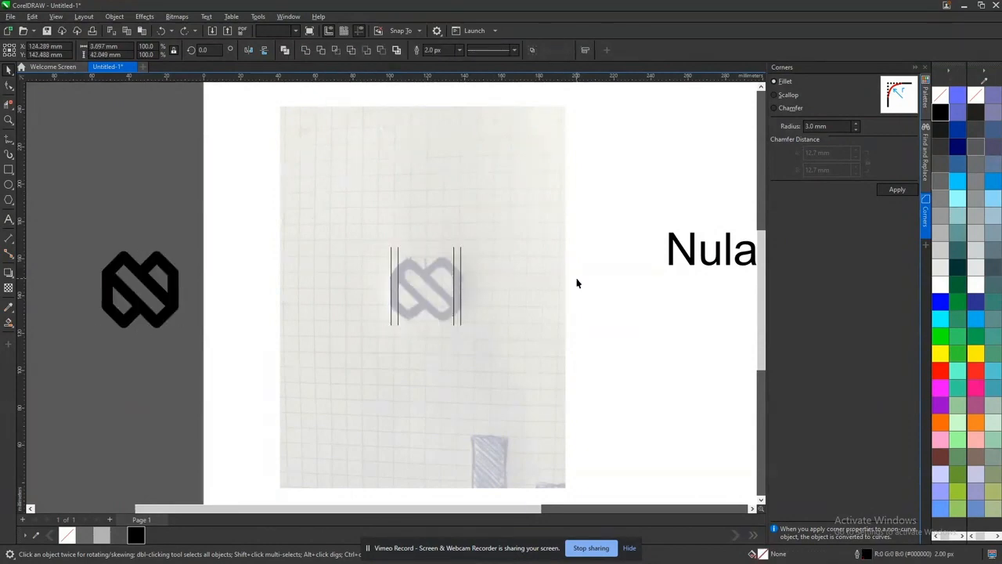
pyautogui.hotkey('ctrl', 'shift', 'z')
pyautogui.hotkey('ctrl', 'shift', 'z')
pyautogui.hotkey('ctrl', 'shift', 'z')
pyautogui.hotkey('ctrl', 'shift', 'z')
pyautogui.hotkey('ctrl', 'shift', 'z')
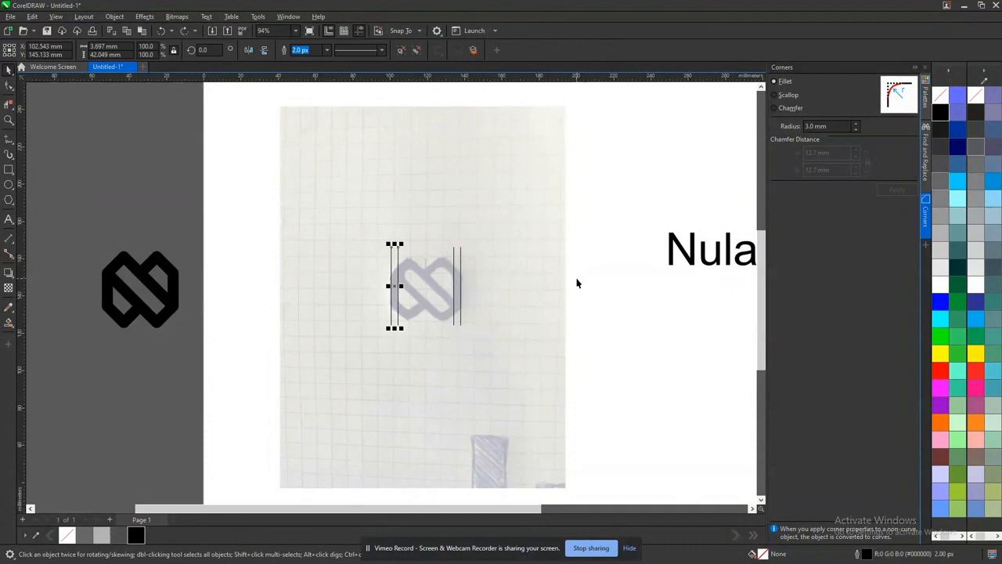
# - Step through the edit history to the grid of vertical, horizontal and diagonal construction lines over the sketch
pyautogui.hotkey('ctrl', 'z')
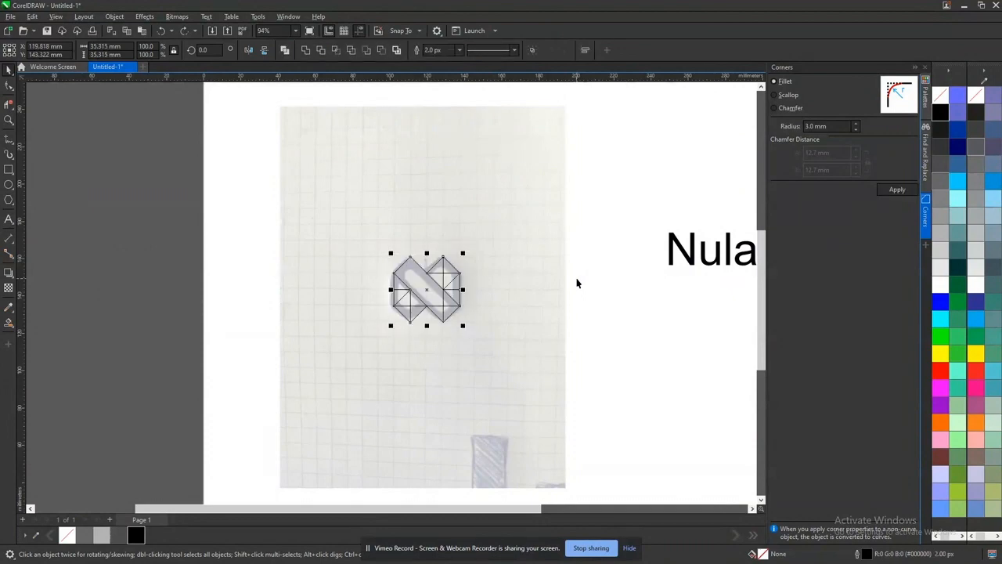
pyautogui.hotkey('ctrl', 'z')
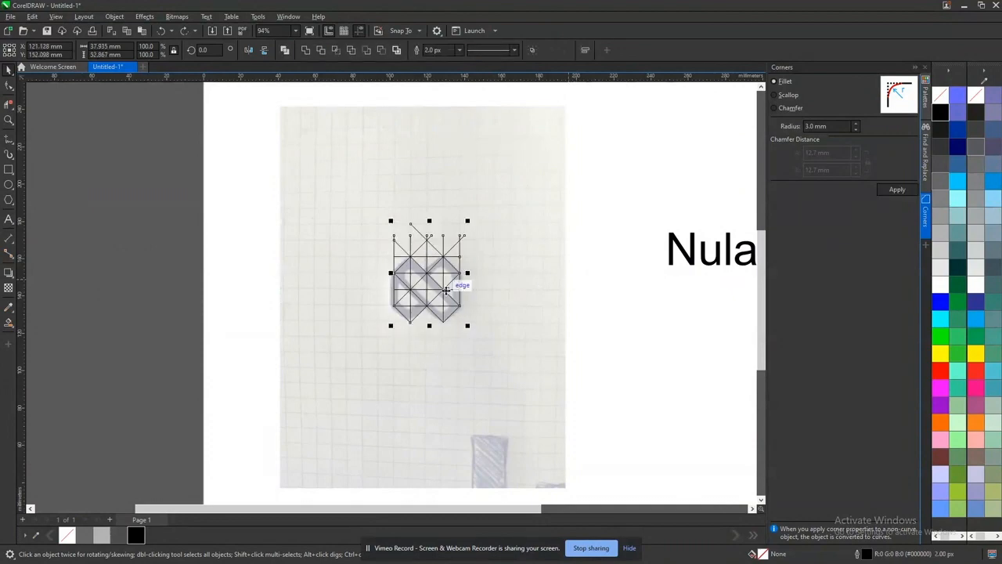
pyautogui.scroll(2, 446, 289)
pyautogui.hotkey('ctrl', 'z')
pyautogui.hotkey('ctrl', 'z')
pyautogui.hotkey('ctrl', 'z')
pyautogui.hotkey('ctrl', 'z')
pyautogui.hotkey('ctrl', 'z')
pyautogui.hotkey('ctrl', 'z')
pyautogui.hotkey('ctrl', 'z')
pyautogui.hotkey('ctrl', 'z')
pyautogui.hotkey('ctrl', 'z')
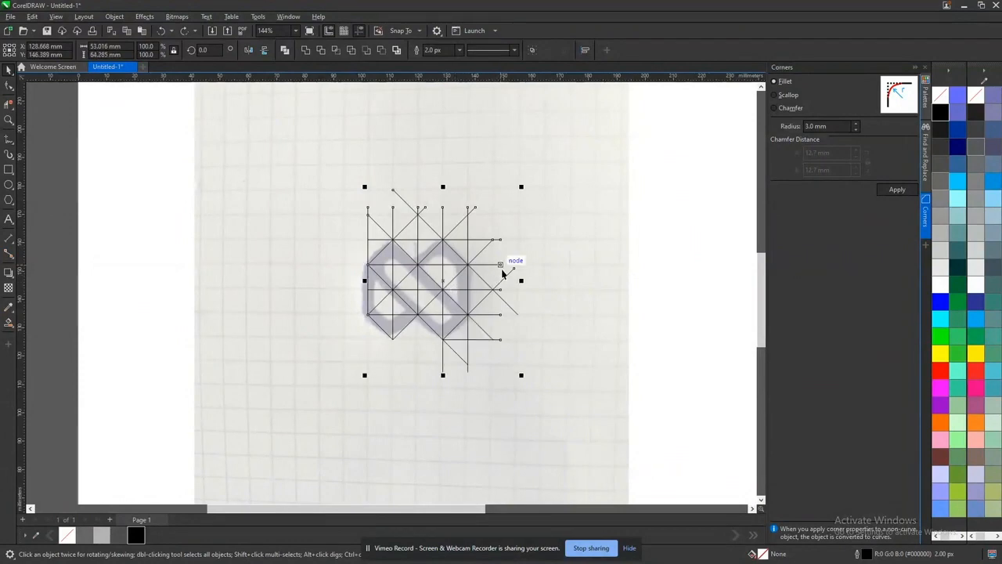
pyautogui.hotkey('ctrl', 'z')
pyautogui.hotkey('ctrl', 'z')
pyautogui.hotkey('ctrl', 'z')
pyautogui.hotkey('ctrl', 'z')
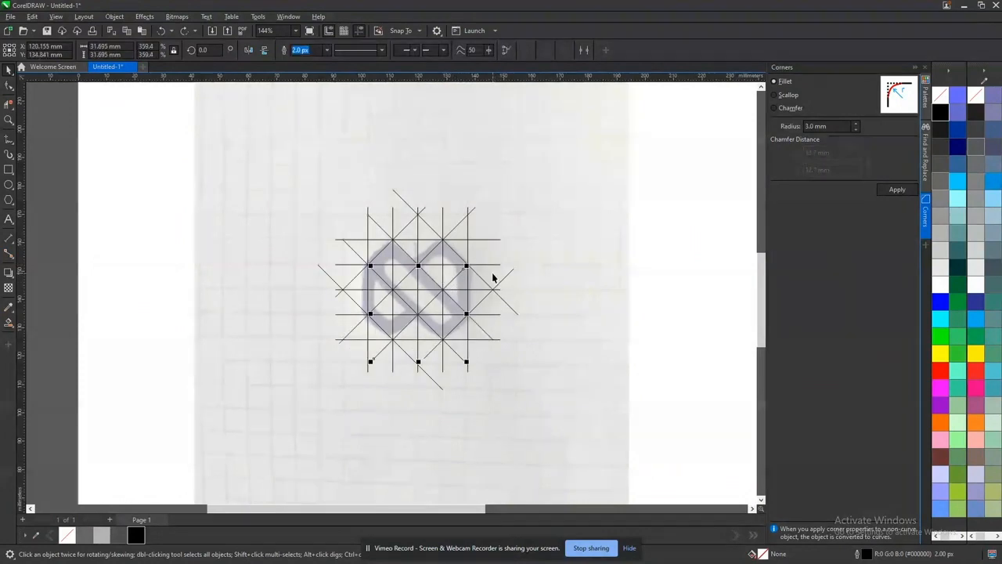
pyautogui.hotkey('ctrl', 'z')
pyautogui.hotkey('ctrl', 'z')
pyautogui.hotkey('ctrl', 'z')
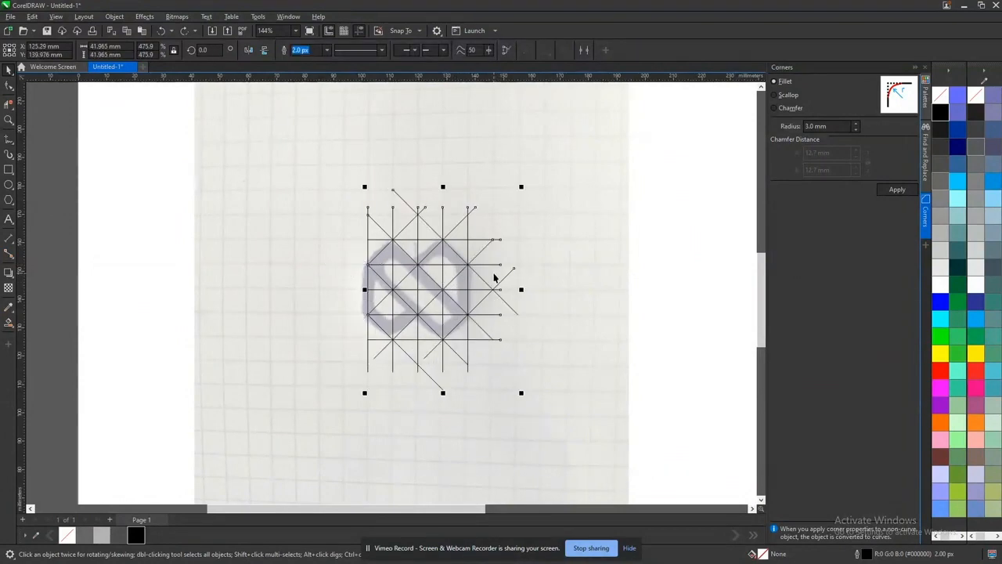
# - Select the whole construction grid, and step back and forth through its trimming and line-drawing stages
pyautogui.moveTo(258, 156); pyautogui.dragTo(587, 426)
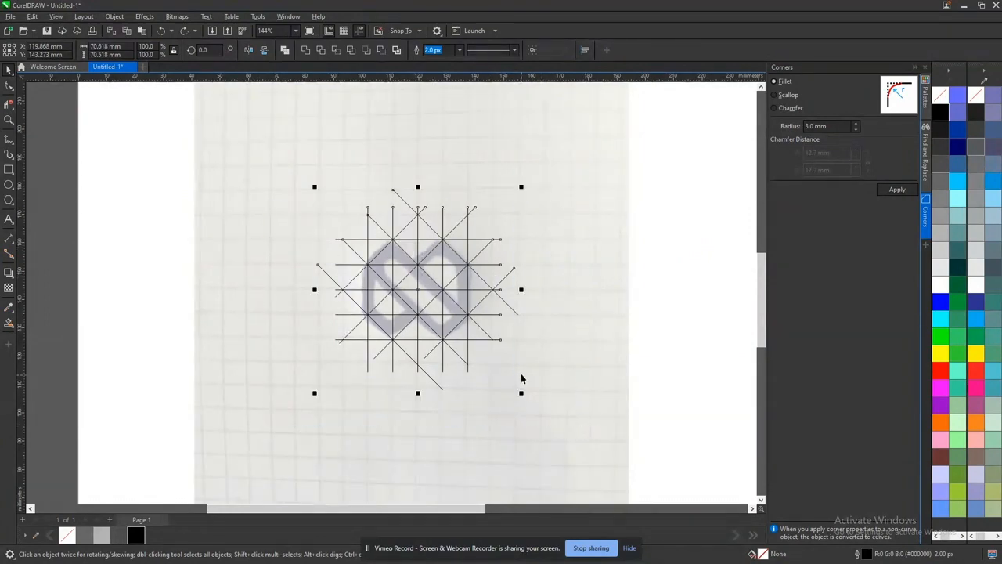
pyautogui.hotkey('ctrl', 'shift', 'z')
pyautogui.hotkey('ctrl', 'shift', 'z')
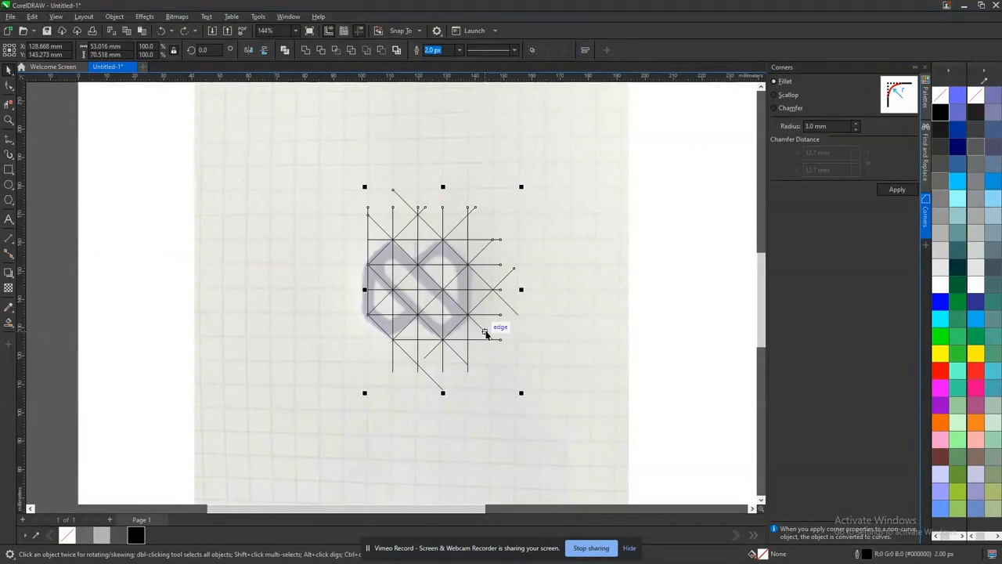
pyautogui.hotkey('ctrl', 'z')
pyautogui.hotkey('ctrl', 'z')
pyautogui.hotkey('ctrl', 'z')
pyautogui.hotkey('ctrl', 'z')
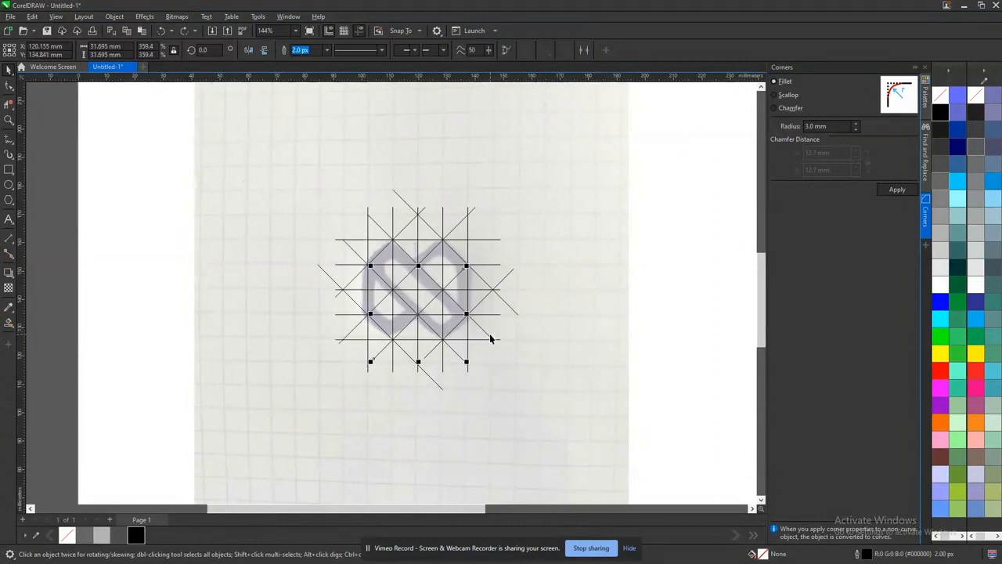
pyautogui.hotkey('ctrl', 'z')
pyautogui.hotkey('ctrl', 'z')
pyautogui.hotkey('ctrl', 'z')
pyautogui.hotkey('ctrl', 'z')
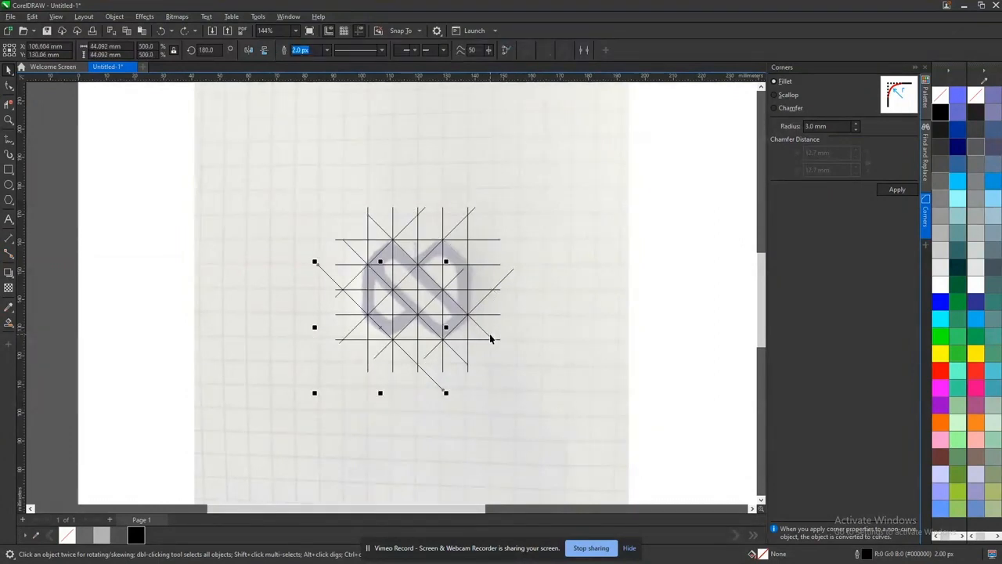
pyautogui.hotkey('ctrl', 'z')
pyautogui.hotkey('ctrl', 'z')
pyautogui.hotkey('ctrl', 'z')
pyautogui.hotkey('ctrl', 'z')
pyautogui.hotkey('ctrl', 'z')
pyautogui.hotkey('ctrl', 'z')
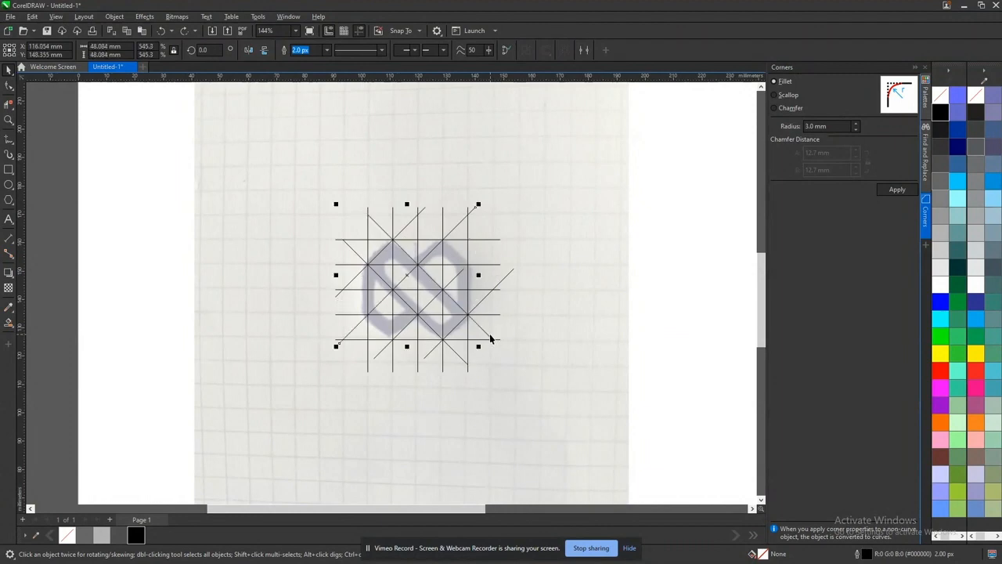
# - Return to the complete untrimmed construction grid, select all its lines and copy them
pyautogui.hotkey('ctrl', 'z')
pyautogui.hotkey('ctrl', 'z')
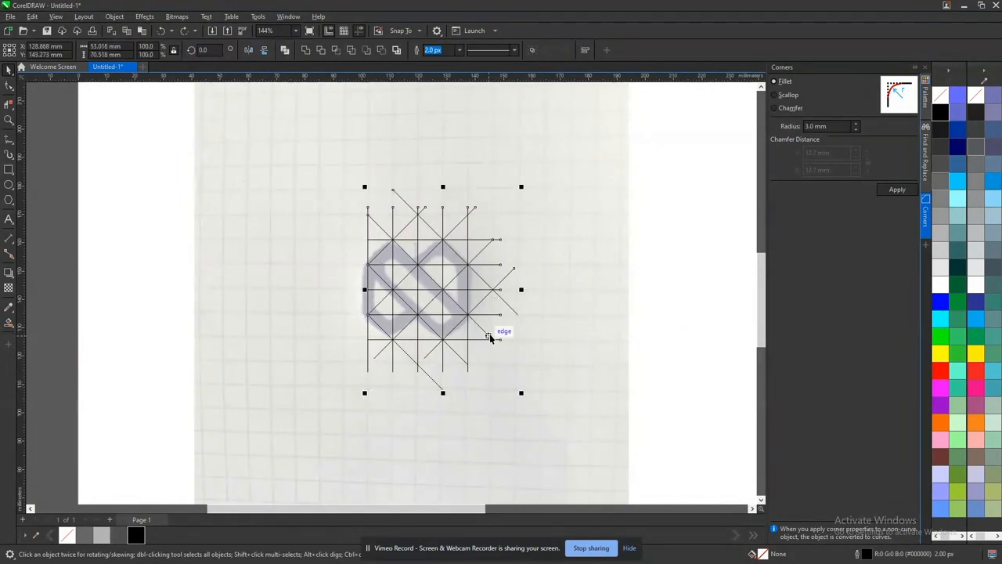
pyautogui.moveTo(280, 154); pyautogui.dragTo(603, 430)
pyautogui.rightClick(443, 274)
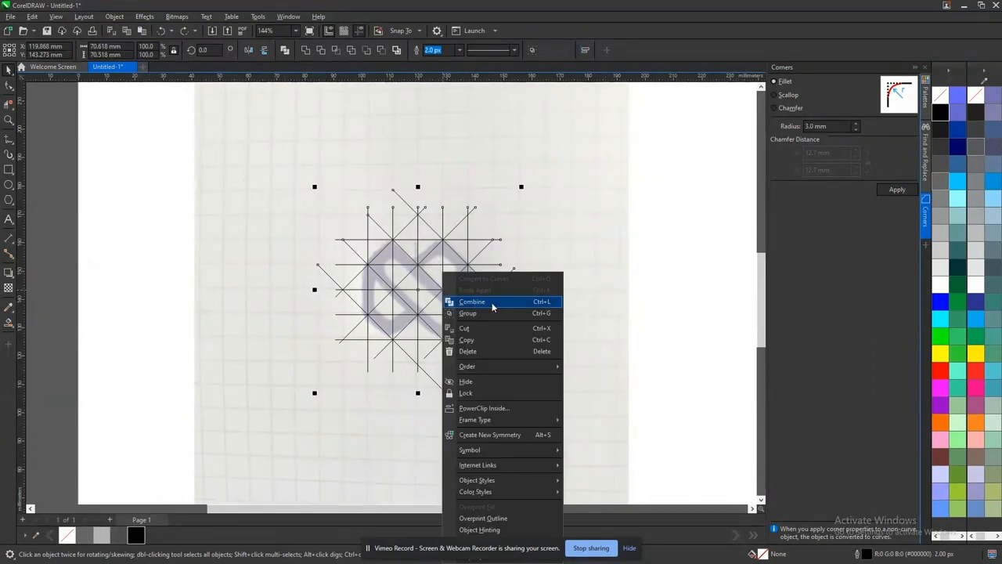
pyautogui.click(487, 340)
# - Step through the edit history from the construction grid back to the merged solid black logo over the sketch
pyautogui.hotkey('ctrl', 'shift', 'z')
pyautogui.hotkey('ctrl', 'shift', 'z')
pyautogui.hotkey('ctrl', 'shift', 'z')
pyautogui.hotkey('ctrl', 'shift', 'z')
pyautogui.hotkey('ctrl', 'shift', 'z')
pyautogui.hotkey('ctrl', 'shift', 'z')
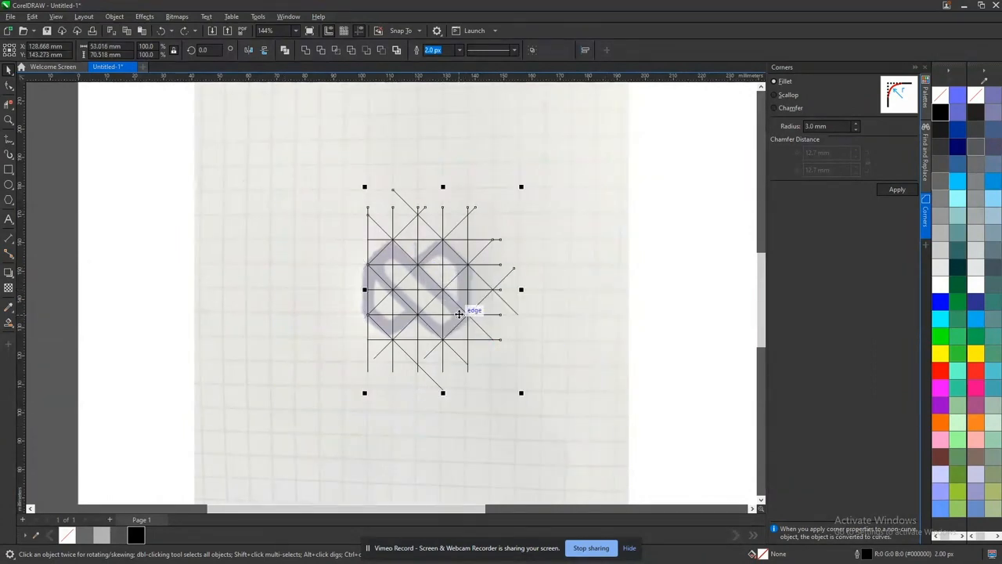
pyautogui.hotkey('ctrl', 'z')
pyautogui.hotkey('ctrl', 'z')
pyautogui.hotkey('ctrl', 'z')
pyautogui.hotkey('ctrl', 'z')
pyautogui.hotkey('ctrl', 'z')
pyautogui.hotkey('ctrl', 'z')
pyautogui.hotkey('ctrl', 'z')
pyautogui.hotkey('ctrl', 'z')
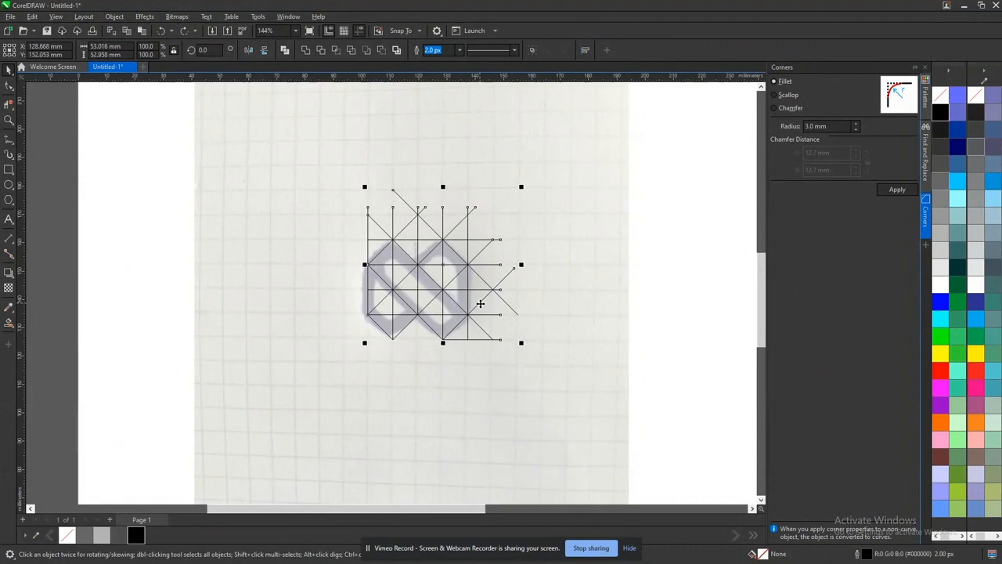
pyautogui.hotkey('ctrl', 'z')
pyautogui.hotkey('ctrl', 'z')
pyautogui.hotkey('ctrl', 'z')
pyautogui.hotkey('ctrl', 'z')
pyautogui.hotkey('ctrl', 'z')
pyautogui.hotkey('ctrl', 'z')
pyautogui.hotkey('ctrl', 'z')
pyautogui.hotkey('ctrl', 'z')
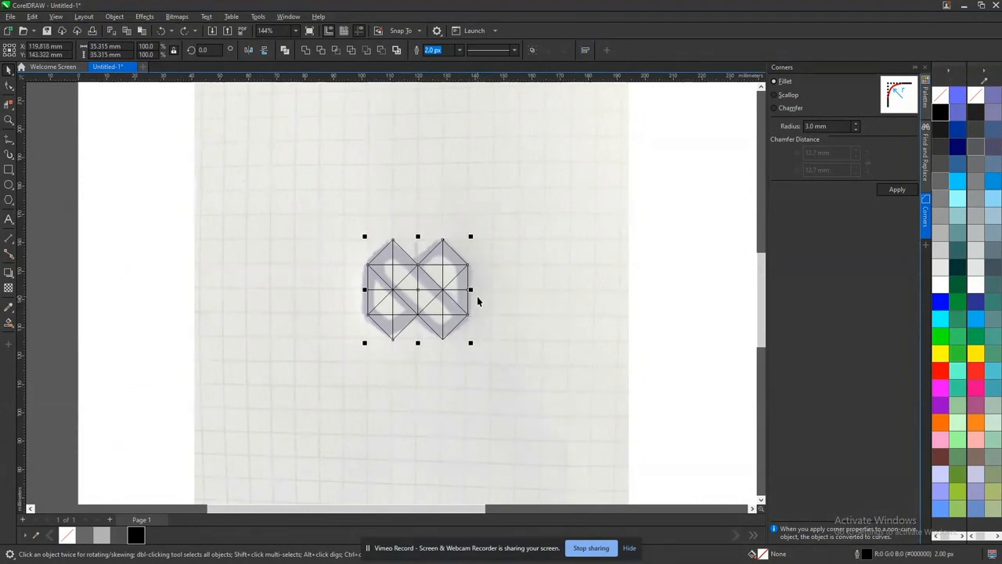
pyautogui.hotkey('ctrl', 'z')
pyautogui.hotkey('ctrl', 'z')
pyautogui.hotkey('ctrl', 'z')
pyautogui.hotkey('ctrl', 'z')
pyautogui.hotkey('ctrl', 'z')
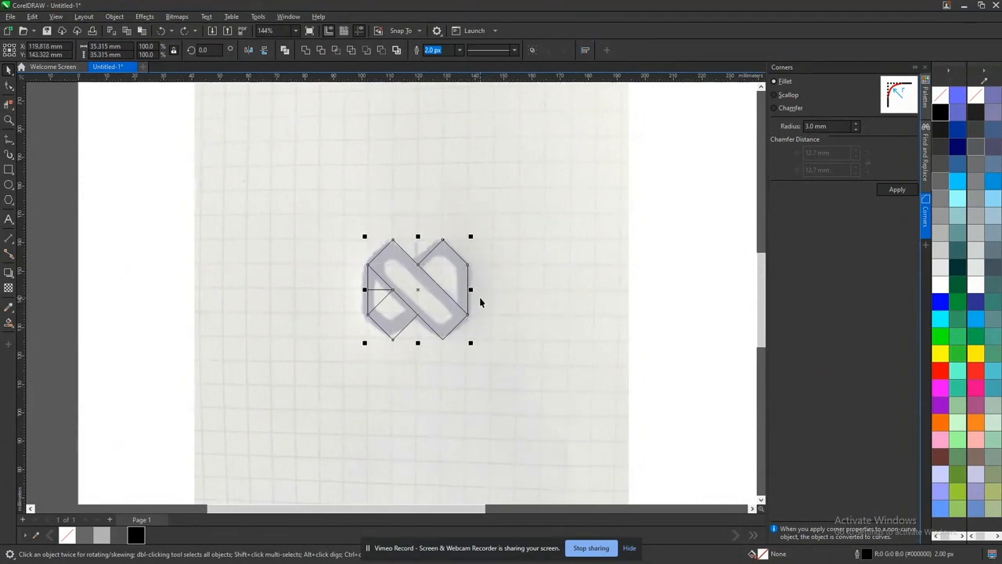
pyautogui.hotkey('ctrl', 'z')
pyautogui.hotkey('ctrl', 'z')
pyautogui.hotkey('ctrl', 'z')
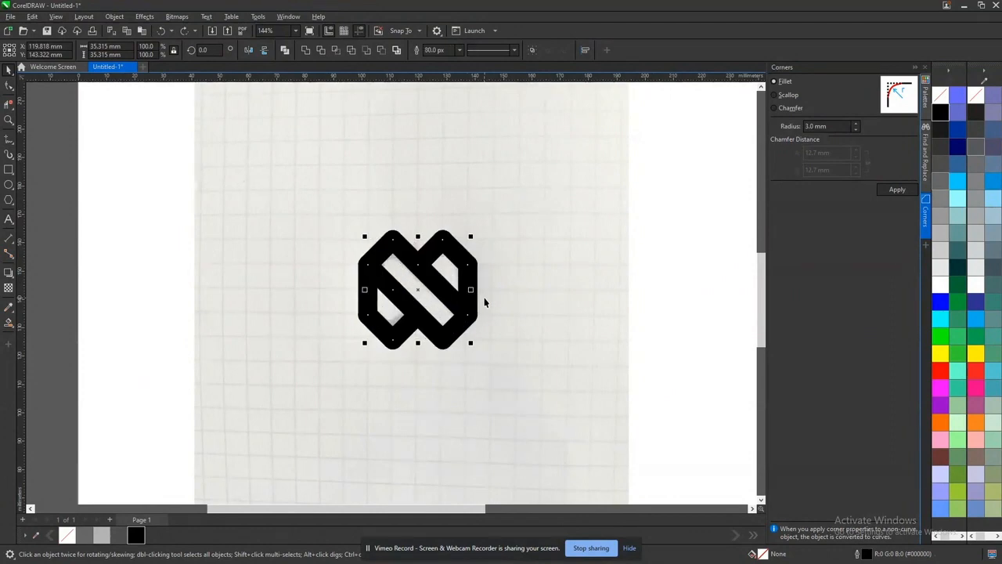
pyautogui.hotkey('ctrl', 'z')
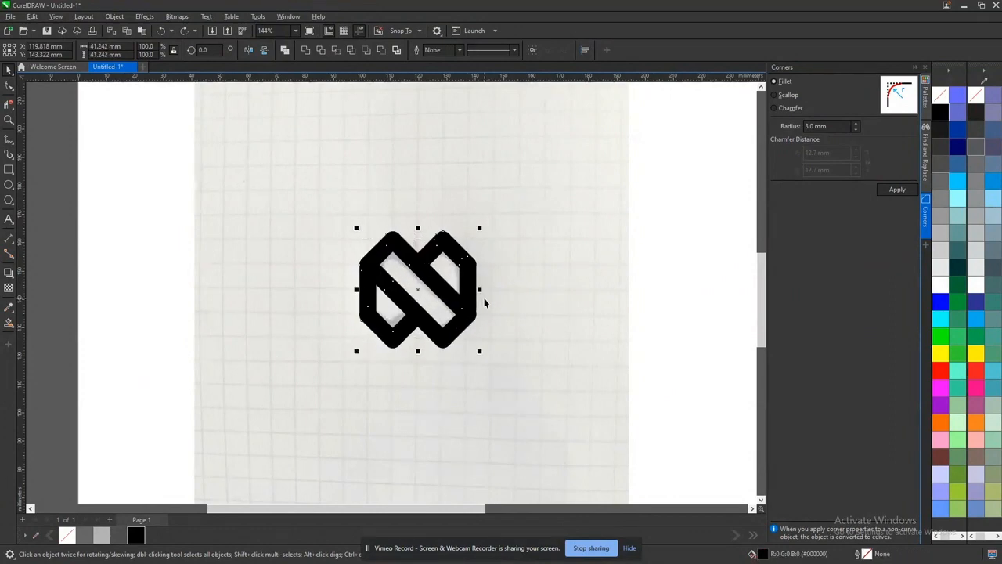
pyautogui.hotkey('ctrl', 'shift', 'z')
pyautogui.hotkey('ctrl', 'z')
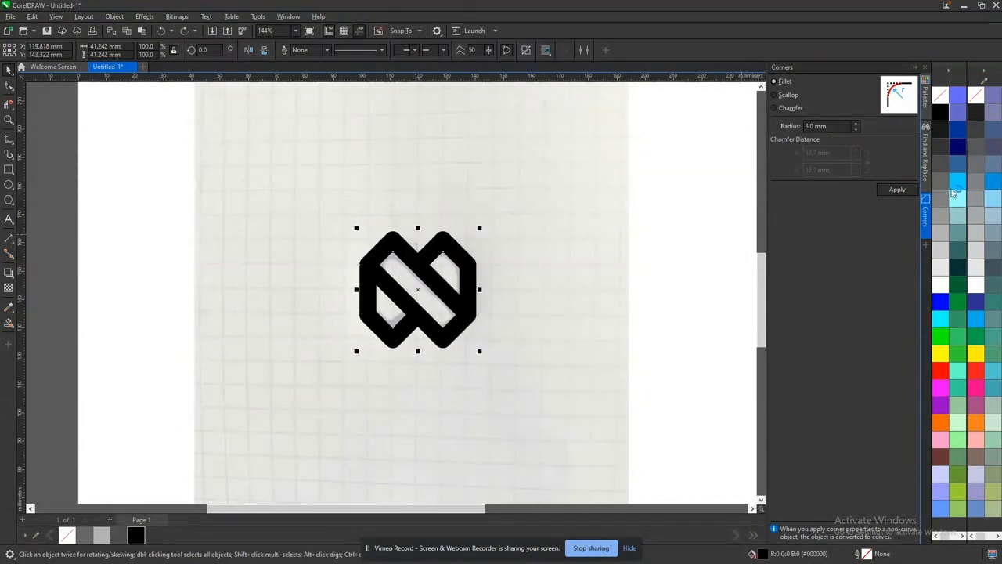
# - Fill the merged logo with grey #808080 and paste the copied construction grid over it
pyautogui.click(942, 198)
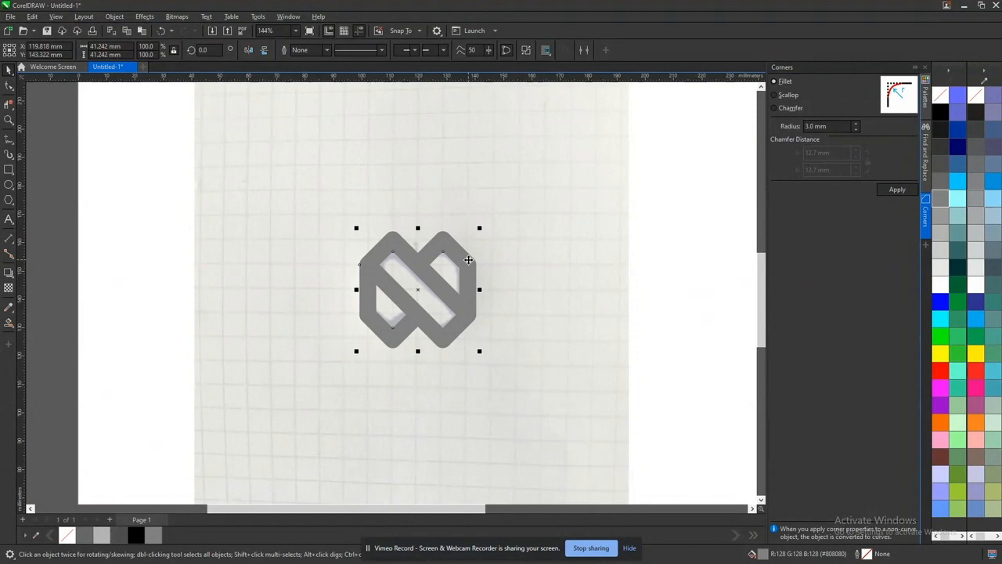
pyautogui.hotkey('ctrl', 'v')
pyautogui.scroll(2, 442, 274)
# - Move the sketch photo off the page to X -76.25 mm, leaving the grey logo and construction grid in place
pyautogui.click(625, 253)
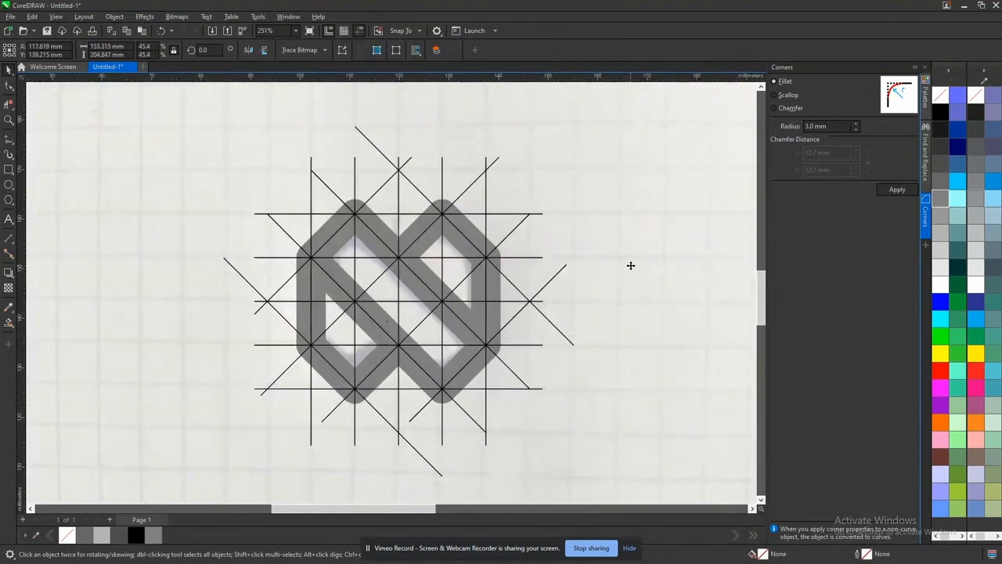
pyautogui.scroll(-5, 593, 226)
pyautogui.moveTo(603, 221); pyautogui.dragTo(373, 225)
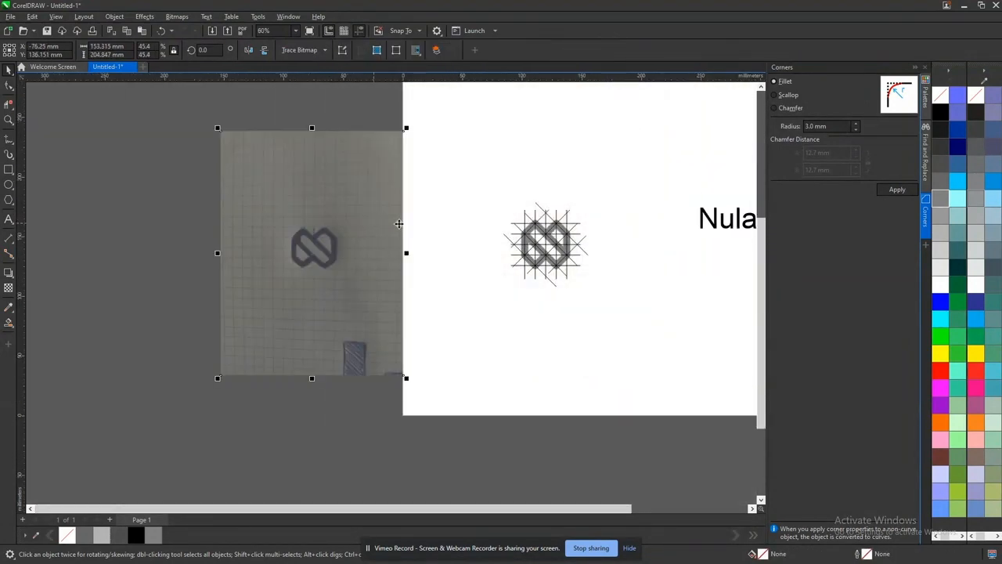
pyautogui.scroll(5, 558, 244)
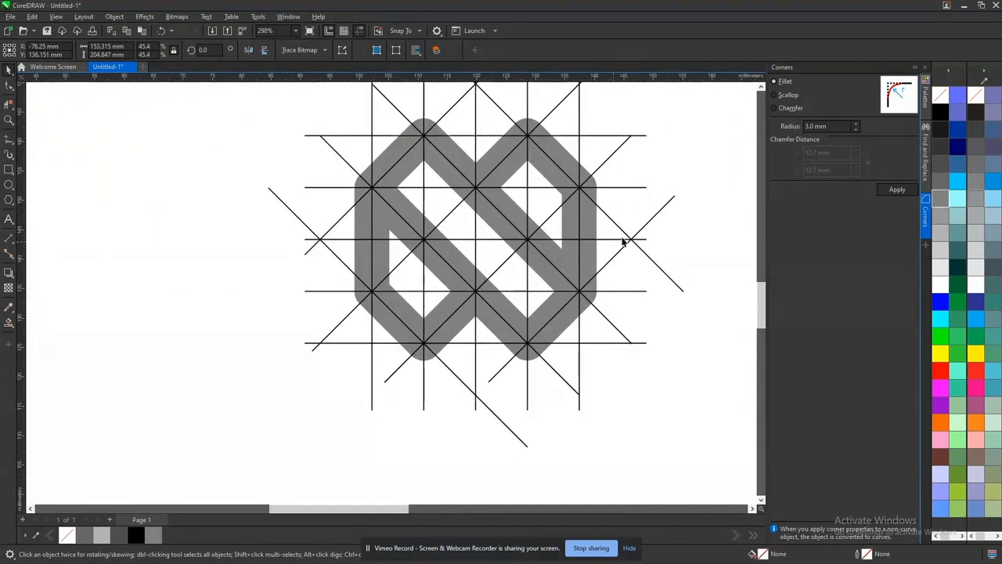
pyautogui.scroll(-2, 466, 259)
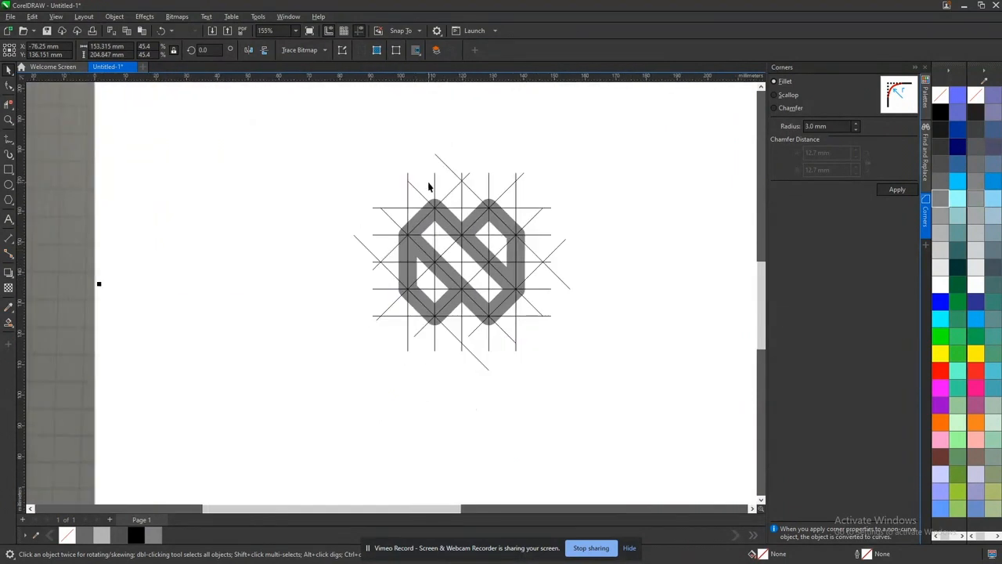
# - Draw a square about 62.4 mm wide around the construction grid and centre it horizontally and vertically on the grey logo
pyautogui.moveTo(308, 118); pyautogui.dragTo(622, 426)
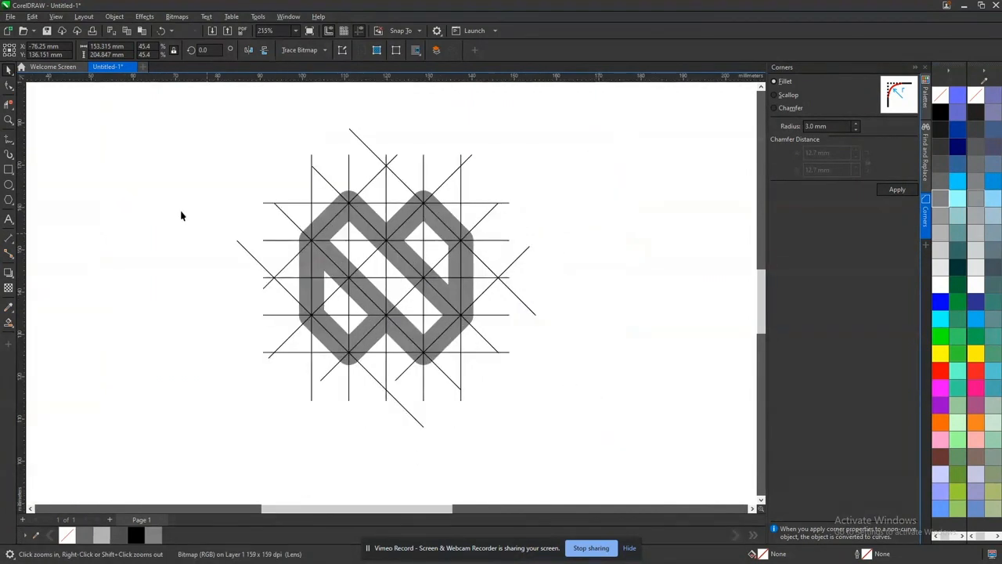
pyautogui.click(8, 170)
pyautogui.moveTo(255, 163); pyautogui.dragTo(522, 364)
pyautogui.press('space')
pyautogui.keyDown('shift'); pyautogui.click(413, 334); pyautogui.keyUp('shift')
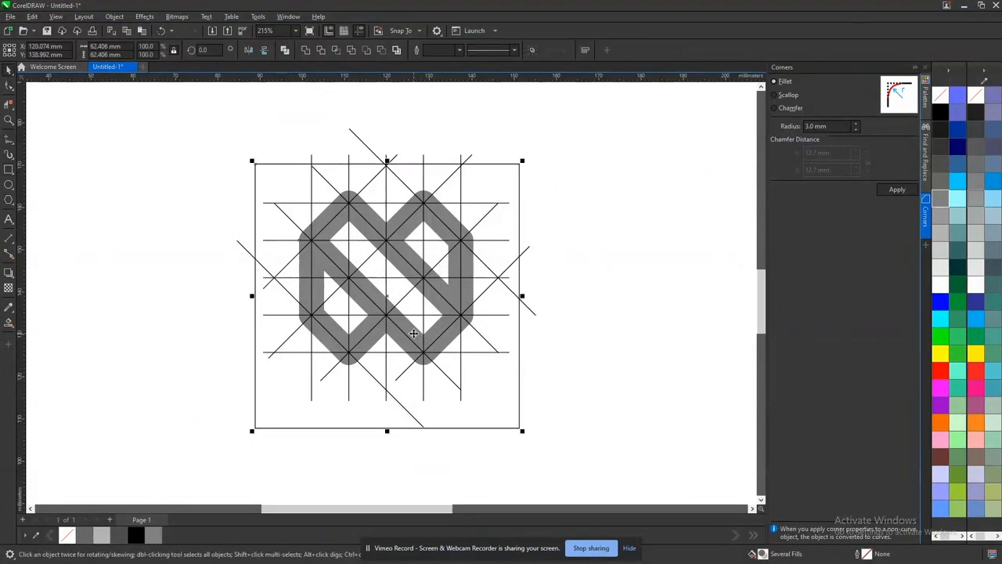
pyautogui.press('c')
pyautogui.press('e')
pyautogui.click(611, 220)
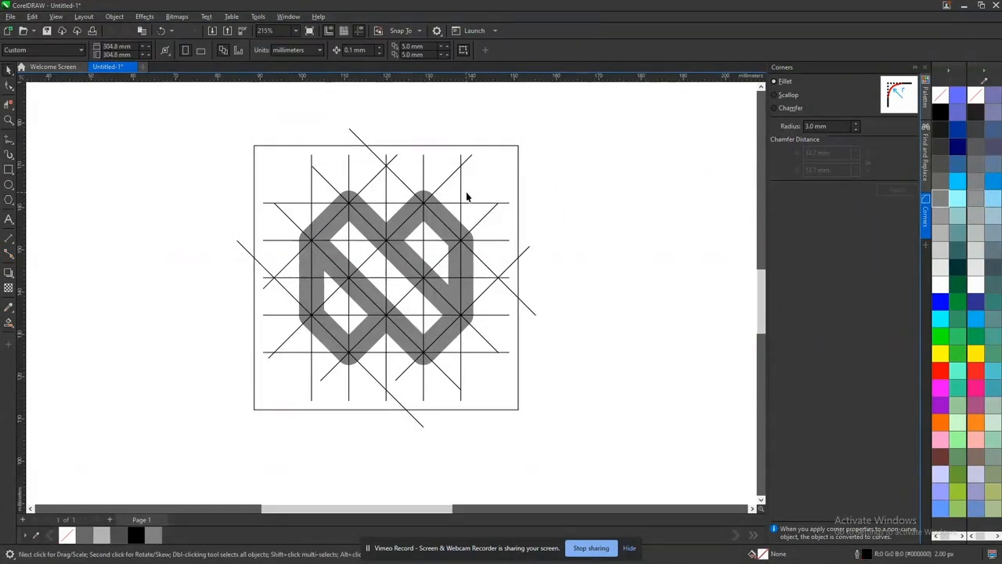
# - Lengthen the long rising diagonal through the logo's top-right corner from its centre so both ends pass the square frame
pyautogui.click(516, 163)
pyautogui.click(601, 196)
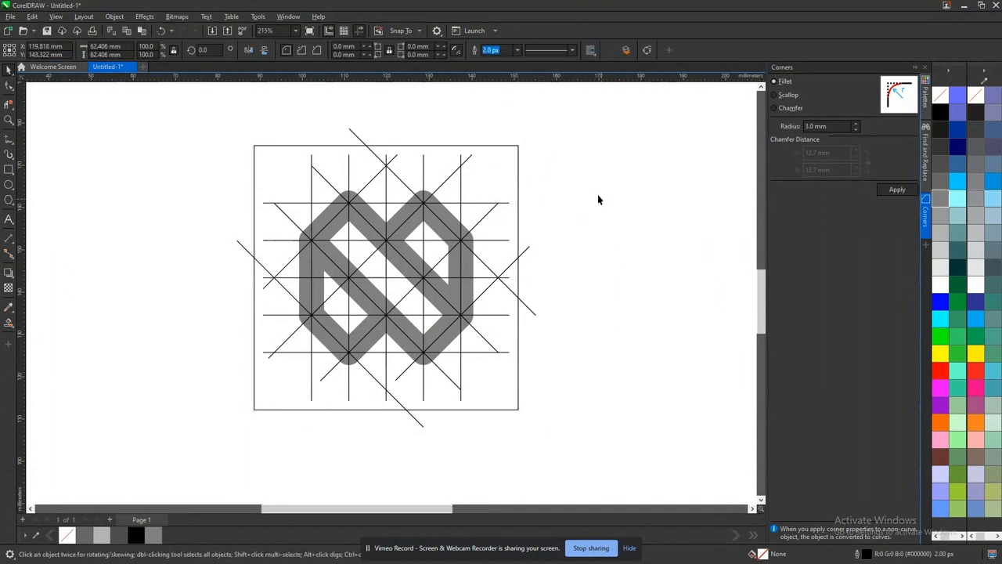
pyautogui.click(469, 158)
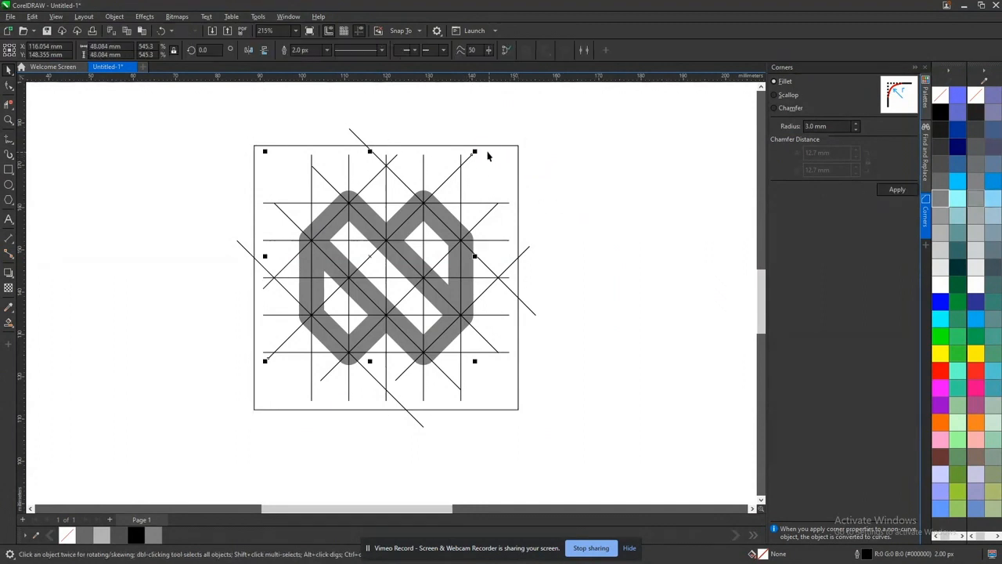
pyautogui.moveTo(475, 151); pyautogui.dragTo(509, 120)
# - Stretch the five vertical grid lines from their centres to about 76.1 mm, and lengthen the short rising diagonal at the upper left
pyautogui.click(461, 160)
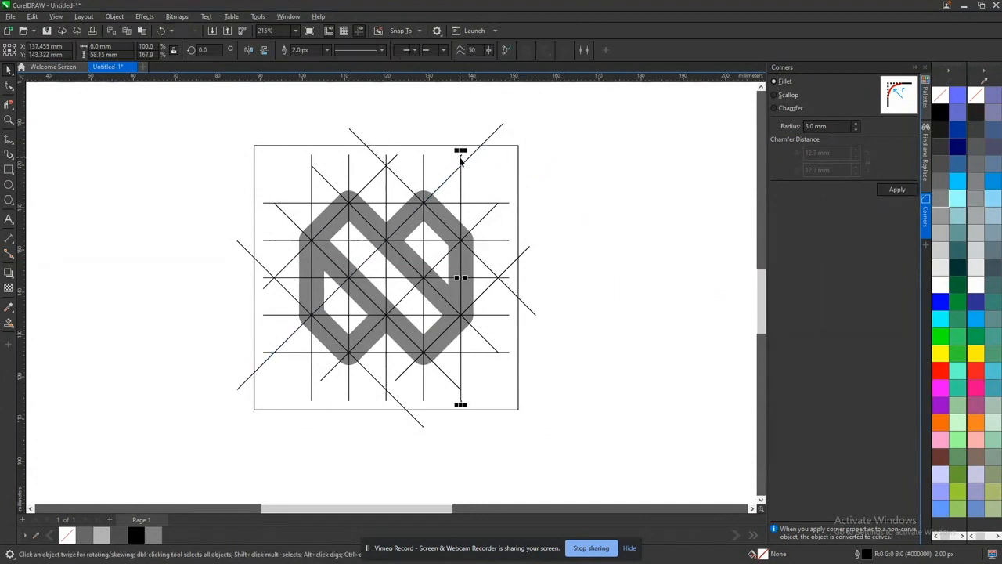
pyautogui.moveTo(460, 152); pyautogui.dragTo(461, 112)
pyautogui.click(386, 158)
pyautogui.moveTo(386, 151); pyautogui.dragTo(386, 112)
pyautogui.click(396, 155)
pyautogui.moveTo(400, 152); pyautogui.dragTo(423, 112)
pyautogui.click(424, 162)
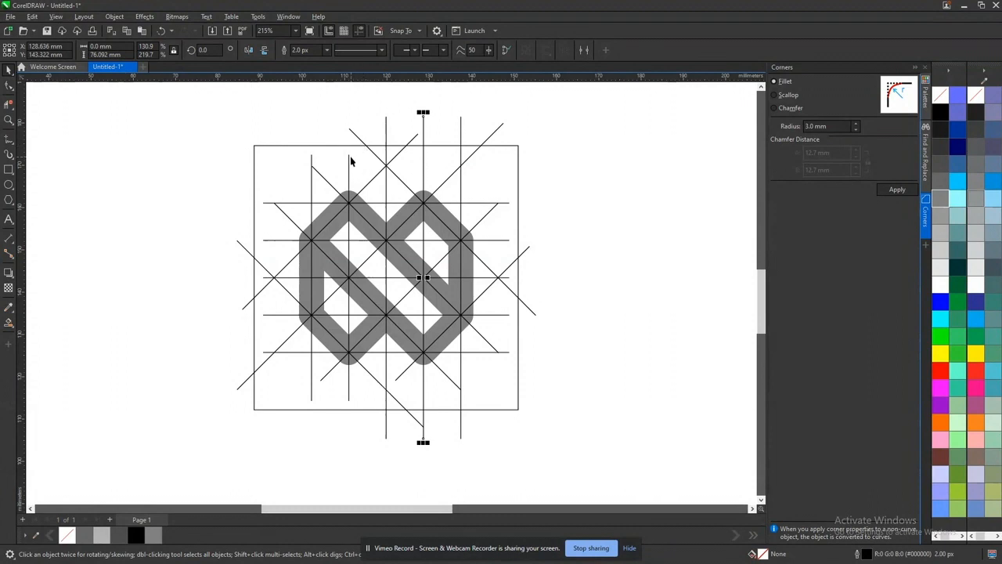
pyautogui.click(349, 162)
pyautogui.moveTo(349, 152); pyautogui.dragTo(349, 112)
pyautogui.click(312, 162)
pyautogui.moveTo(312, 152); pyautogui.dragTo(311, 112)
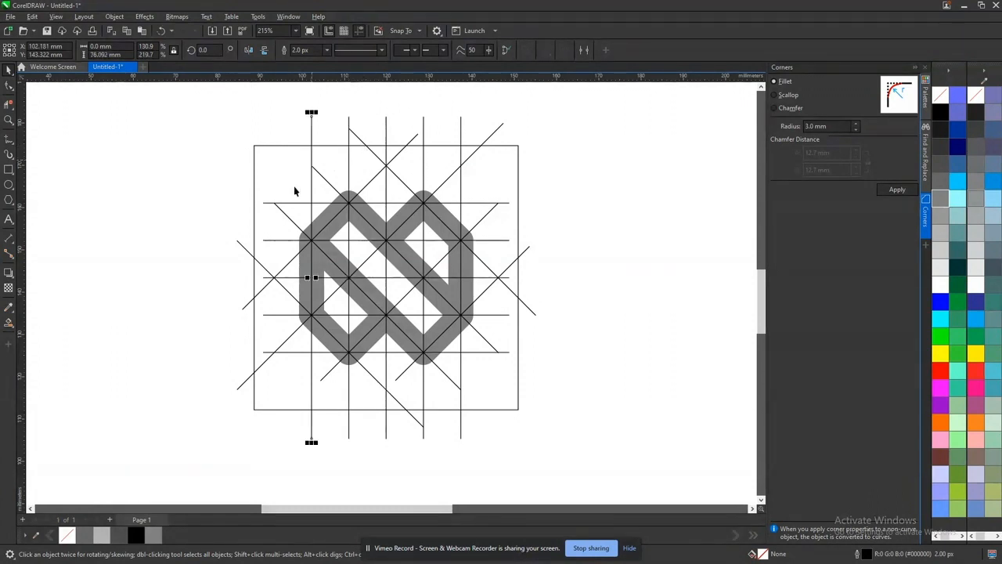
# - Repeat the stretch on the top horizontal grid line and on the falling diagonal at the logo's upper left, extending both past the frame
pyautogui.click(287, 205)
pyautogui.click(290, 204)
pyautogui.hotkey('ctrl', 'r')
pyautogui.click(286, 213)
pyautogui.click(285, 213)
pyautogui.hotkey('ctrl', 'r')
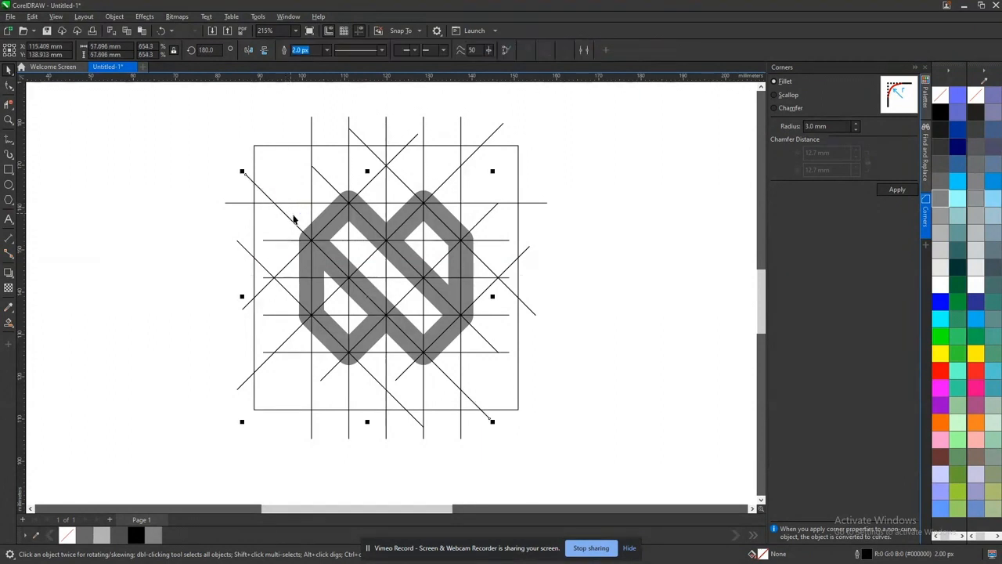
# - Repeat the stretch on the four remaining horizontal grid lines, making each about 76.1 mm long
pyautogui.click(269, 239)
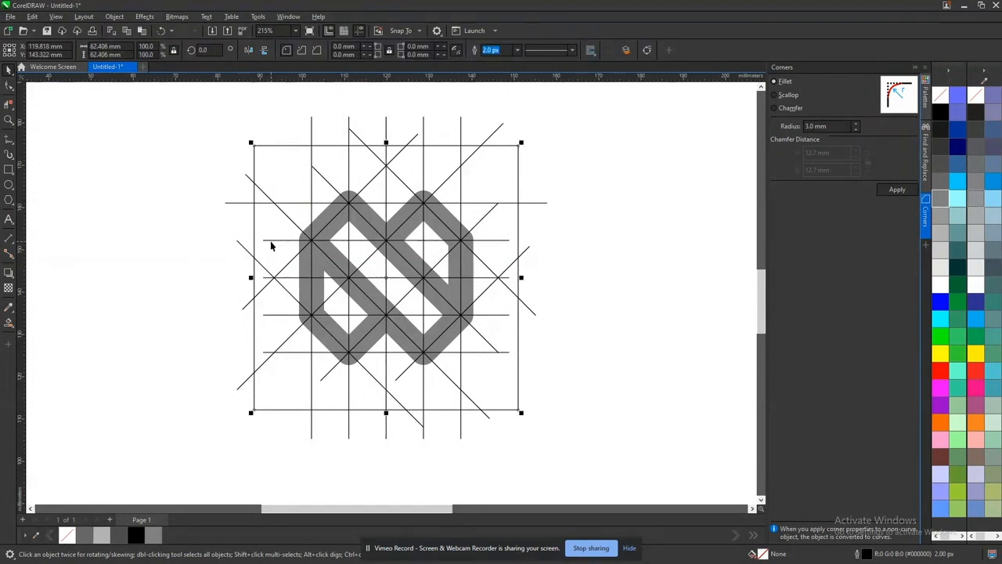
pyautogui.click(271, 240)
pyautogui.hotkey('ctrl', 'r')
pyautogui.click(289, 278)
pyautogui.hotkey('ctrl', 'r')
pyautogui.click(273, 316)
pyautogui.hotkey('ctrl', 'r')
pyautogui.click(289, 353)
pyautogui.hotkey('ctrl', 'r')
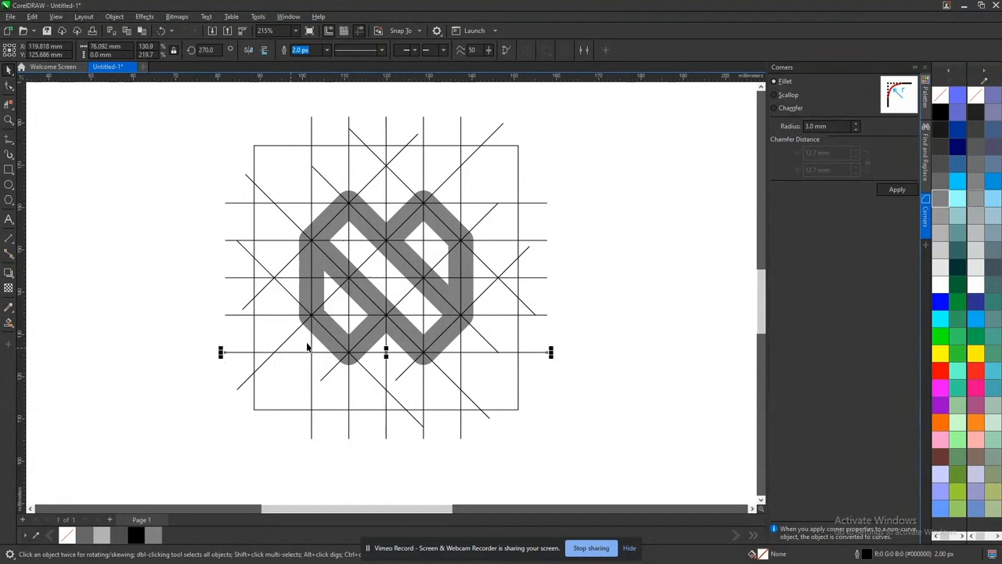
# - Extend the two rising diagonals at the logo's right side and the falling diagonal through its upper-left peak well beyond the frame
pyautogui.click(526, 252)
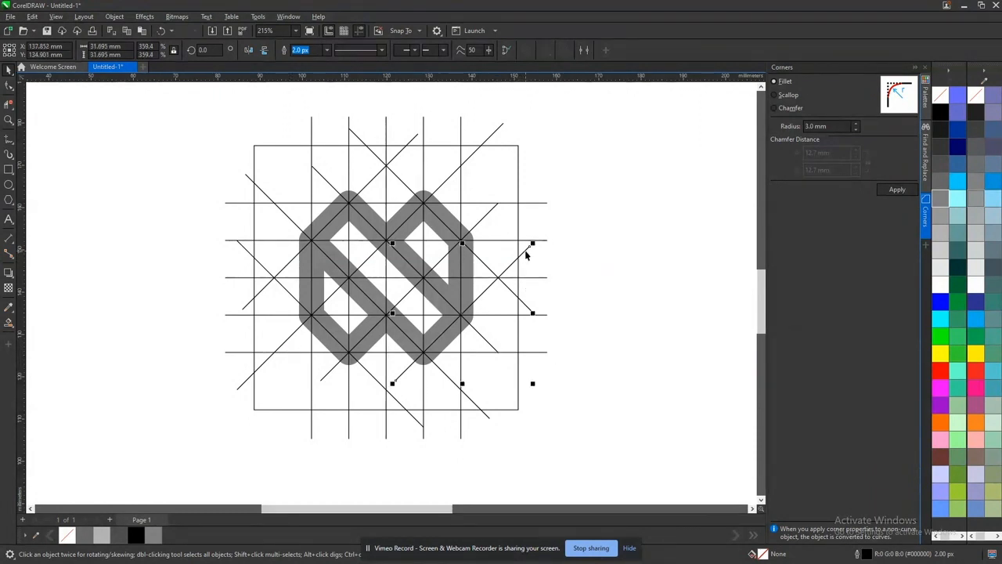
pyautogui.hotkey('ctrl', 'r')
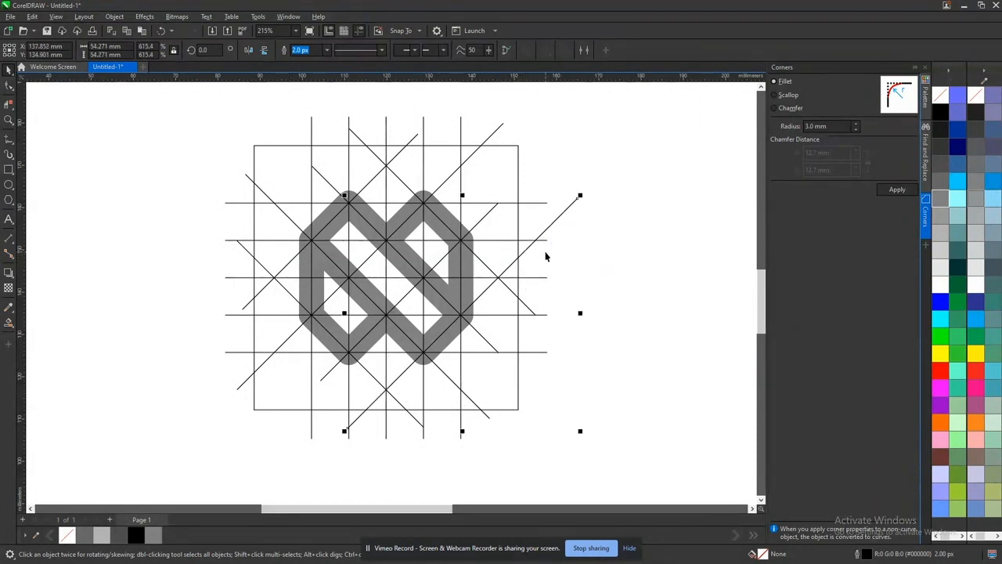
pyautogui.click(487, 214)
pyautogui.hotkey('ctrl', 'r')
pyautogui.hotkey('ctrl', 'r')
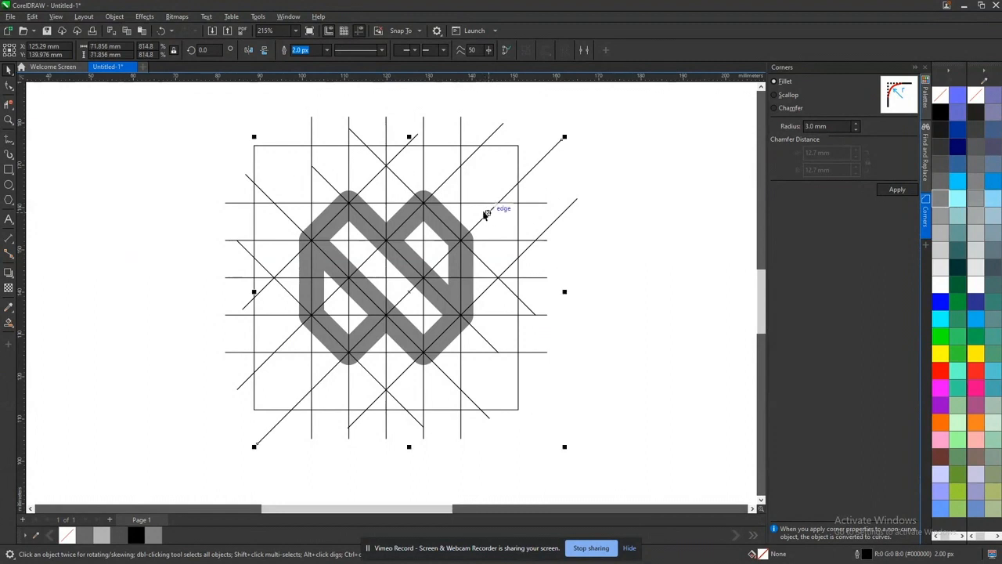
pyautogui.click(321, 180)
pyautogui.hotkey('ctrl', 'r')
pyautogui.hotkey('ctrl', 'r')
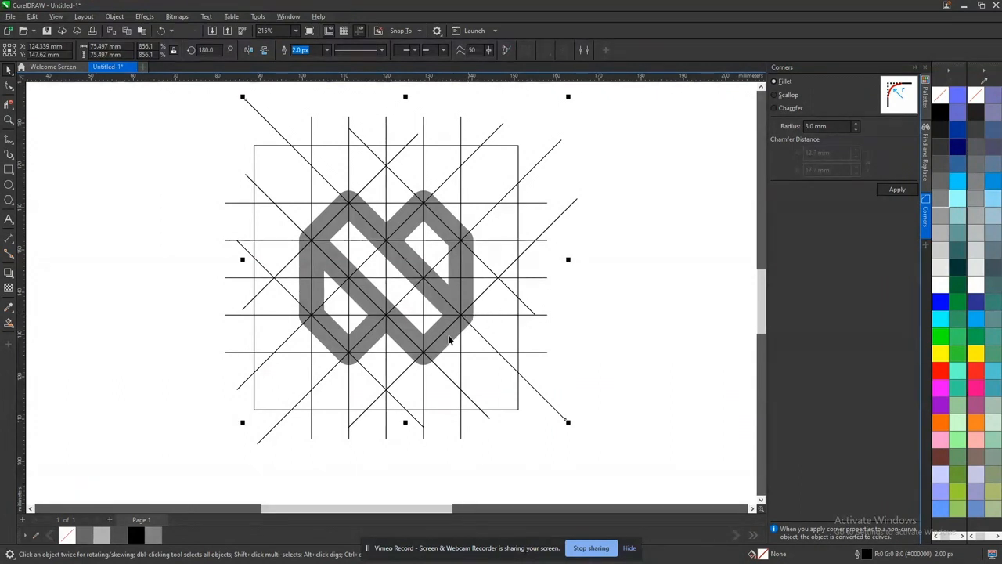
# - Take the square frame off the page and group the grey logo with all its construction lines
pyautogui.click(280, 161)
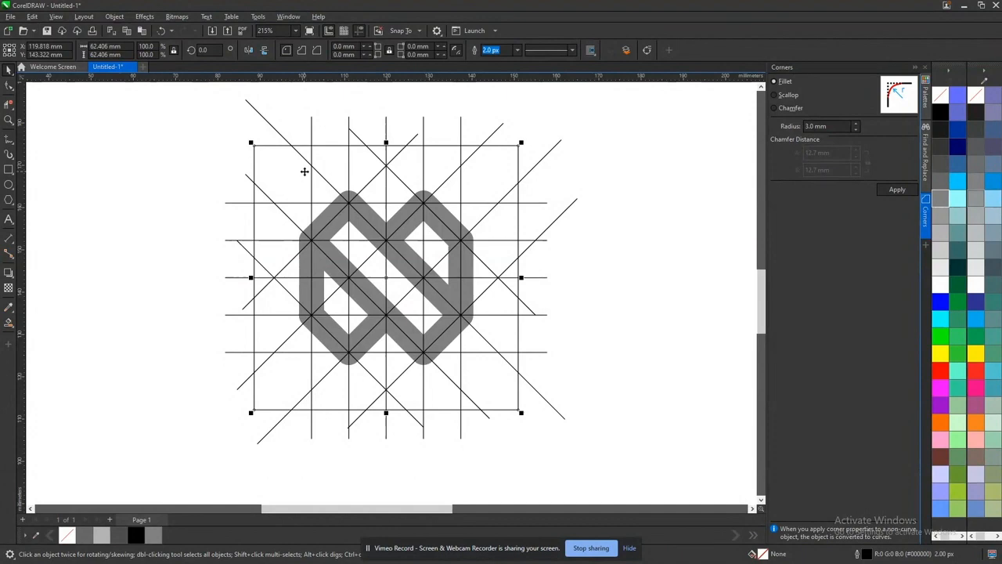
pyautogui.rightClick(286, 167)
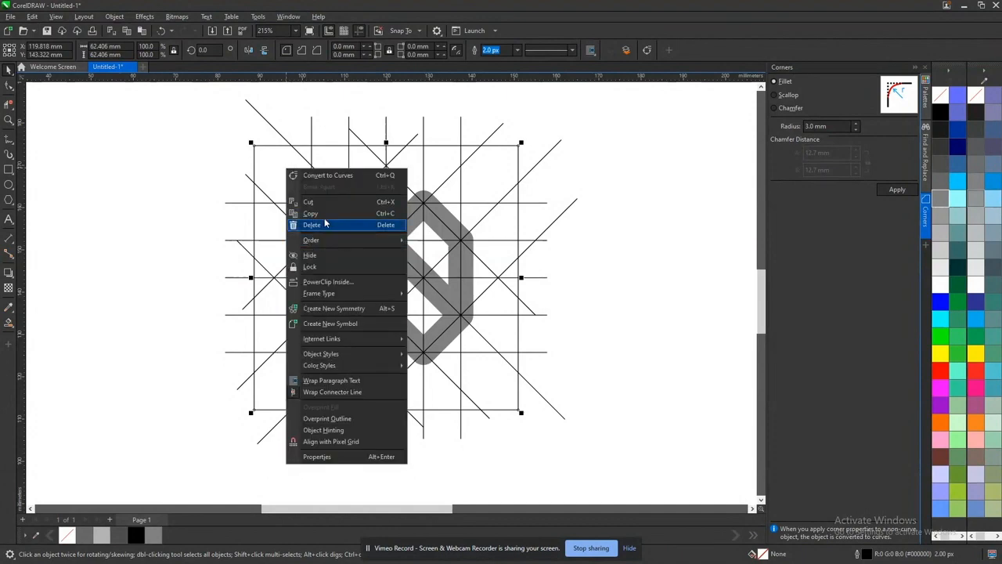
pyautogui.click(392, 224)
pyautogui.scroll(-3, 392, 223)
pyautogui.moveTo(479, 332); pyautogui.dragTo(515, 362)
pyautogui.scroll(1, 376, 215)
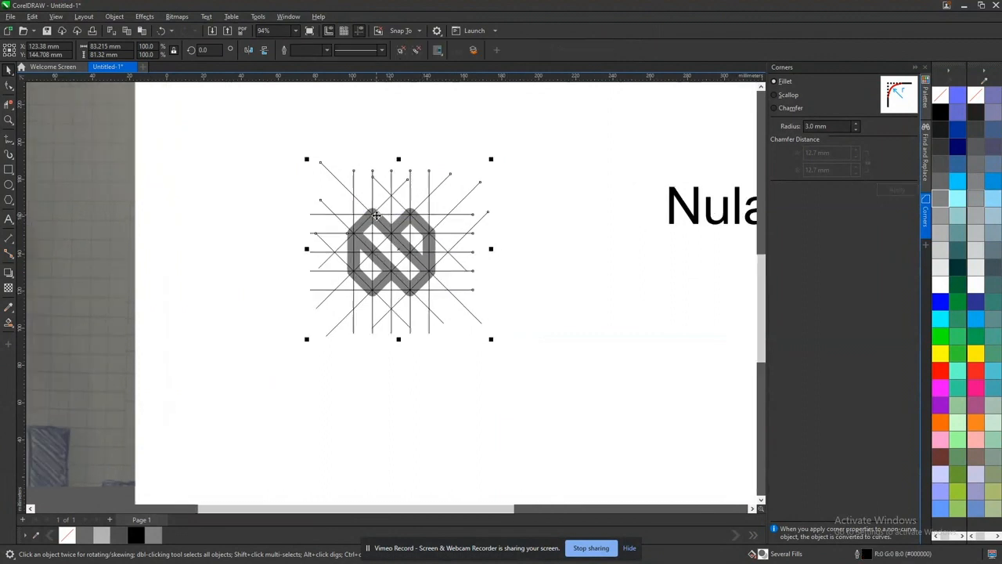
# - Restore the square frame, intersect it with the grouped logo and grid, and delete the original overhanging group
pyautogui.click(519, 248)
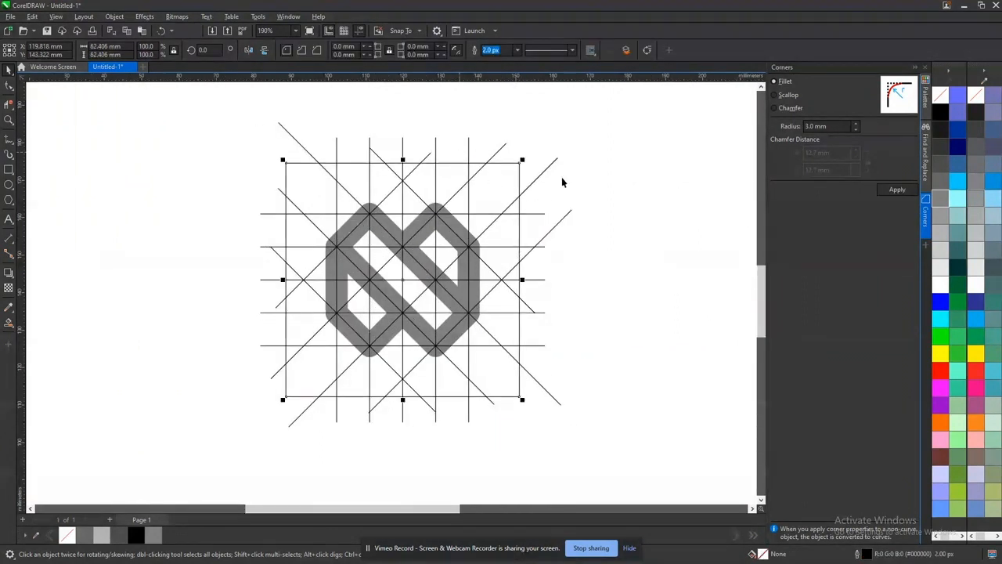
pyautogui.hotkey('ctrl', 'a')
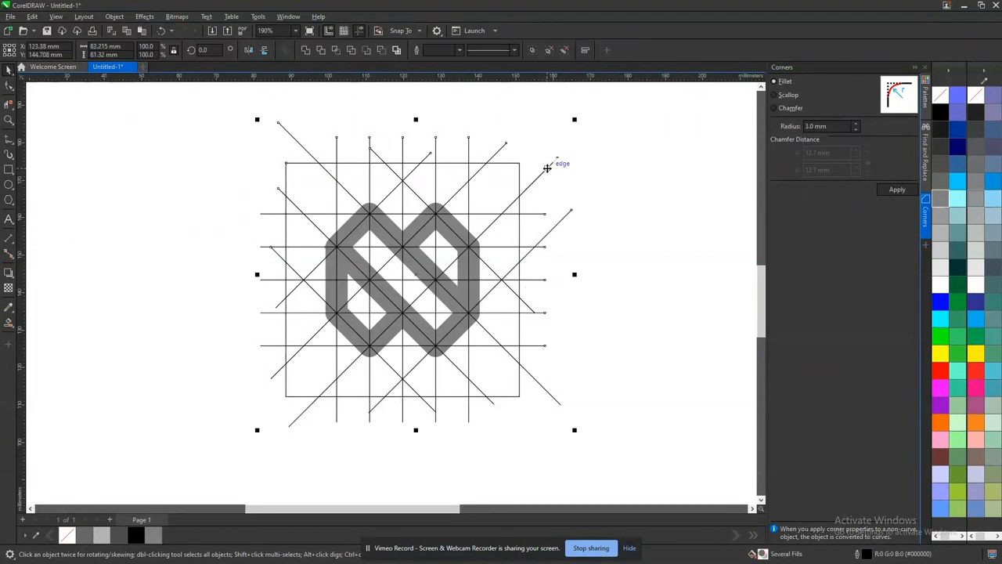
pyautogui.click(336, 52)
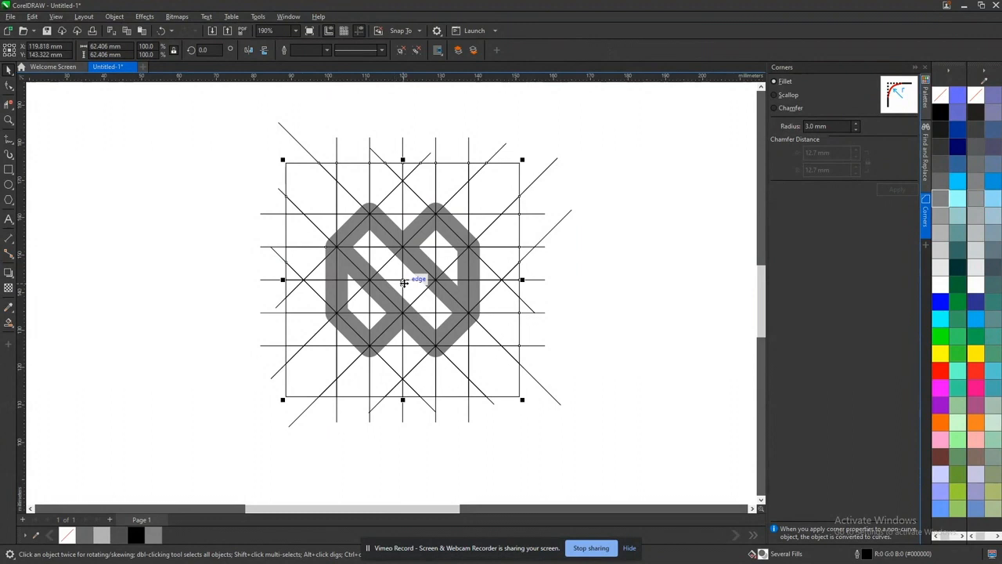
pyautogui.click(402, 144)
pyautogui.press('Delete')
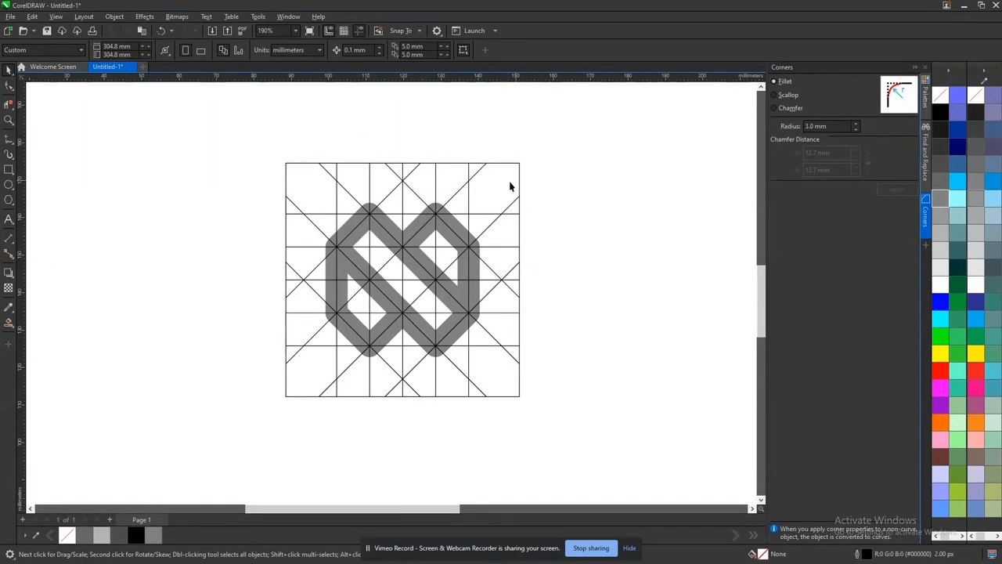
# - Group the clipped logo and construction grid with the square frame
pyautogui.scroll(-1, 509, 182)
pyautogui.scroll(-1, 576, 193)
pyautogui.moveTo(374, 152); pyautogui.dragTo(600, 358)
pyautogui.hotkey('ctrl', 'g')
# - Centre the framed mark on the page at X 152.4 mm, Y 152.4 mm and enlarge it proportionally to about 102.7 mm square
pyautogui.scroll(-2, 437, 291)
pyautogui.press('F2')
pyautogui.moveTo(169, 91); pyautogui.dragTo(638, 387)
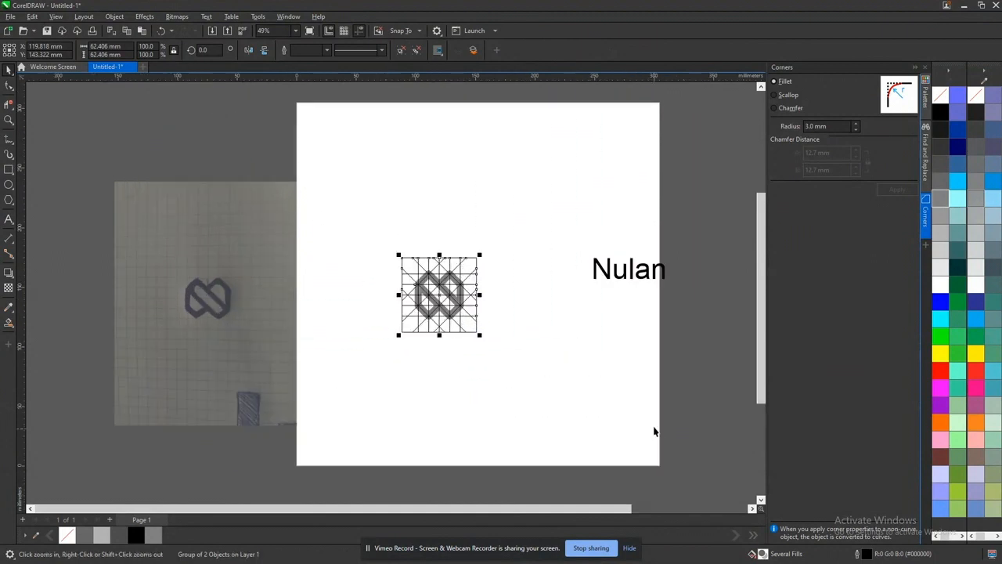
pyautogui.moveTo(466, 291); pyautogui.dragTo(504, 281)
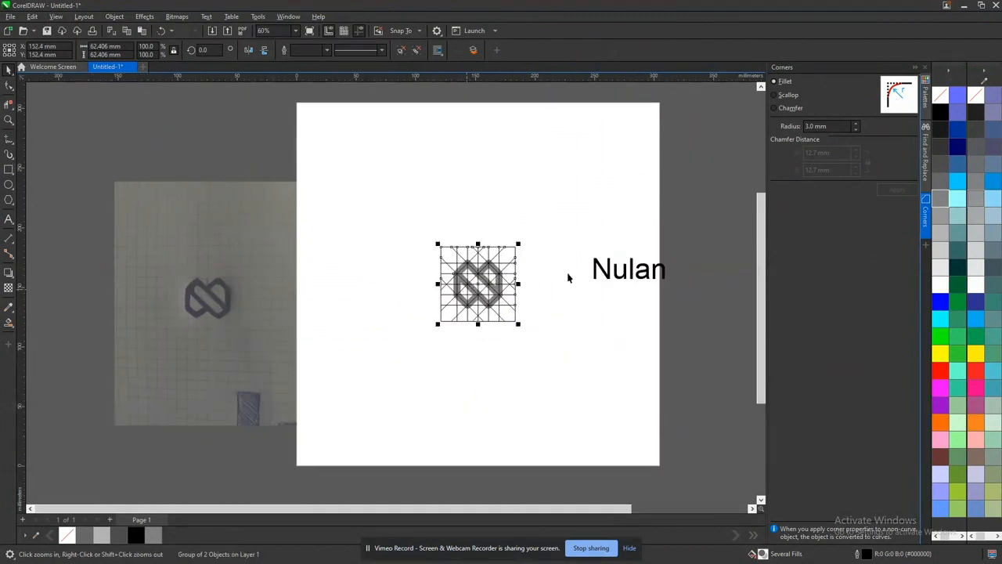
pyautogui.moveTo(520, 246); pyautogui.dragTo(546, 227)
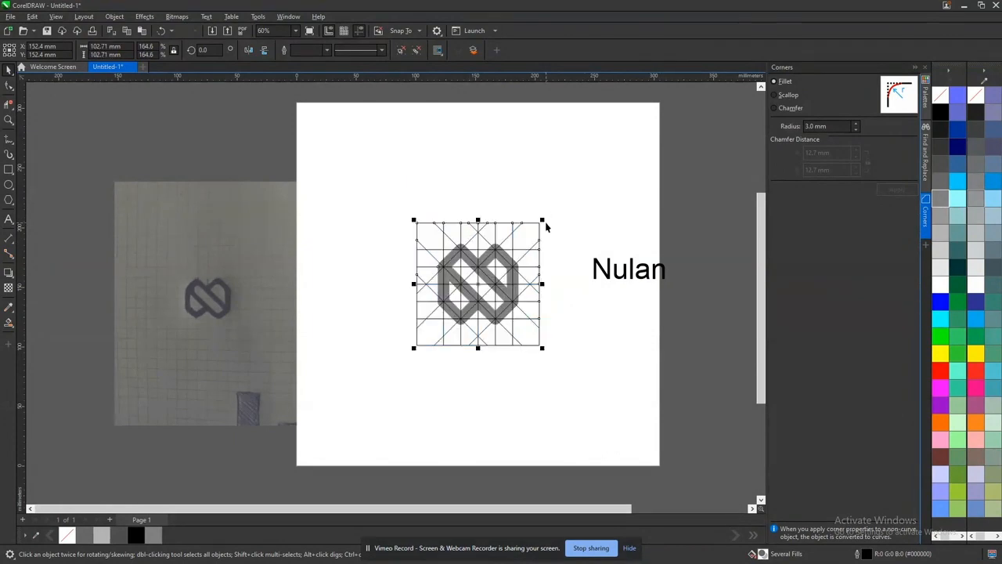